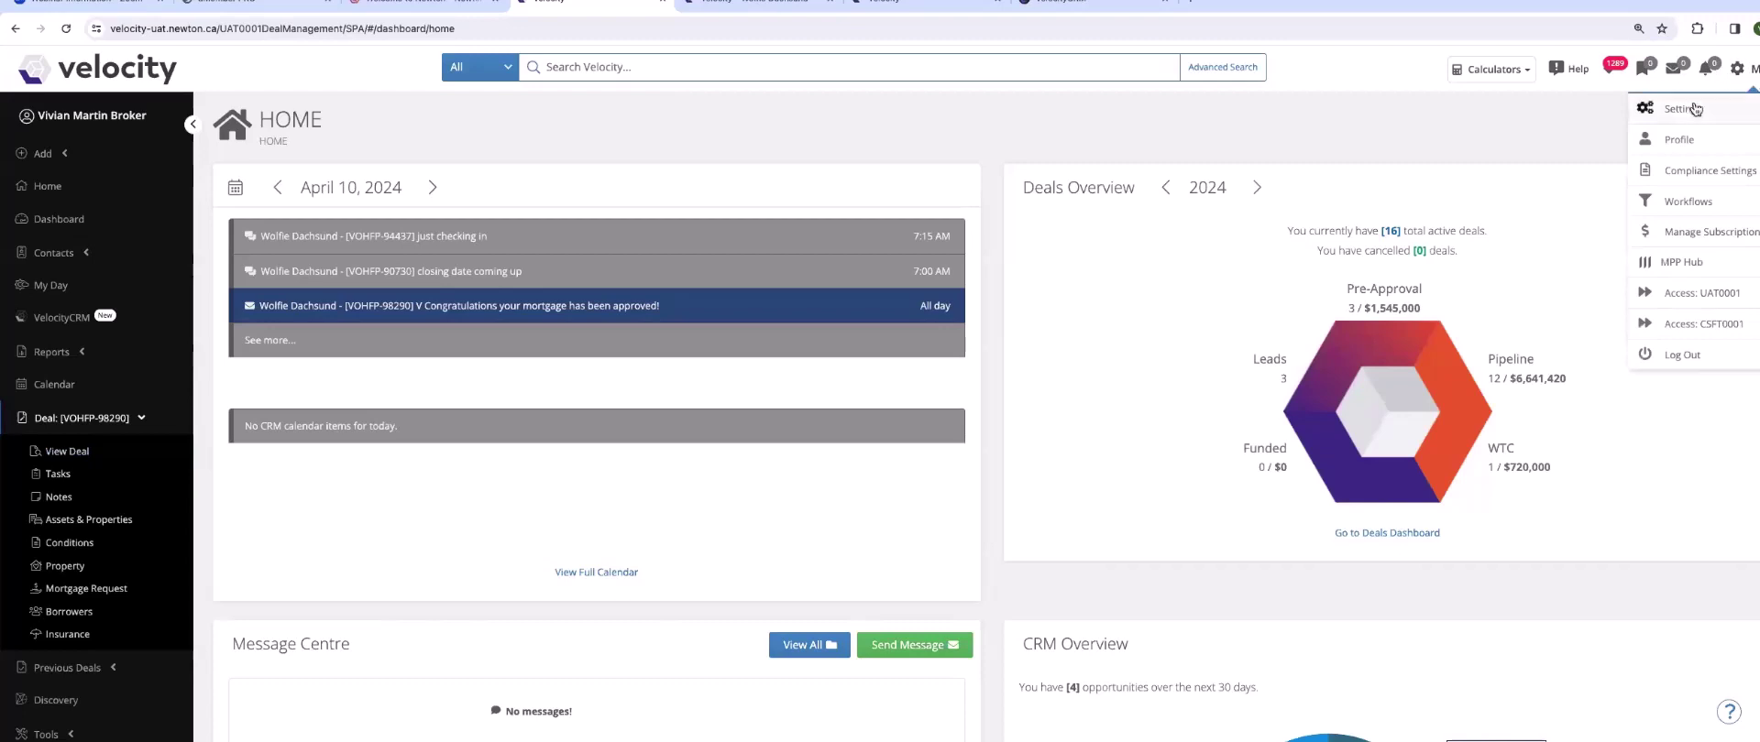
- In Velocity's user settings, confirm Twilio is connected and check its SMS phone number
{"action": "left_click", "coordinate": [1687, 109]}
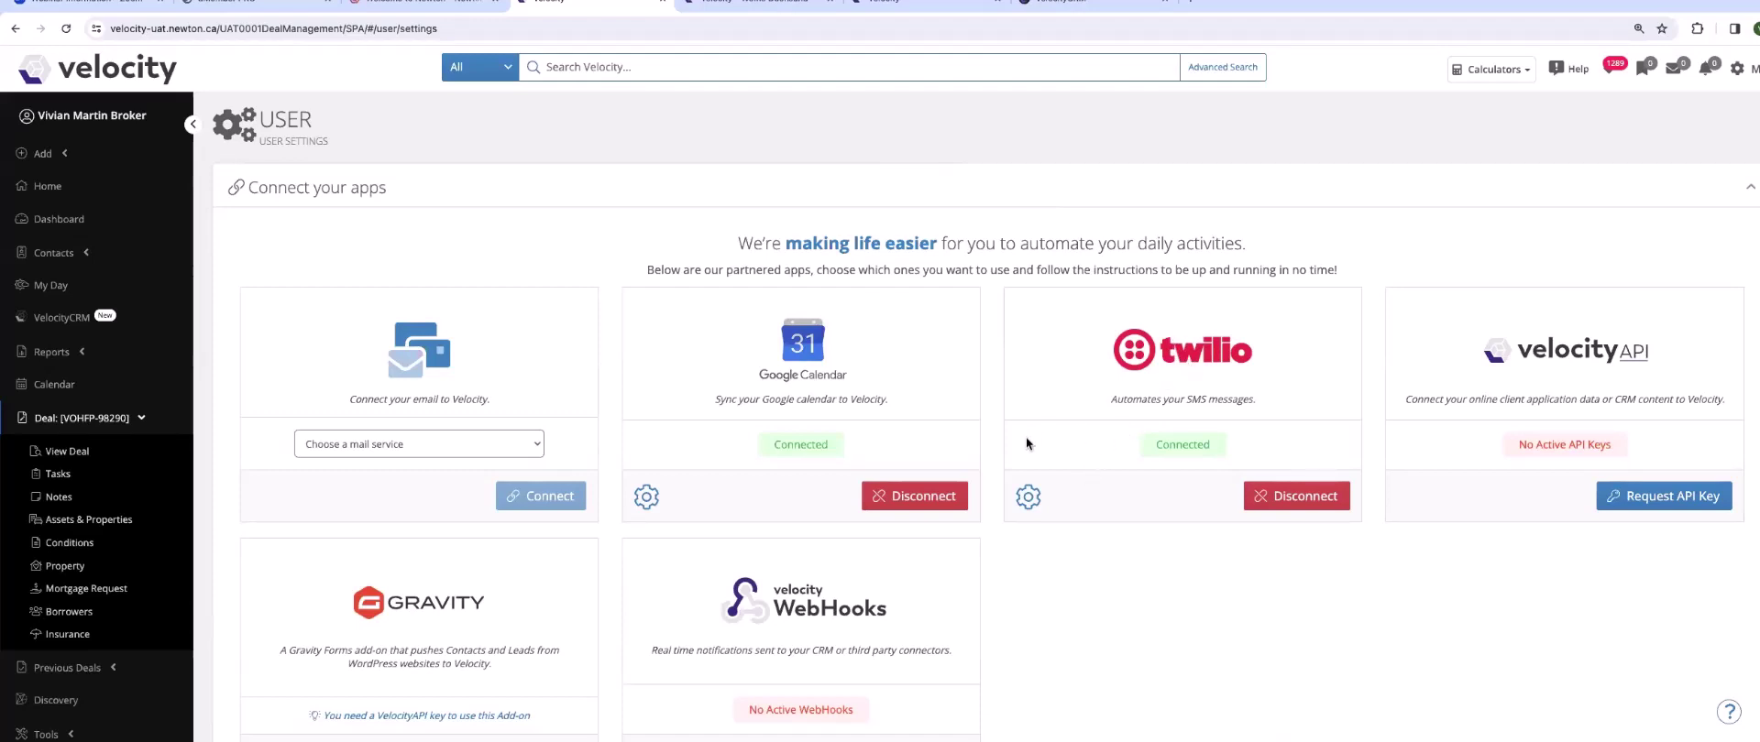
{"action": "left_click", "coordinate": [1028, 496]}
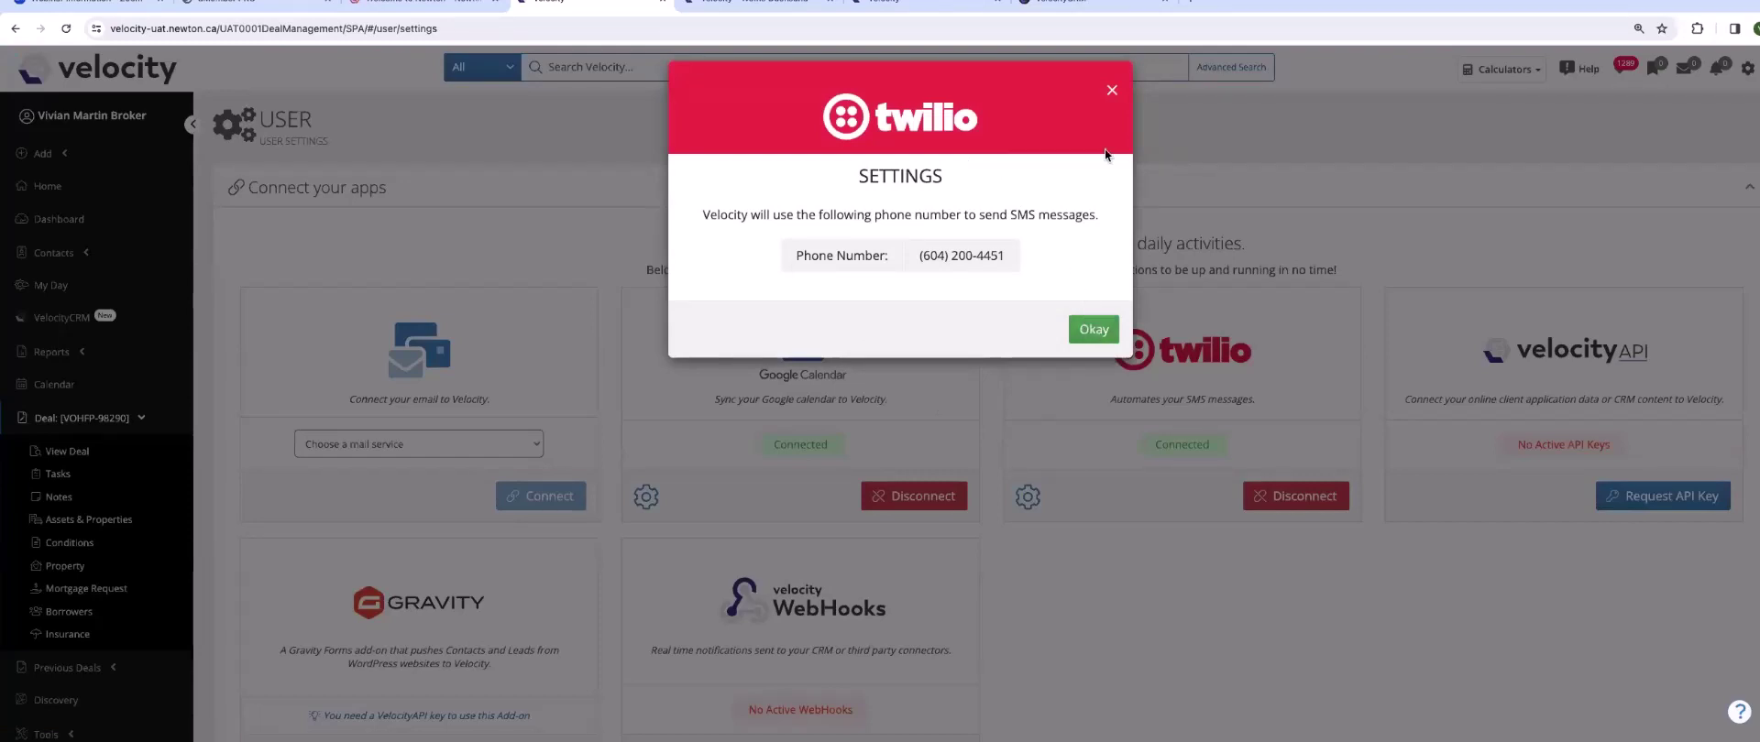
{"action": "left_click", "coordinate": [1112, 90]}
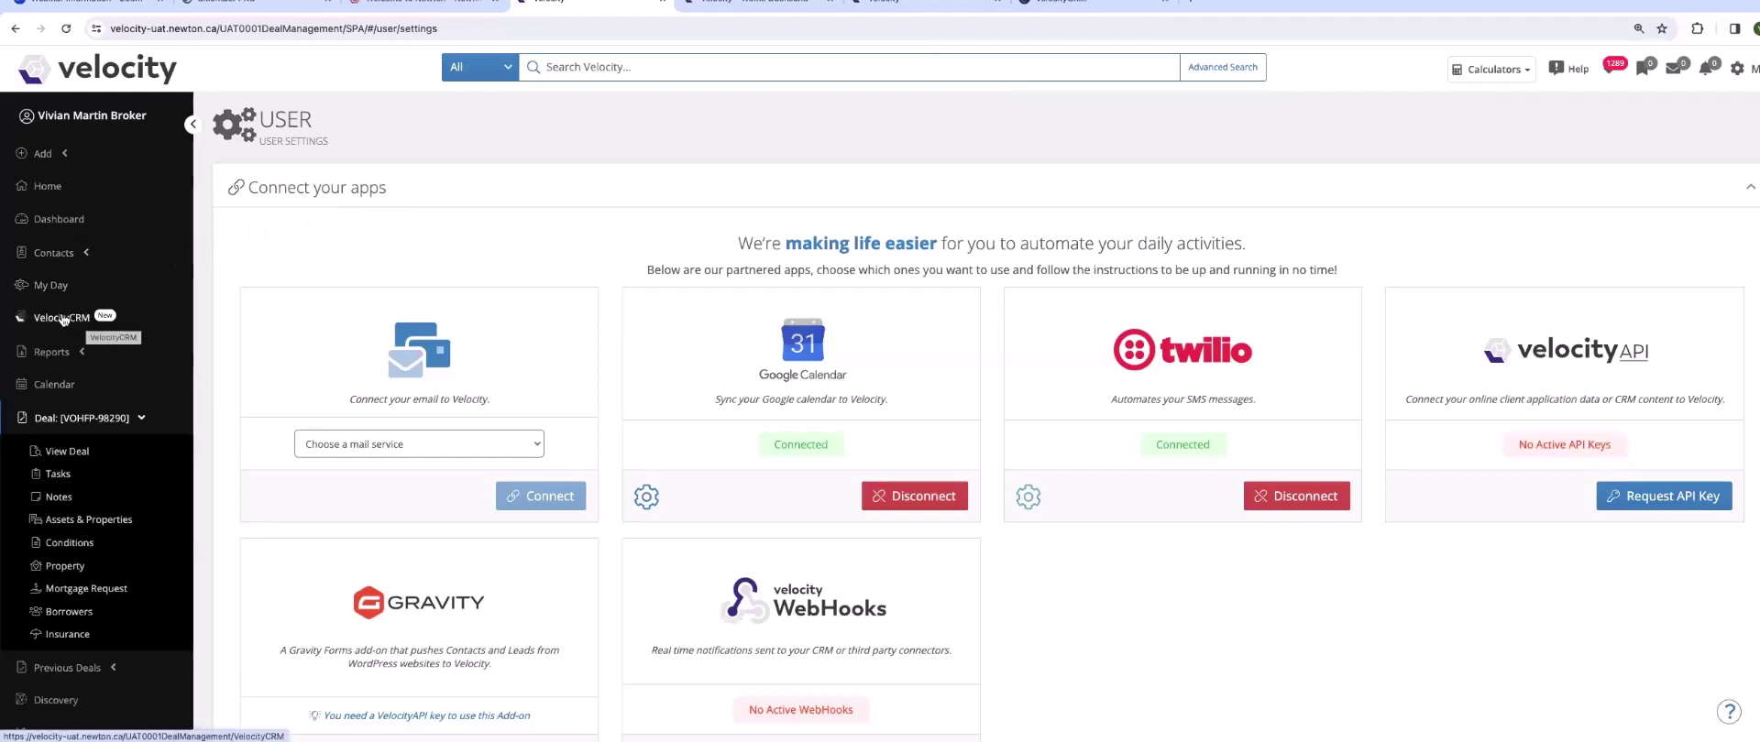
- In Velocity CRM, show the SMS Templates list with GR Happy Birthday SMS and New Application
{"action": "right_click", "coordinate": [62, 319]}
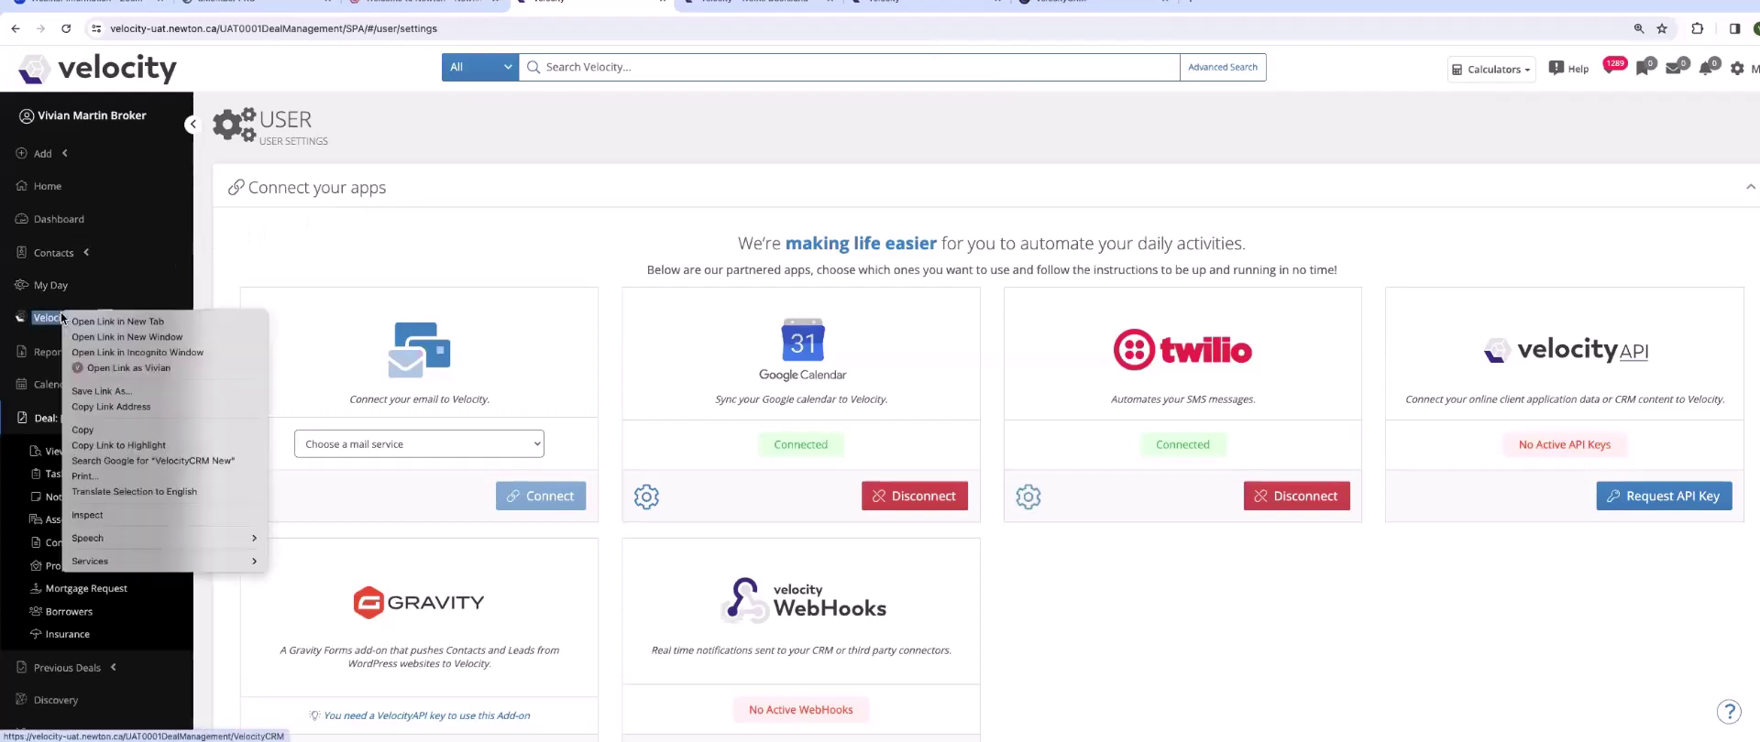
{"action": "left_click", "coordinate": [105, 297]}
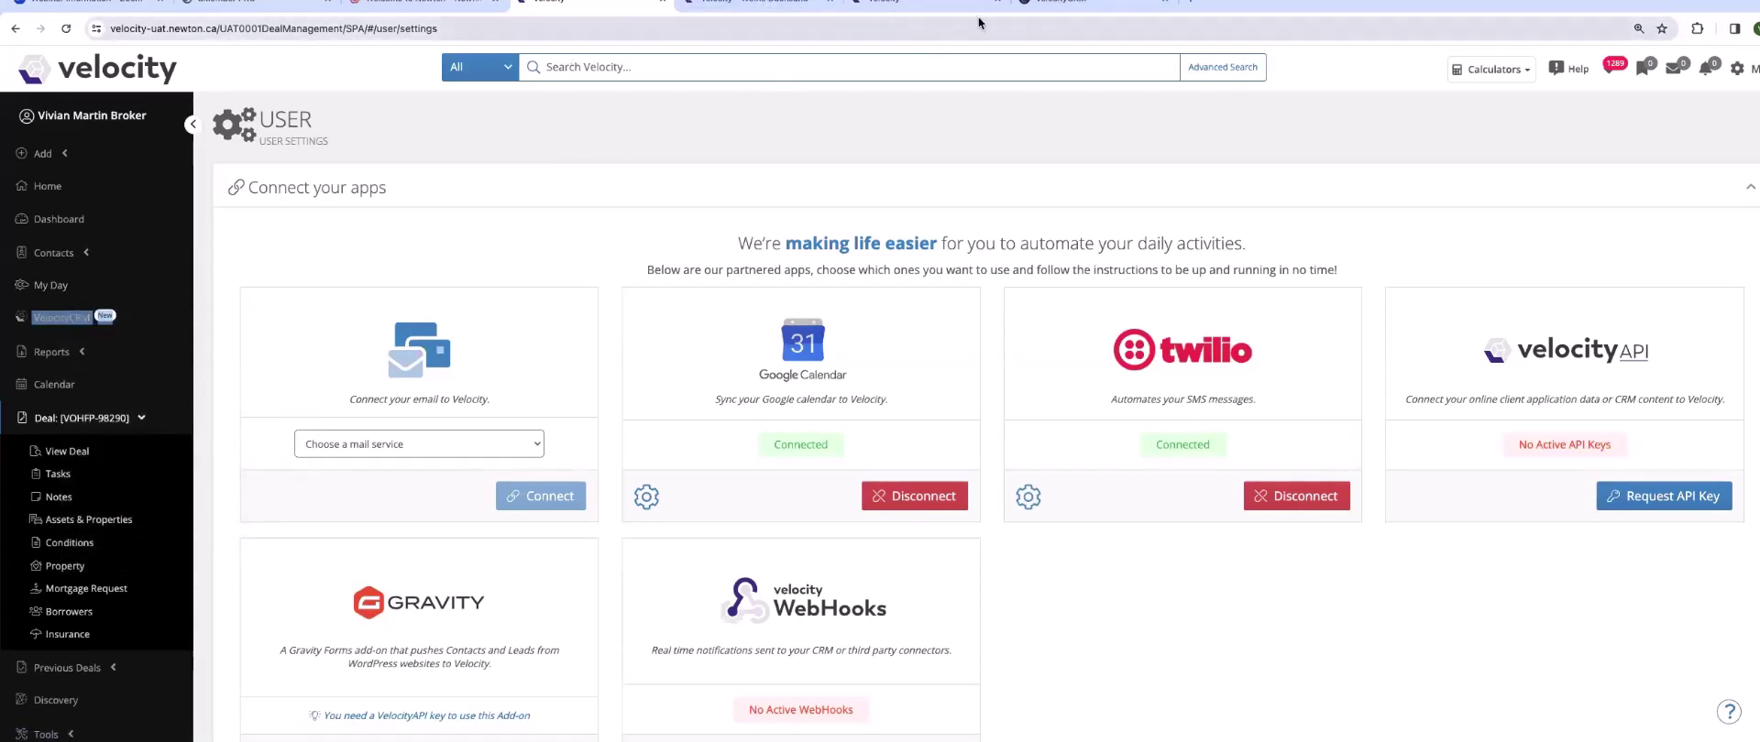
{"action": "left_click", "coordinate": [1105, 8]}
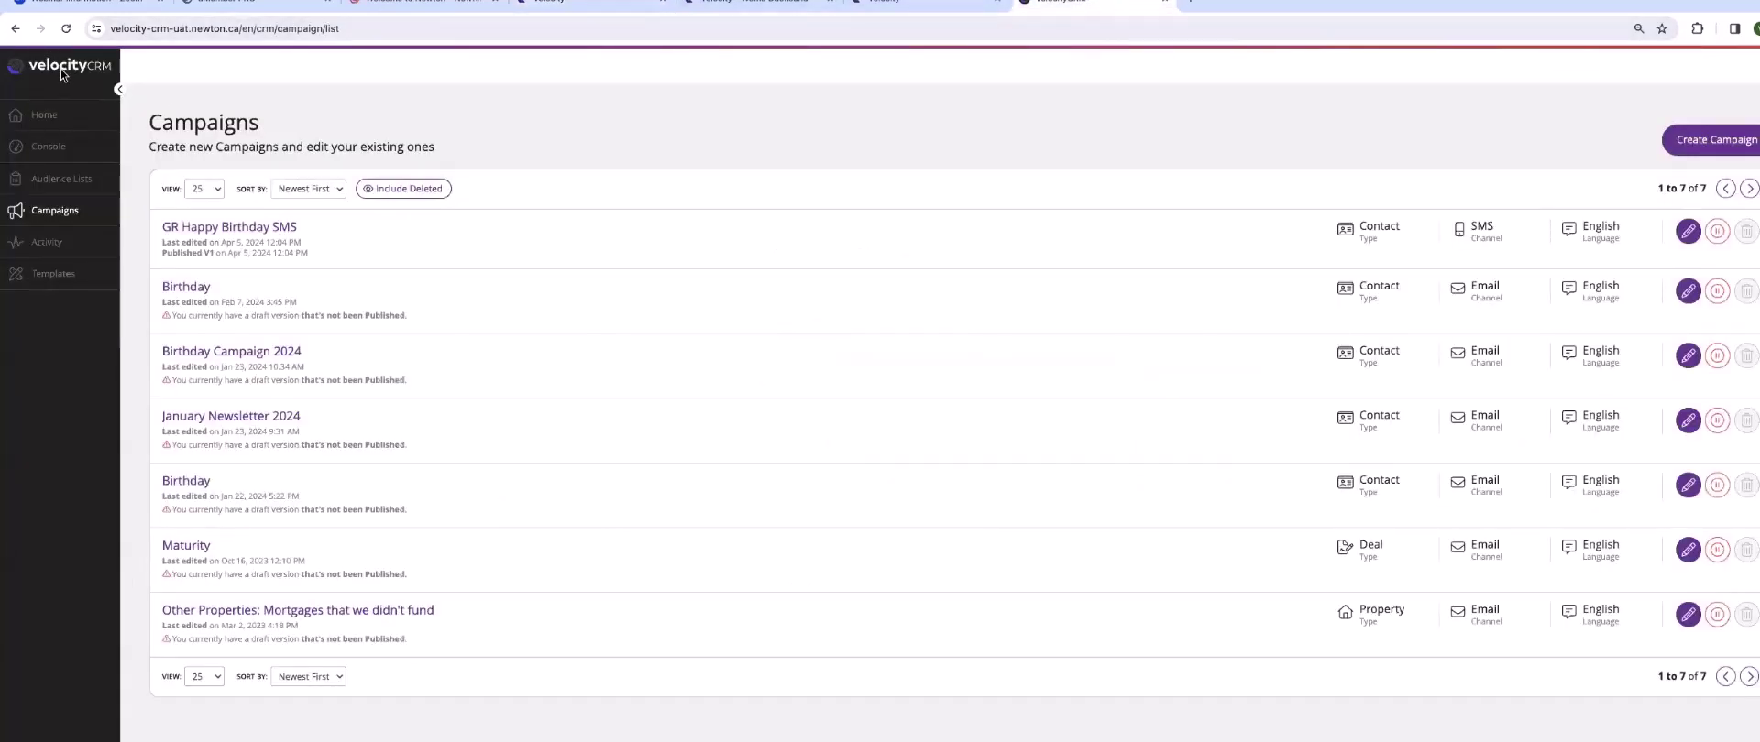
{"action": "left_click", "coordinate": [46, 274]}
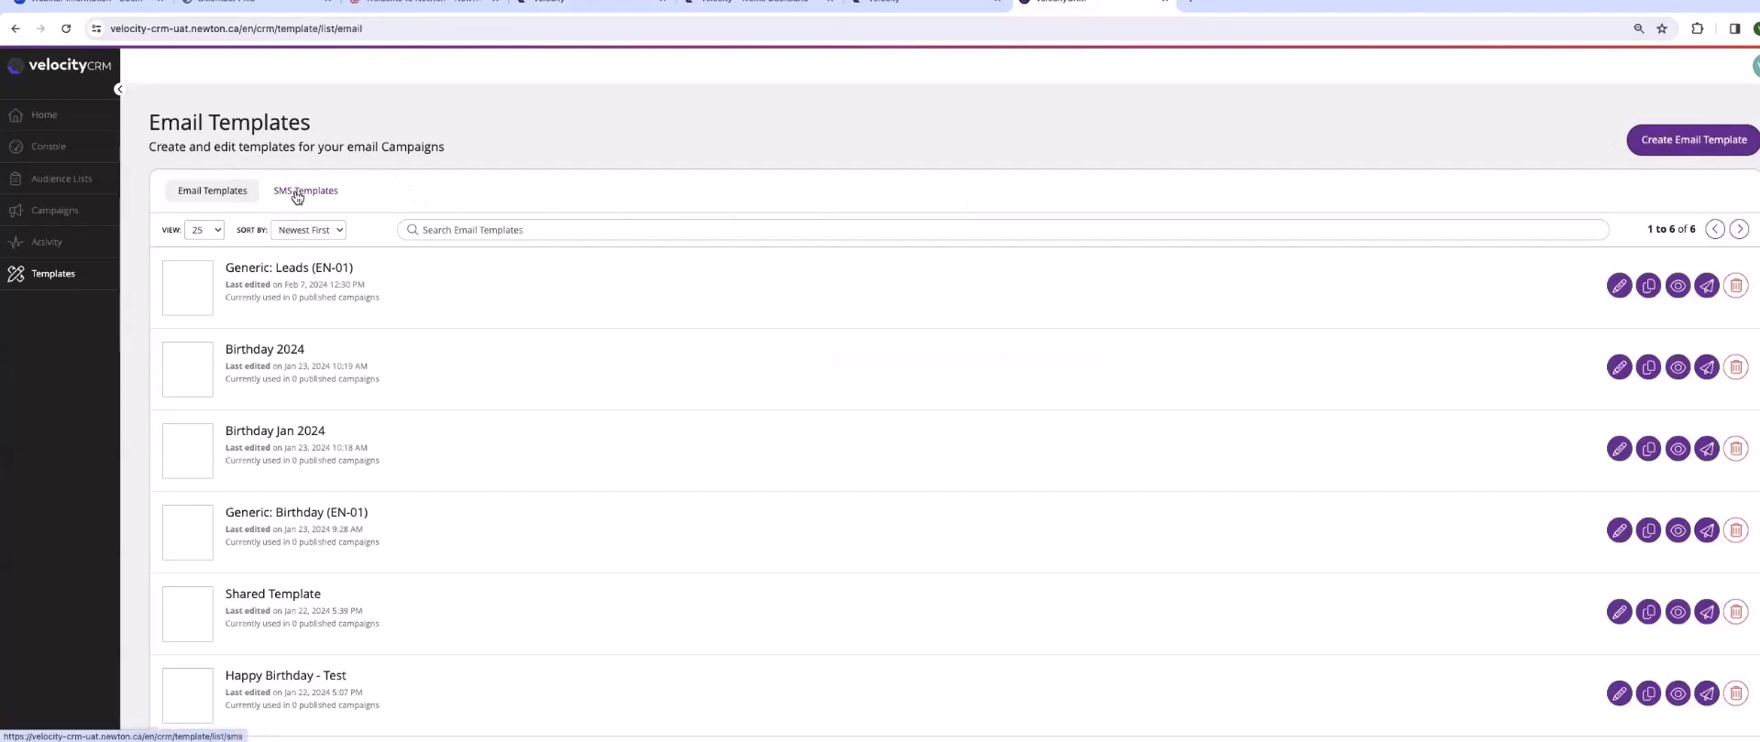
{"action": "left_click", "coordinate": [297, 196]}
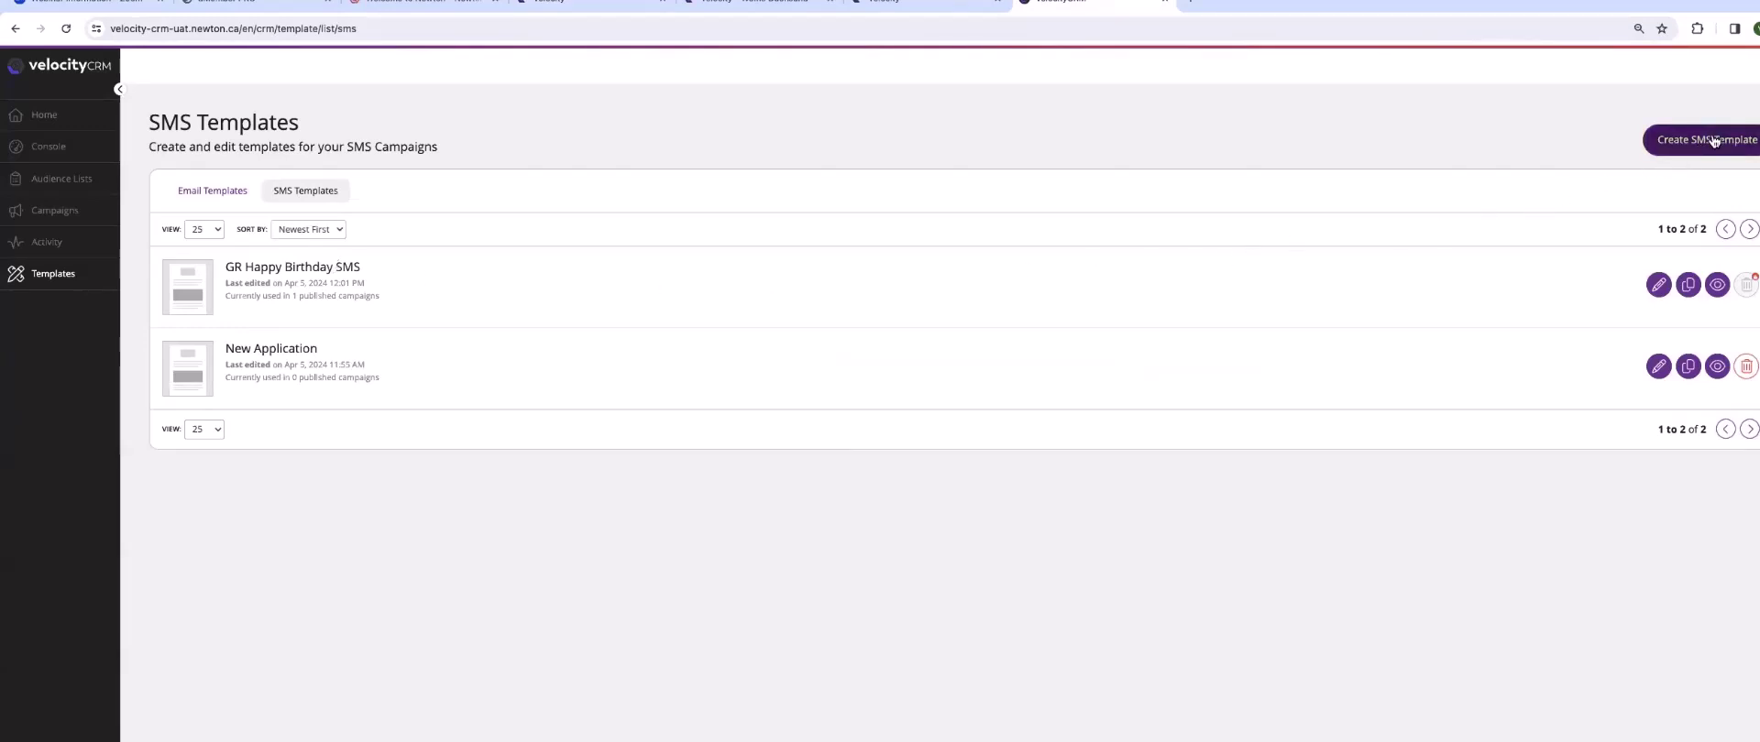
- Create a new blank SMS template named 'BOC April 10'
{"action": "left_click", "coordinate": [1713, 141]}
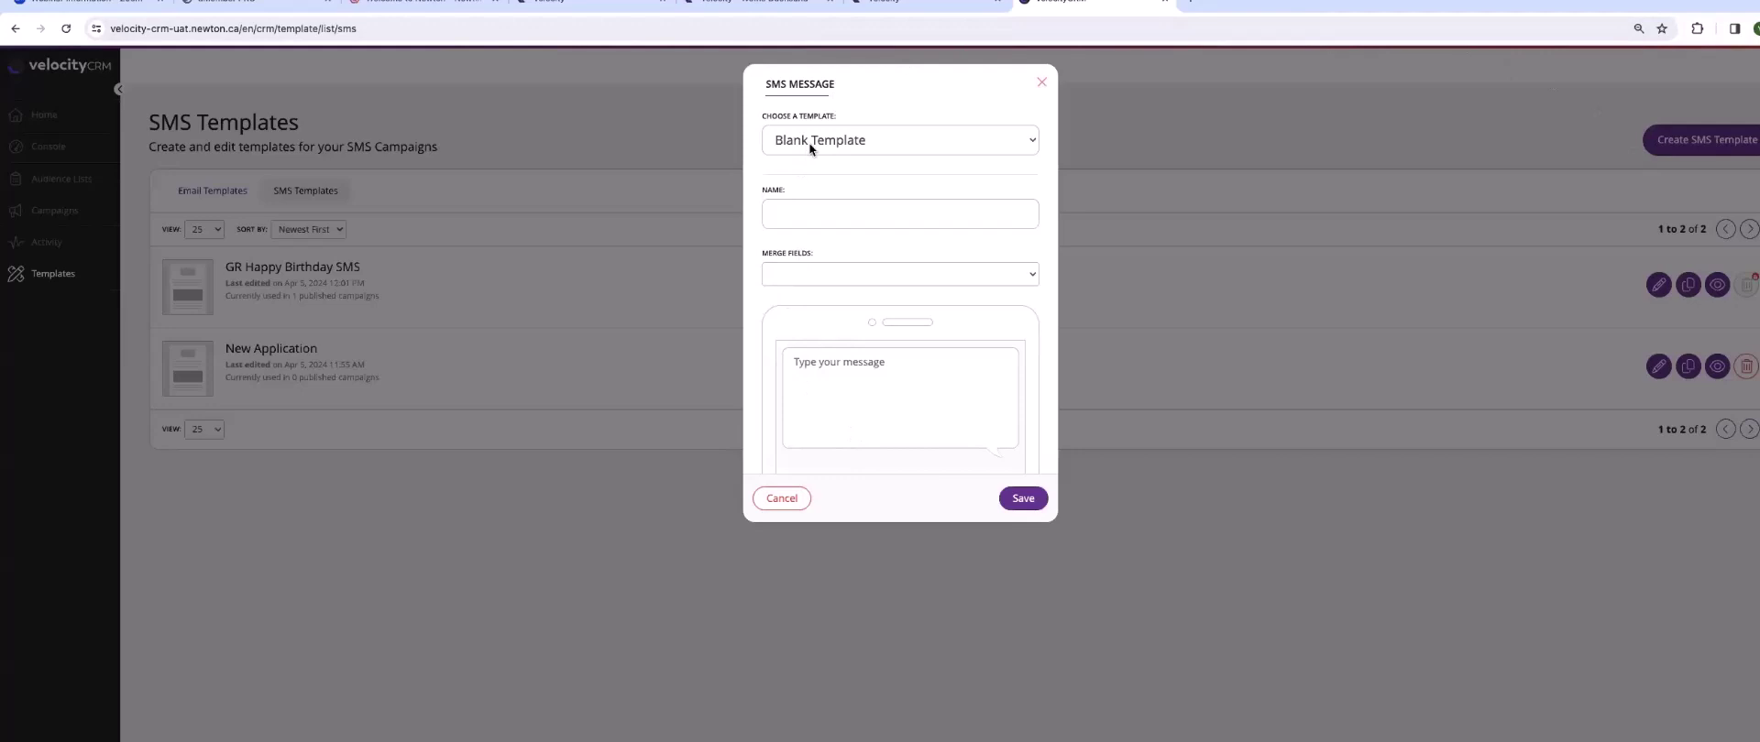
{"action": "left_click", "coordinate": [803, 213]}
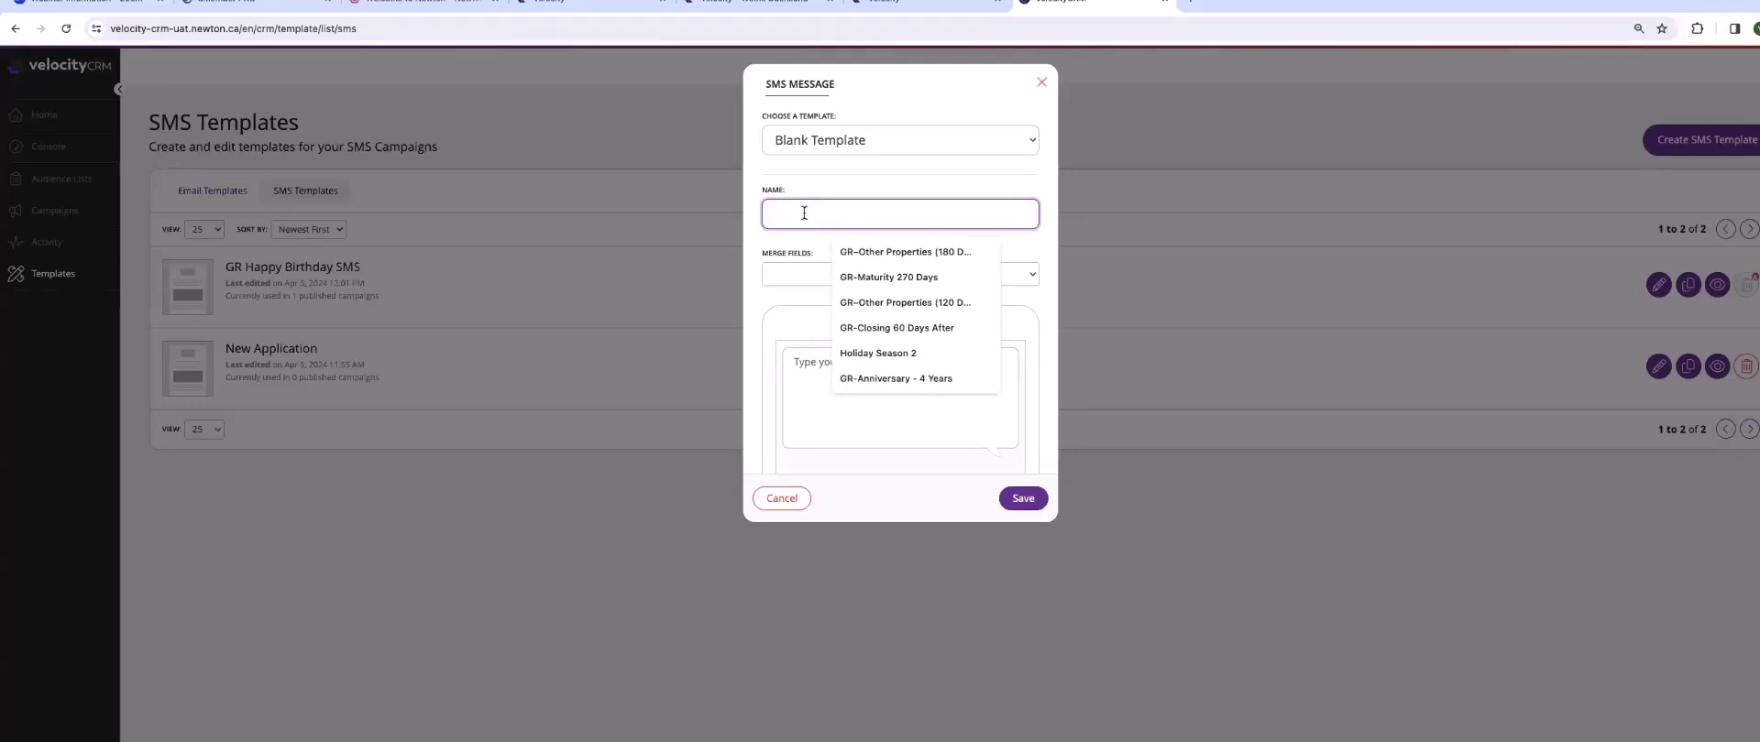
{"action": "type", "text": "BOC"}
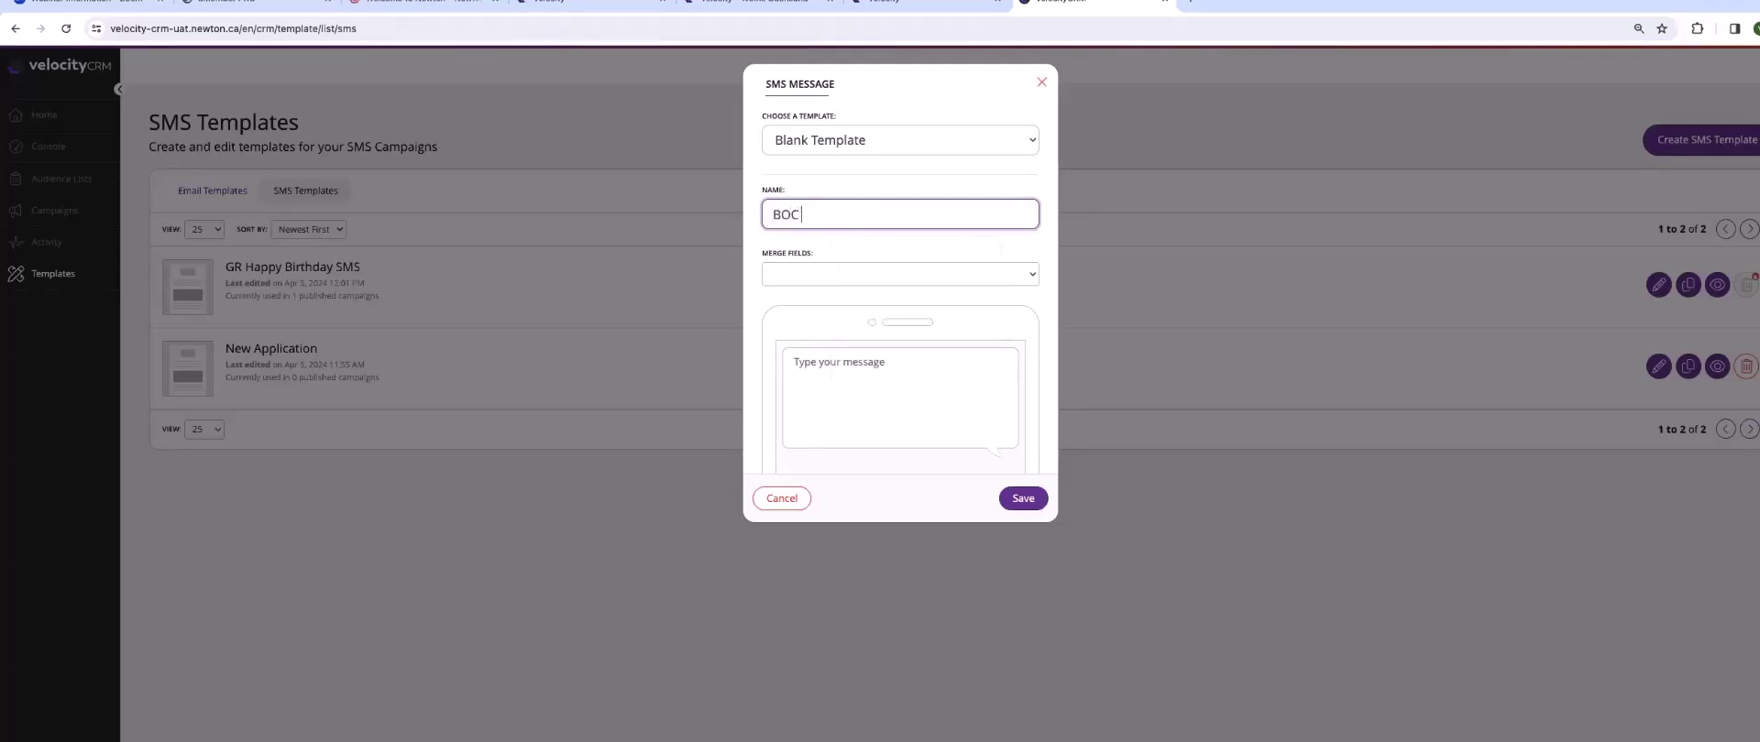
{"action": "type", "text": " April 10"}
{"action": "left_click", "coordinate": [798, 359]}
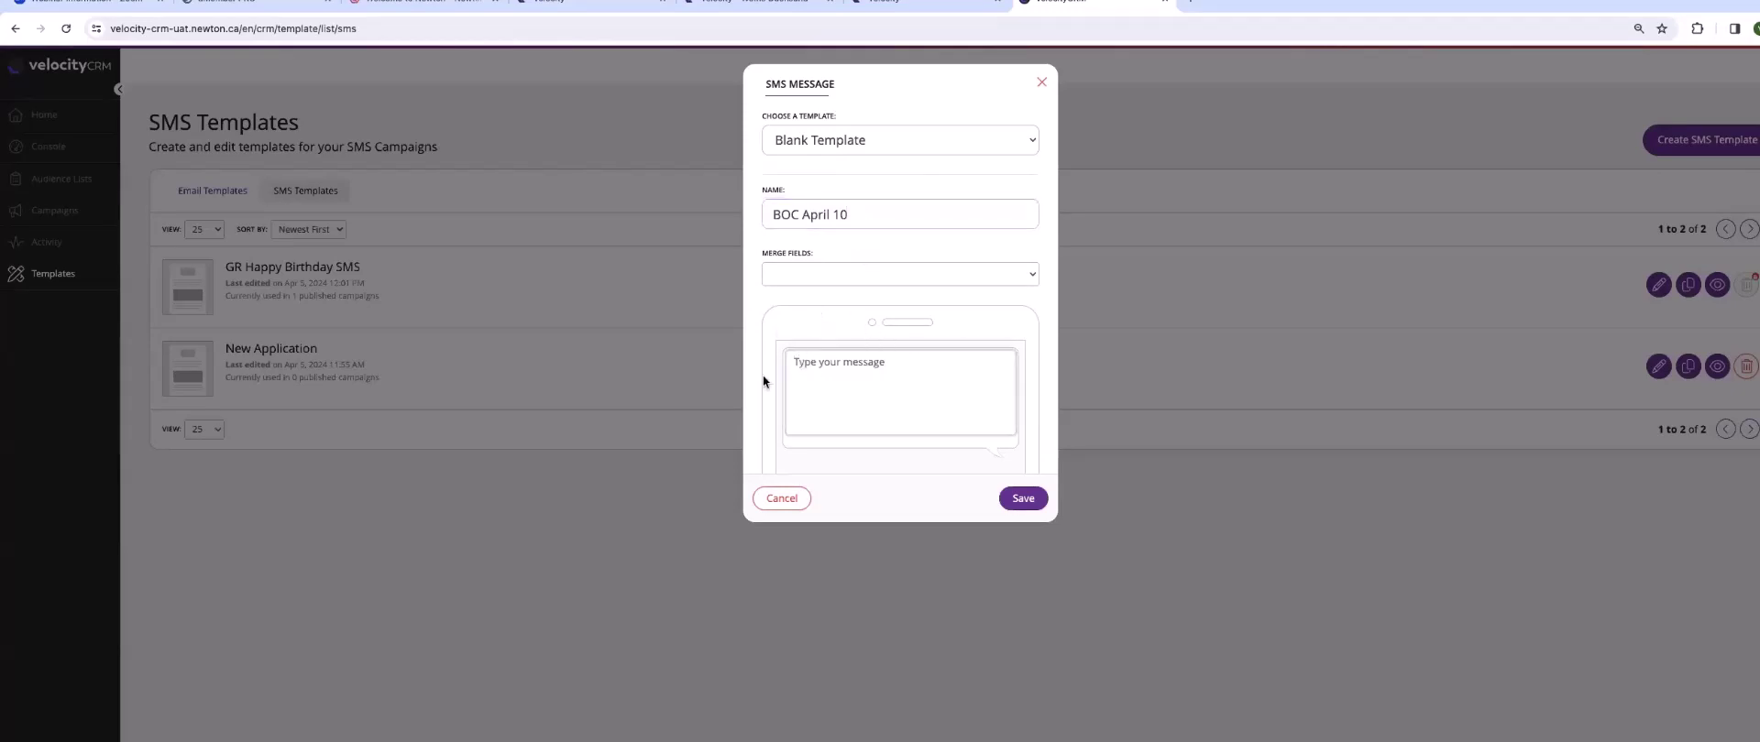
{"action": "left_click", "coordinate": [797, 270]}
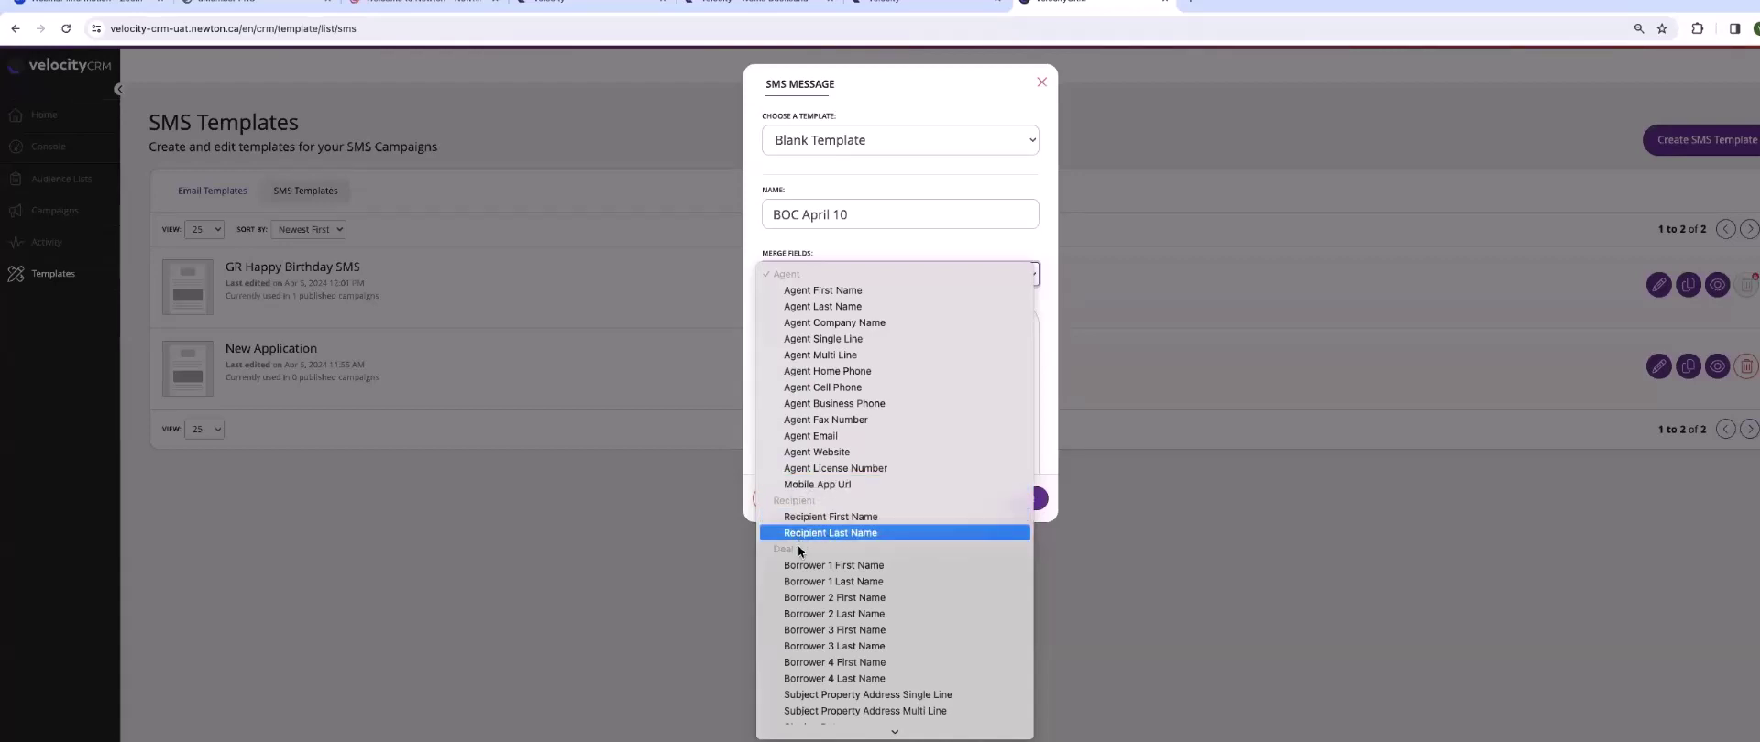
- Write 'Hello {RecipientFirstName}! Latest is BOC held rate! Please visit my' in the message body
{"action": "left_click", "coordinate": [715, 547]}
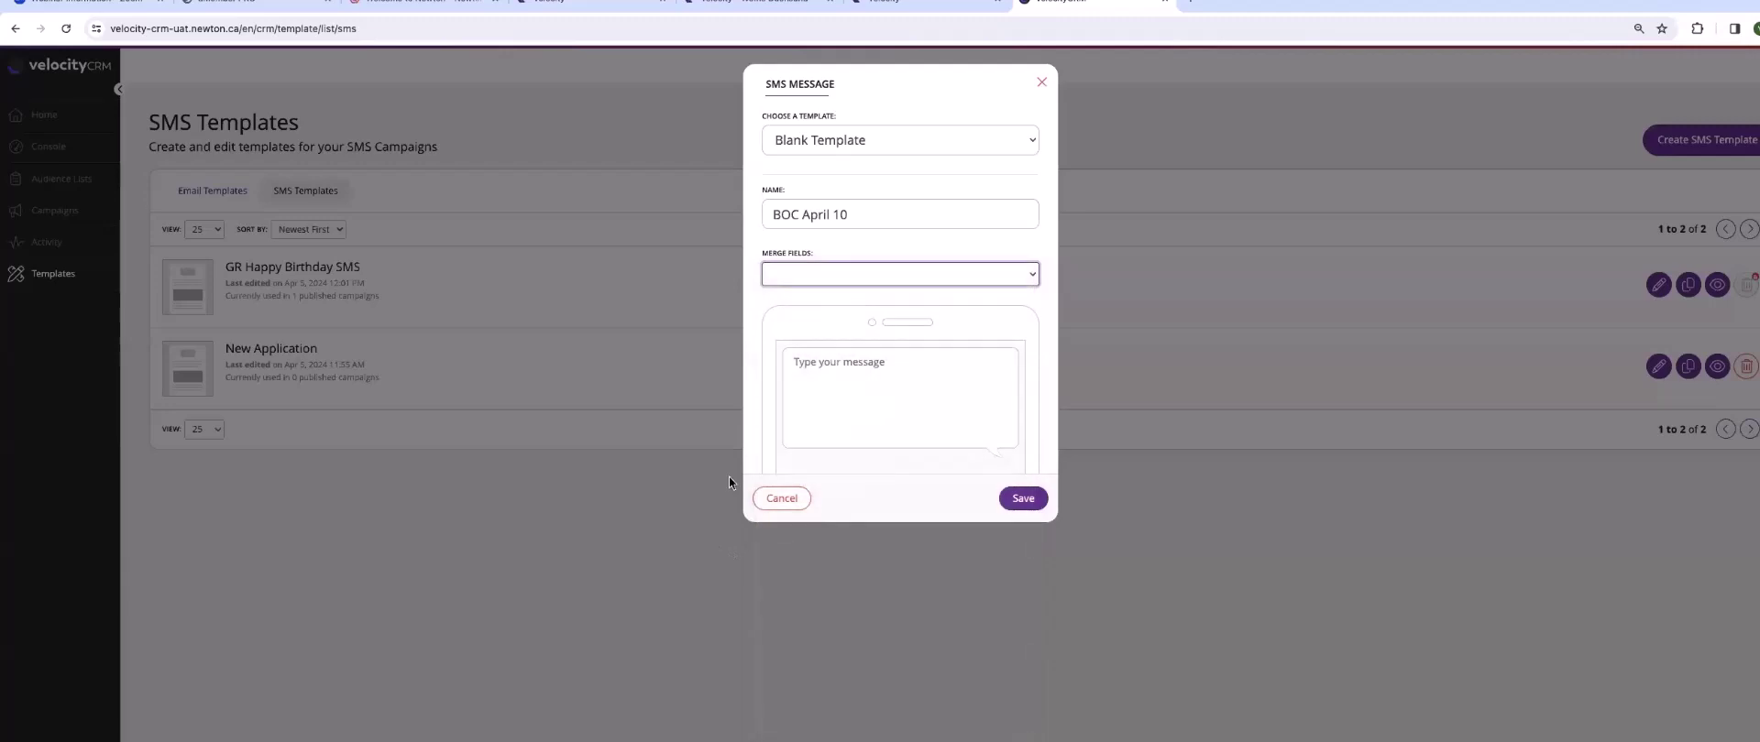
{"action": "left_click", "coordinate": [817, 361]}
{"action": "type", "text": "Hello"}
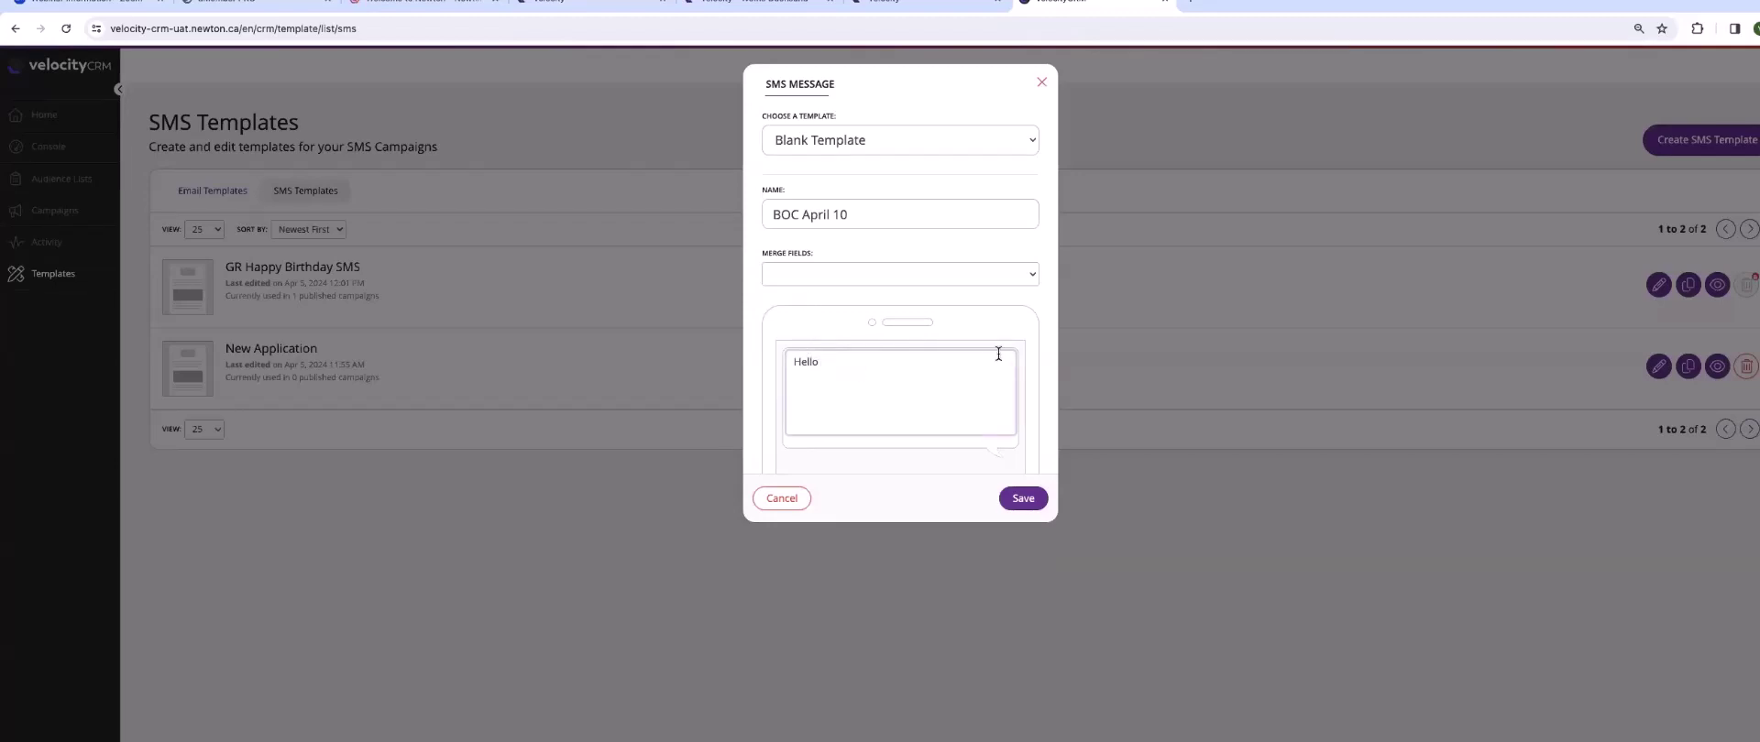
{"action": "left_click", "coordinate": [793, 272]}
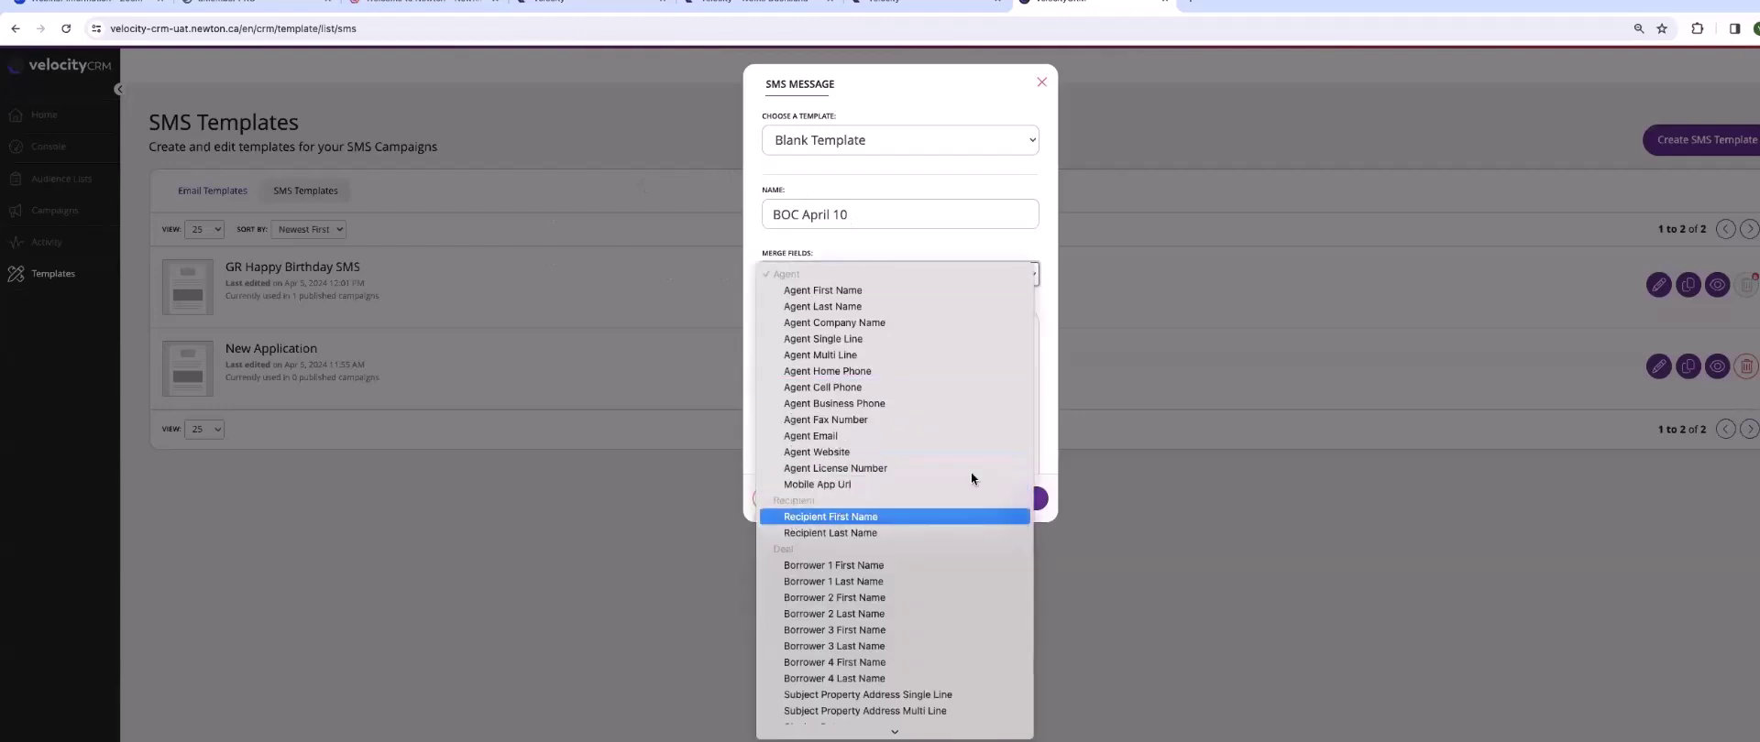
{"action": "left_click", "coordinate": [971, 517]}
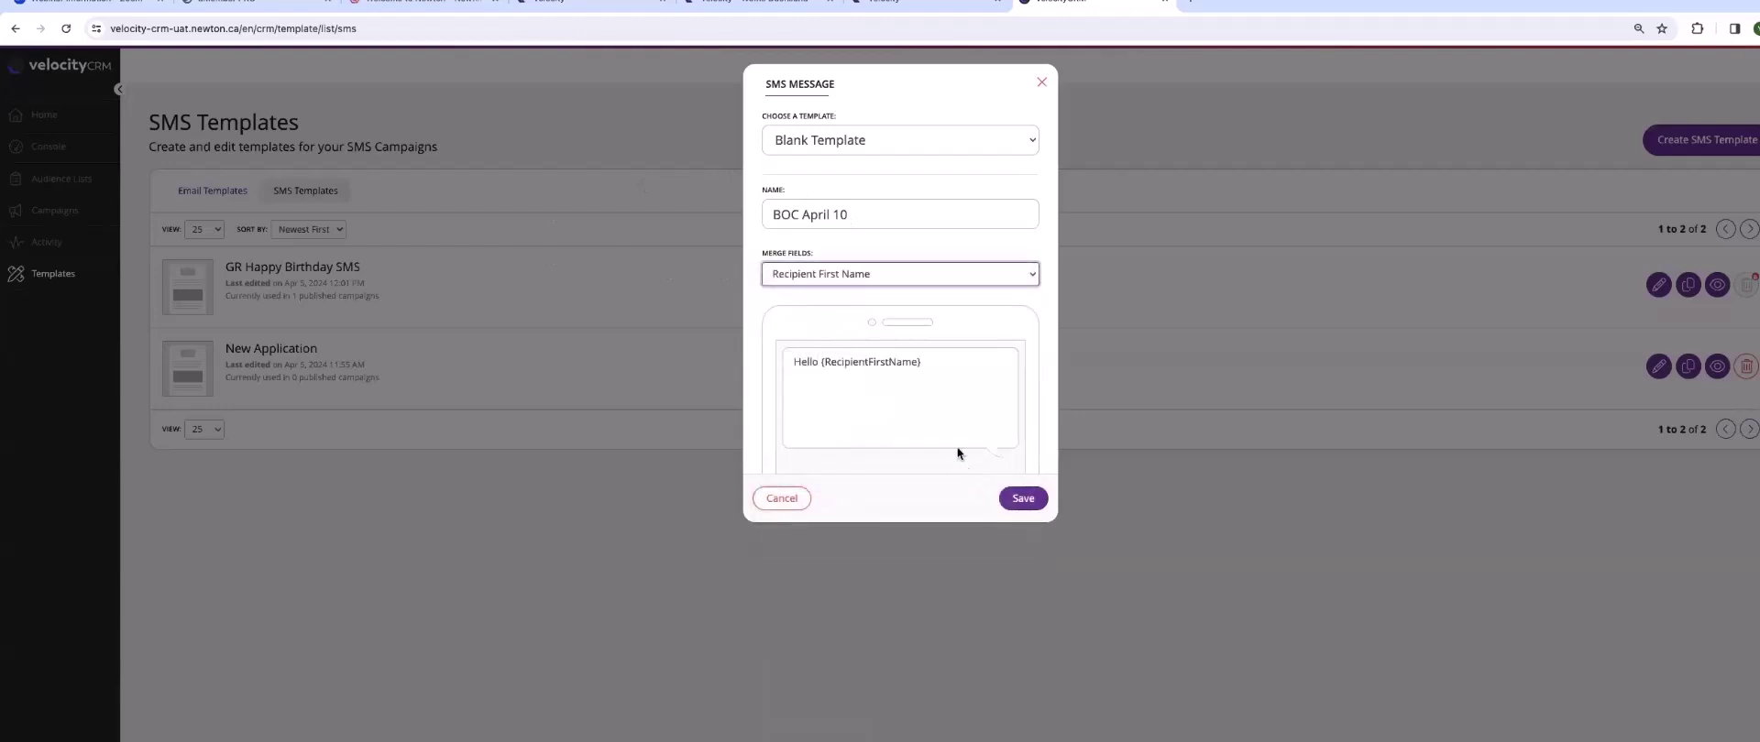
{"action": "left_click", "coordinate": [945, 367]}
{"action": "type", "text": "! "}
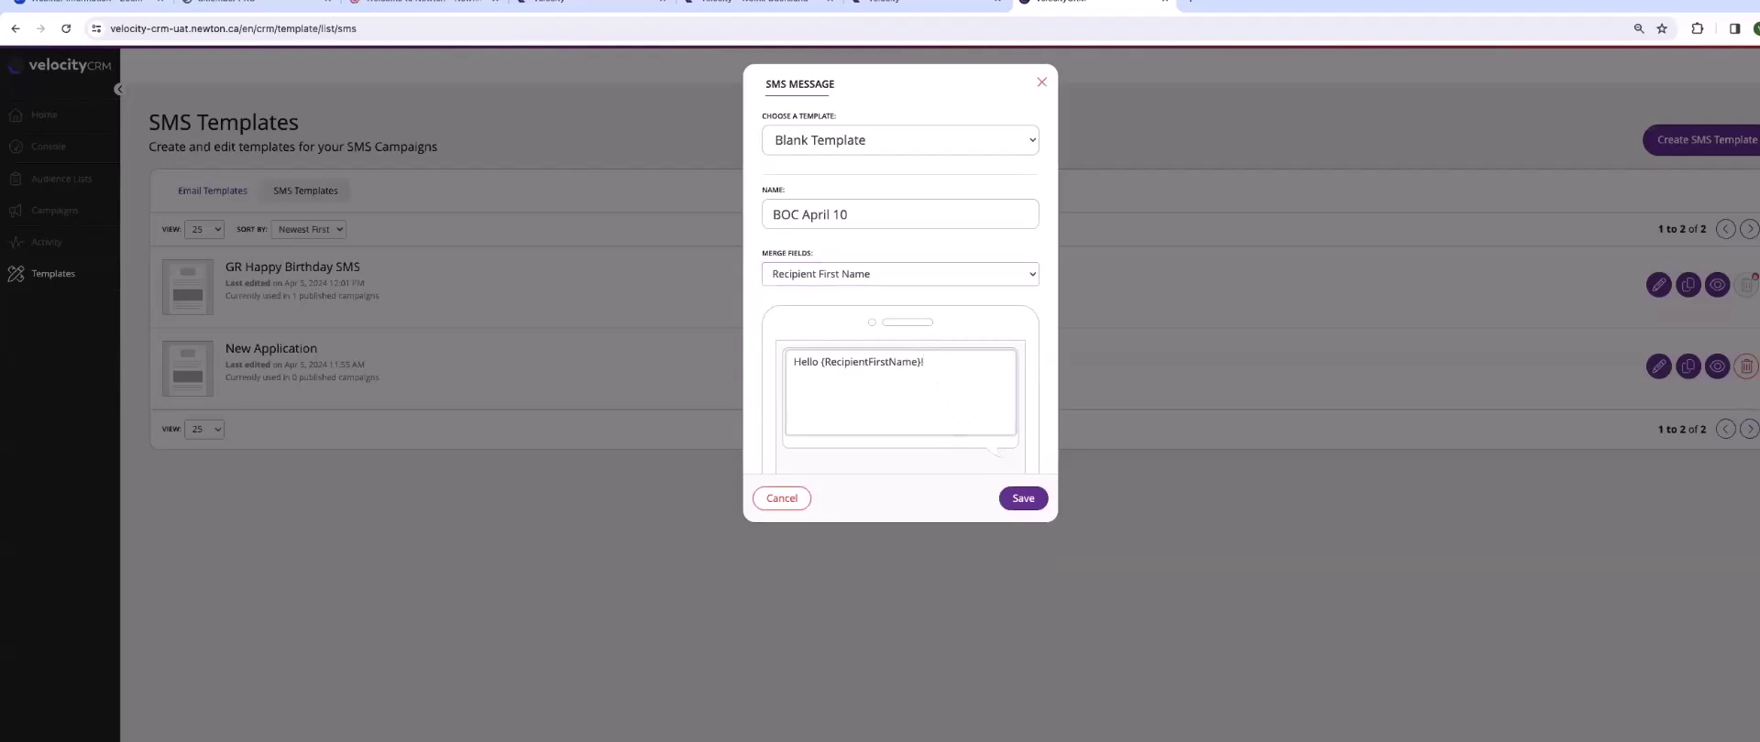
{"action": "type", "text": "Latest is BOC held rate! Please visit my"}
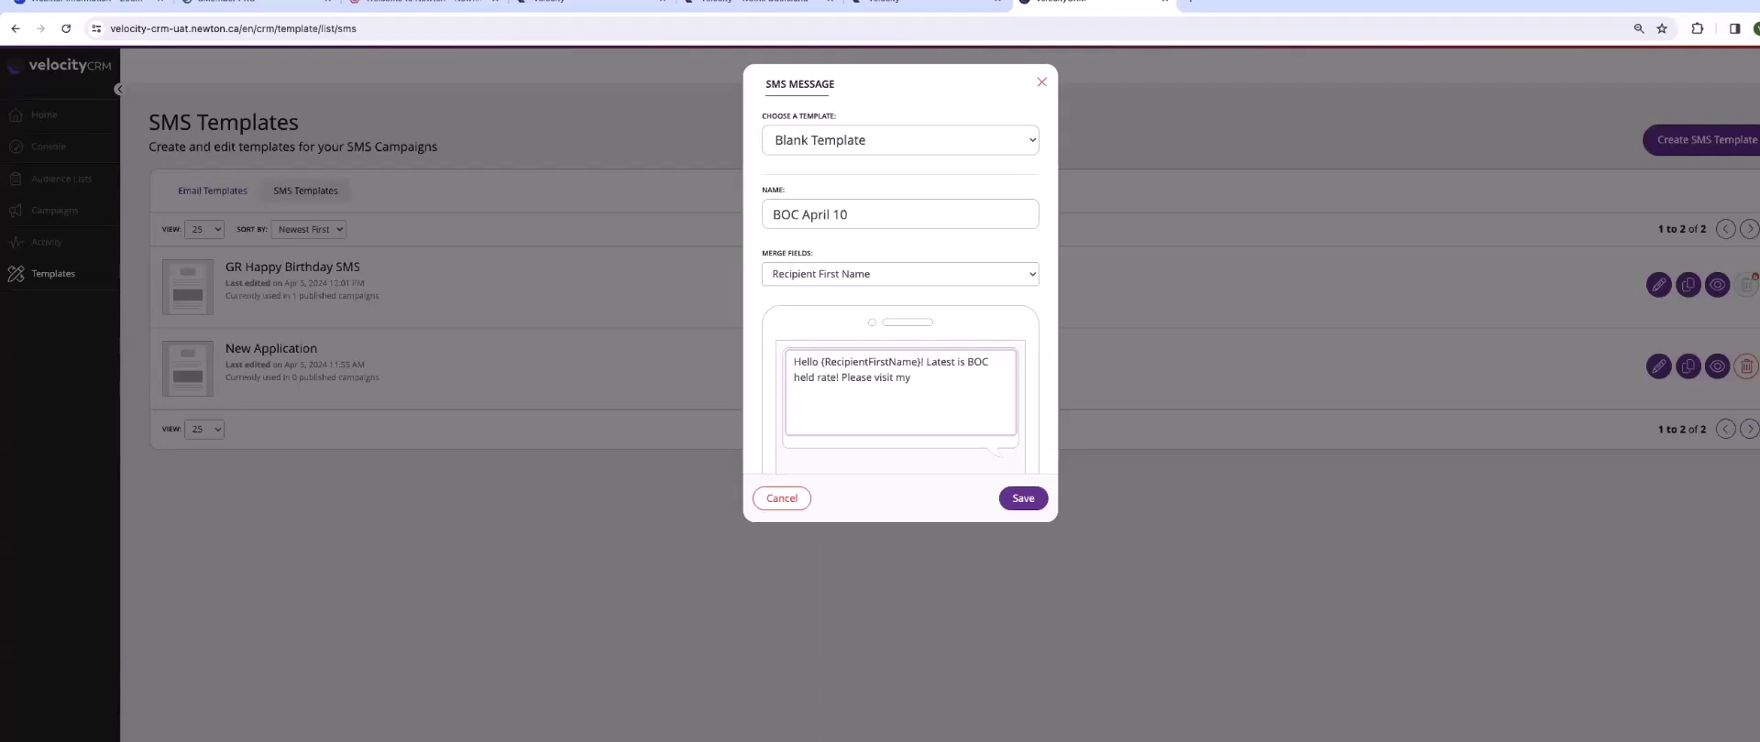
- Insert the Agent Website merge field, followed by 'for further mortgage news'
{"action": "left_click", "coordinate": [875, 272]}
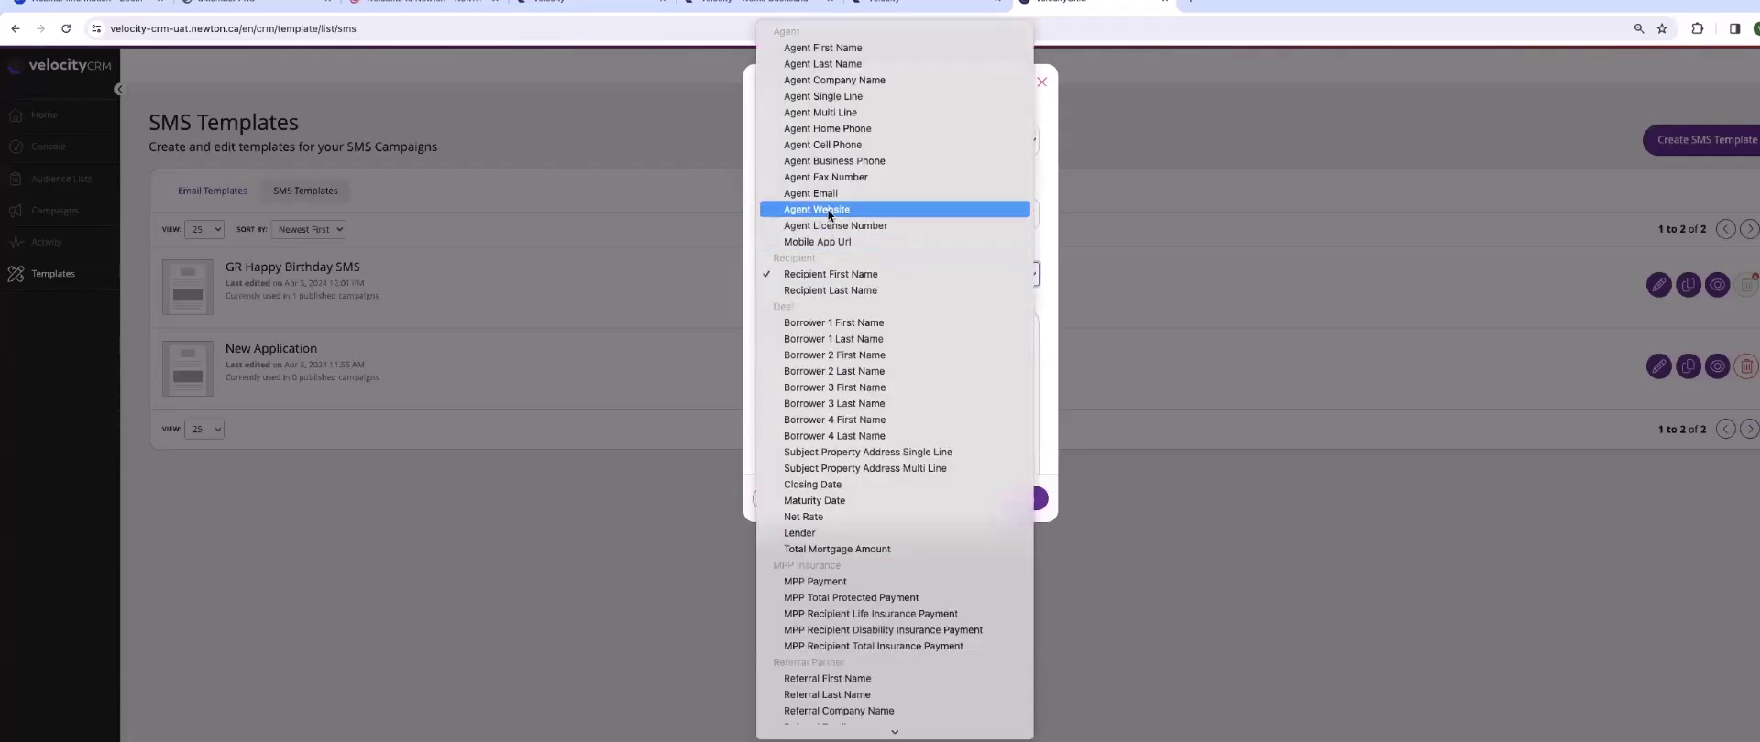
{"action": "left_click", "coordinate": [827, 209]}
{"action": "left_click", "coordinate": [992, 375]}
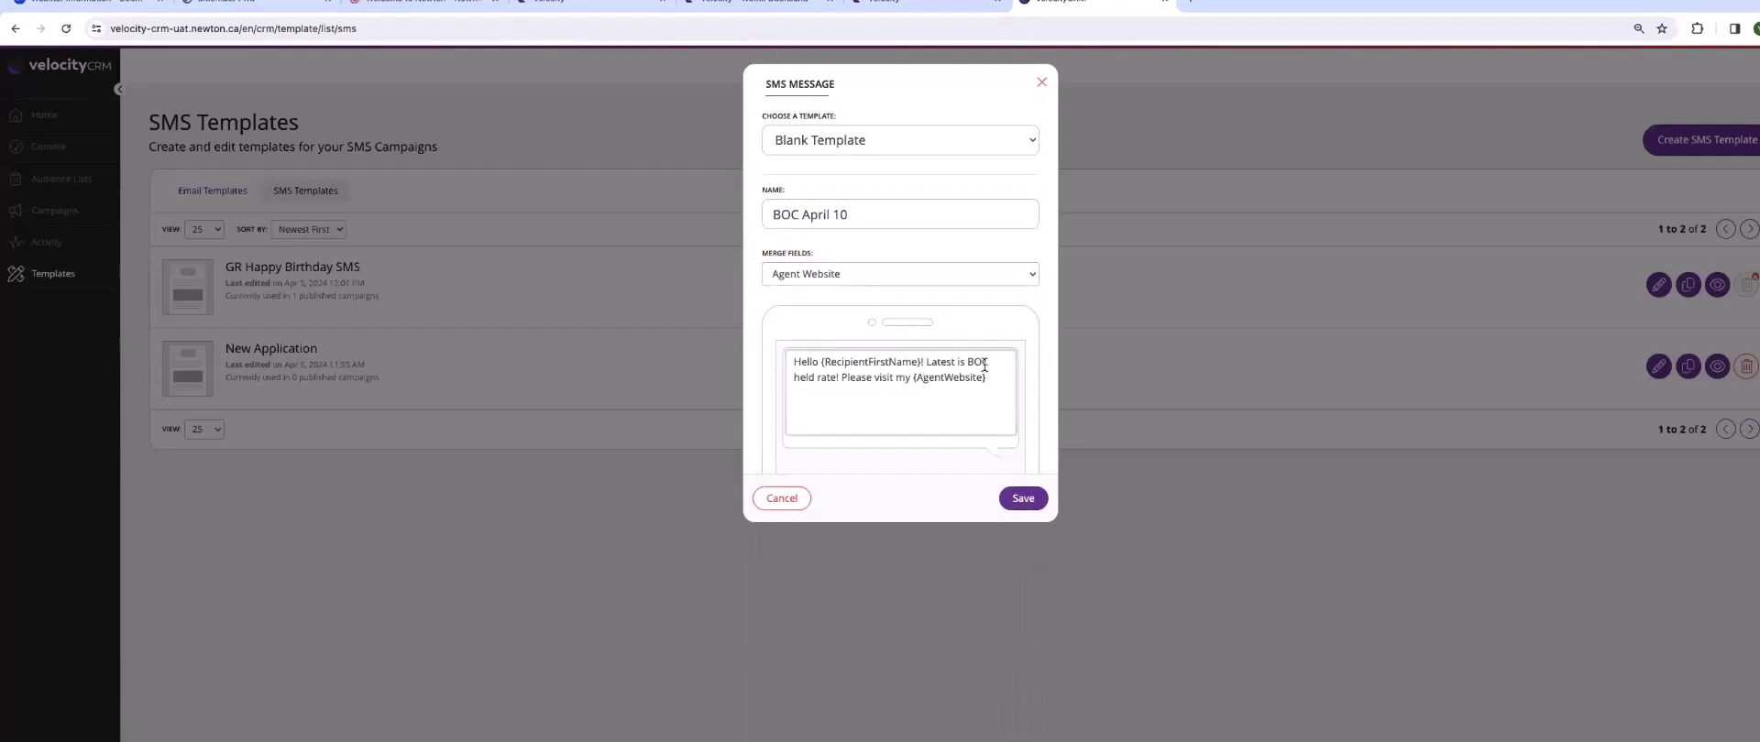
{"action": "type", "text": "for further mortgage news!"}
- Add Agent First Name, Last Name and Cell Phone merge fields, then save the template
{"action": "left_click", "coordinate": [823, 271]}
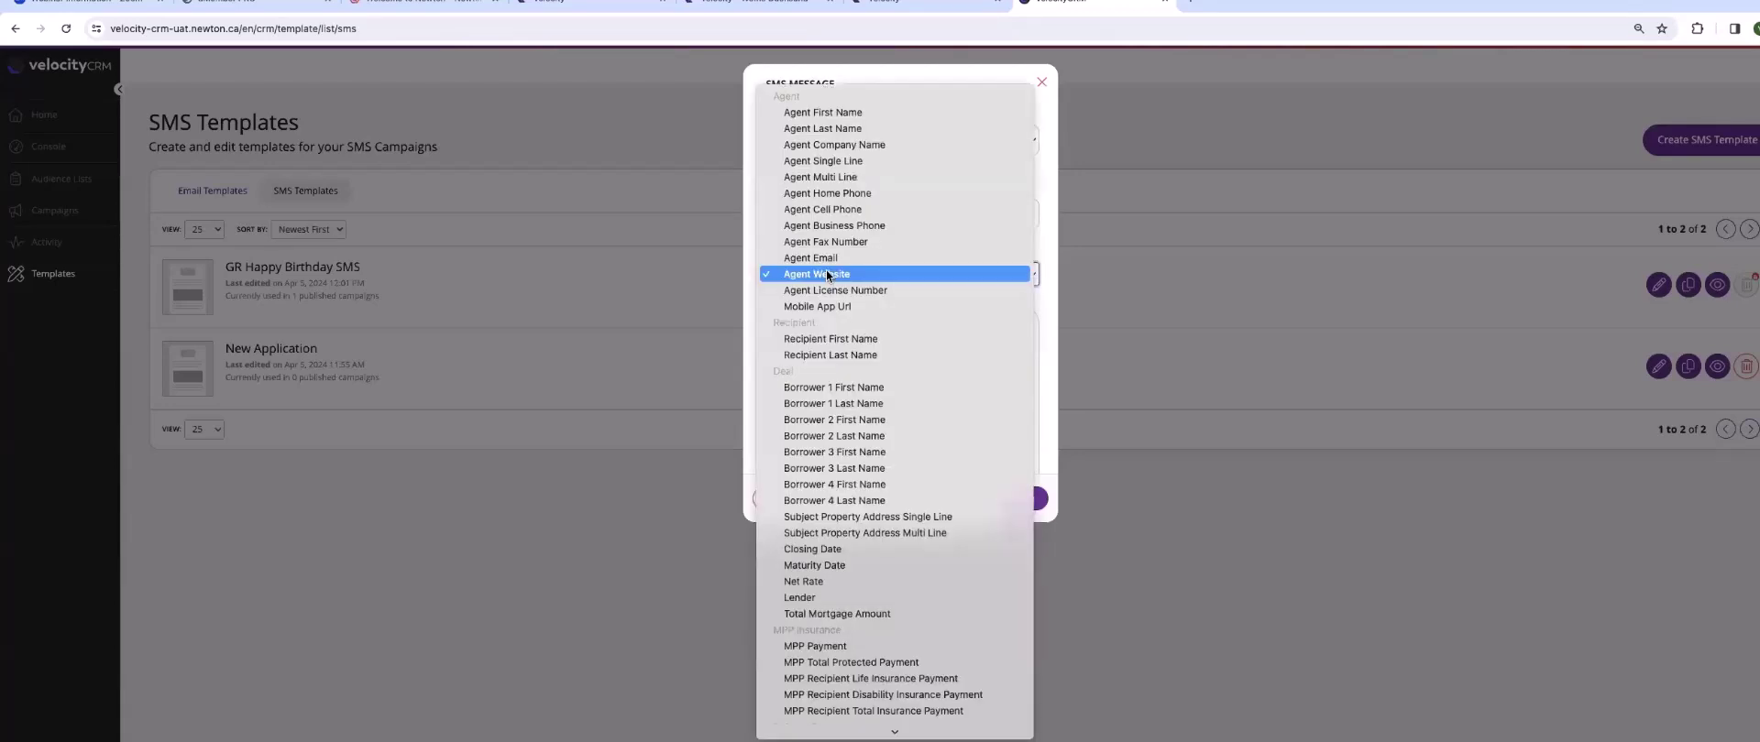
{"action": "left_click", "coordinate": [859, 110]}
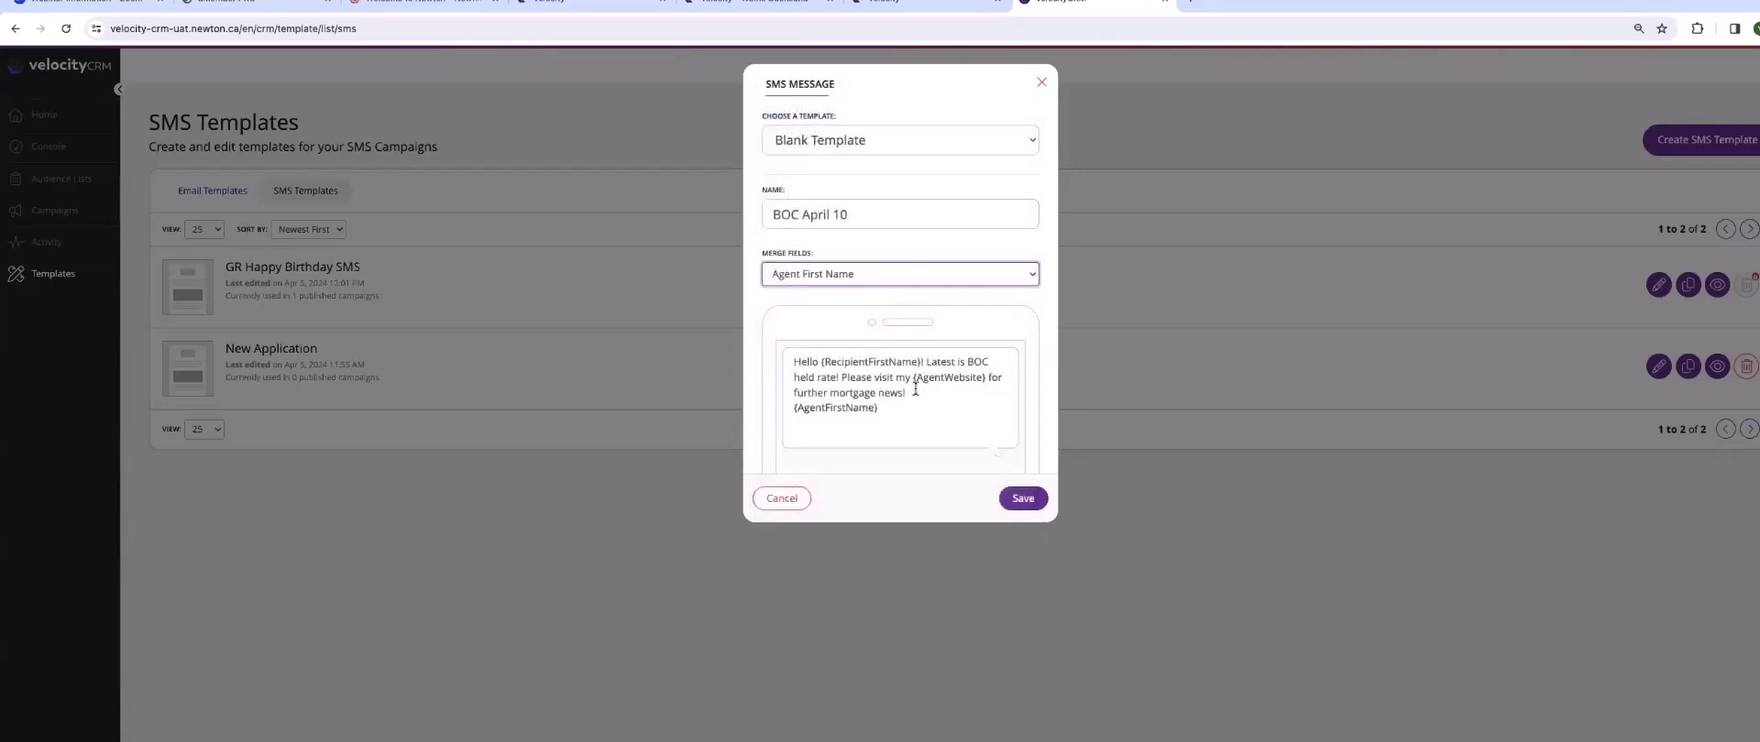
{"action": "left_click", "coordinate": [834, 273]}
{"action": "key", "text": "Escape"}
{"action": "key", "text": "Down"}
{"action": "left_click", "coordinate": [977, 407]}
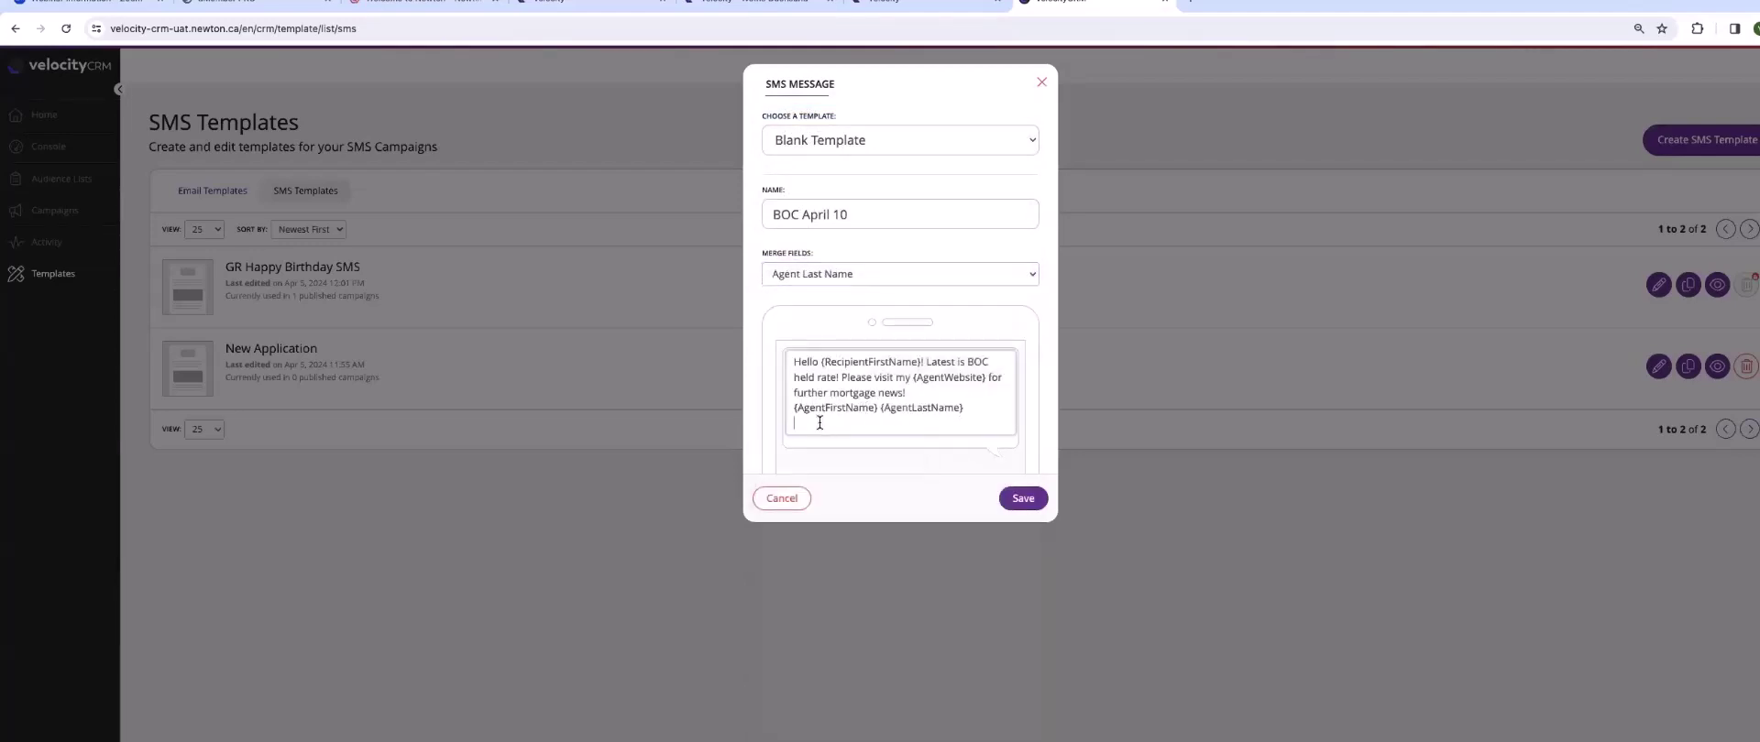
{"action": "left_click", "coordinate": [827, 277]}
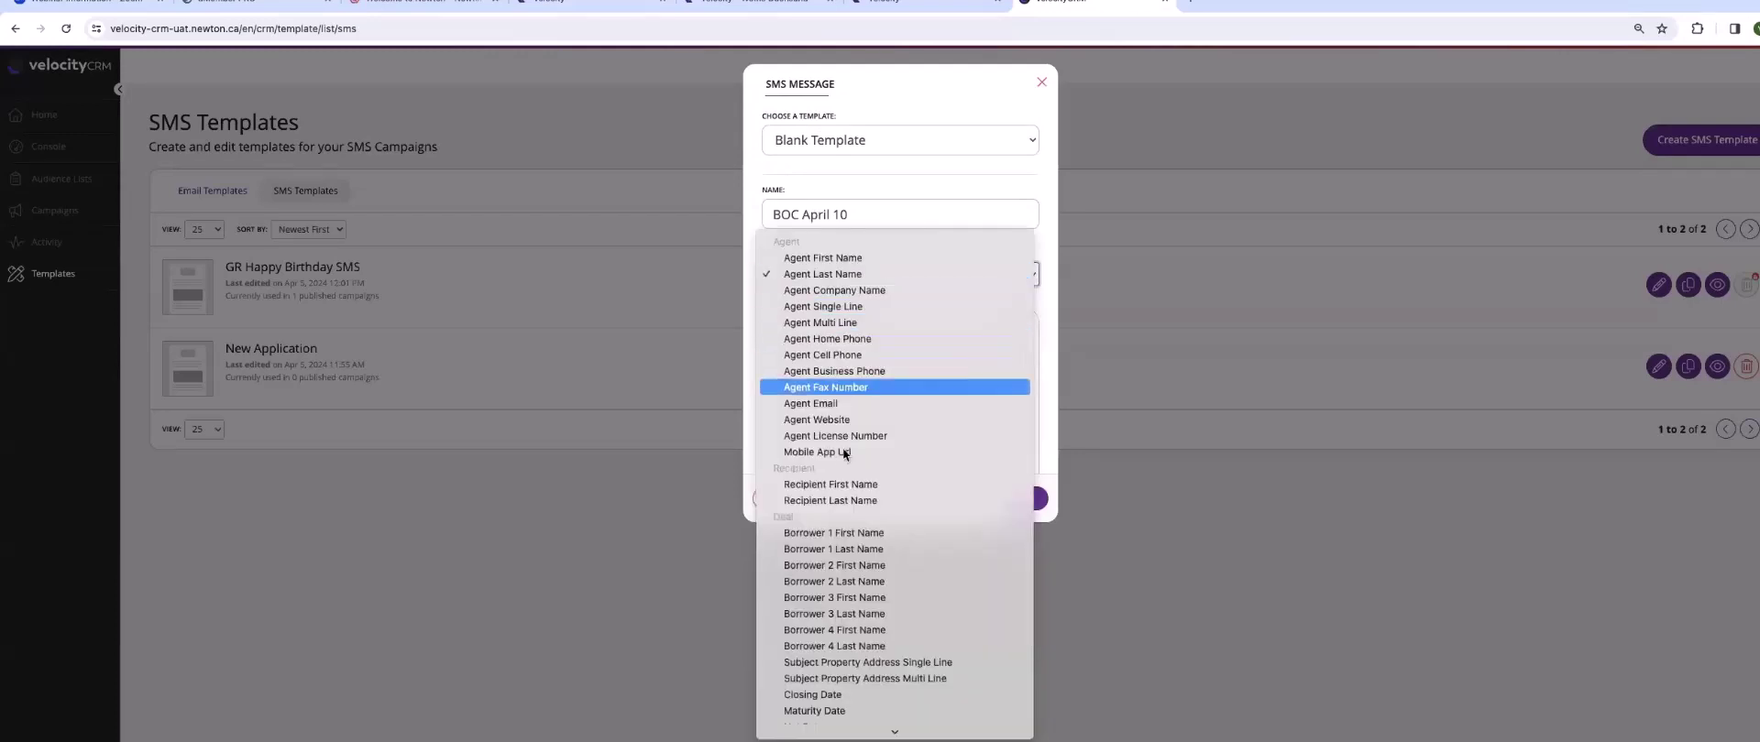
{"action": "left_click", "coordinate": [823, 355]}
{"action": "left_click", "coordinate": [901, 432]}
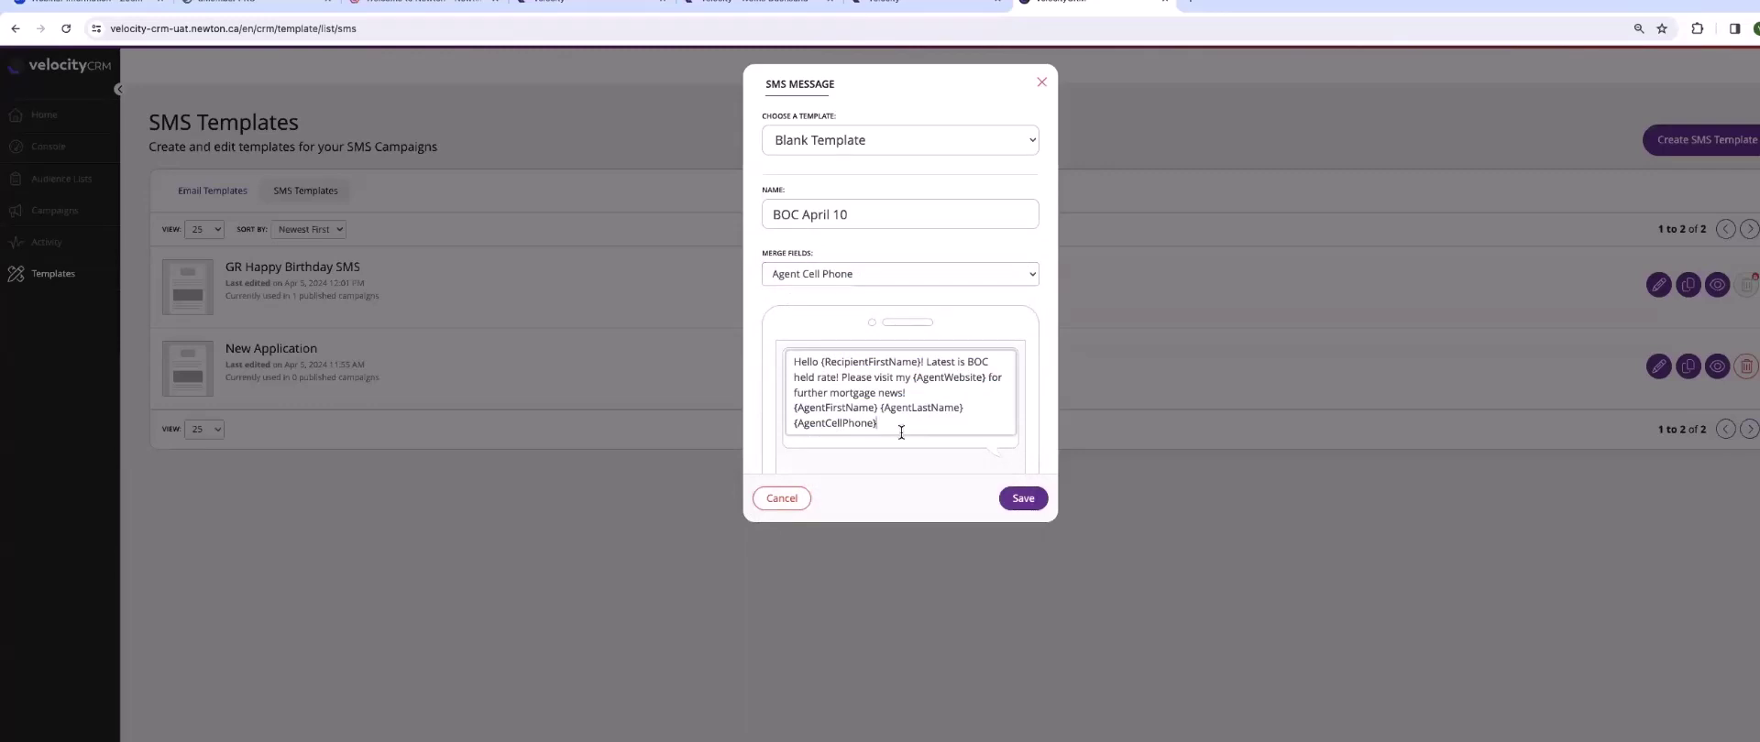
{"action": "left_click", "coordinate": [1020, 497]}
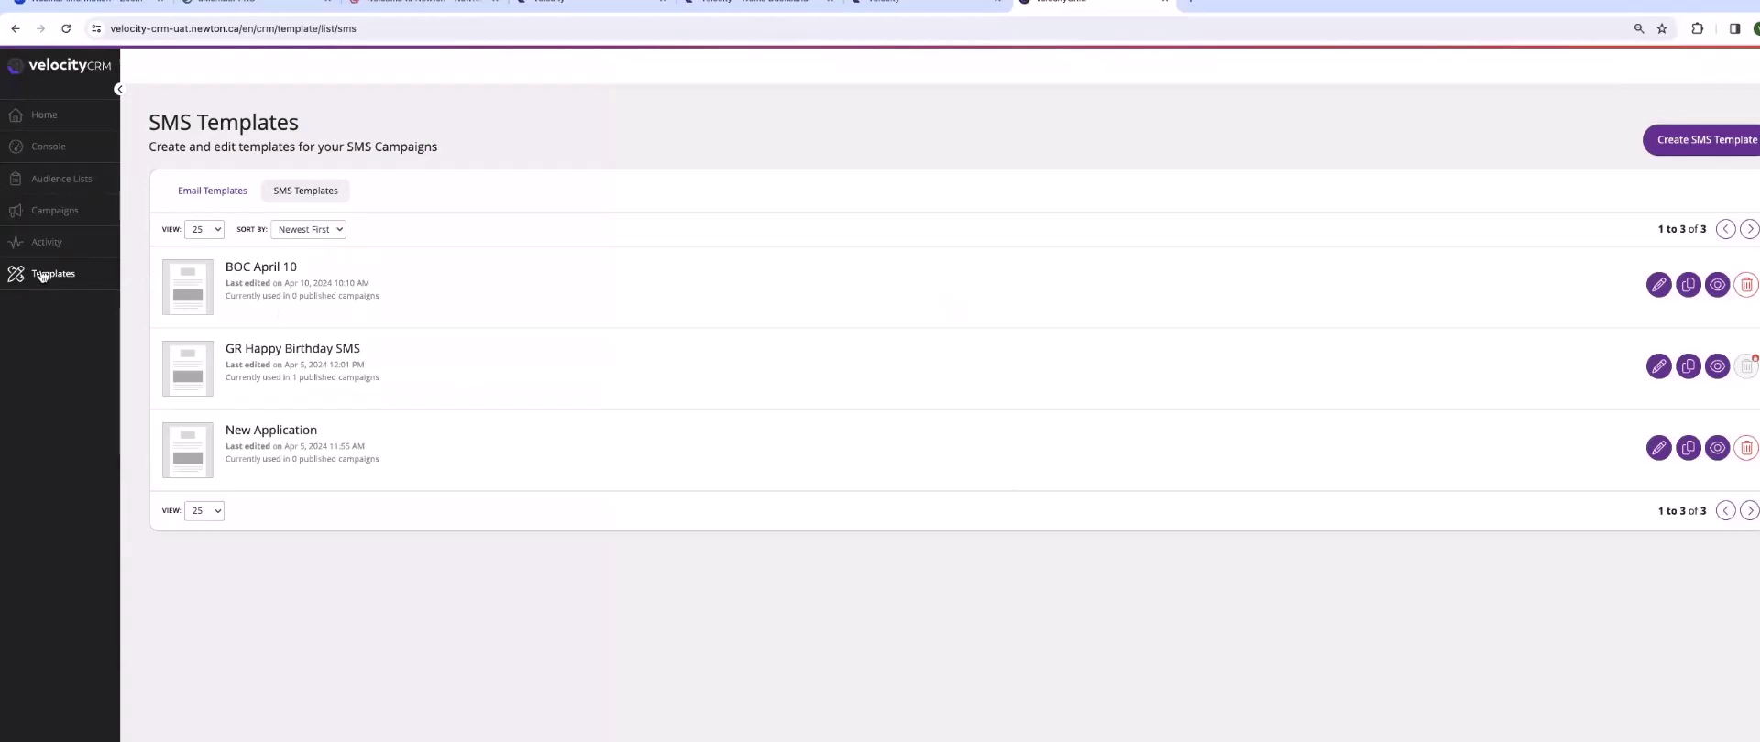
- Create a campaign named 'BOC April 10th announcement' and begin its setup
{"action": "left_click", "coordinate": [54, 220]}
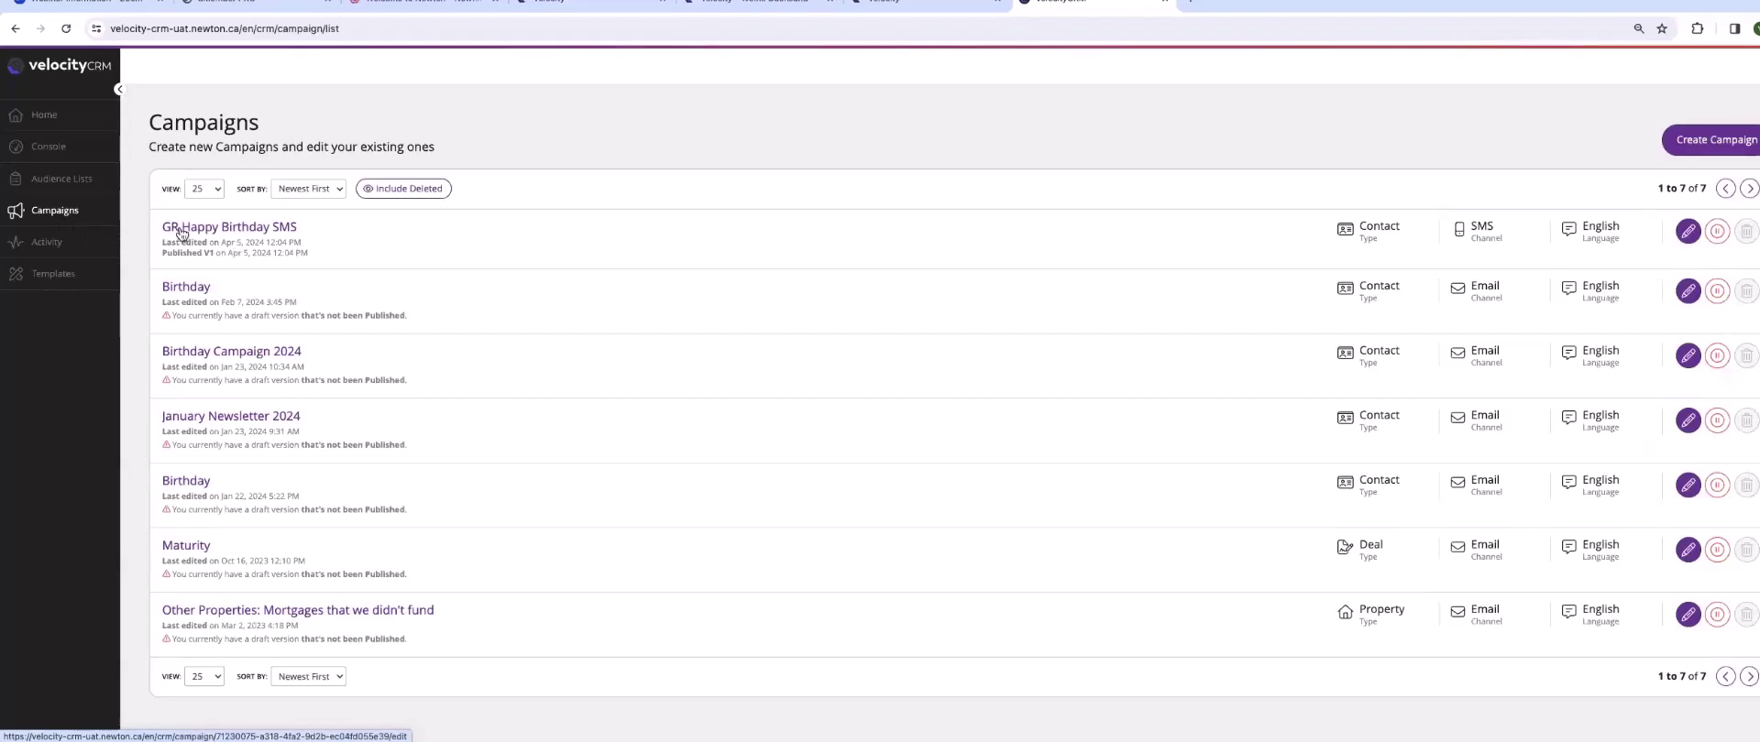
{"action": "left_click", "coordinate": [1718, 140]}
{"action": "left_click", "coordinate": [320, 216]}
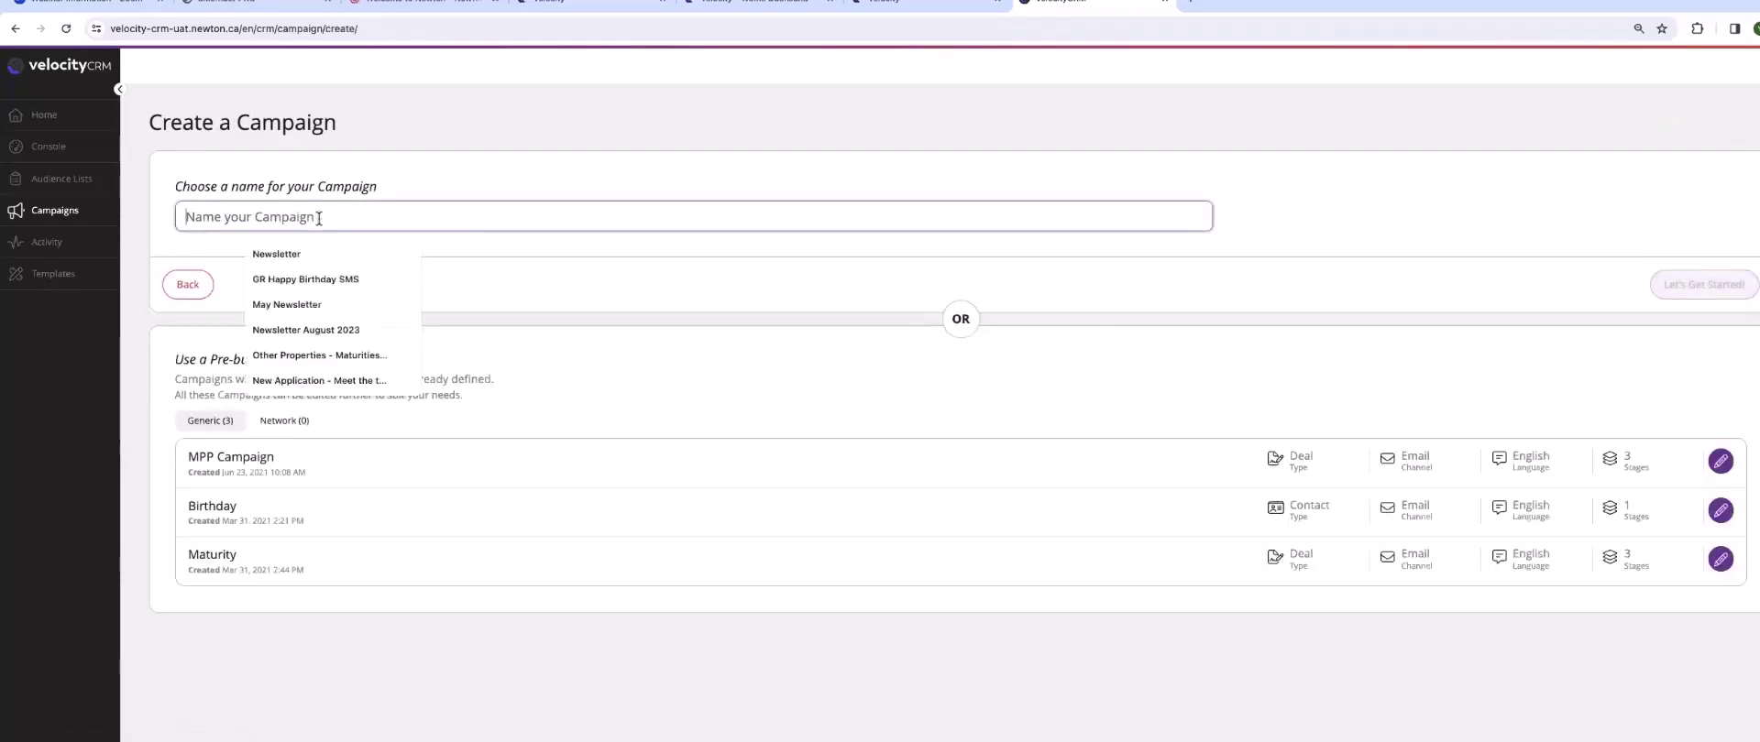
{"action": "type", "text": "BPC"}
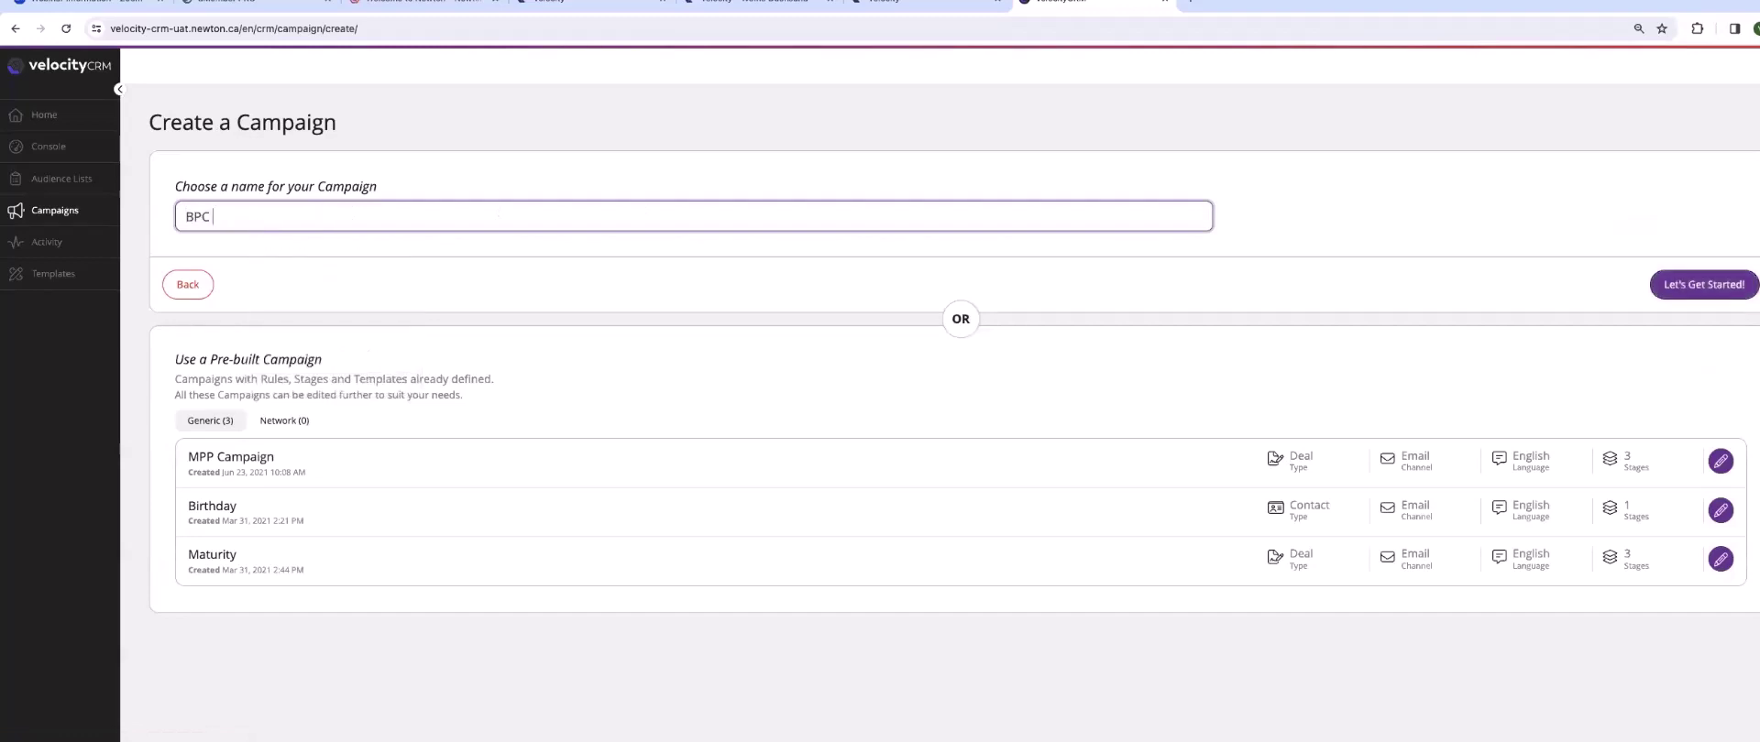
{"action": "key", "text": "BackSpace"}
{"action": "key", "text": "BackSpace"}
{"action": "key", "text": "BackSpace"}
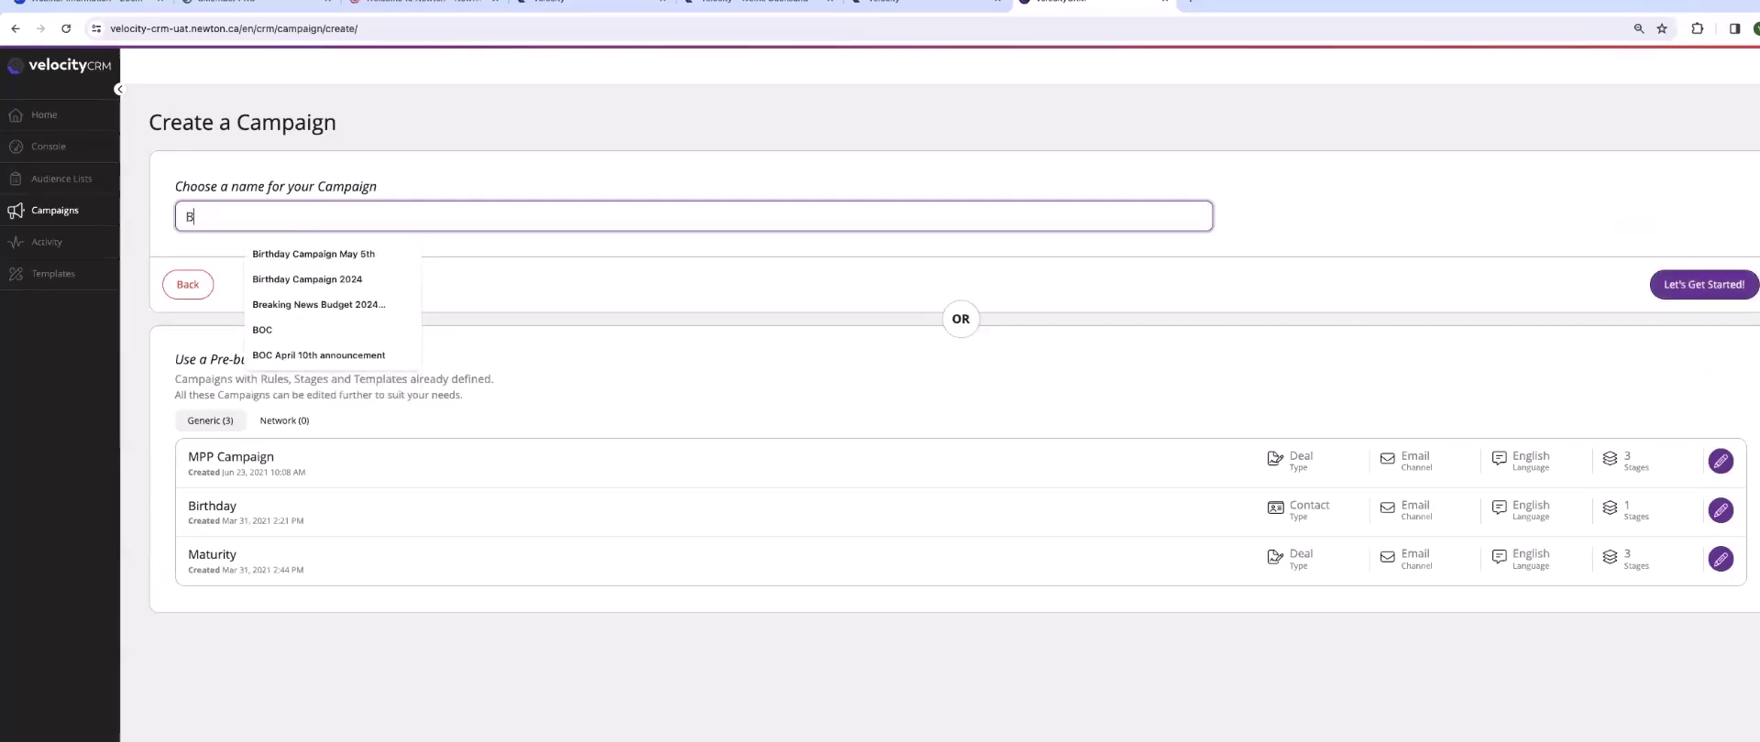
{"action": "type", "text": "OC April 10th announcement"}
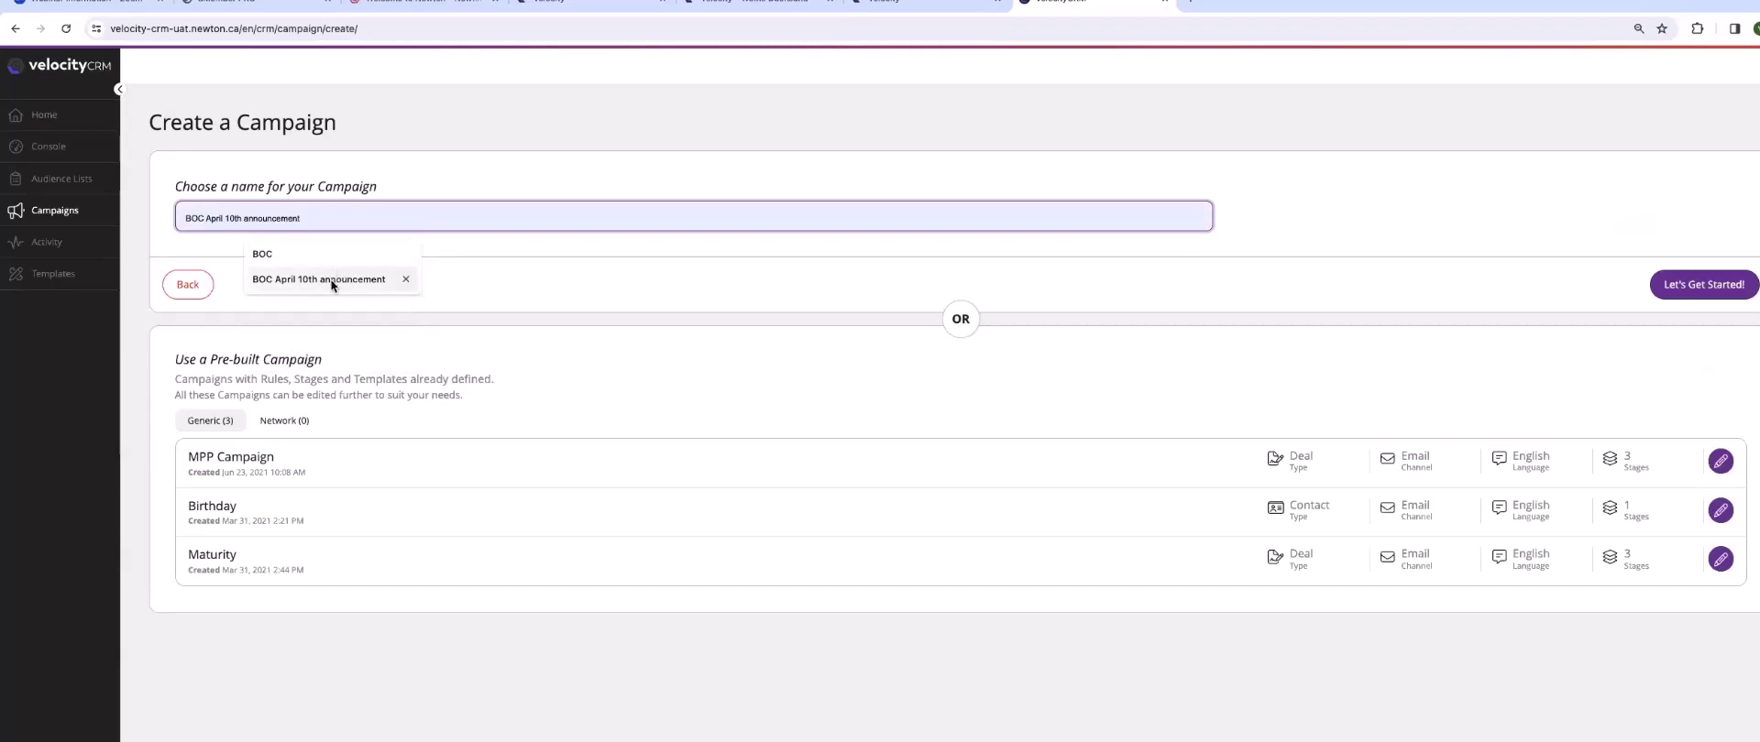
{"action": "left_click", "coordinate": [330, 278]}
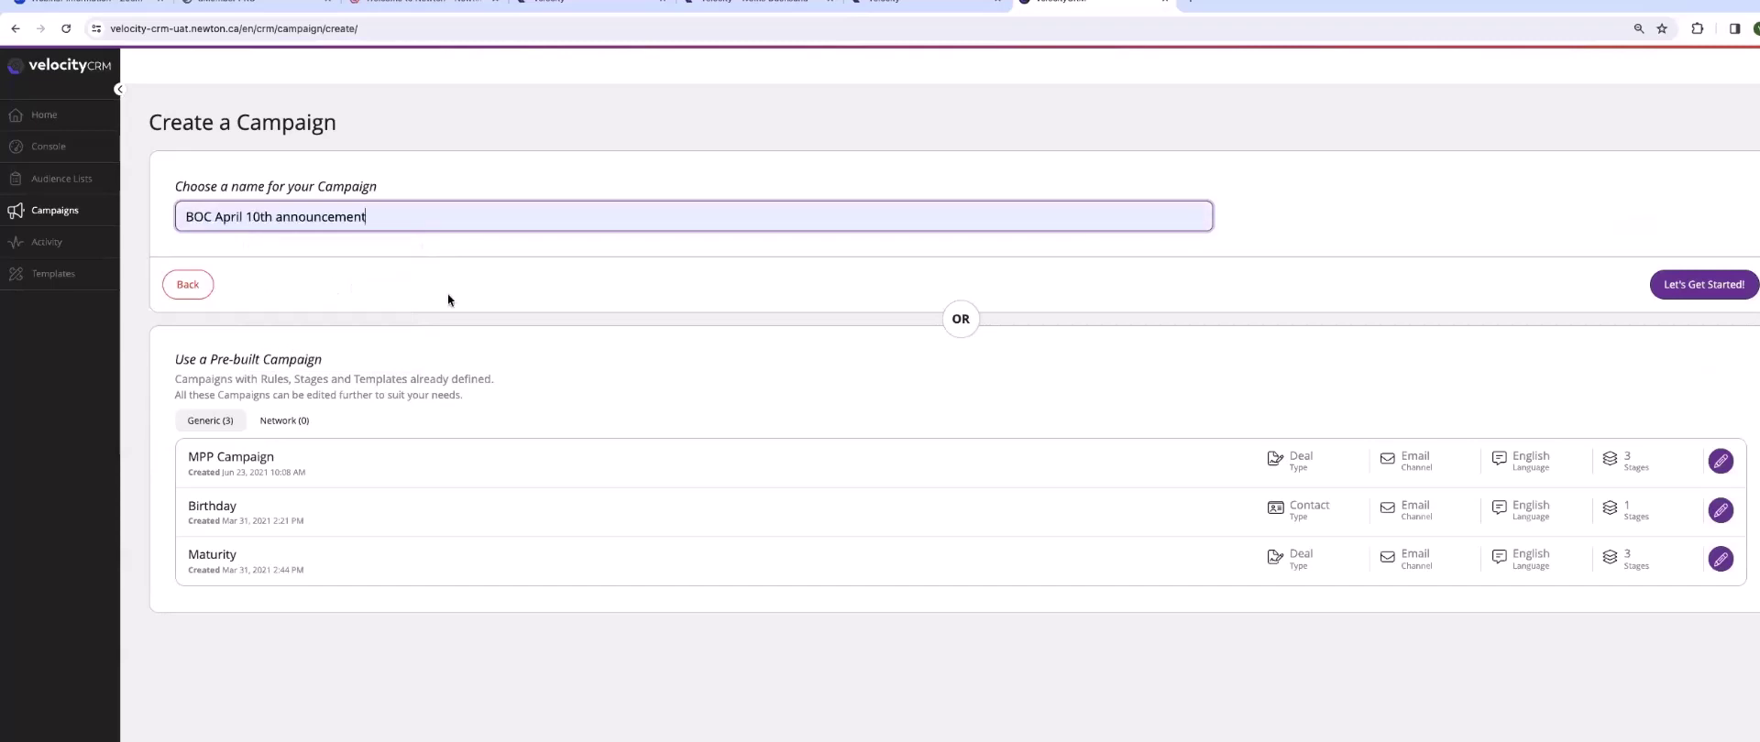
{"action": "left_click", "coordinate": [1691, 288]}
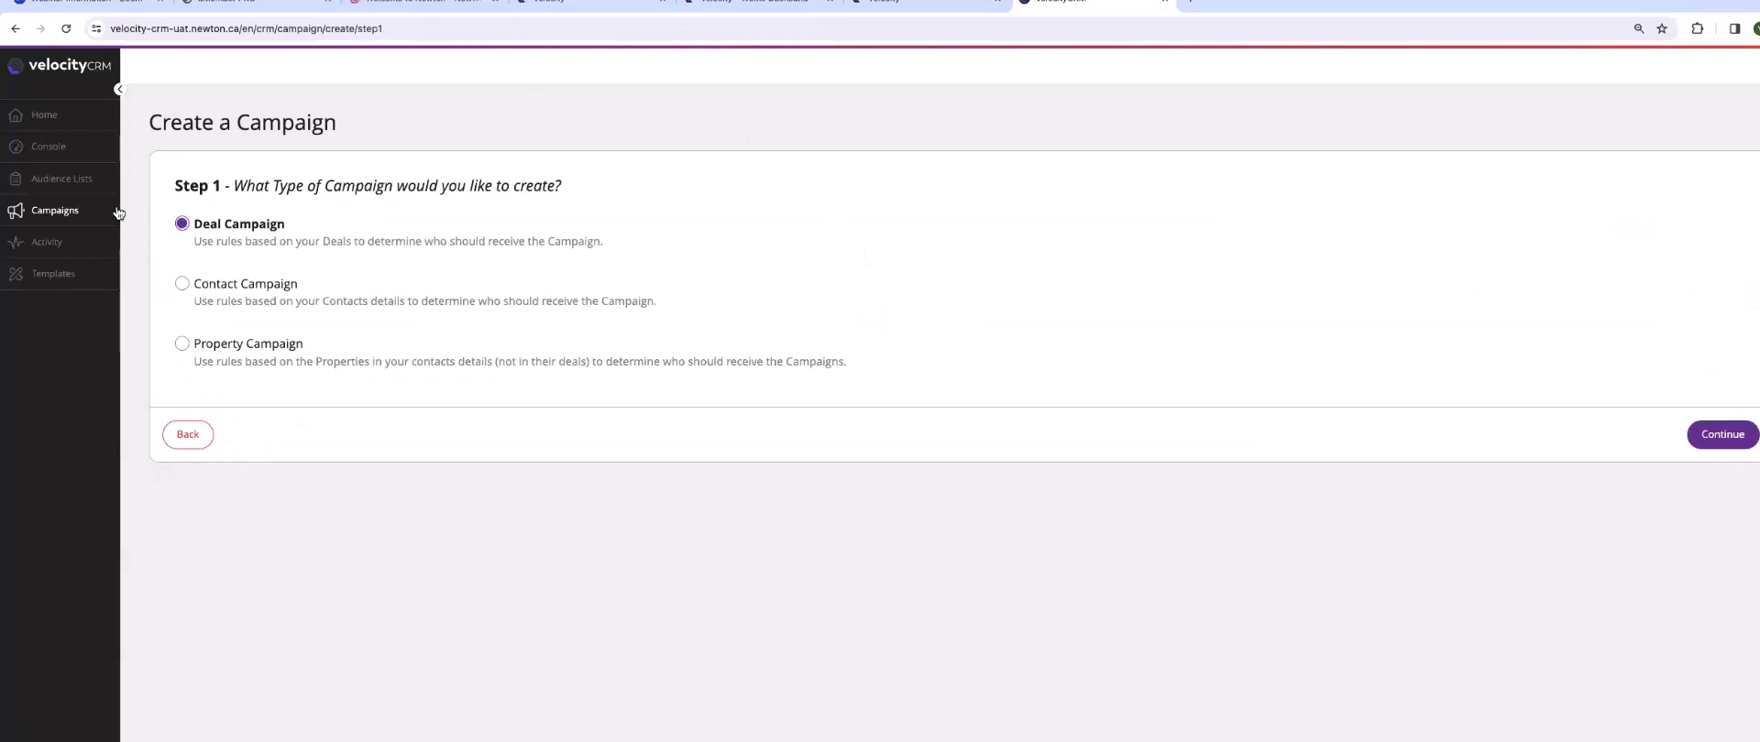
- Make it a Contact Campaign sent by SMS, with Dynamic type and English language
{"action": "left_click", "coordinate": [181, 283]}
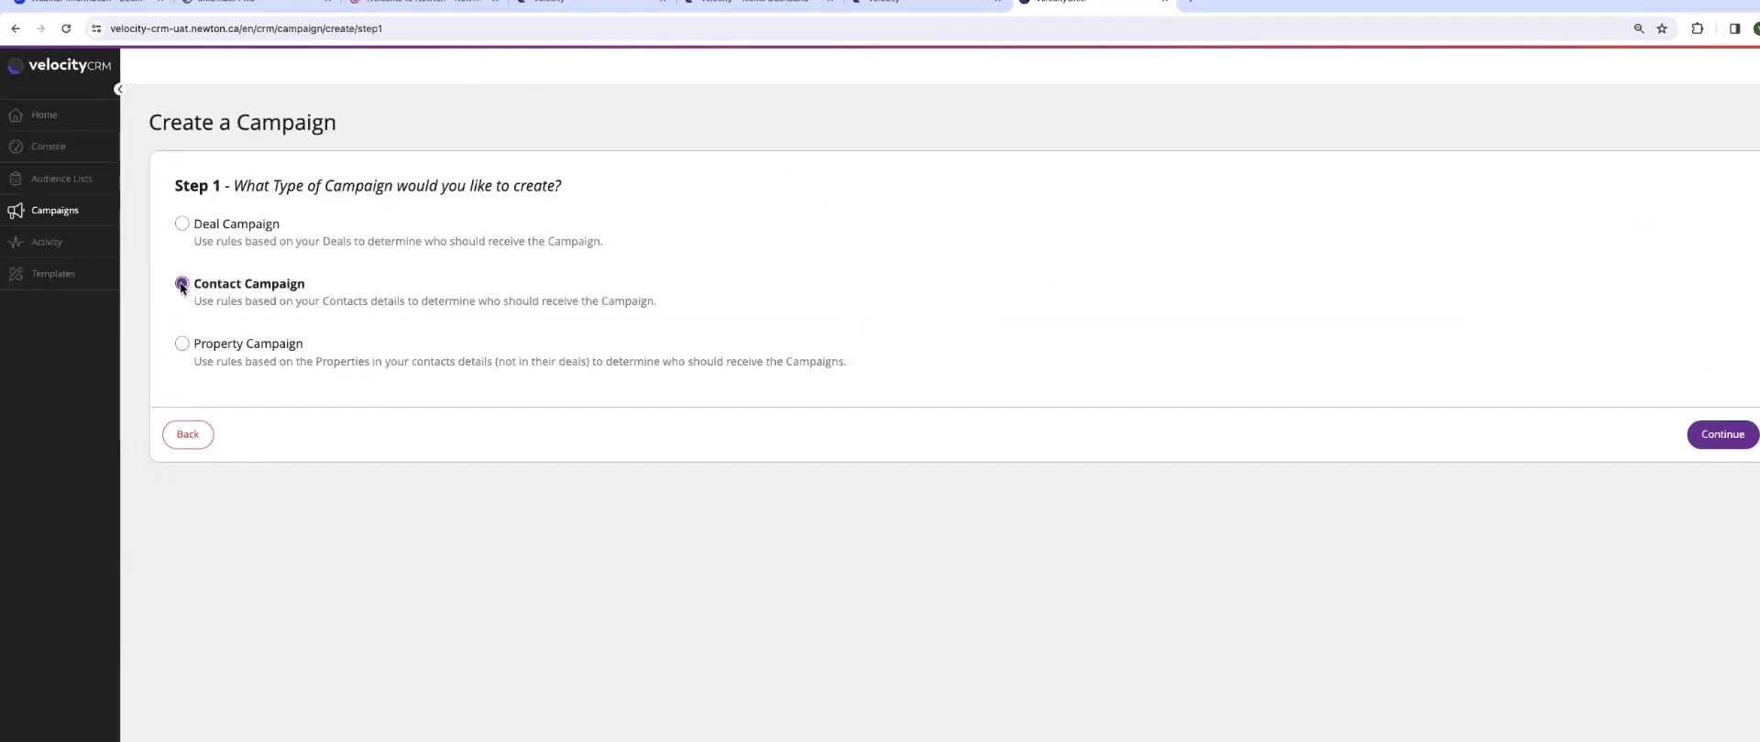
{"action": "left_click", "coordinate": [1744, 435]}
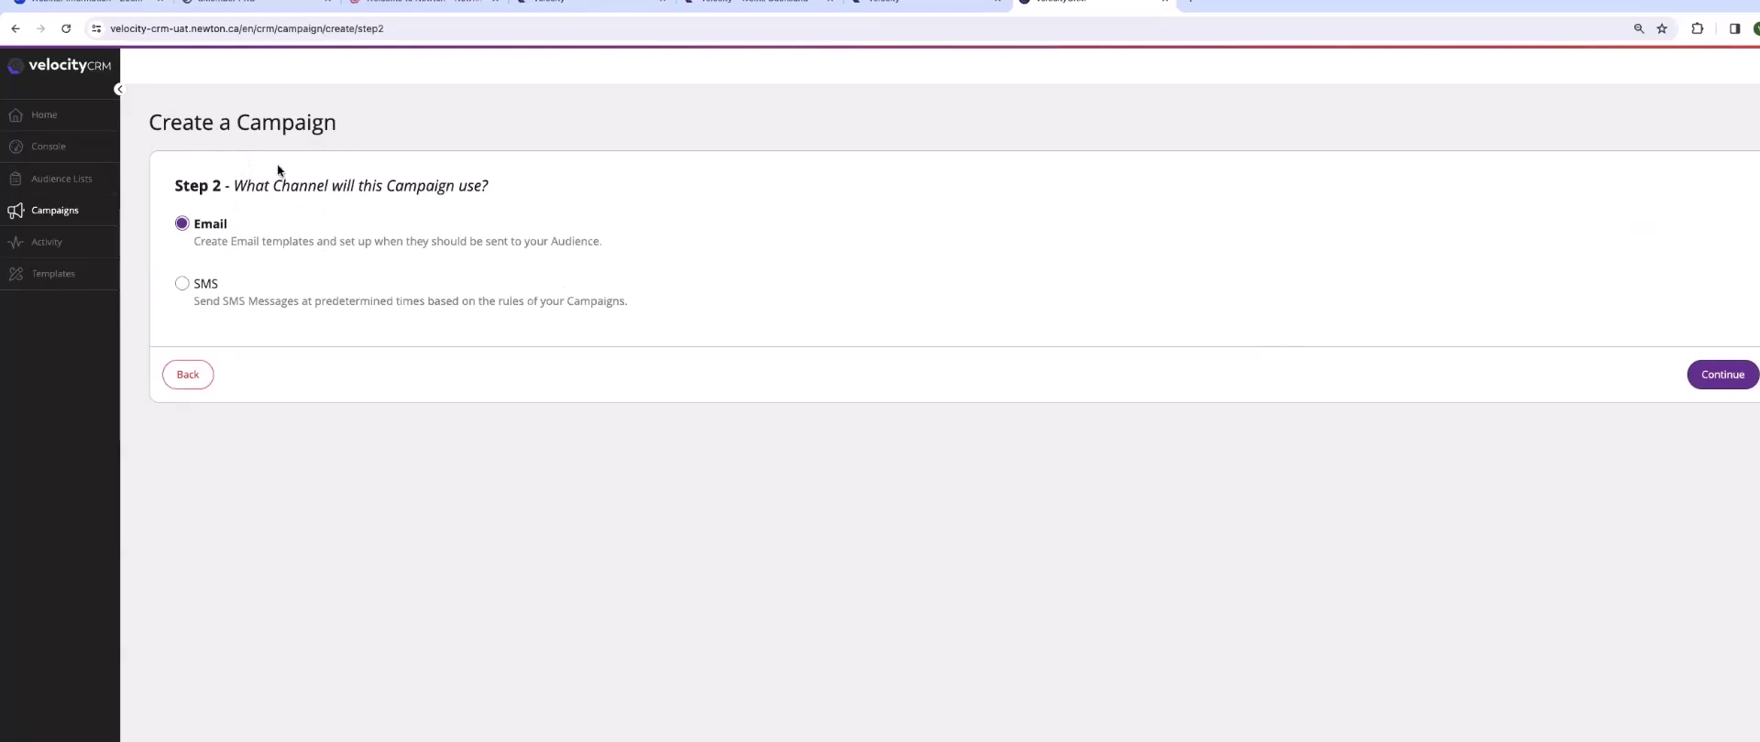
{"action": "left_click", "coordinate": [183, 284]}
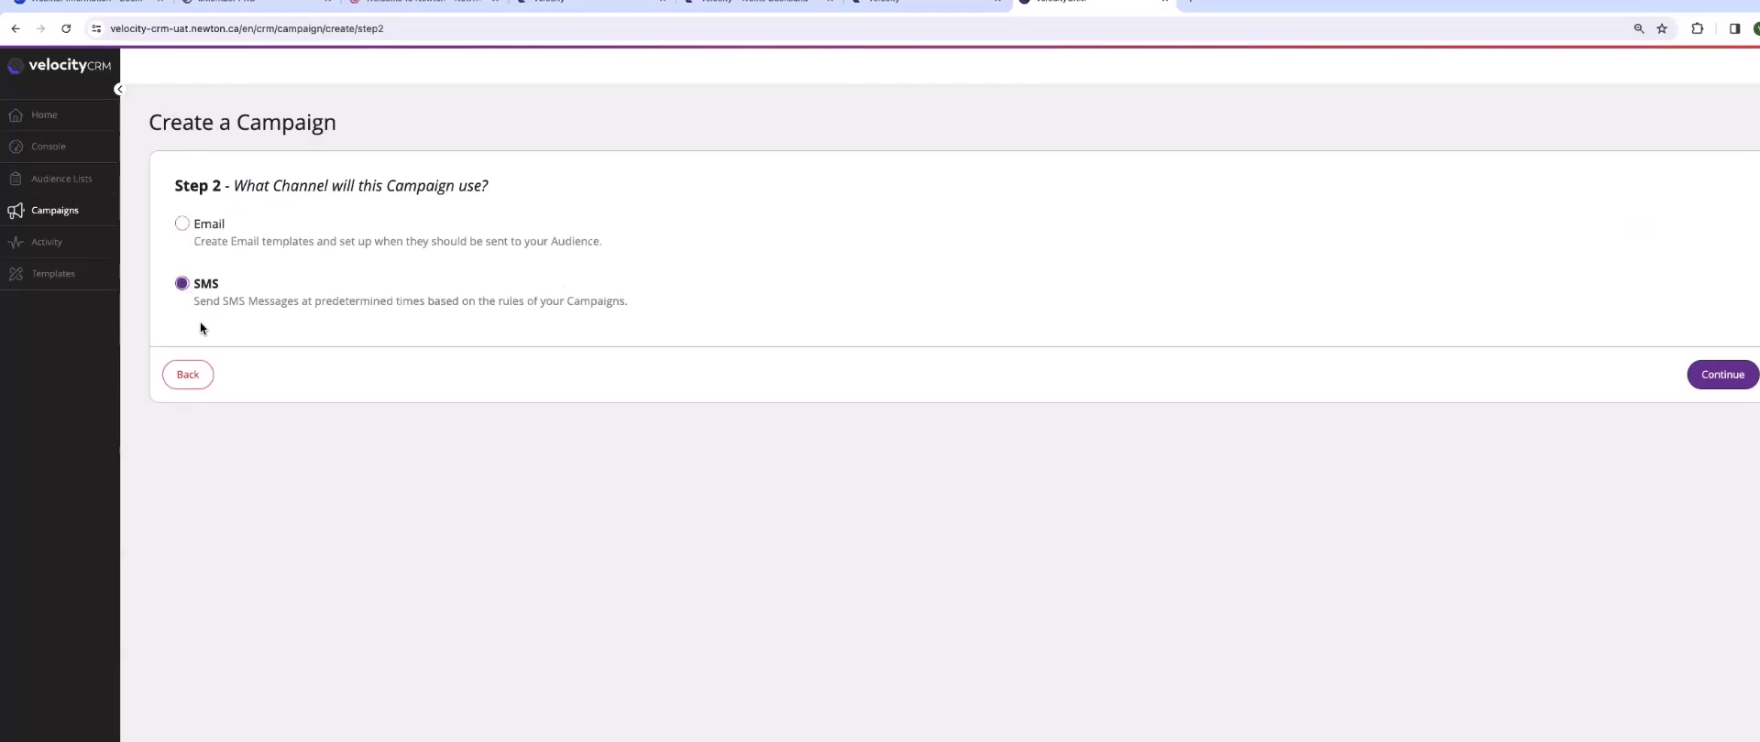
{"action": "left_click", "coordinate": [1708, 380]}
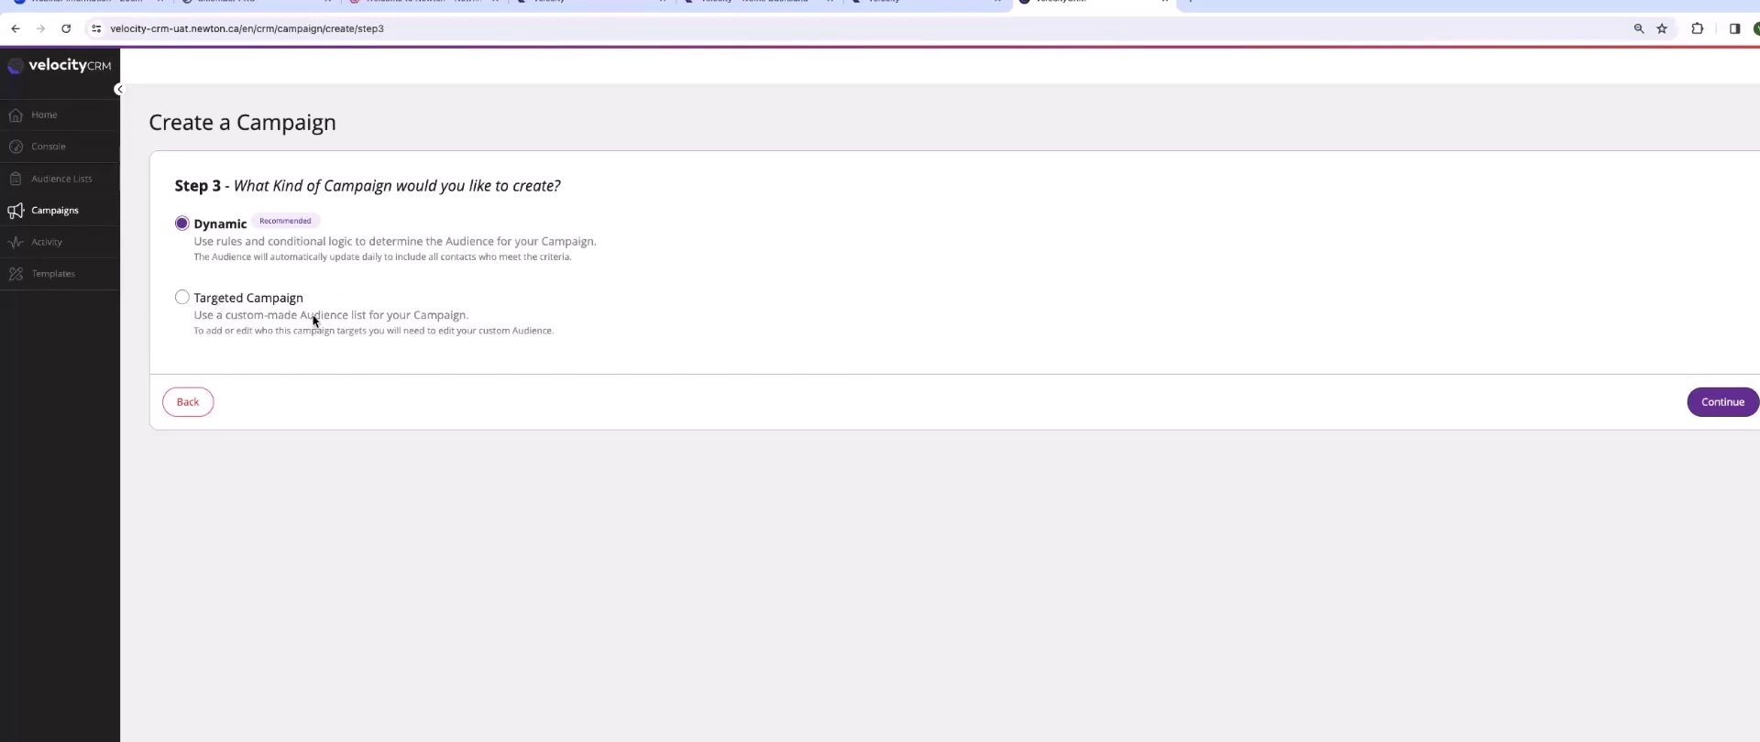
{"action": "left_click", "coordinate": [1705, 402]}
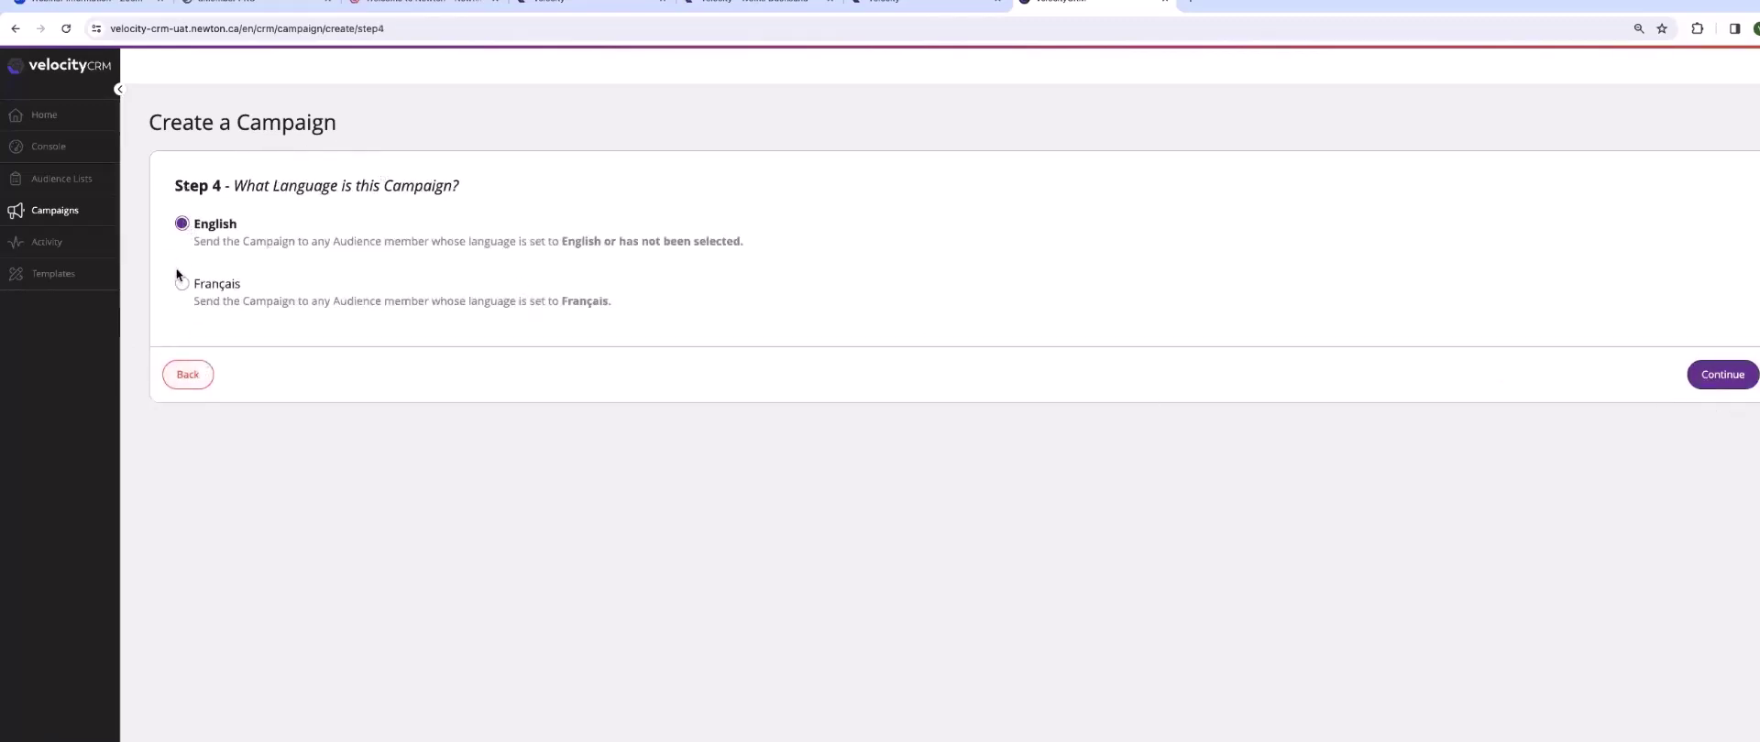
{"action": "left_click", "coordinate": [1725, 383]}
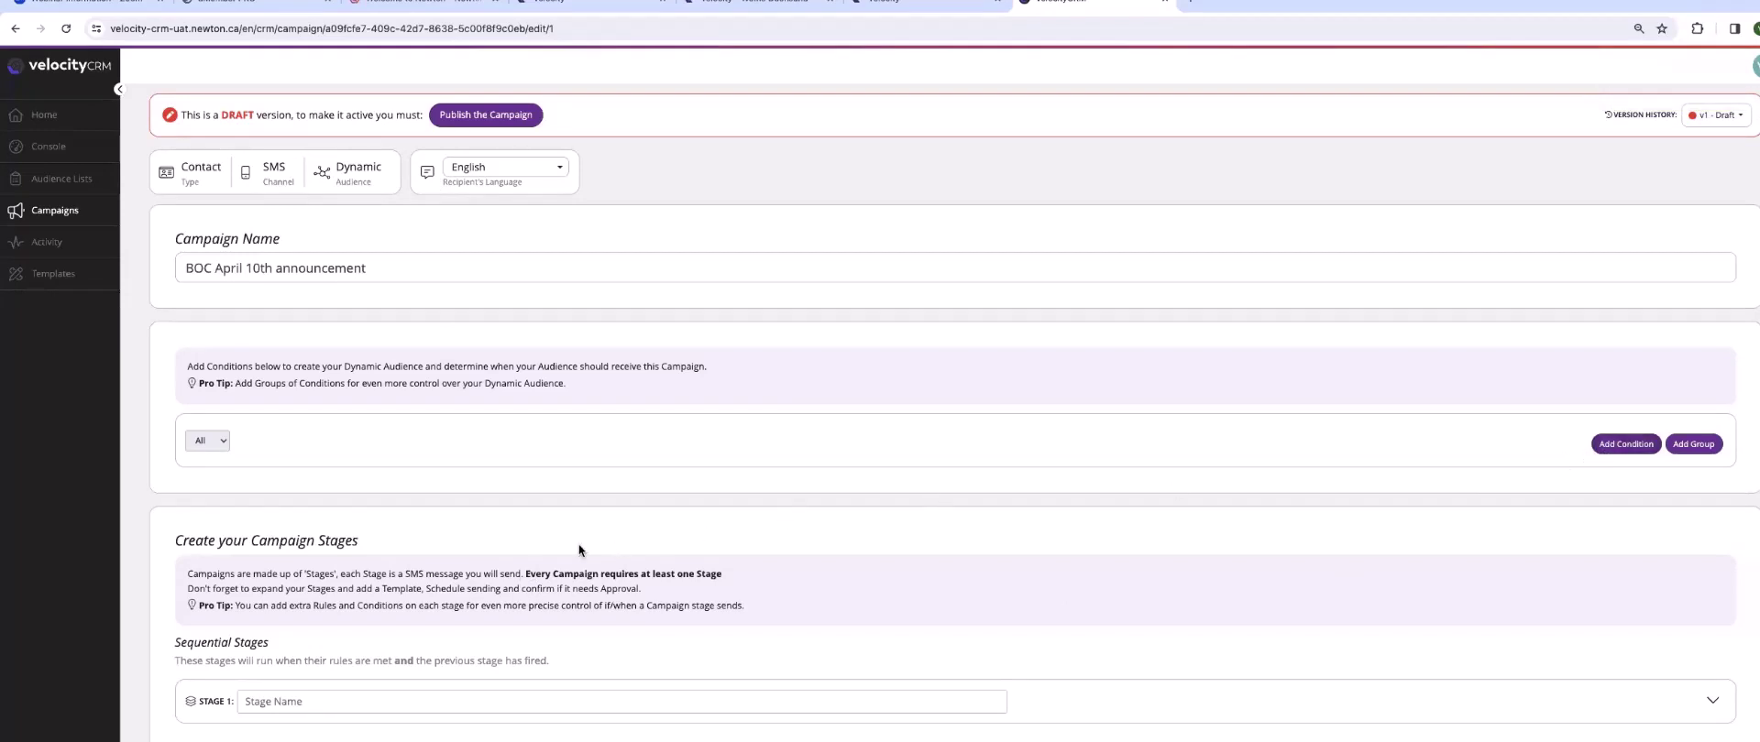
- Name the campaign's first stage 'BOC'
{"action": "scroll", "coordinate": [576, 548], "scroll_direction": "down", "scroll_amount": 2}
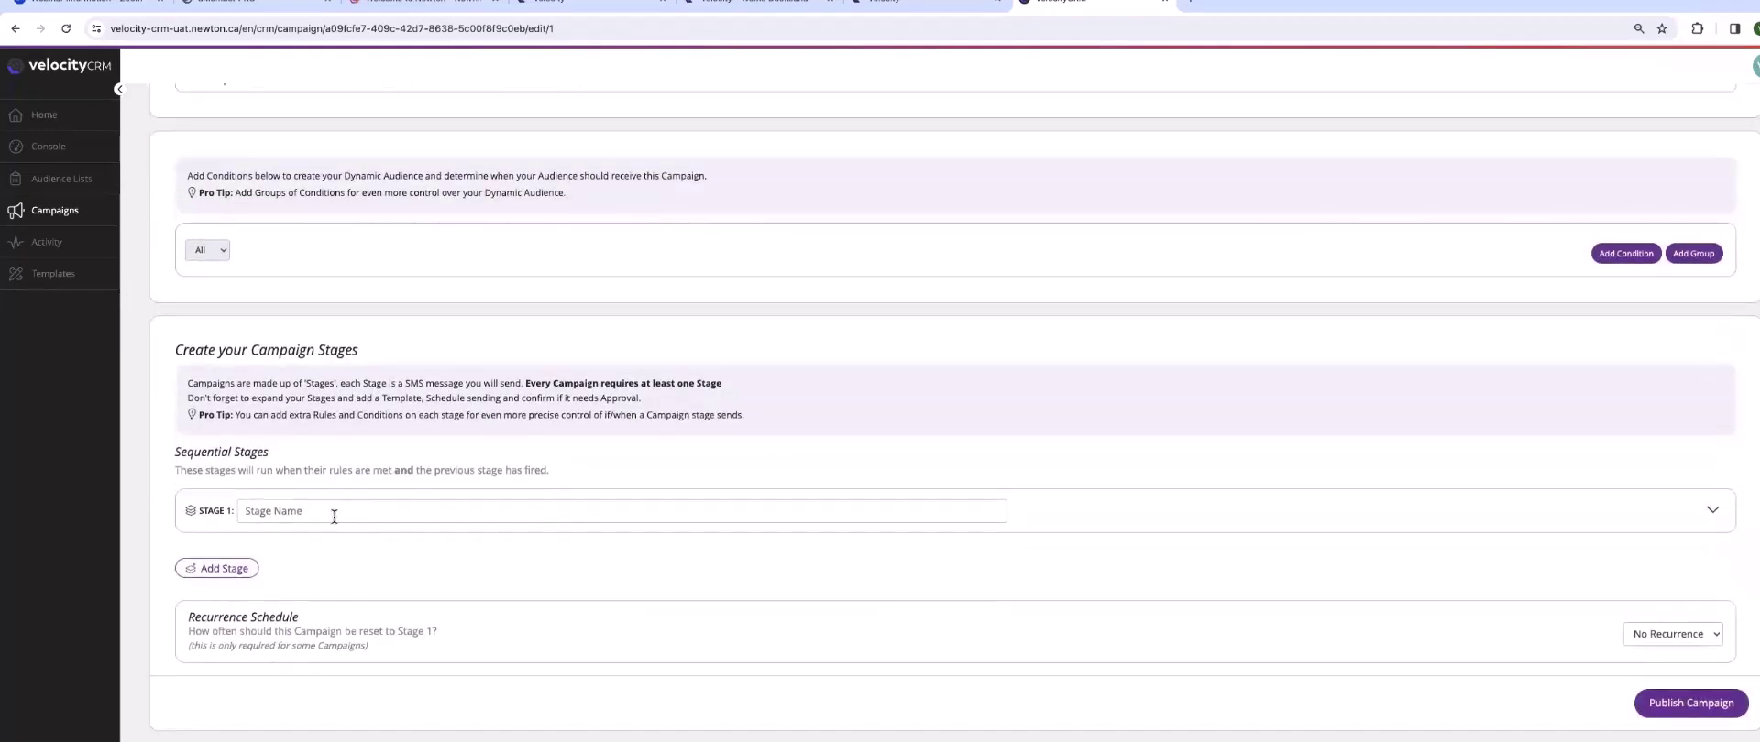
{"action": "left_click", "coordinate": [335, 515]}
{"action": "type", "text": "BOC"}
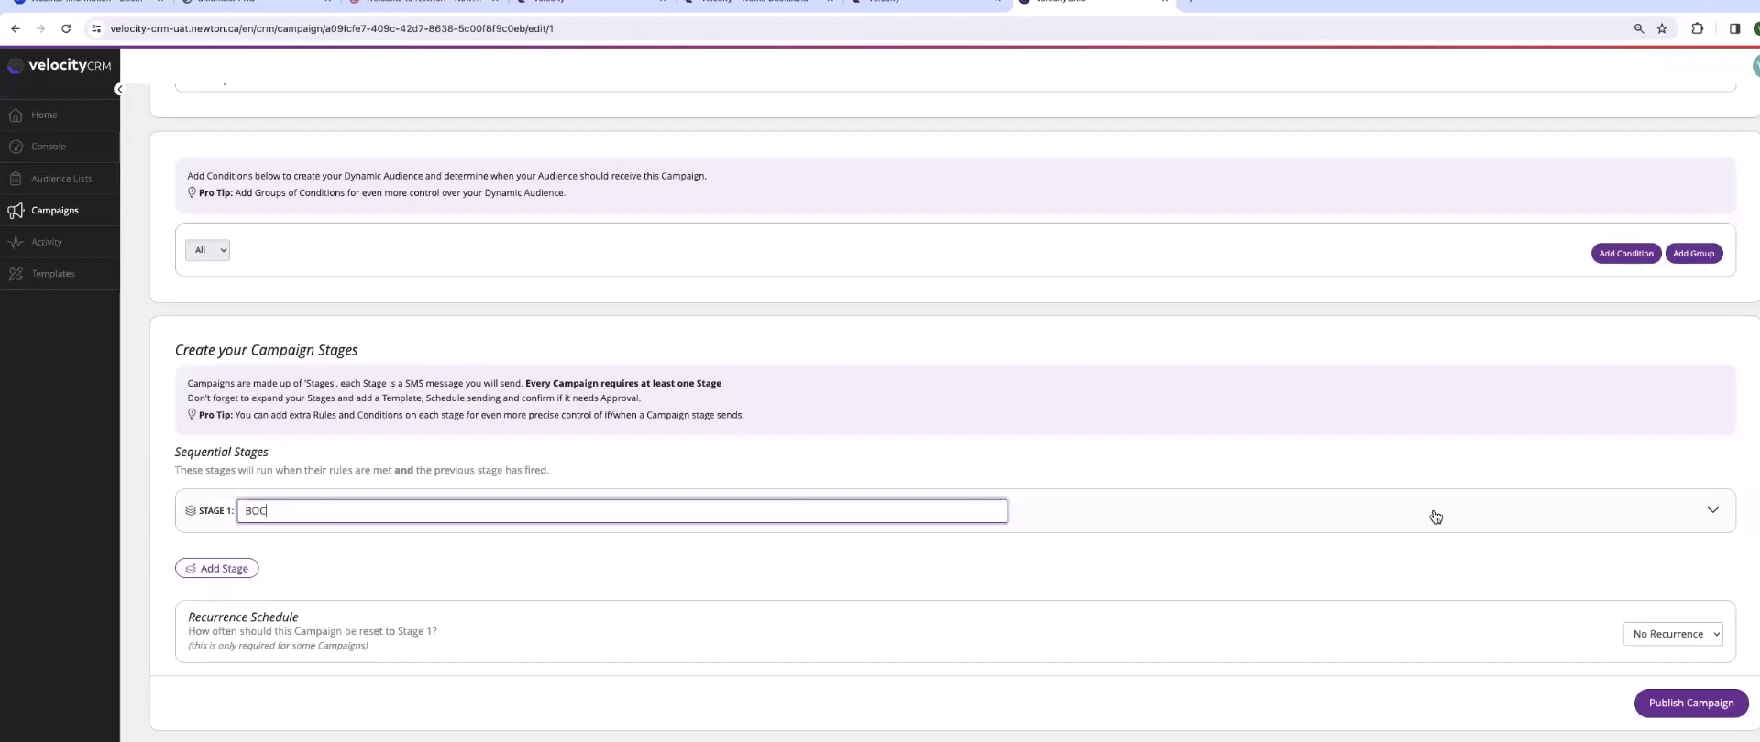
- Preview the BOC April 10 SMS template and assign it to Stage 1
{"action": "left_click", "coordinate": [1711, 509]}
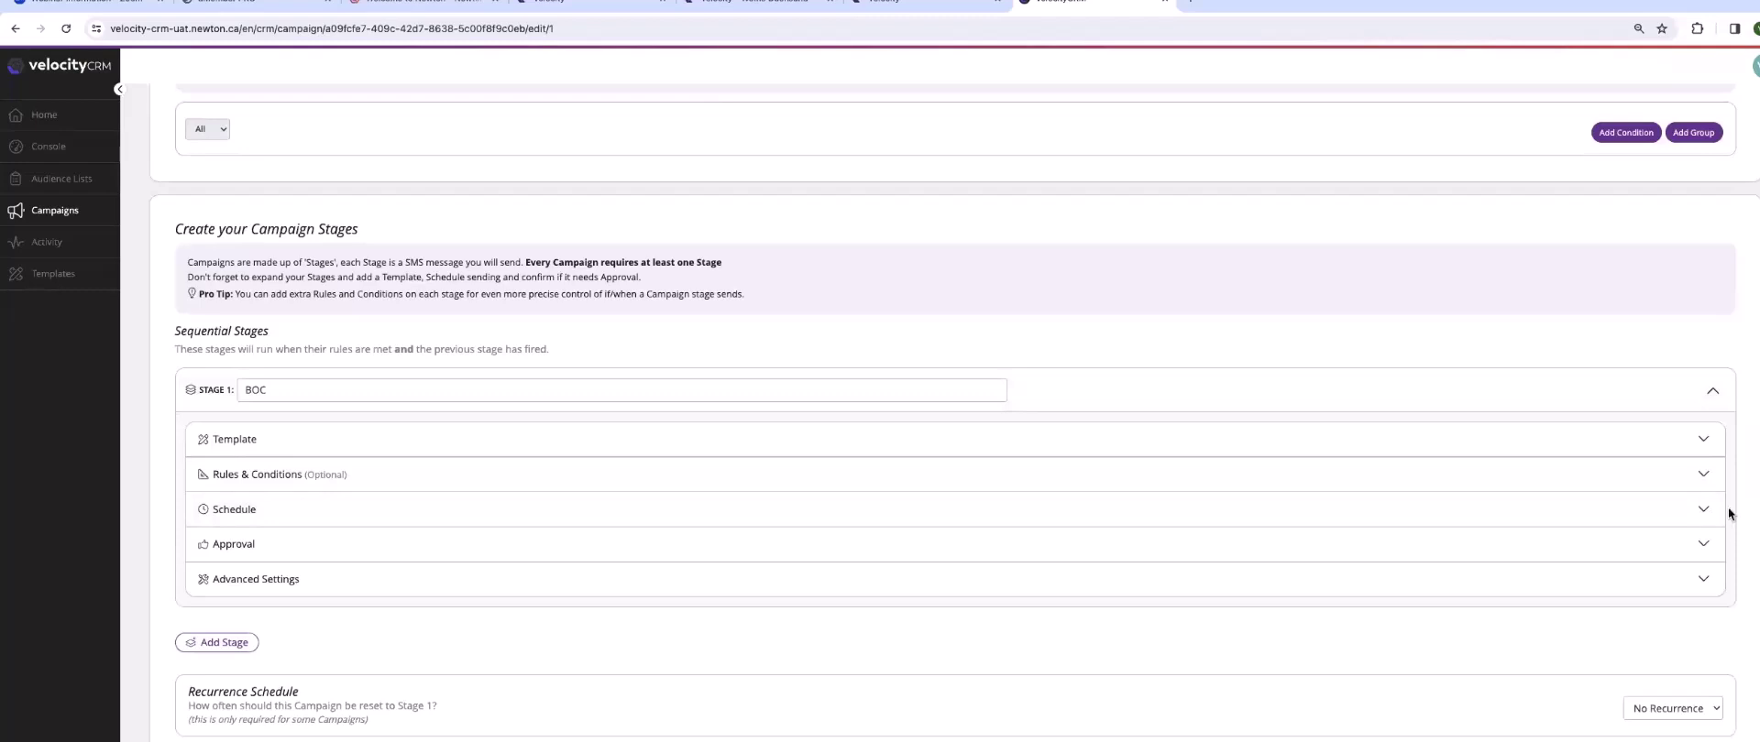
{"action": "left_click", "coordinate": [1707, 439]}
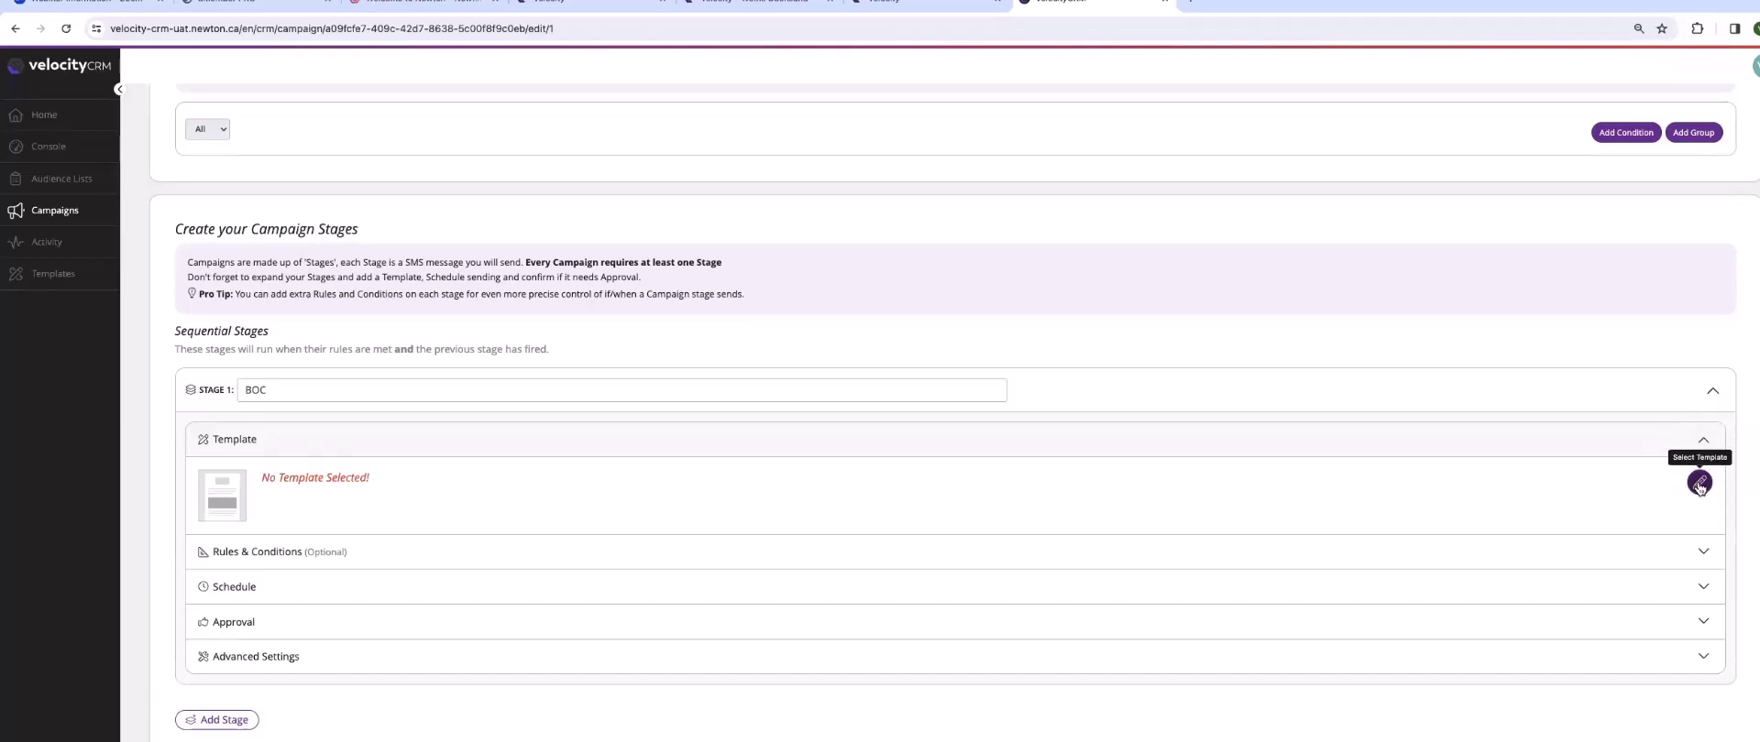
{"action": "left_click", "coordinate": [1699, 484]}
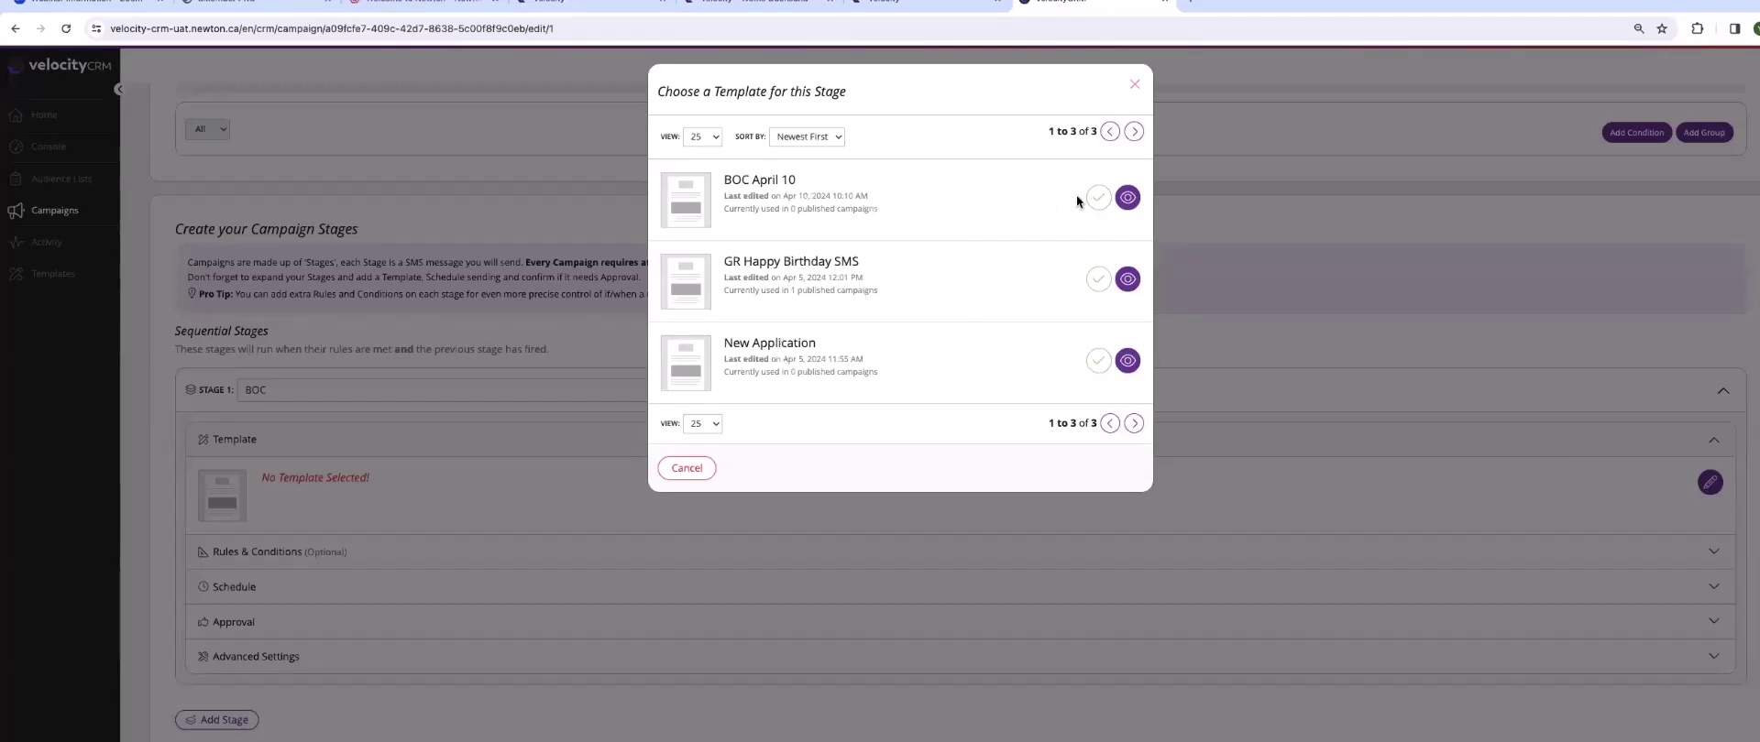
{"action": "left_click", "coordinate": [1128, 198]}
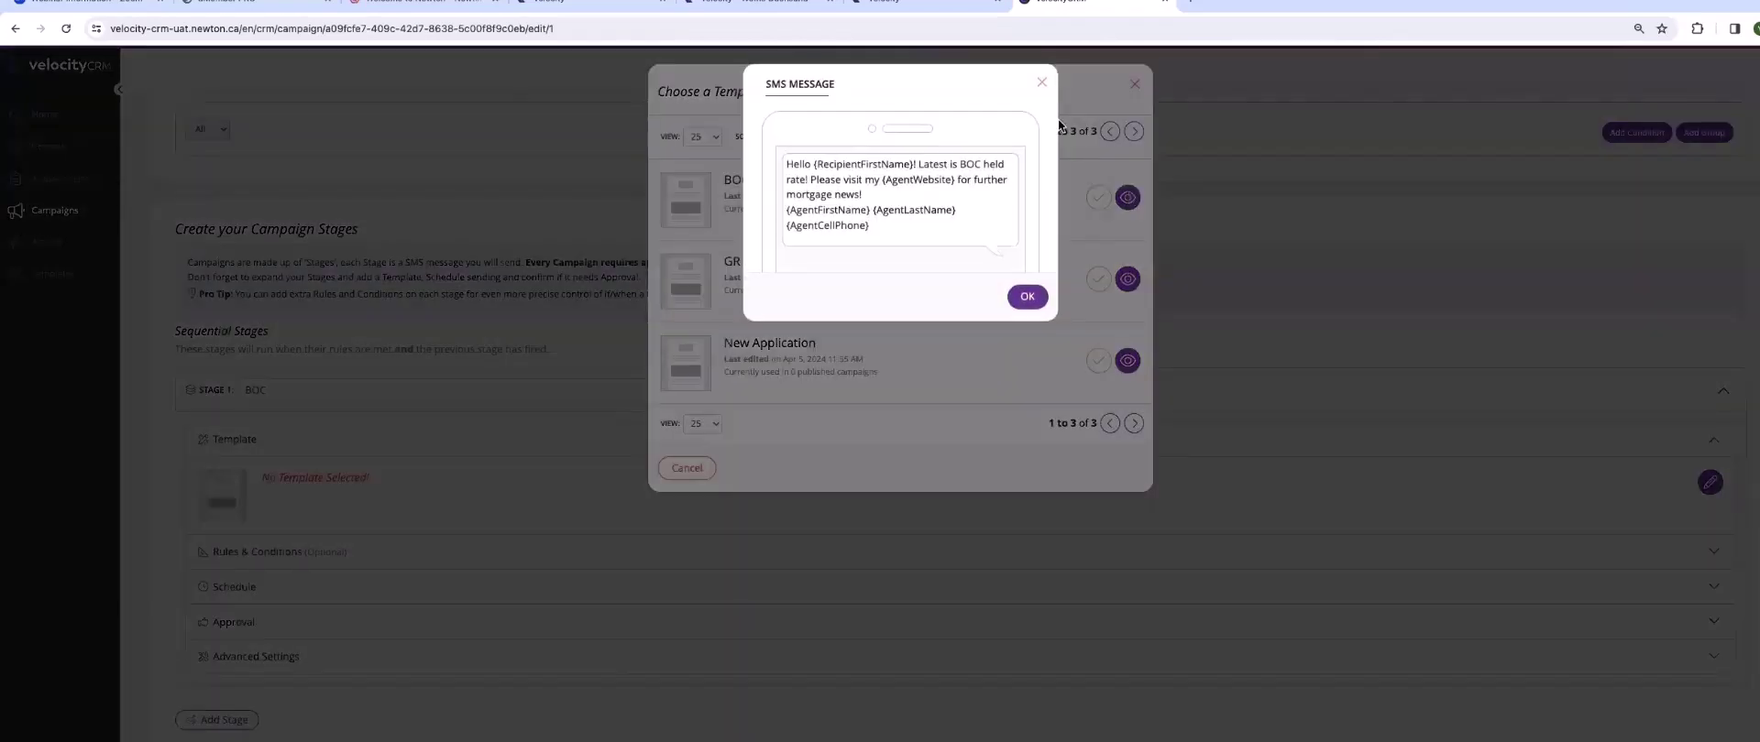
{"action": "left_click", "coordinate": [1027, 296]}
{"action": "left_click", "coordinate": [1097, 198]}
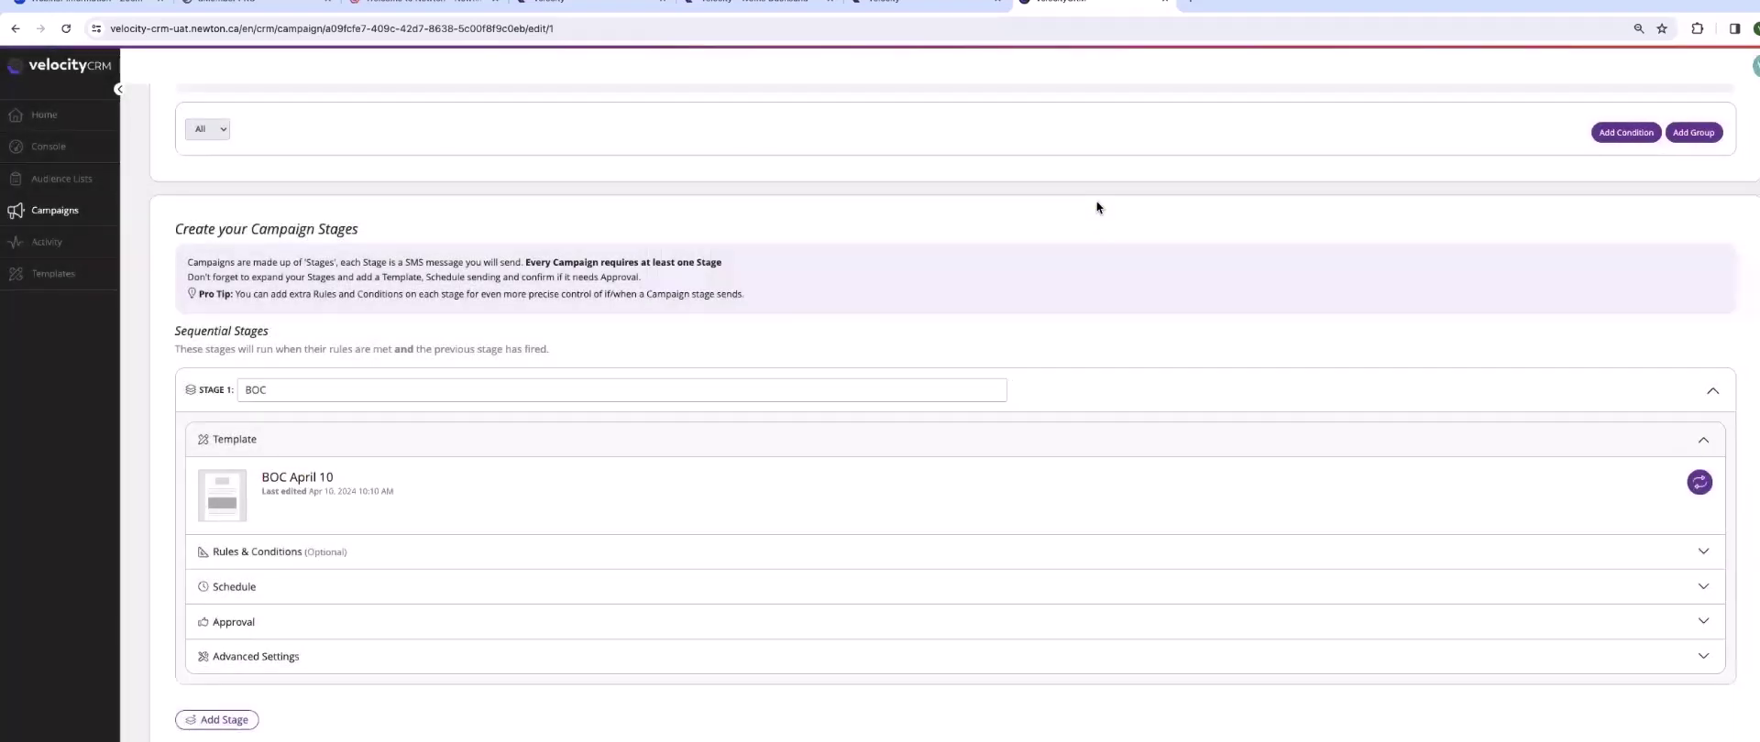
{"action": "scroll", "coordinate": [629, 500], "scroll_direction": "down", "scroll_amount": 1}
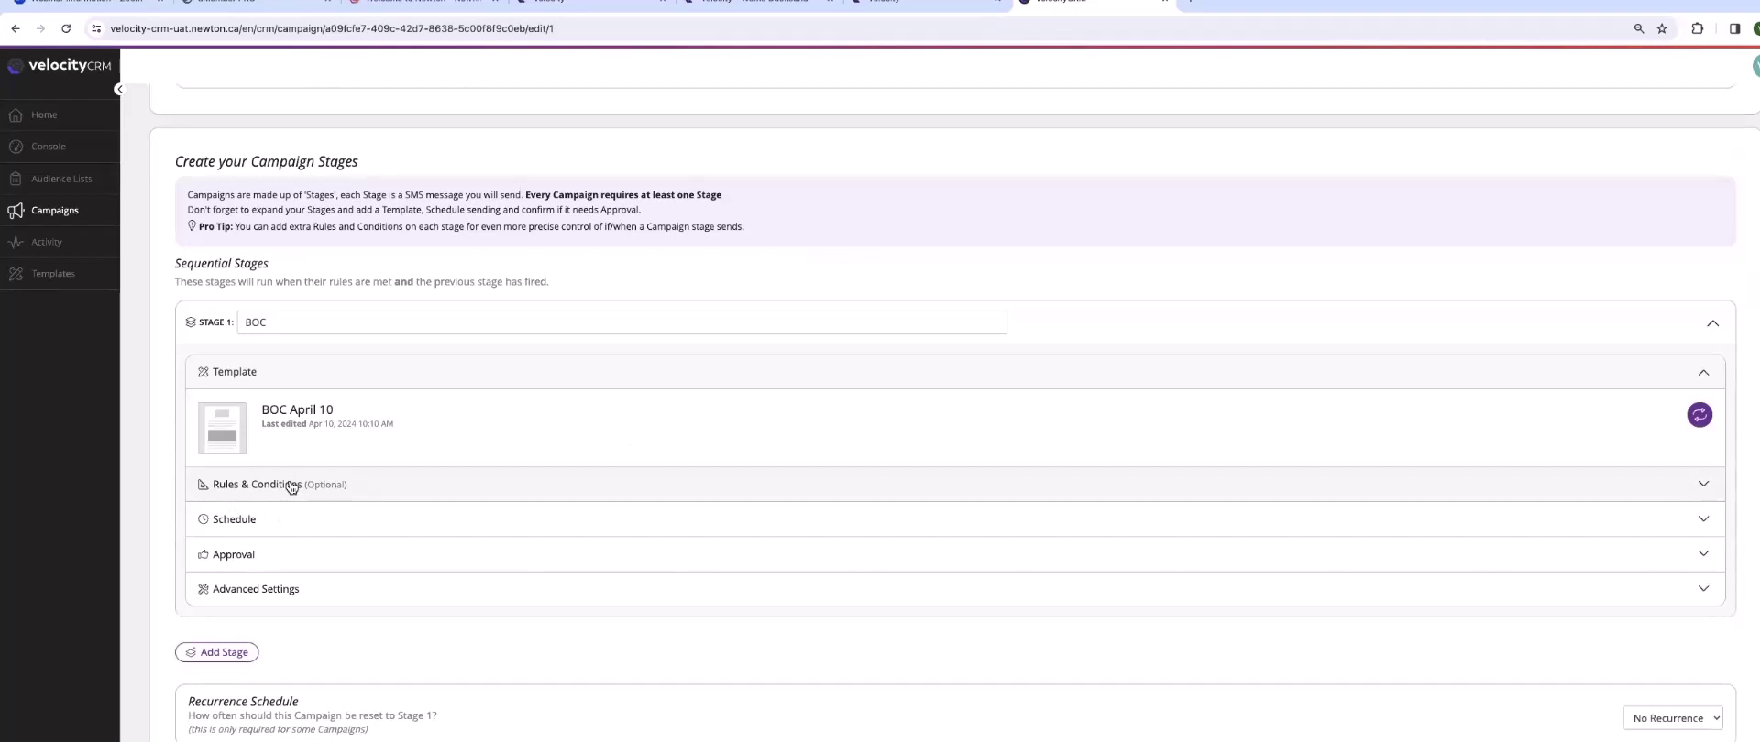
- Turn on a scheduled send time for Stage 1
{"action": "left_click", "coordinate": [235, 523]}
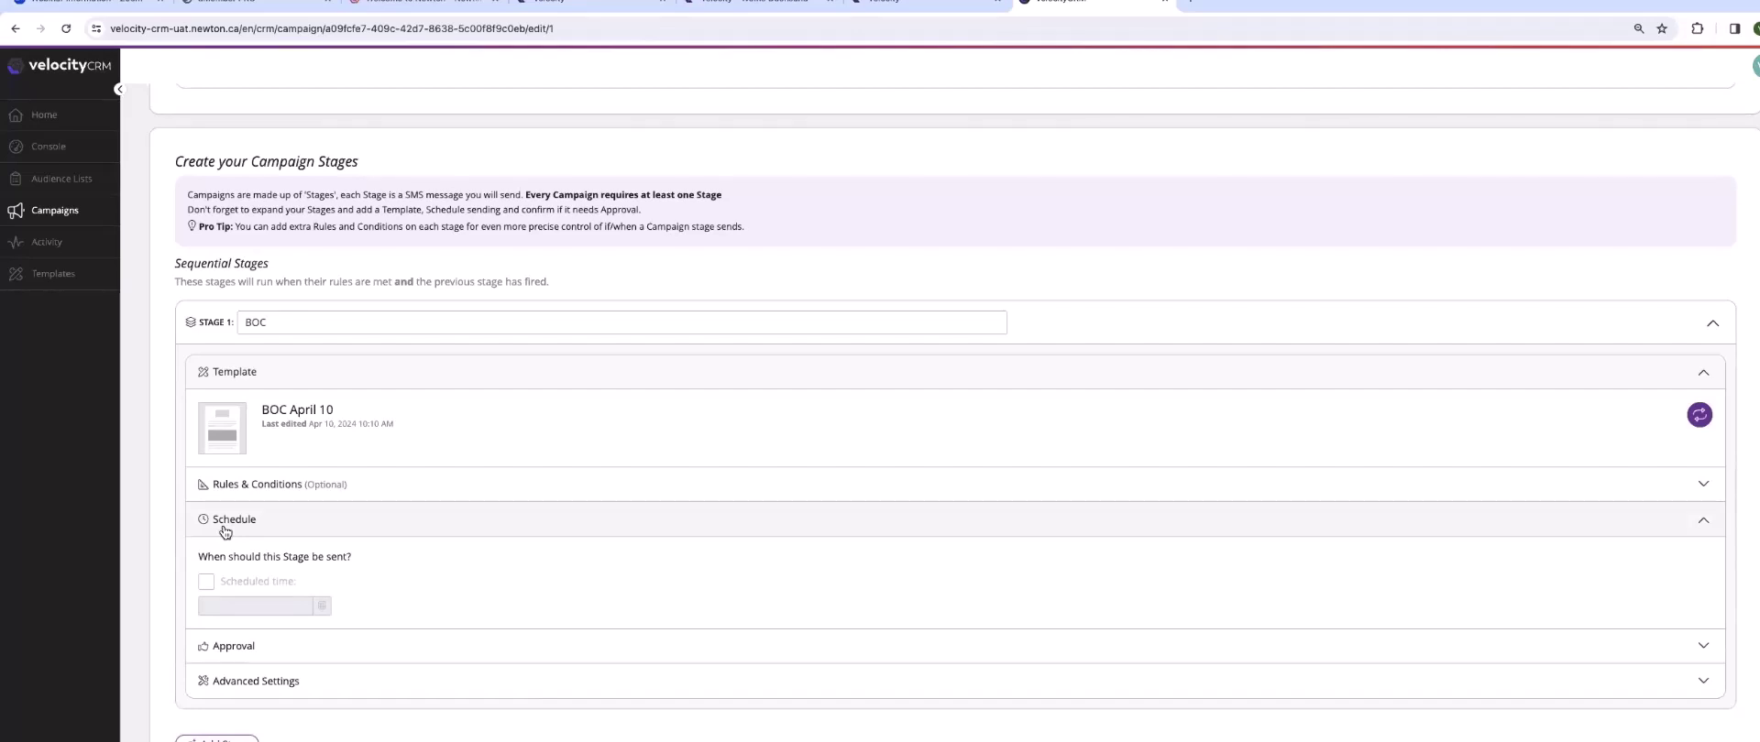
{"action": "left_click", "coordinate": [207, 583]}
{"action": "left_click", "coordinate": [222, 606]}
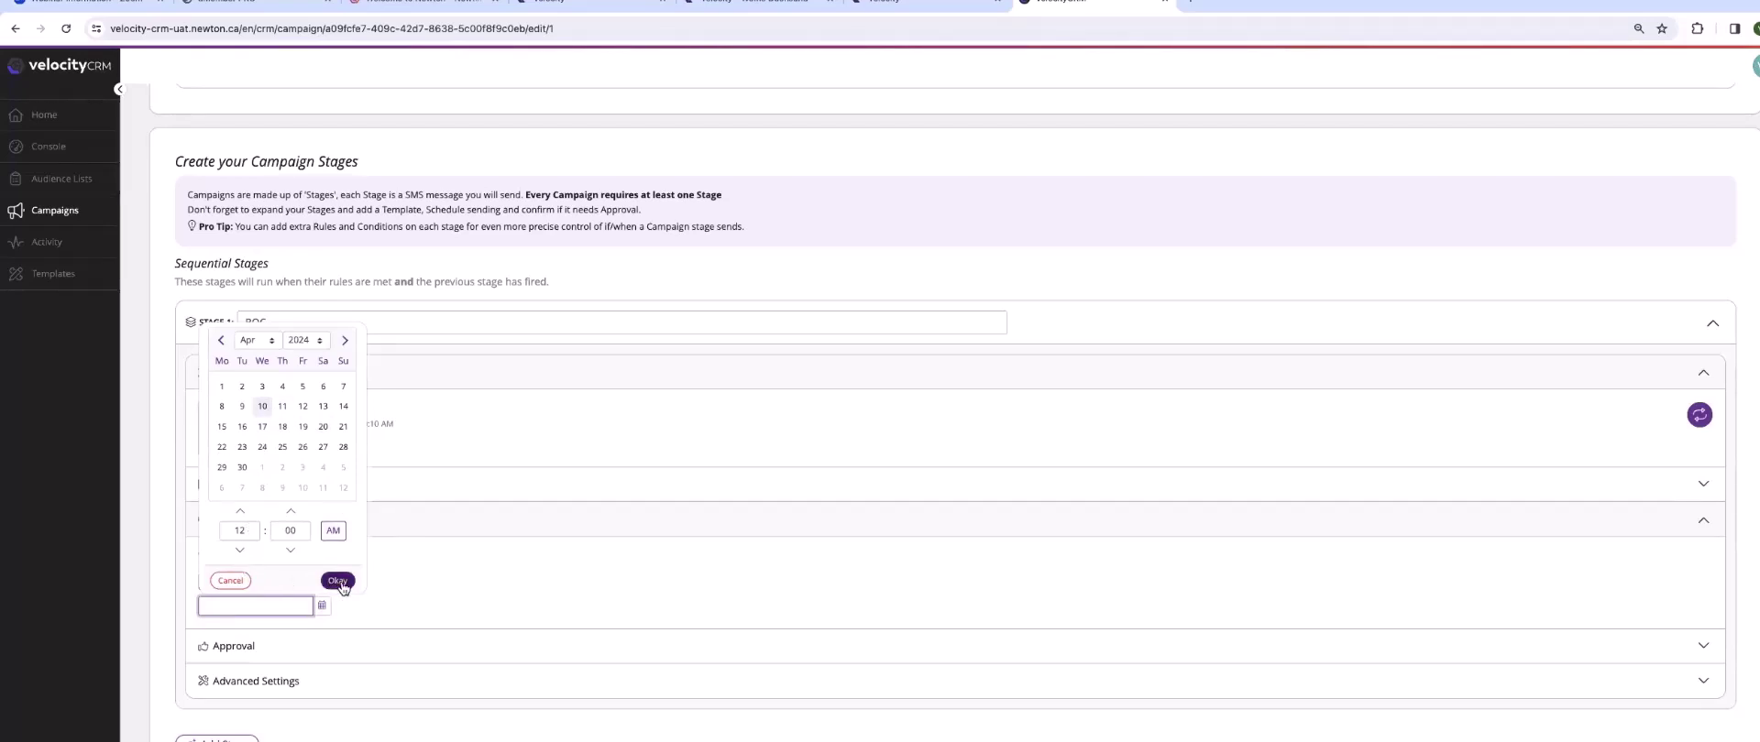
{"action": "left_click", "coordinate": [400, 583]}
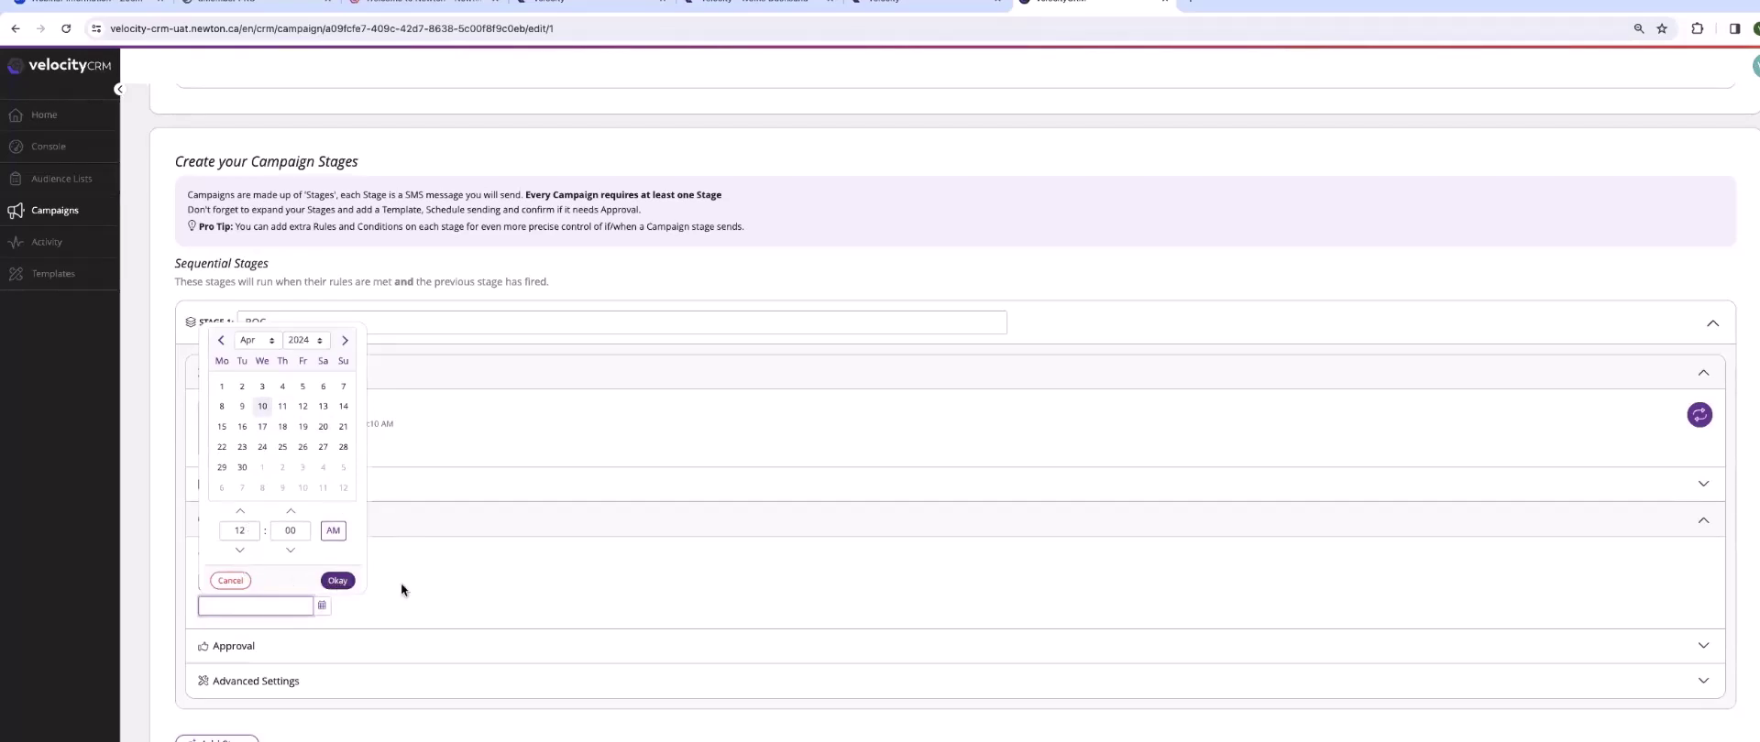
- Set Stage 1 to auto-approve after 2 hours
{"action": "left_click", "coordinate": [235, 647]}
{"action": "scroll", "coordinate": [332, 657], "scroll_direction": "down", "scroll_amount": 3}
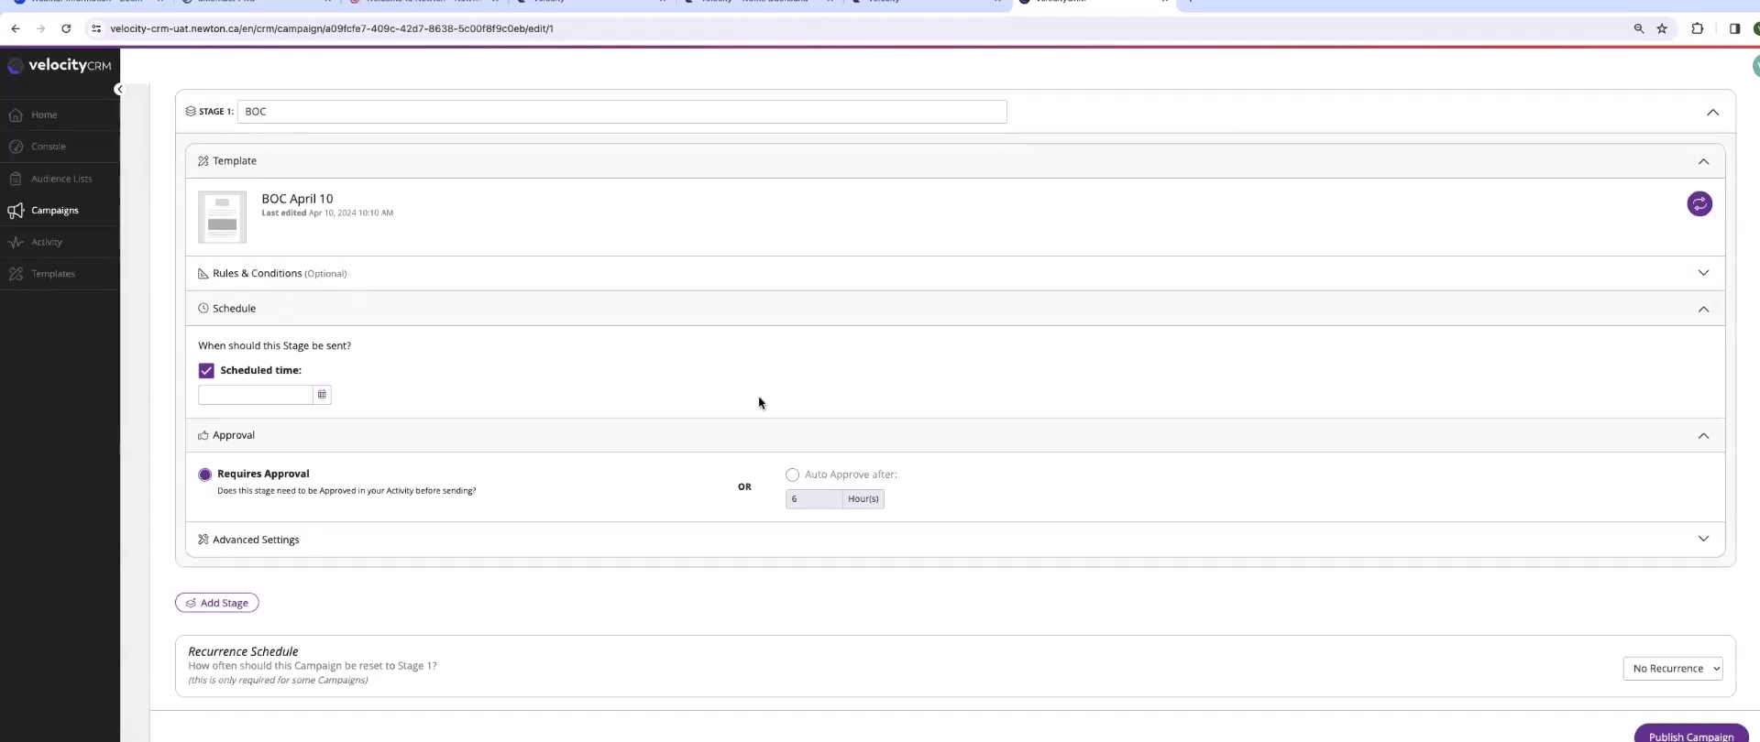
{"action": "left_click", "coordinate": [792, 474]}
{"action": "left_click", "coordinate": [806, 499]}
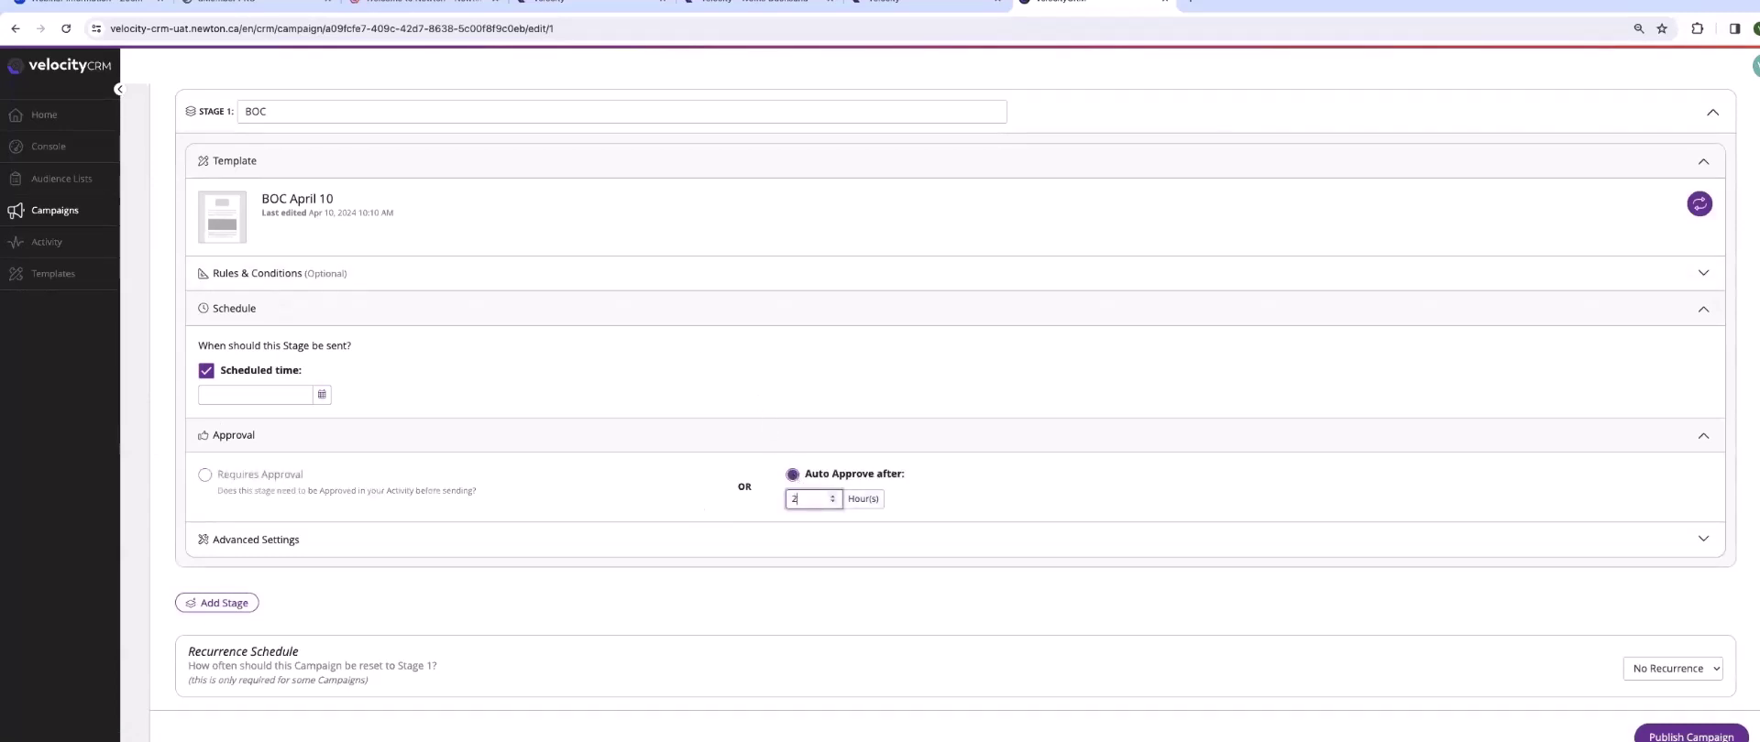
{"action": "left_click", "coordinate": [595, 500]}
{"action": "scroll", "coordinate": [275, 458], "scroll_direction": "up", "scroll_amount": 5}
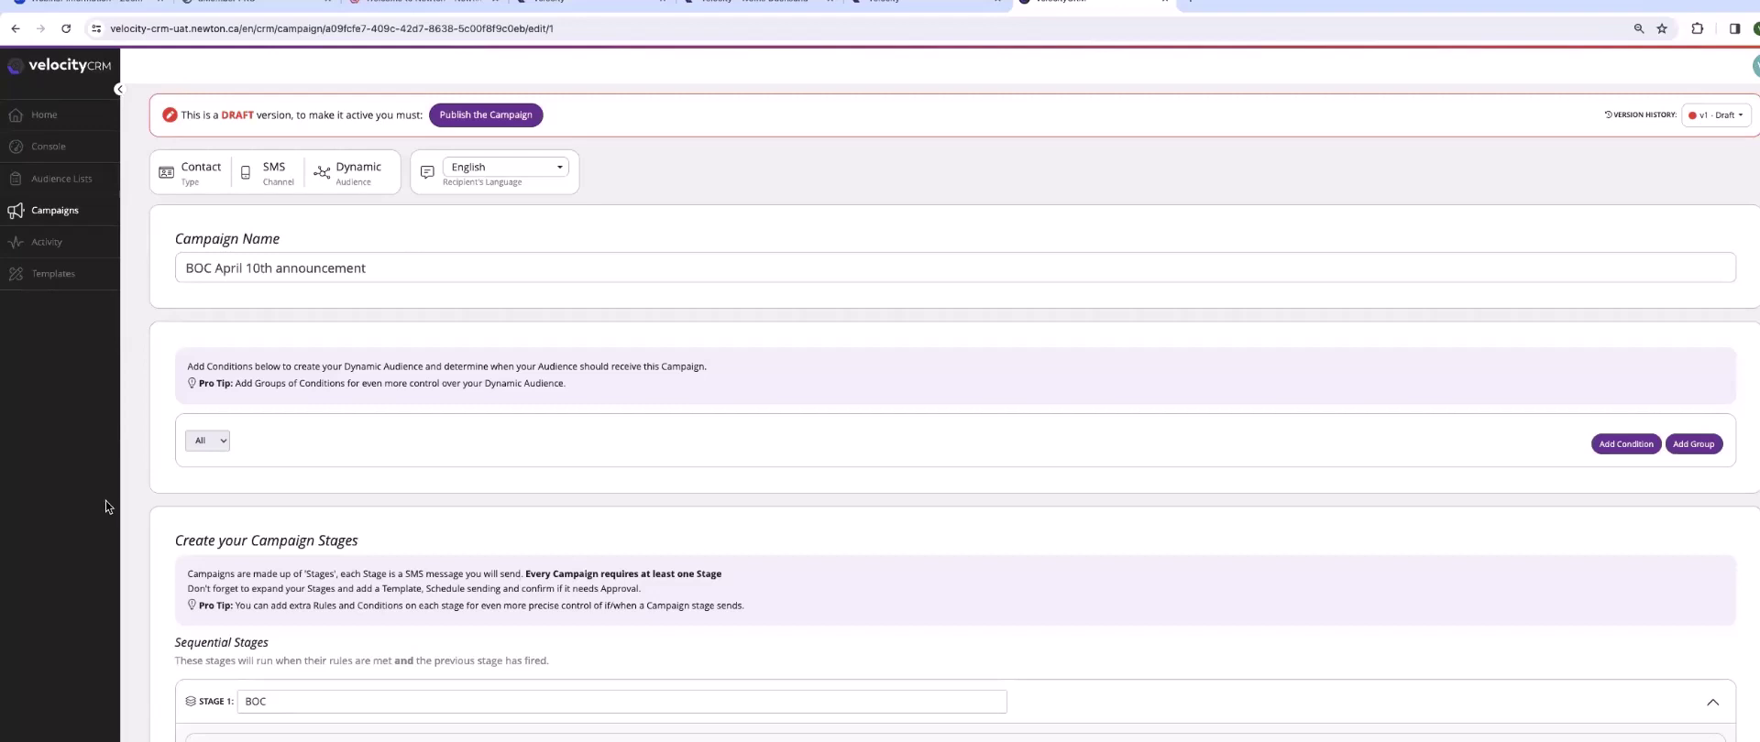
- Confirm the BOC April 10th announcement draft in the campaign list, then return to Velocity settings
{"action": "left_click", "coordinate": [51, 279]}
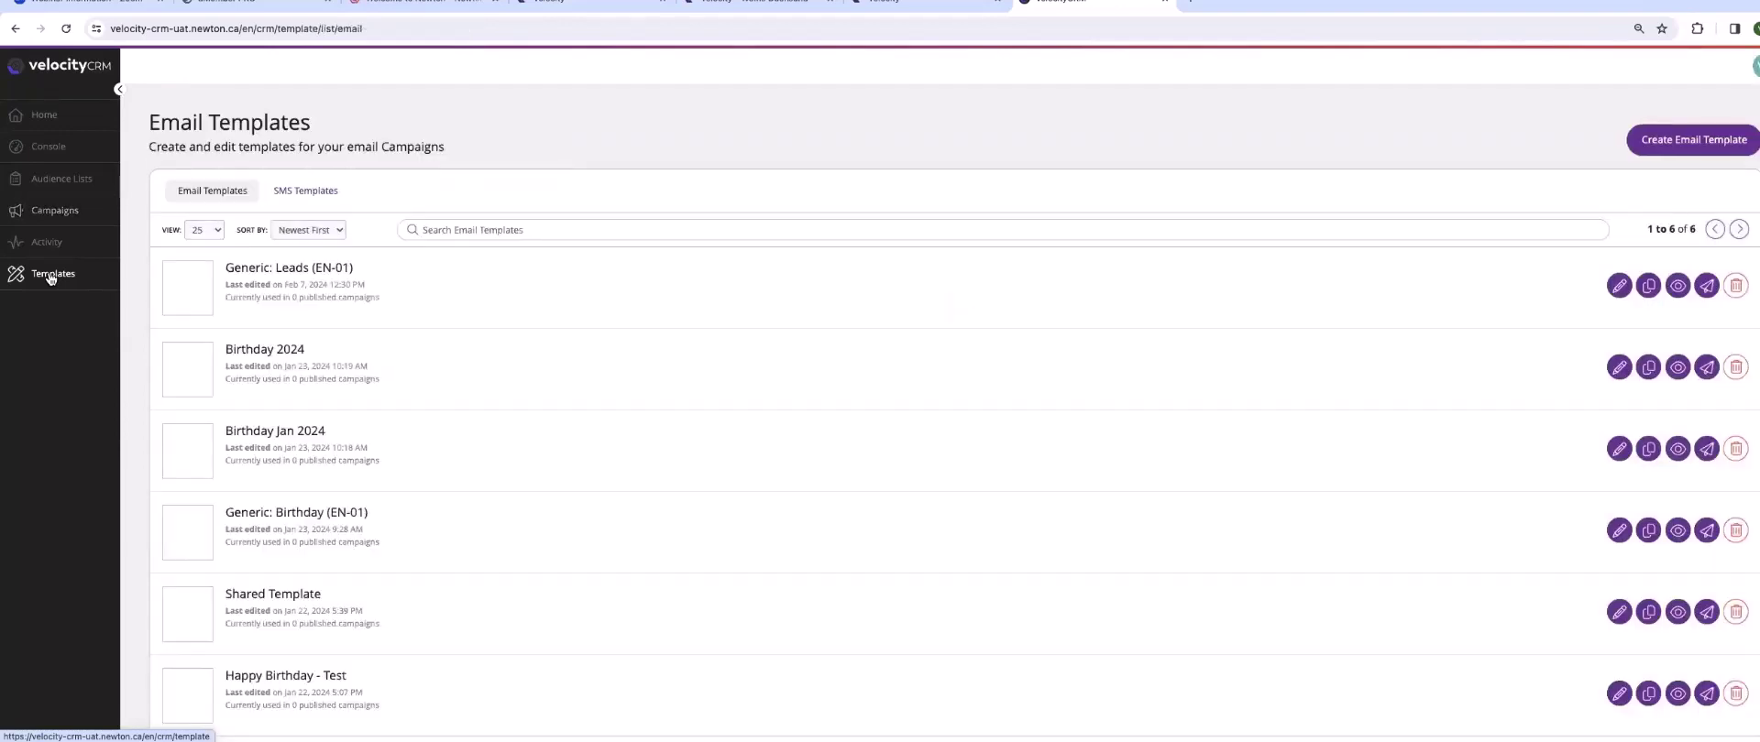
{"action": "left_click", "coordinate": [42, 214]}
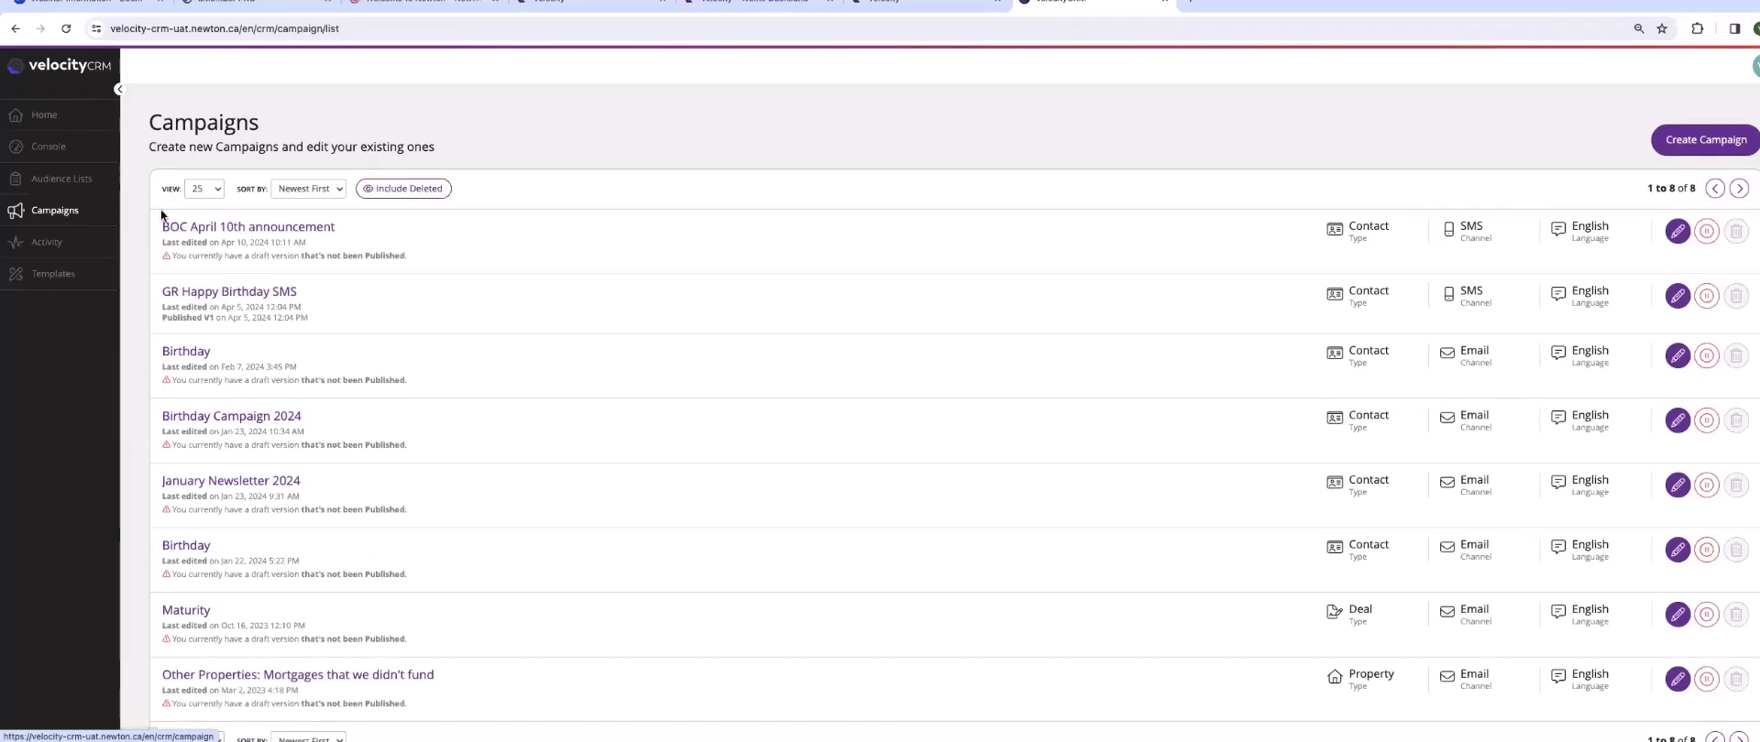
{"action": "left_click", "coordinate": [601, 1]}
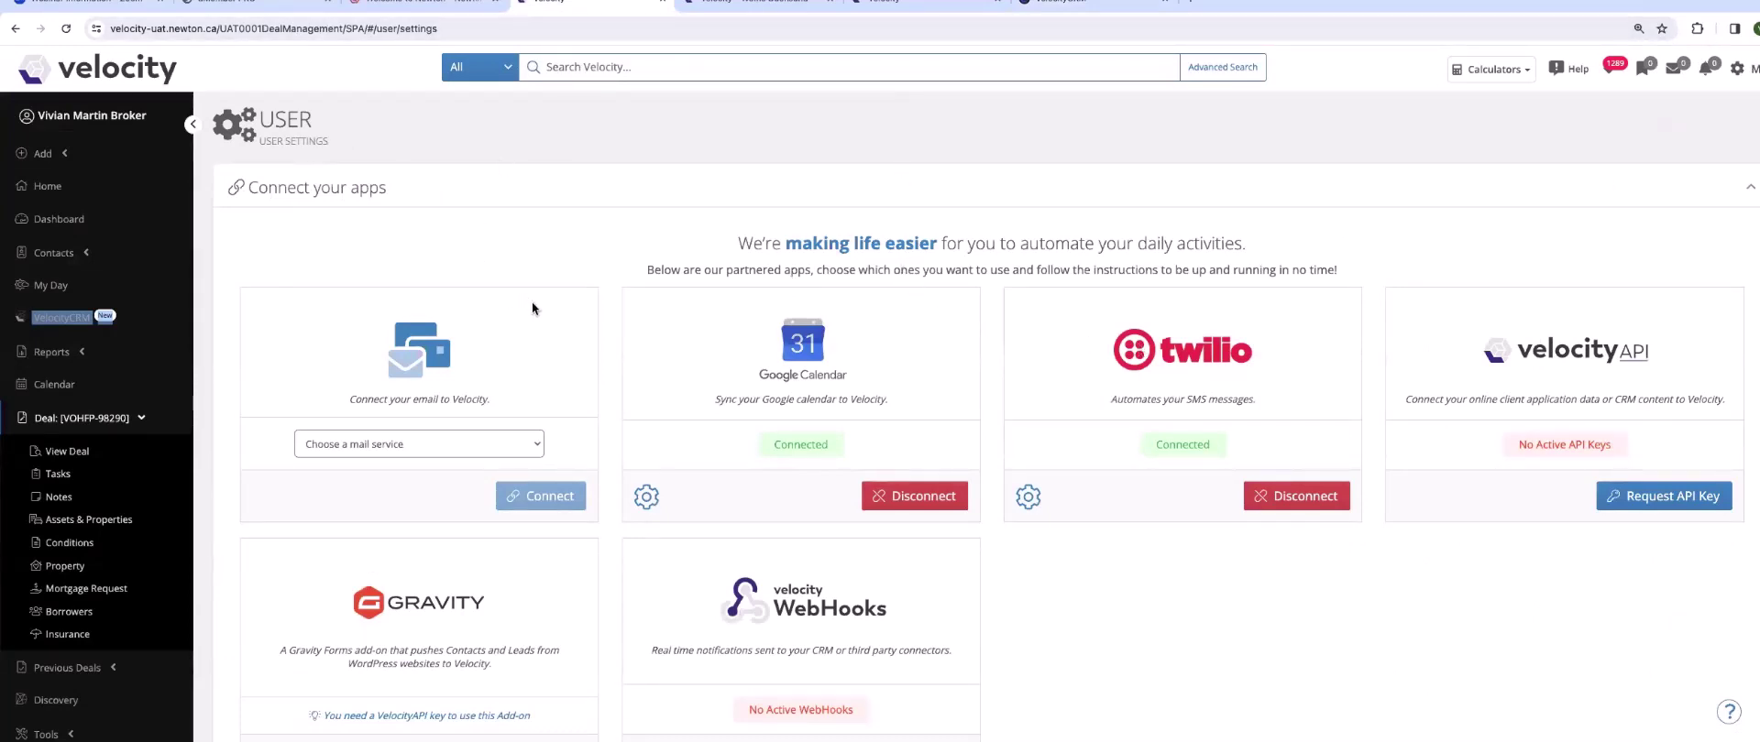
{"action": "left_click", "coordinate": [768, 3]}
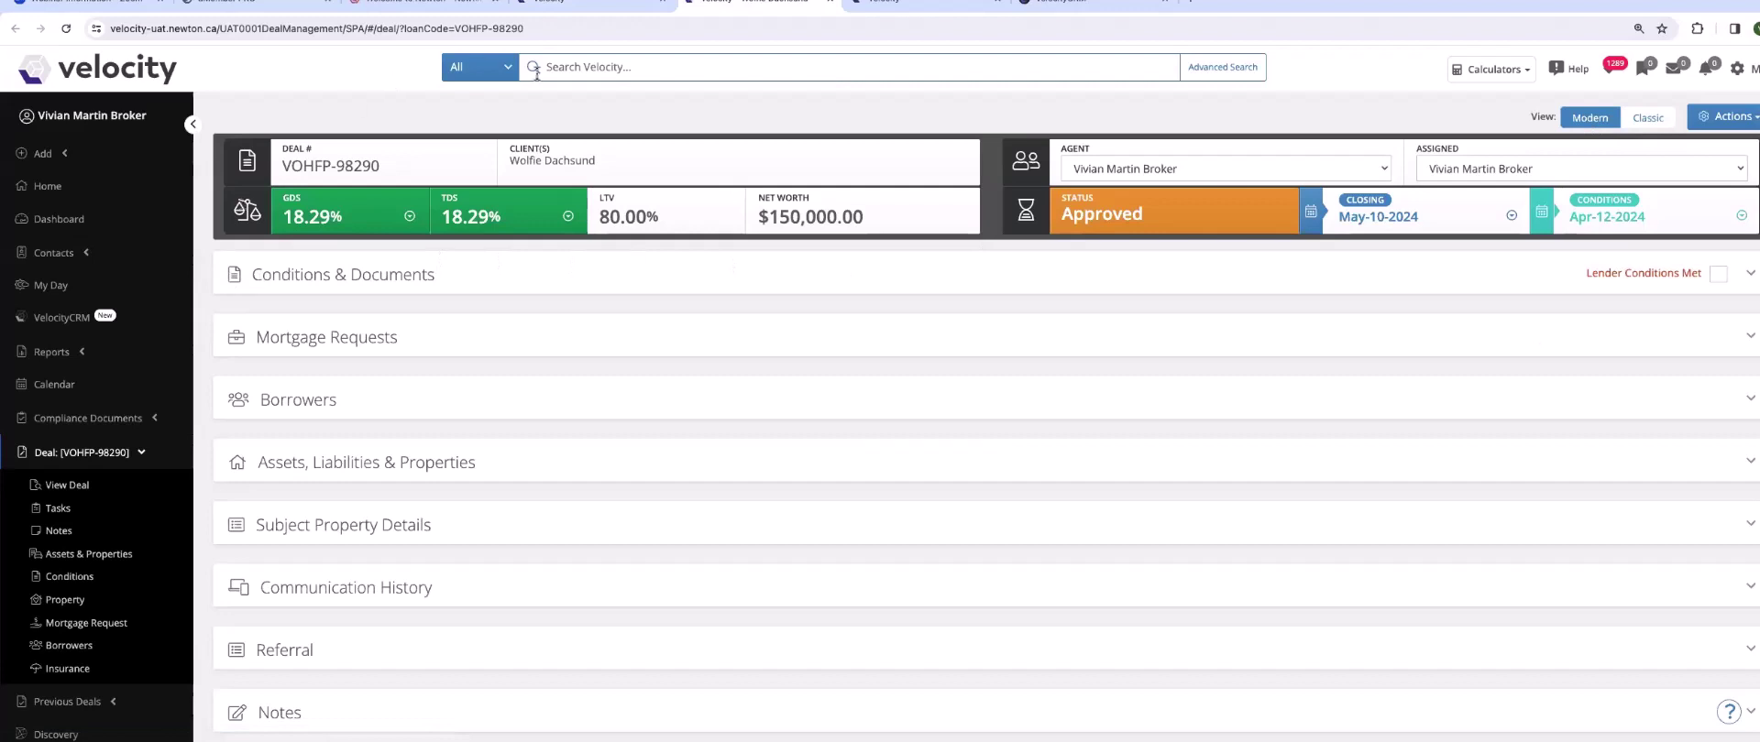
{"action": "left_click", "coordinate": [229, 278]}
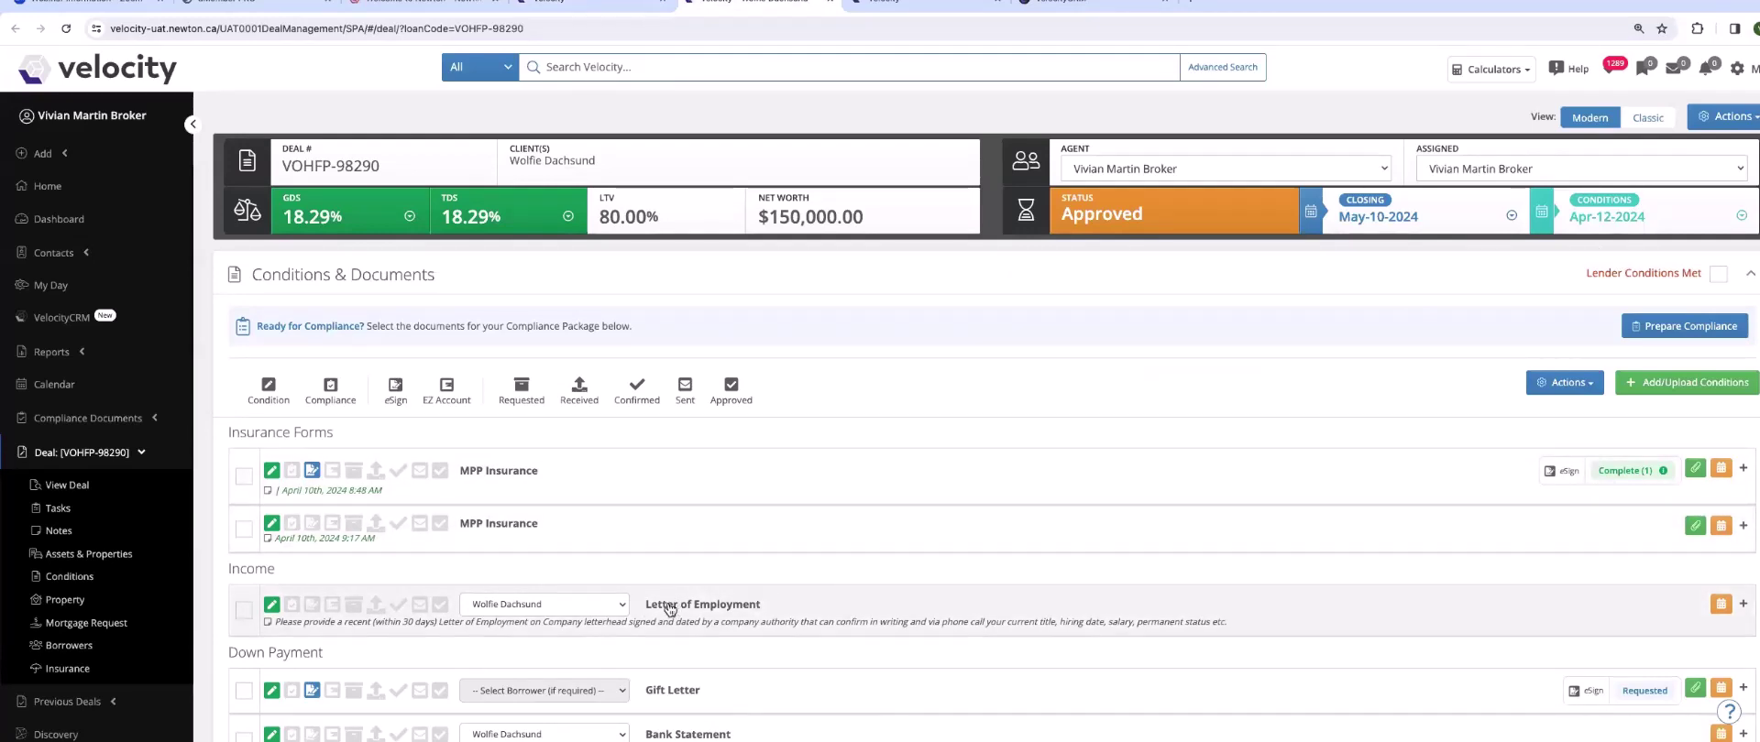
{"action": "left_click", "coordinate": [244, 612]}
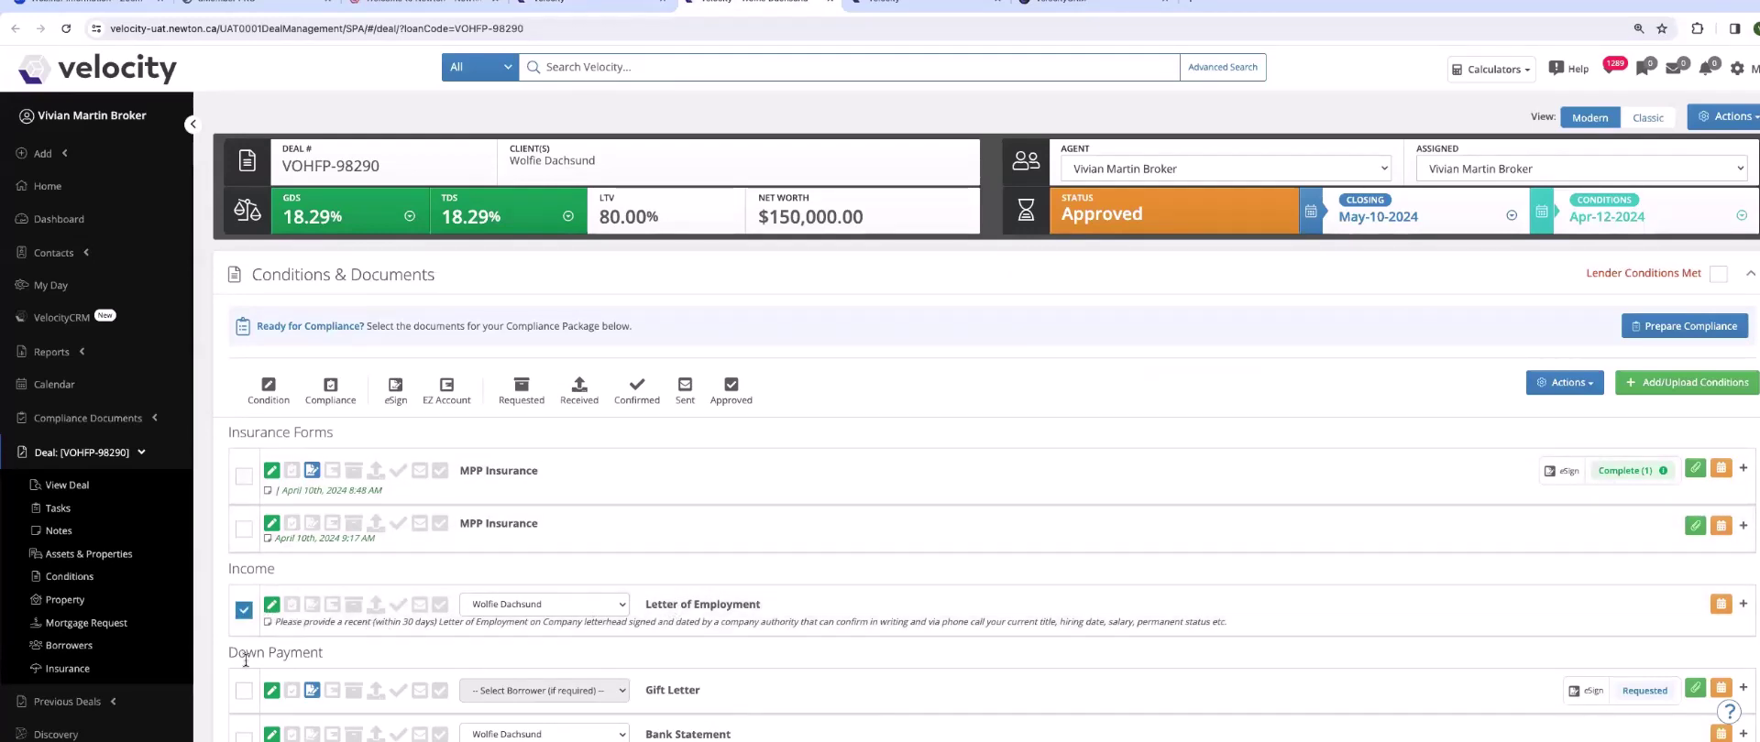
{"action": "scroll", "coordinate": [280, 676], "scroll_direction": "down", "scroll_amount": 2}
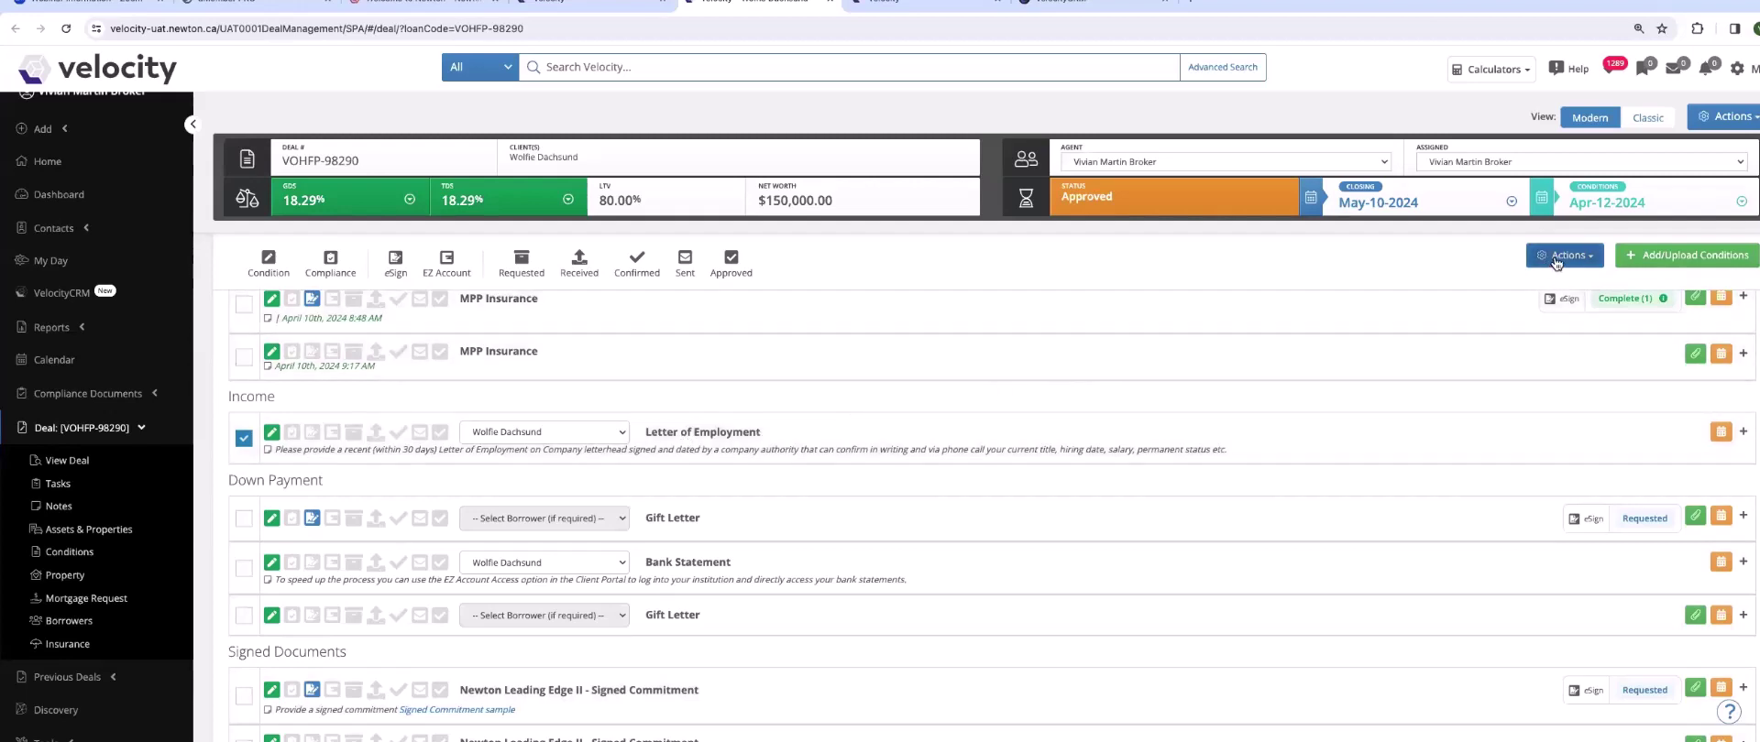
{"action": "left_click", "coordinate": [1556, 257]}
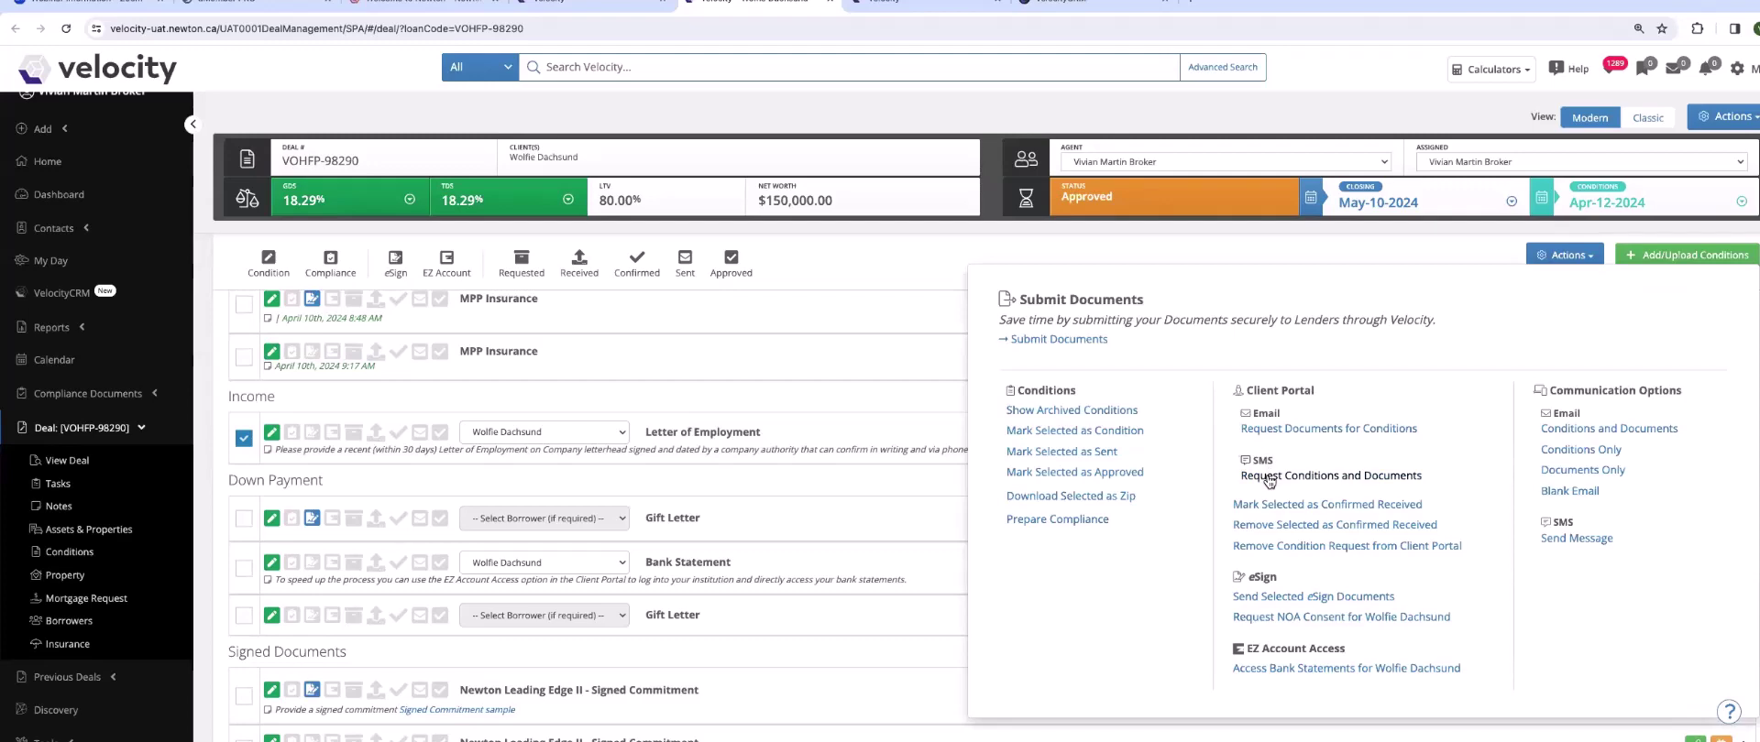
- Send the borrower an SMS requesting conditions and documents, adding 'sooo' to the prefilled upload-link message
{"action": "left_click", "coordinate": [1268, 477]}
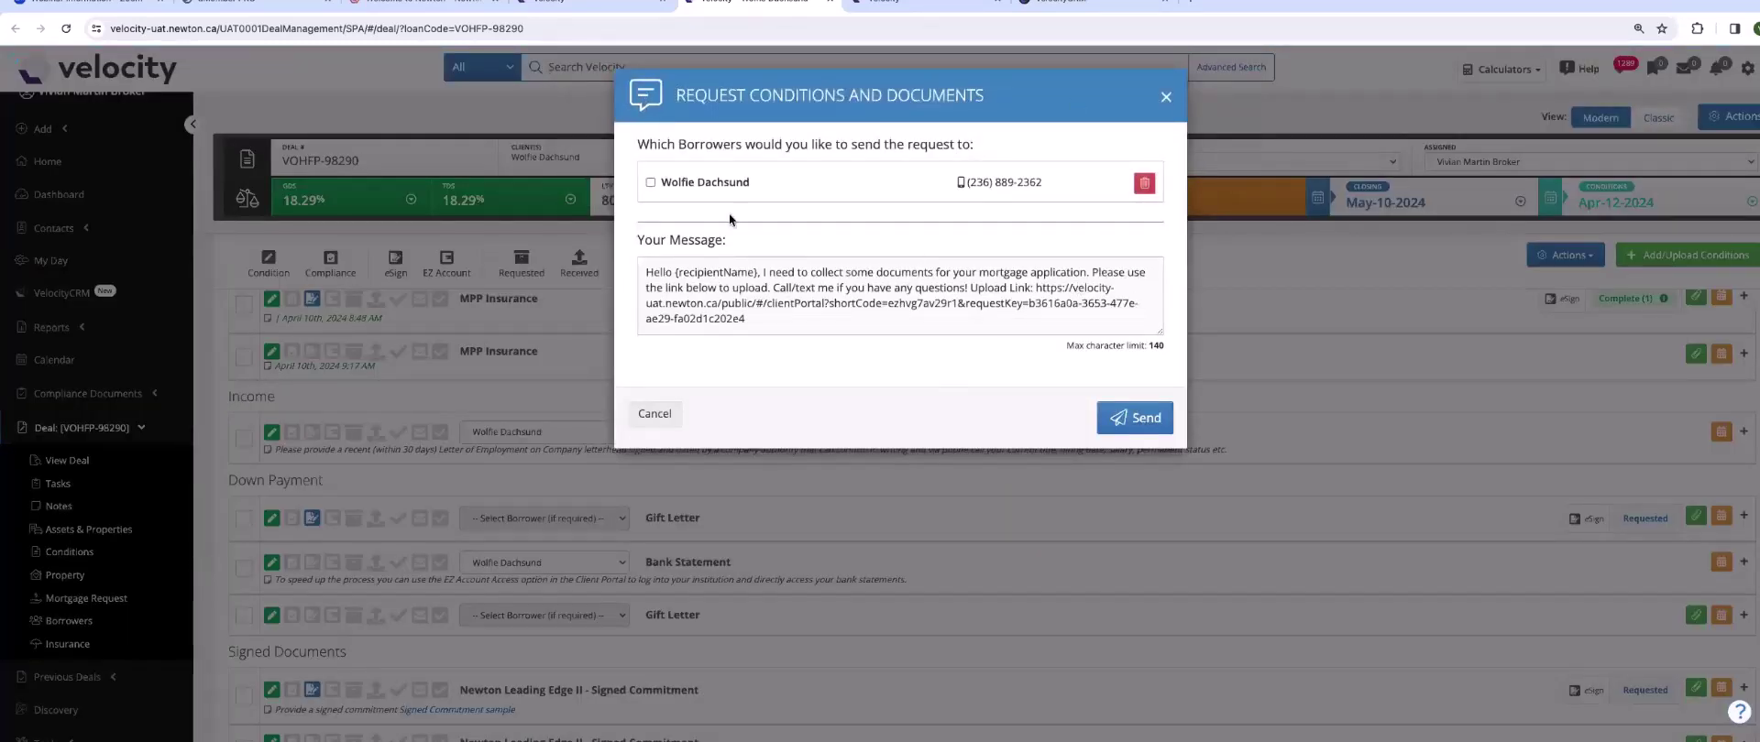
{"action": "left_click", "coordinate": [650, 183]}
{"action": "left_click_drag", "start_coordinate": [645, 270], "coordinate": [1048, 321]}
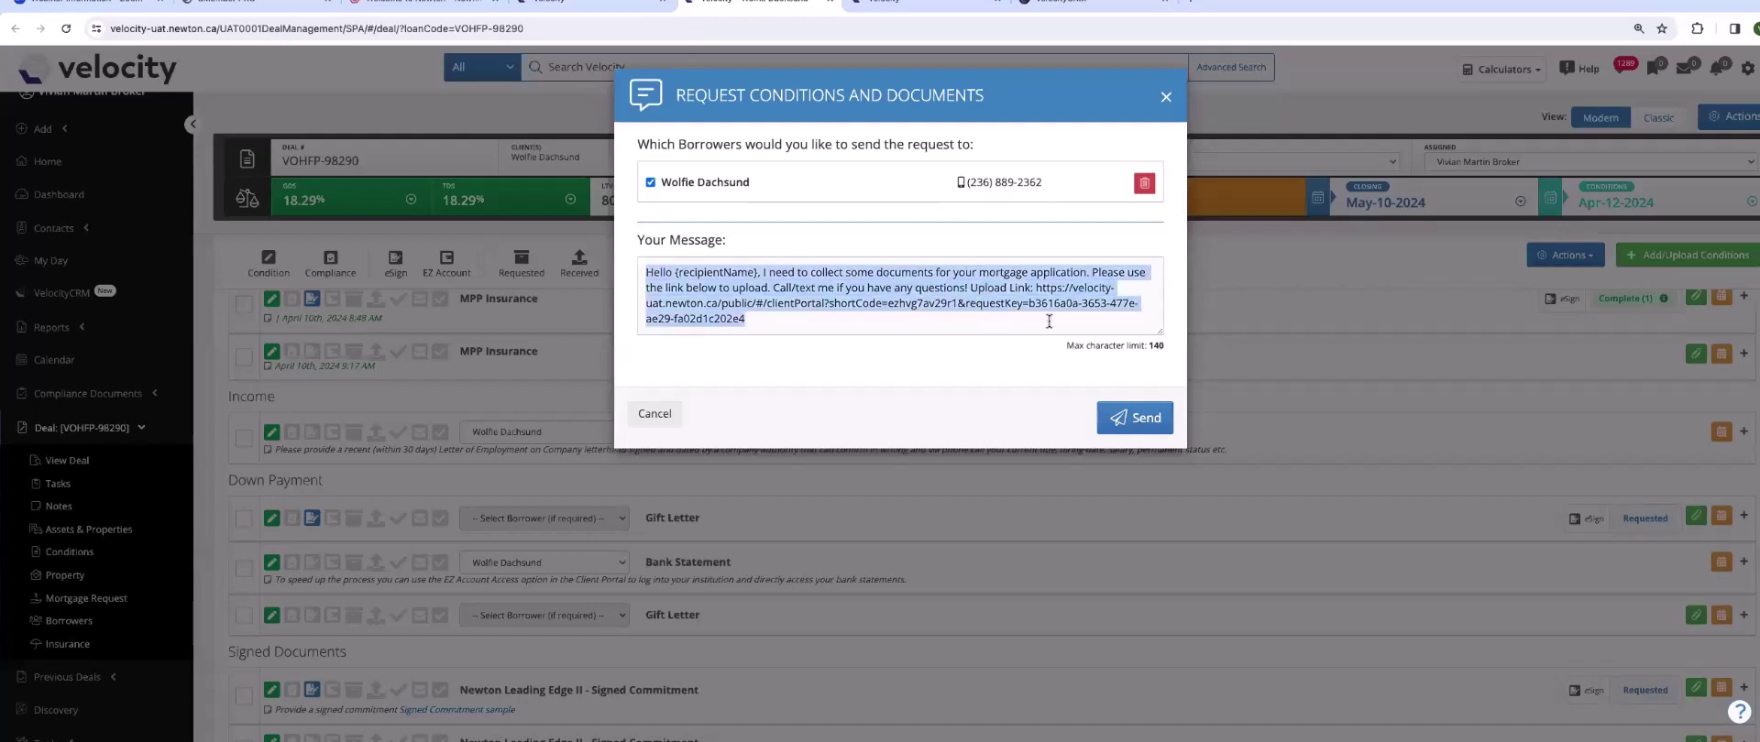
{"action": "left_click", "coordinate": [769, 328]}
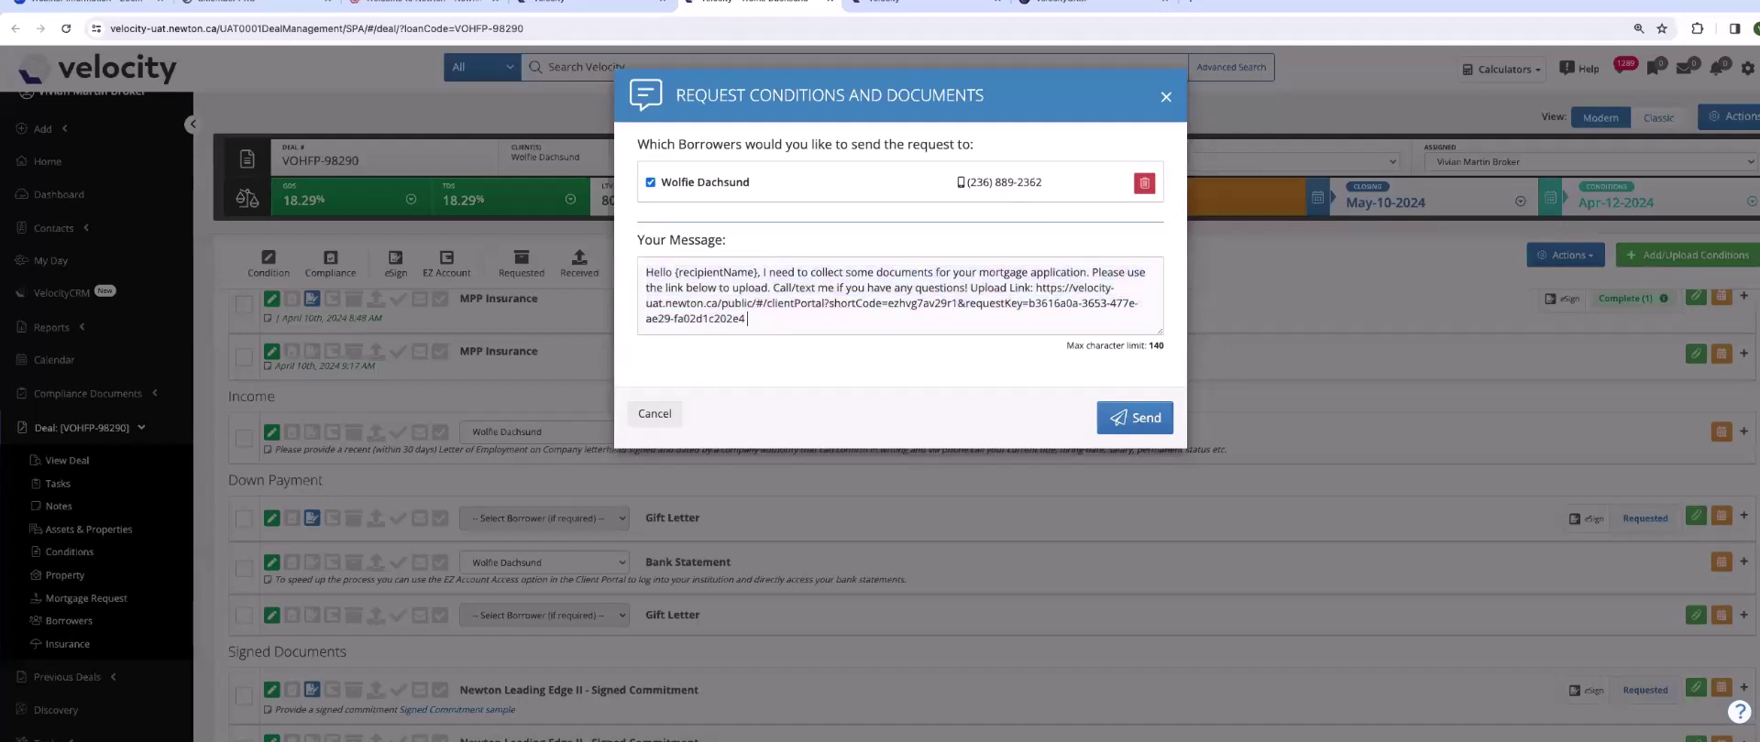
{"action": "type", "text": "sooo"}
{"action": "left_click", "coordinate": [1134, 418]}
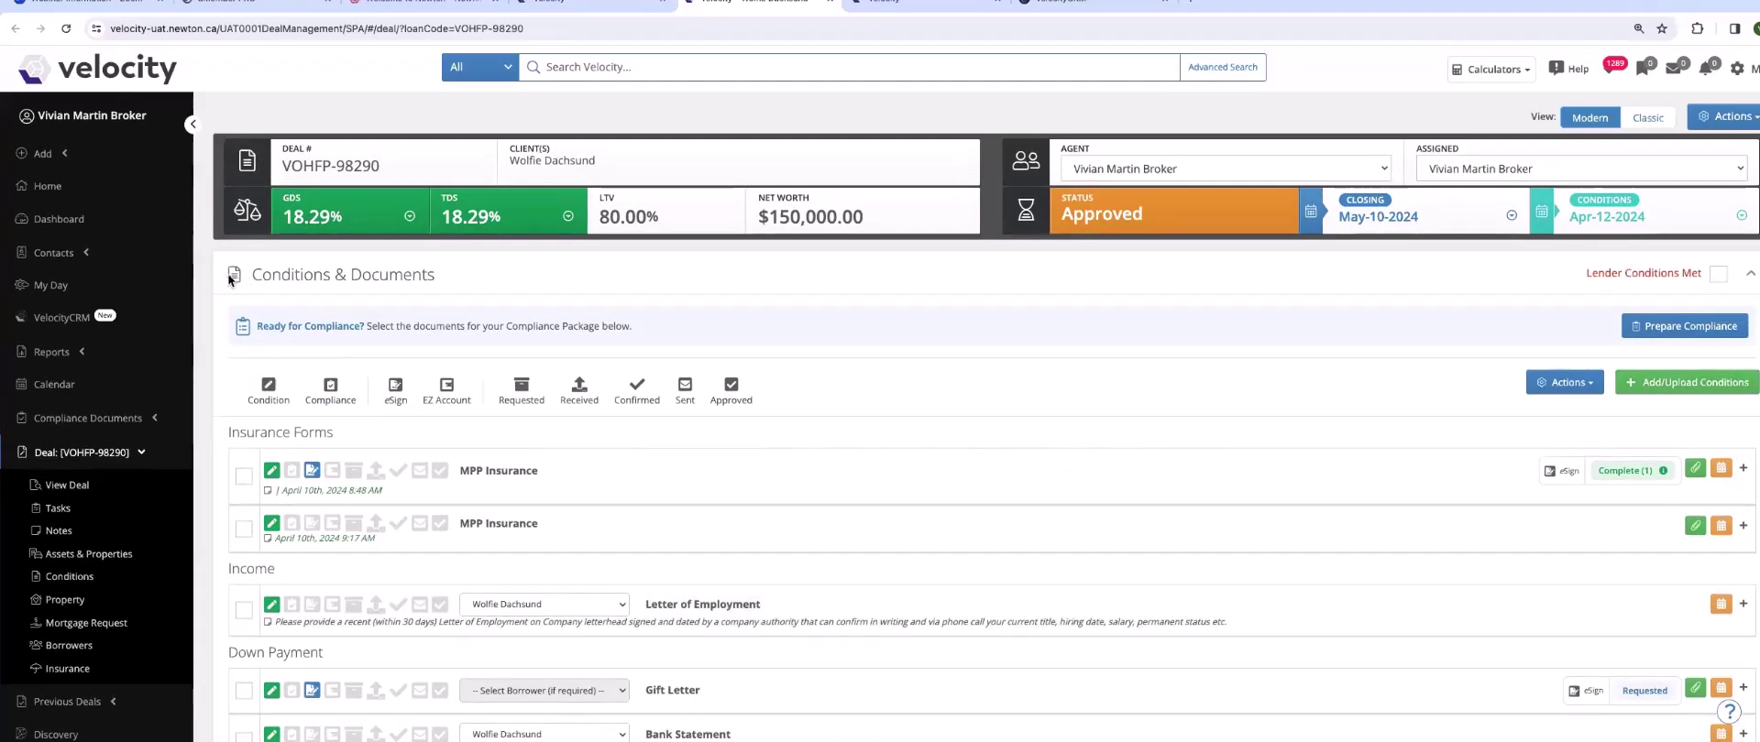
- Collapse Conditions & Documents and review Communication History for the 04/10/2024 10:15 AM SMS
{"action": "left_click", "coordinate": [228, 273]}
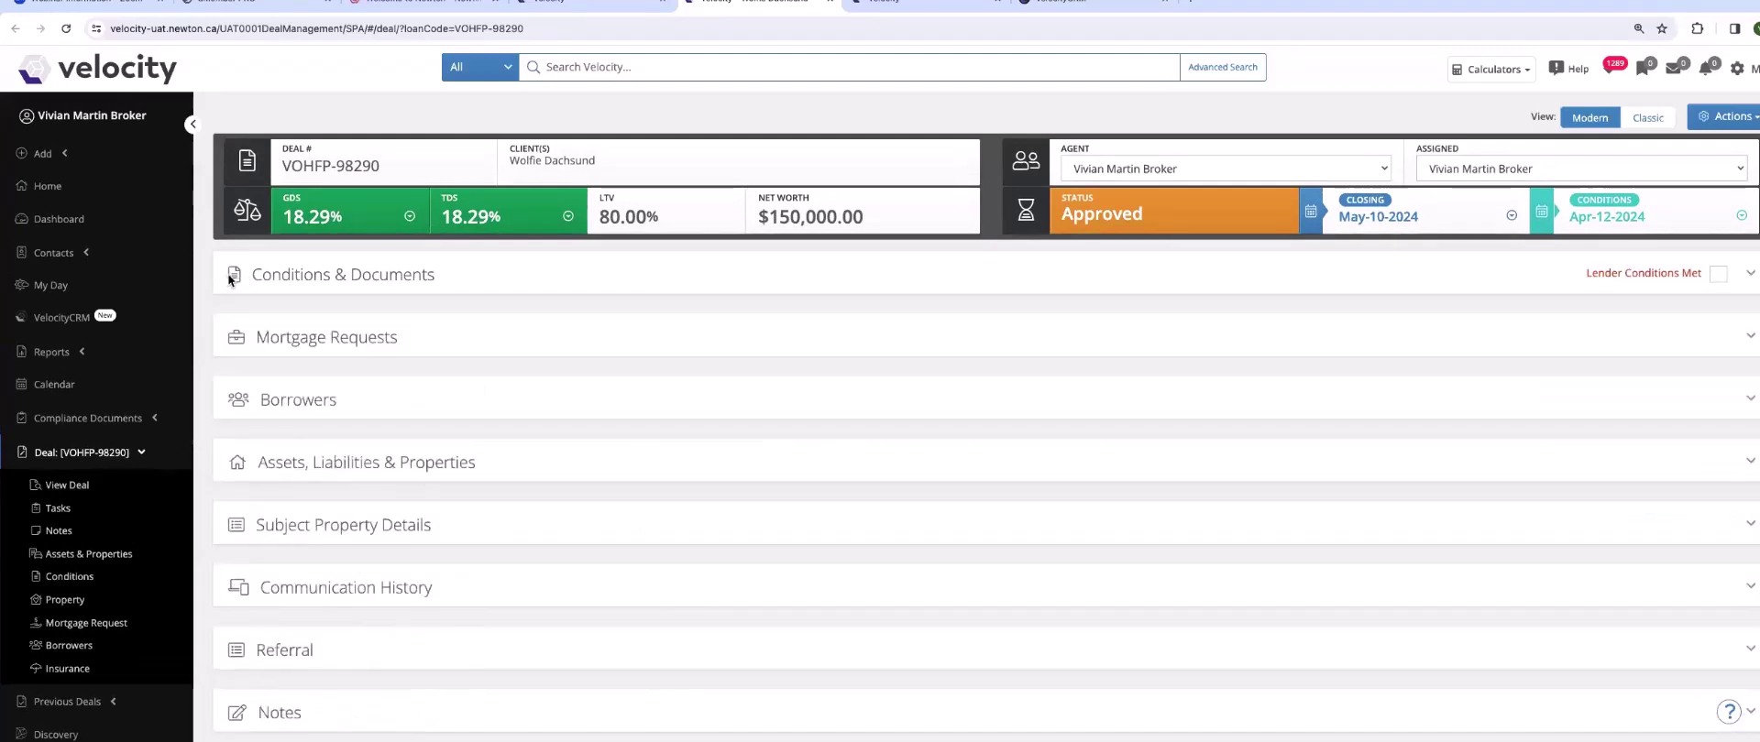
{"action": "left_click", "coordinate": [235, 589]}
{"action": "scroll", "coordinate": [458, 326], "scroll_direction": "down", "scroll_amount": 3}
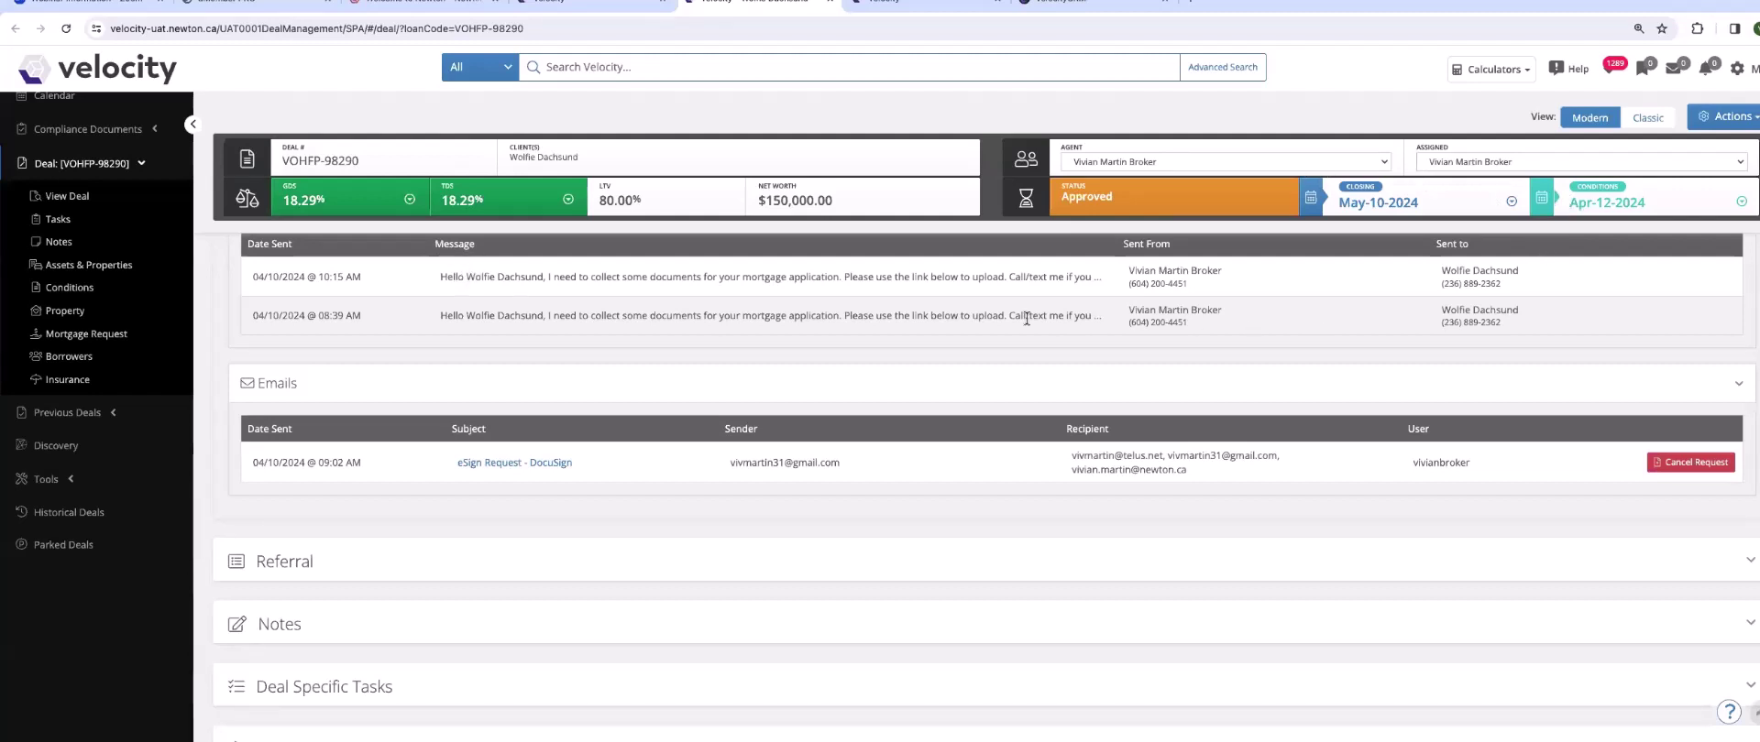
{"action": "scroll", "coordinate": [1026, 317], "scroll_direction": "up", "scroll_amount": 5}
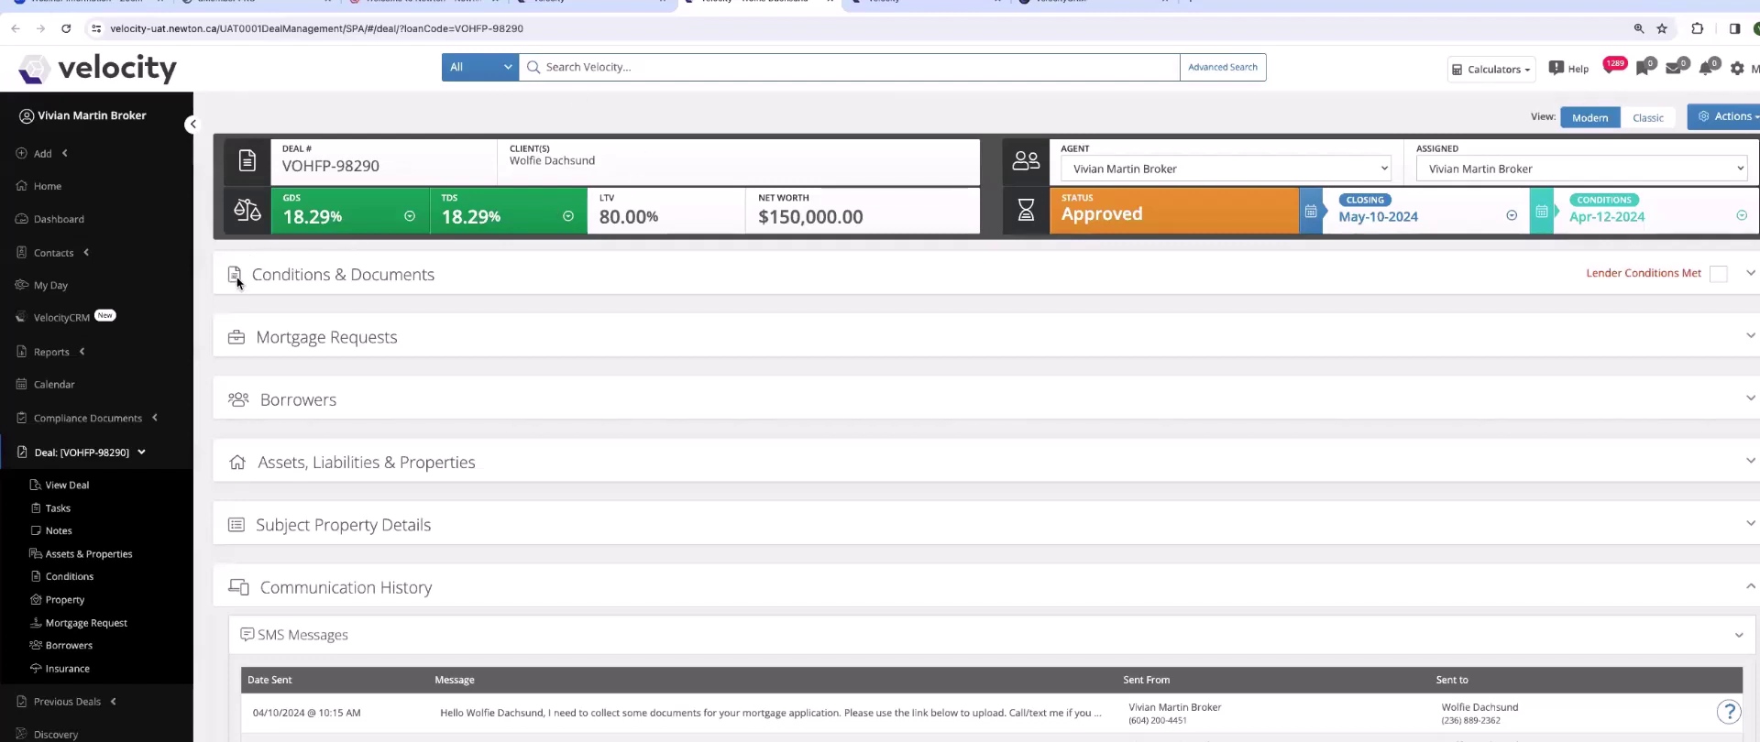
- Search for the contact by name and open their profile
{"action": "left_click", "coordinate": [556, 71]}
{"action": "type", "text": "Cosa"}
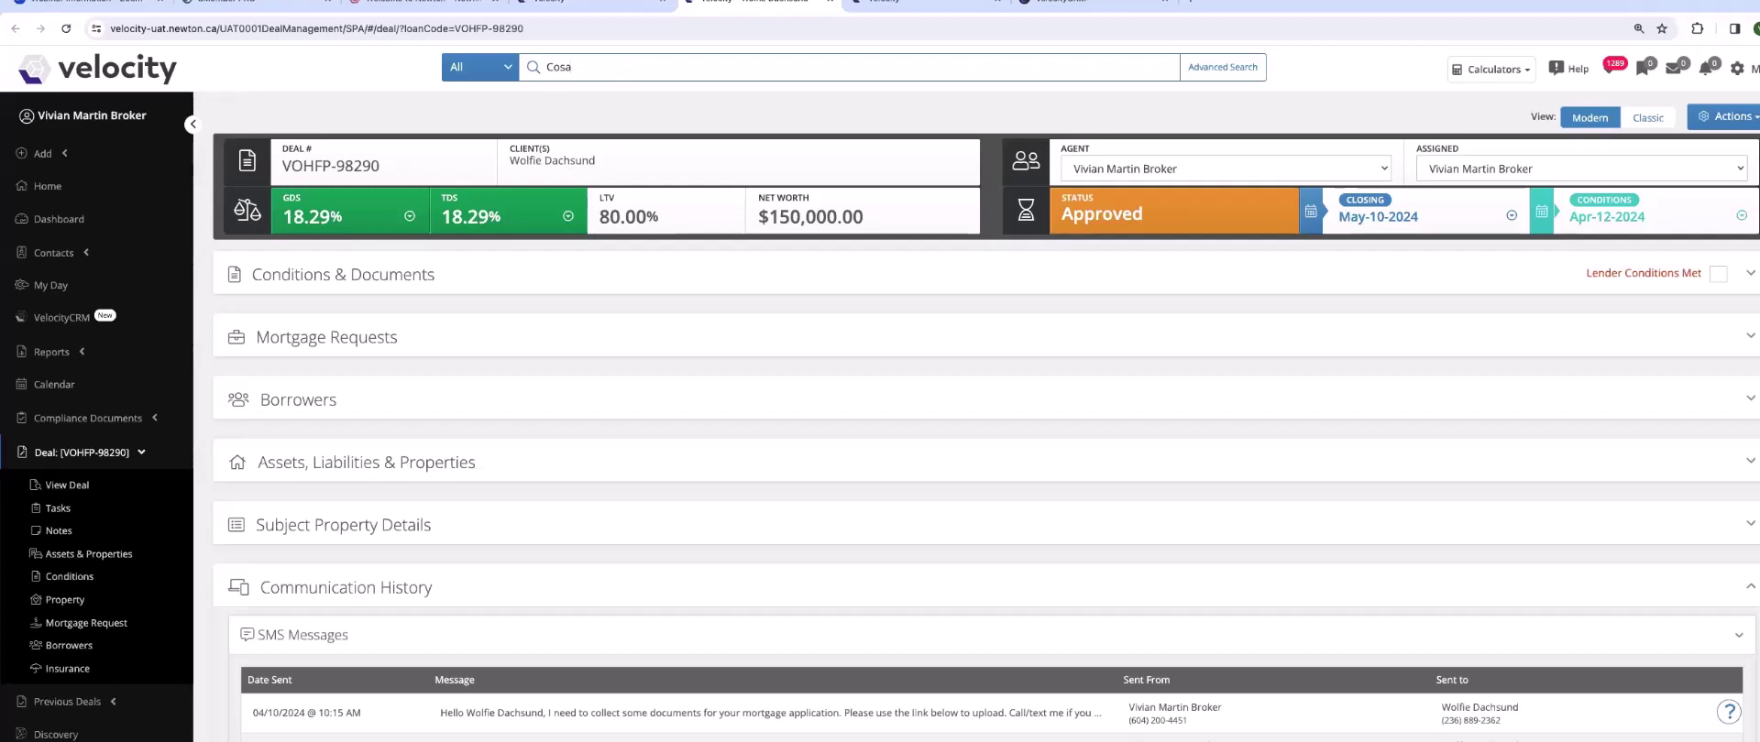
{"action": "key", "text": "BackSpace"}
{"action": "type", "text": "tanza"}
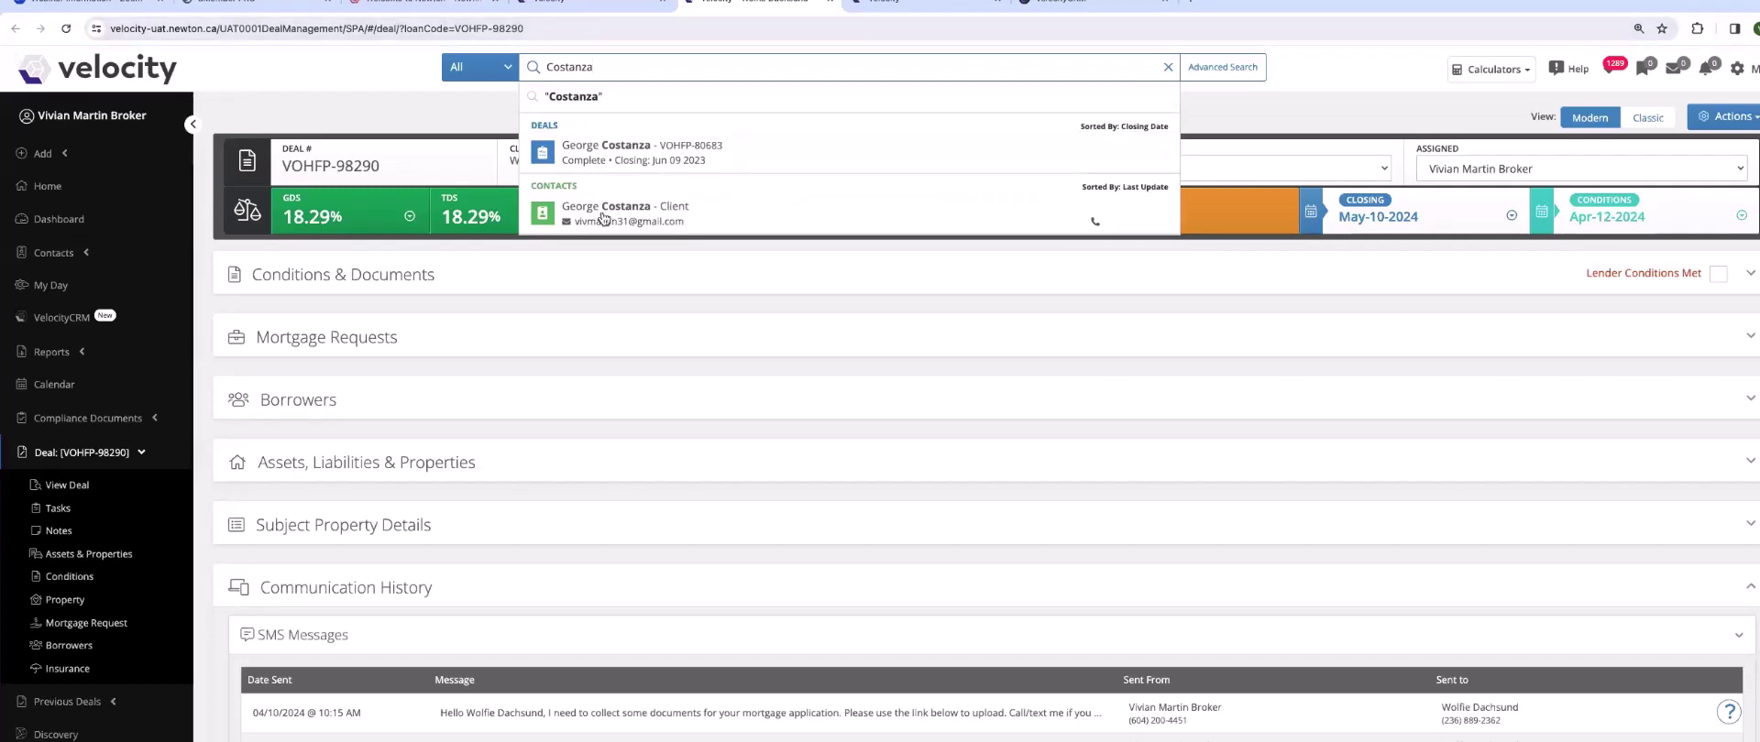
{"action": "left_click", "coordinate": [603, 218]}
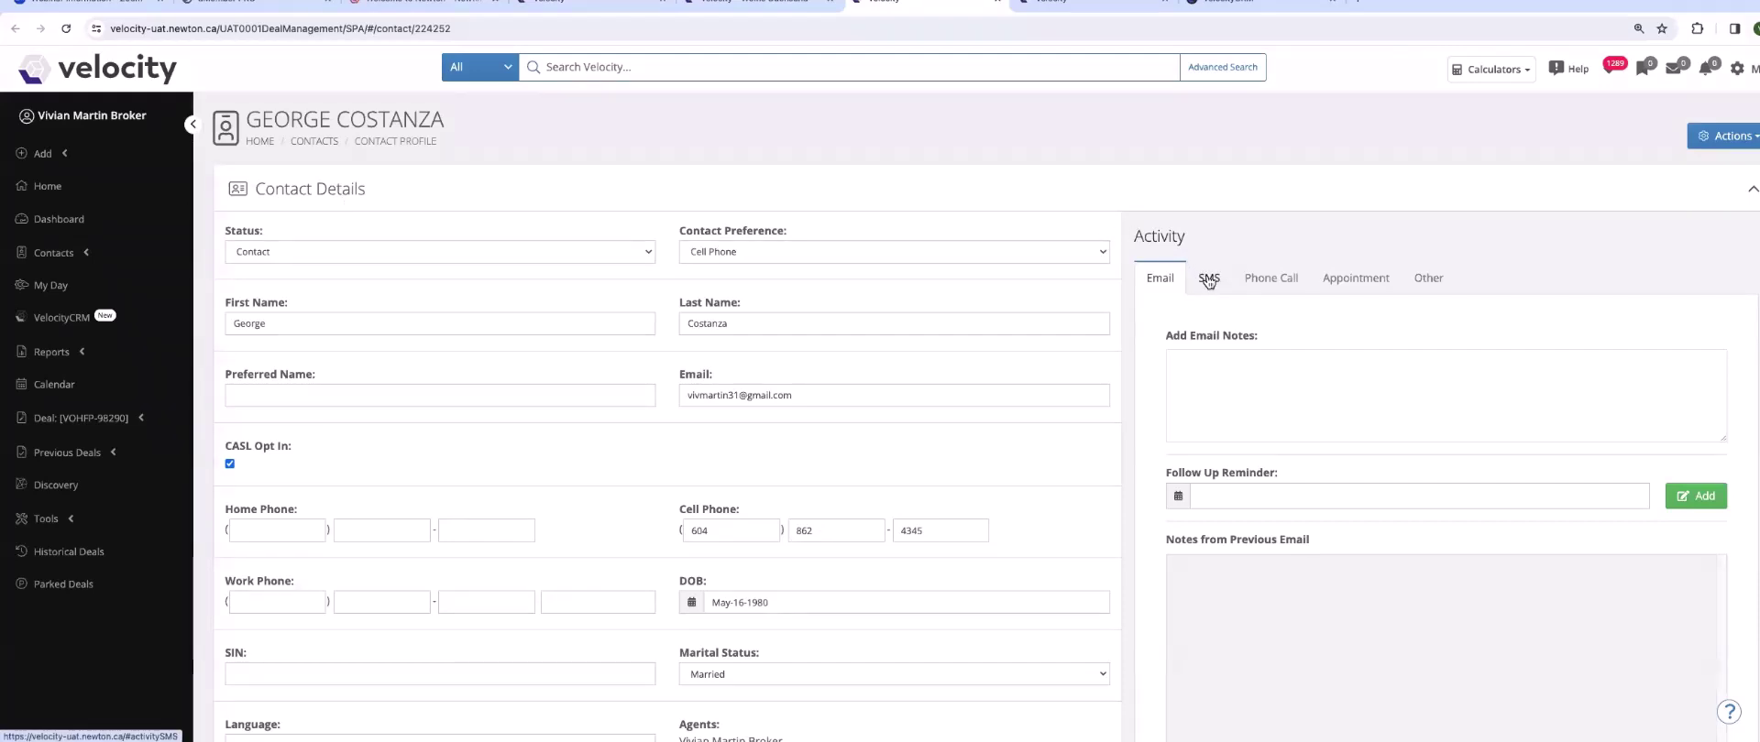
- Text the contact 'Hi still checking in! How are things going?' from their SMS tab
{"action": "left_click", "coordinate": [1209, 280]}
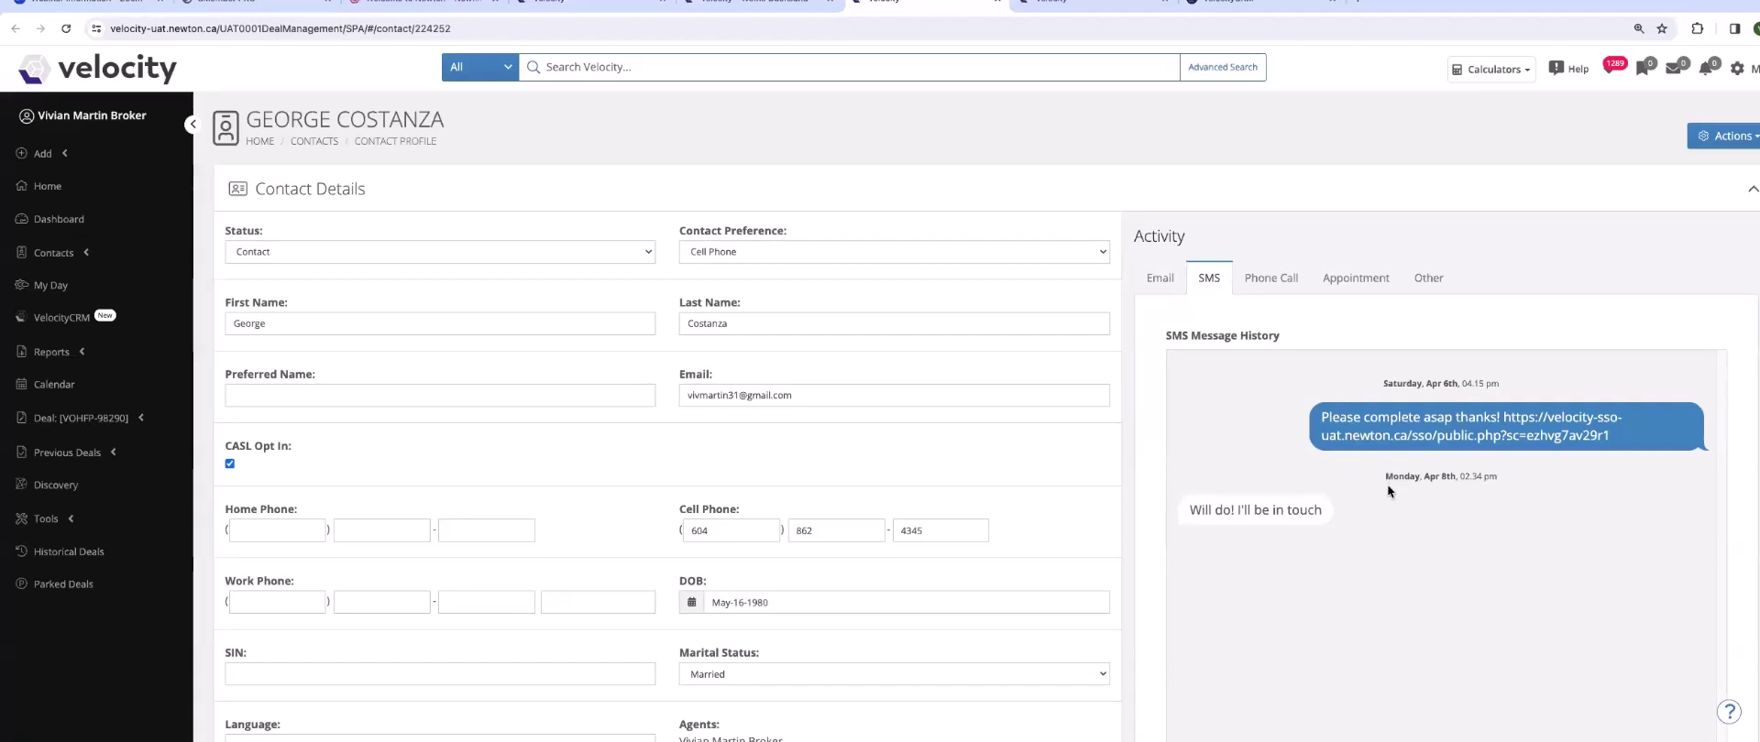
{"action": "scroll", "coordinate": [1388, 484], "scroll_direction": "down", "scroll_amount": 3}
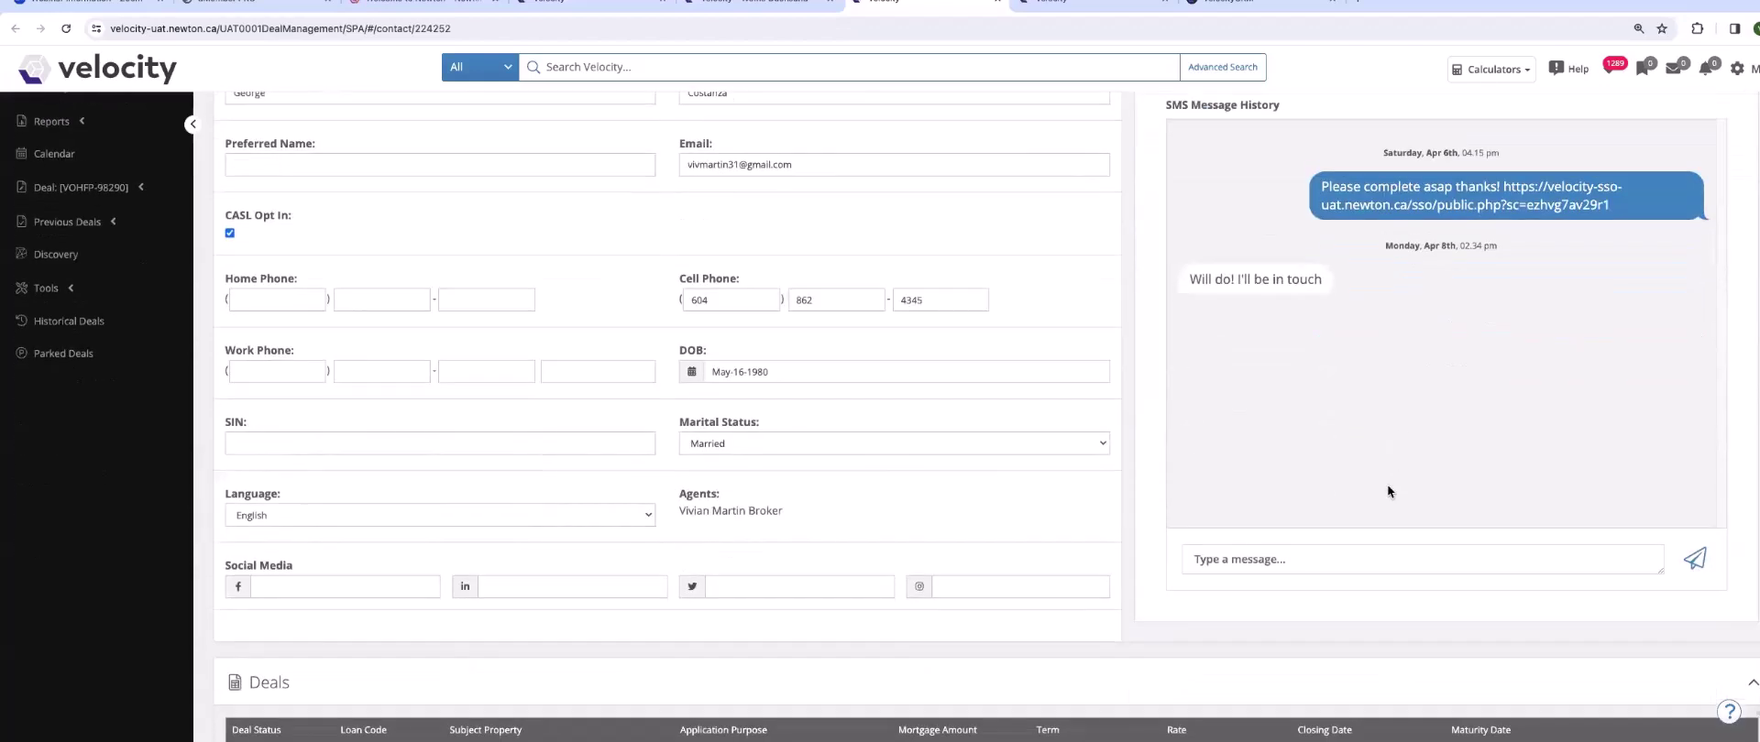
{"action": "left_click", "coordinate": [1239, 556]}
{"action": "type", "text": "Hi"}
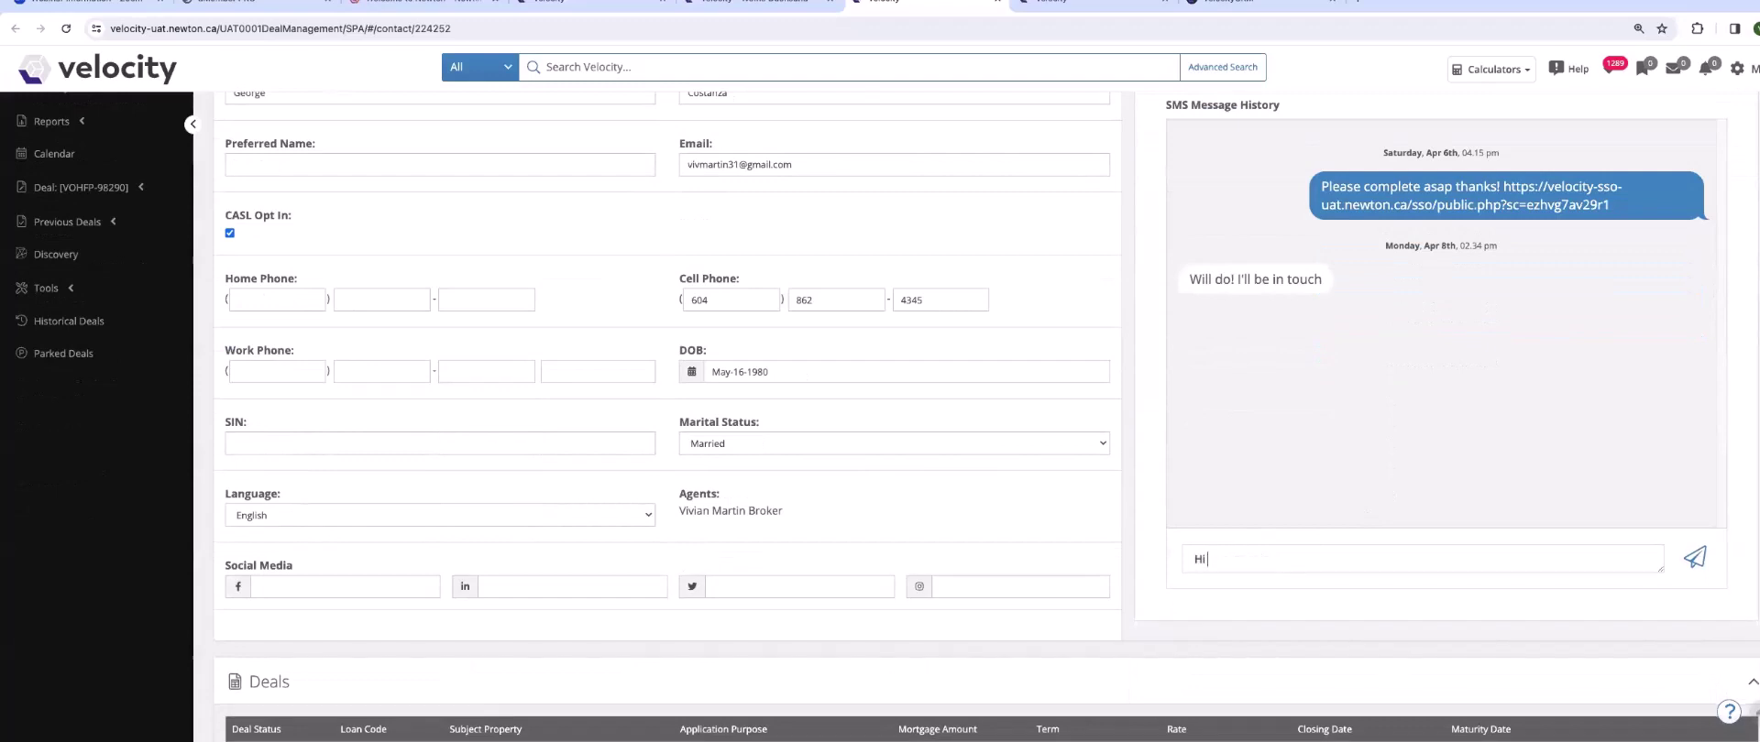
{"action": "type", "text": " still checking in!"}
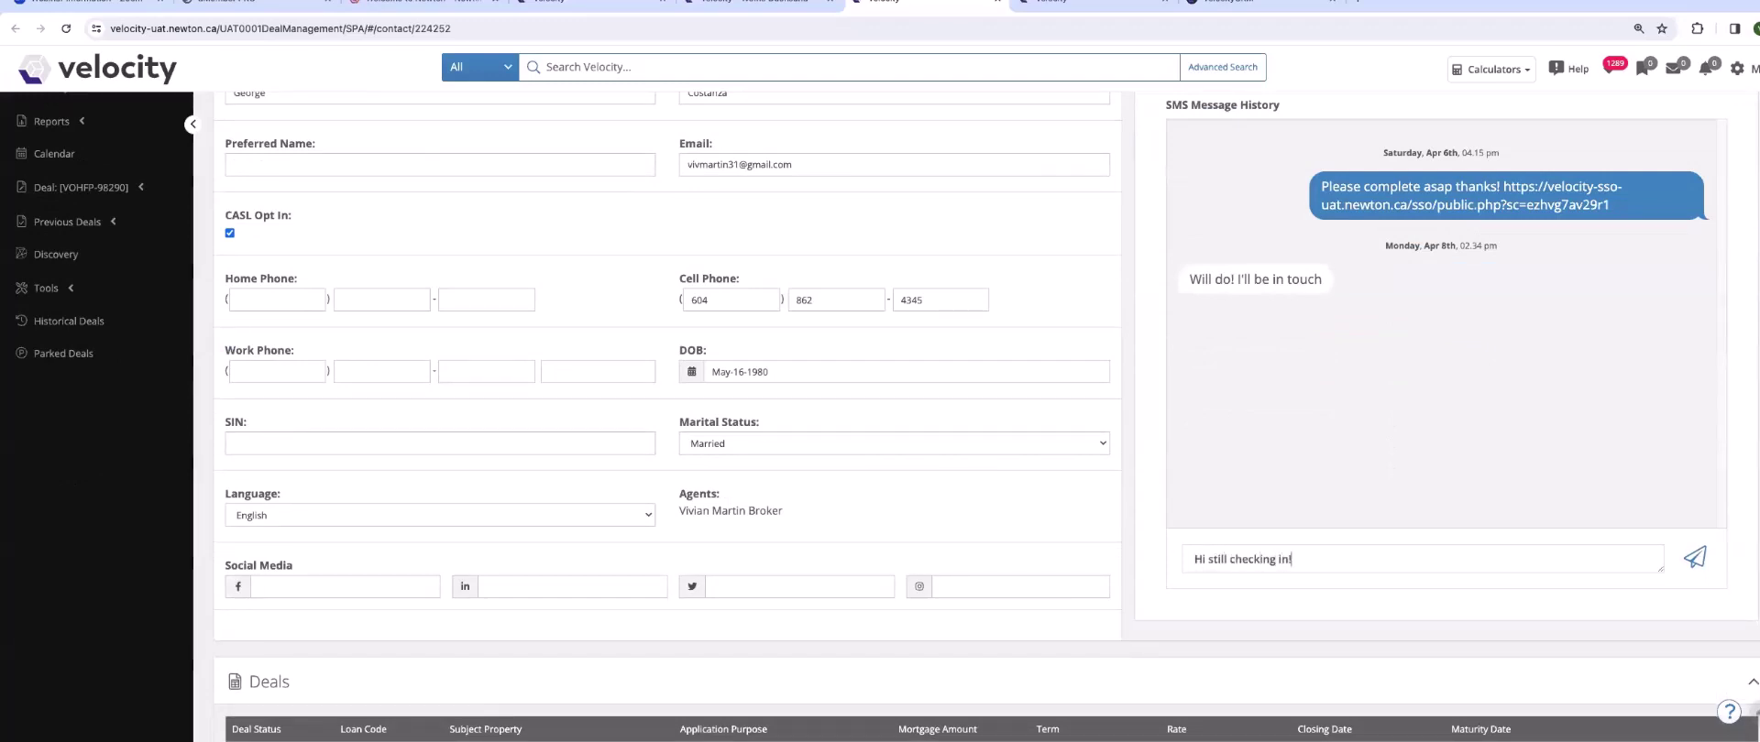
{"action": "type", "text": " How are things going?"}
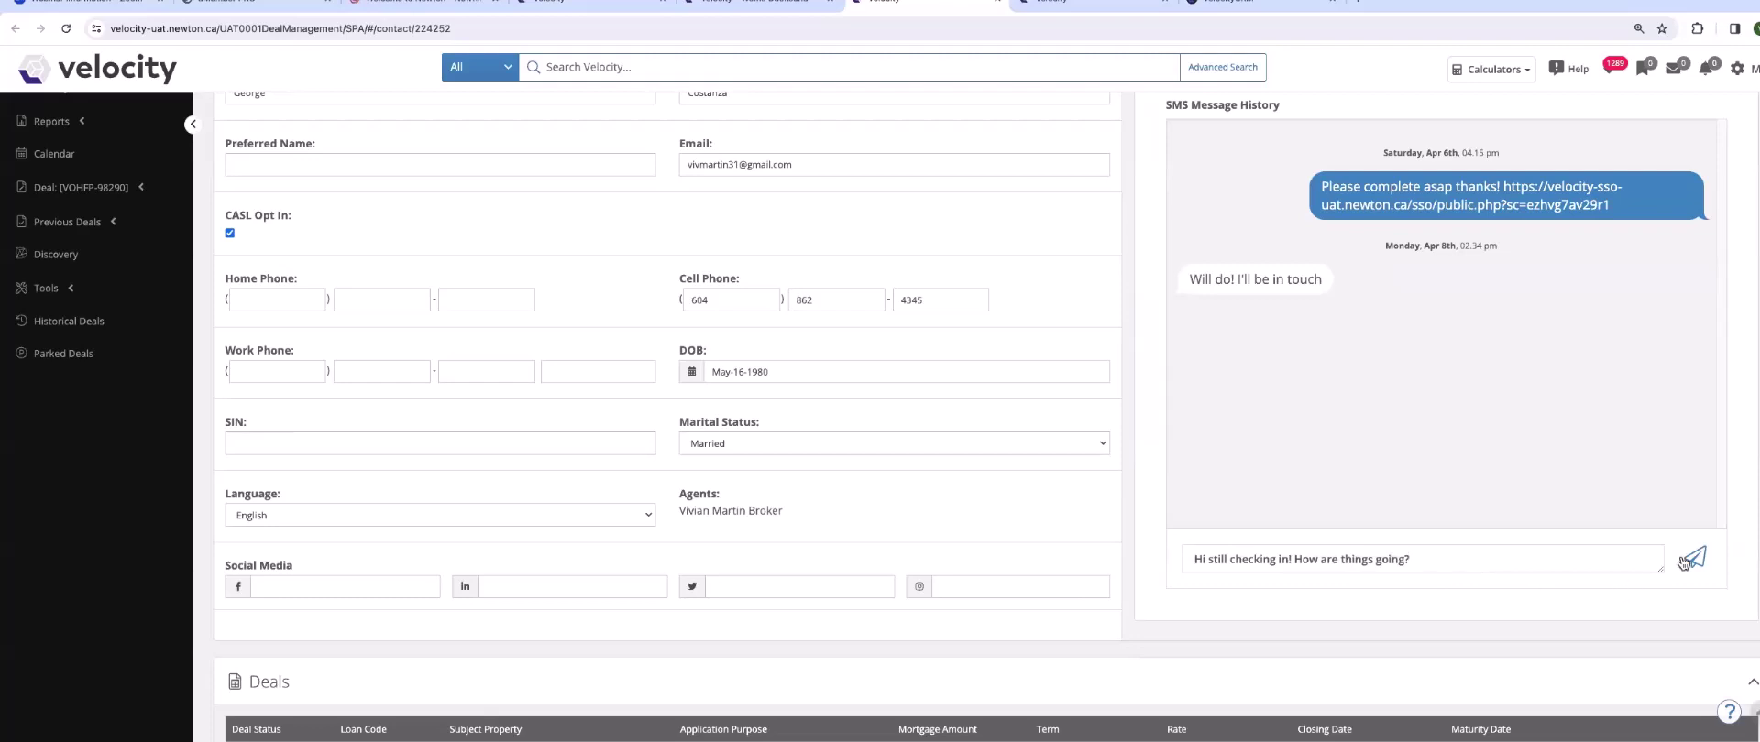
{"action": "left_click", "coordinate": [1695, 559]}
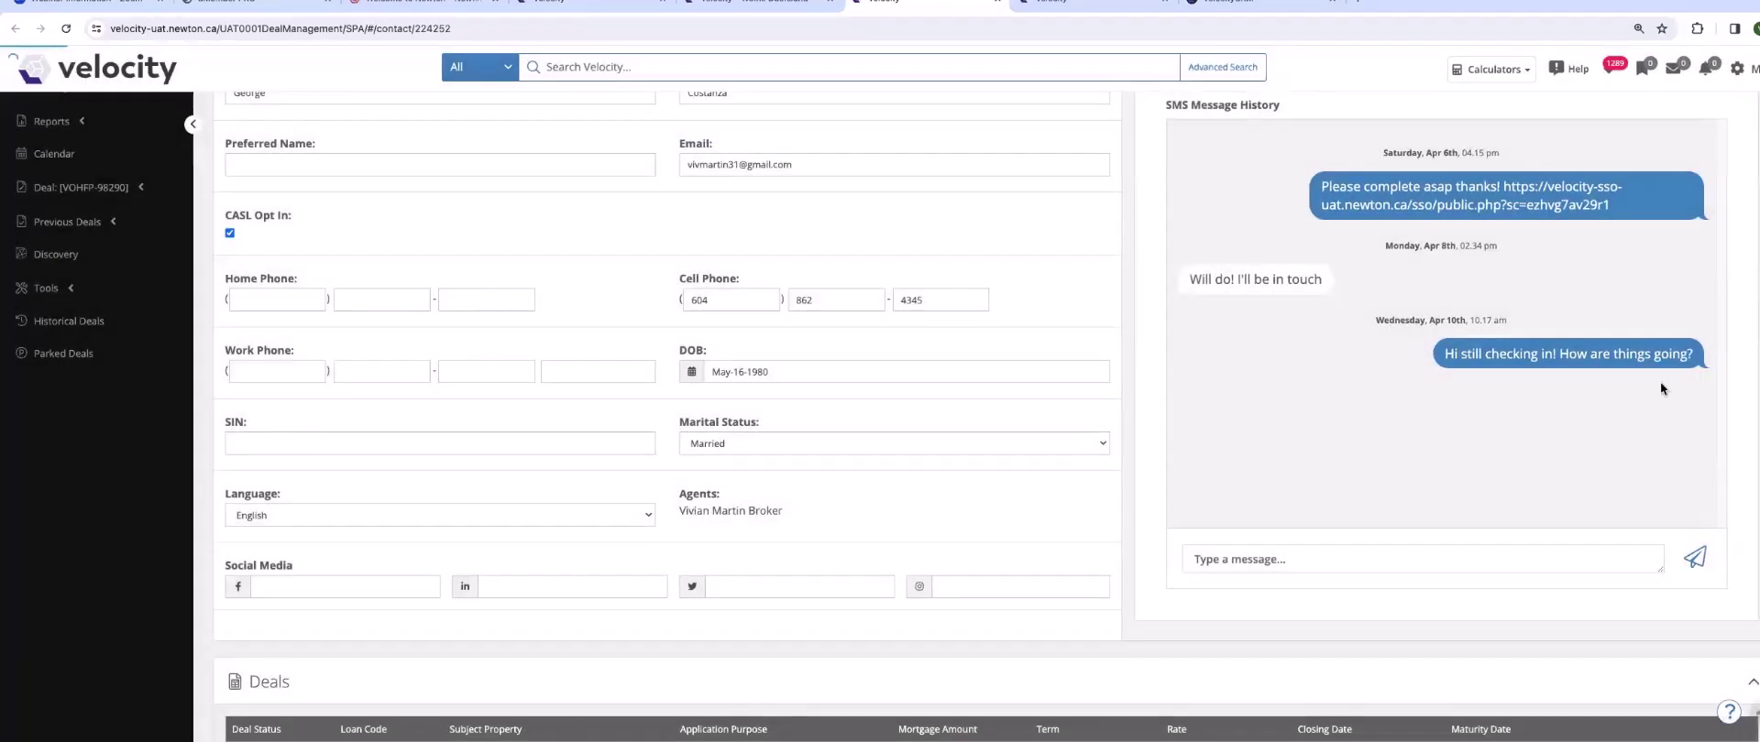
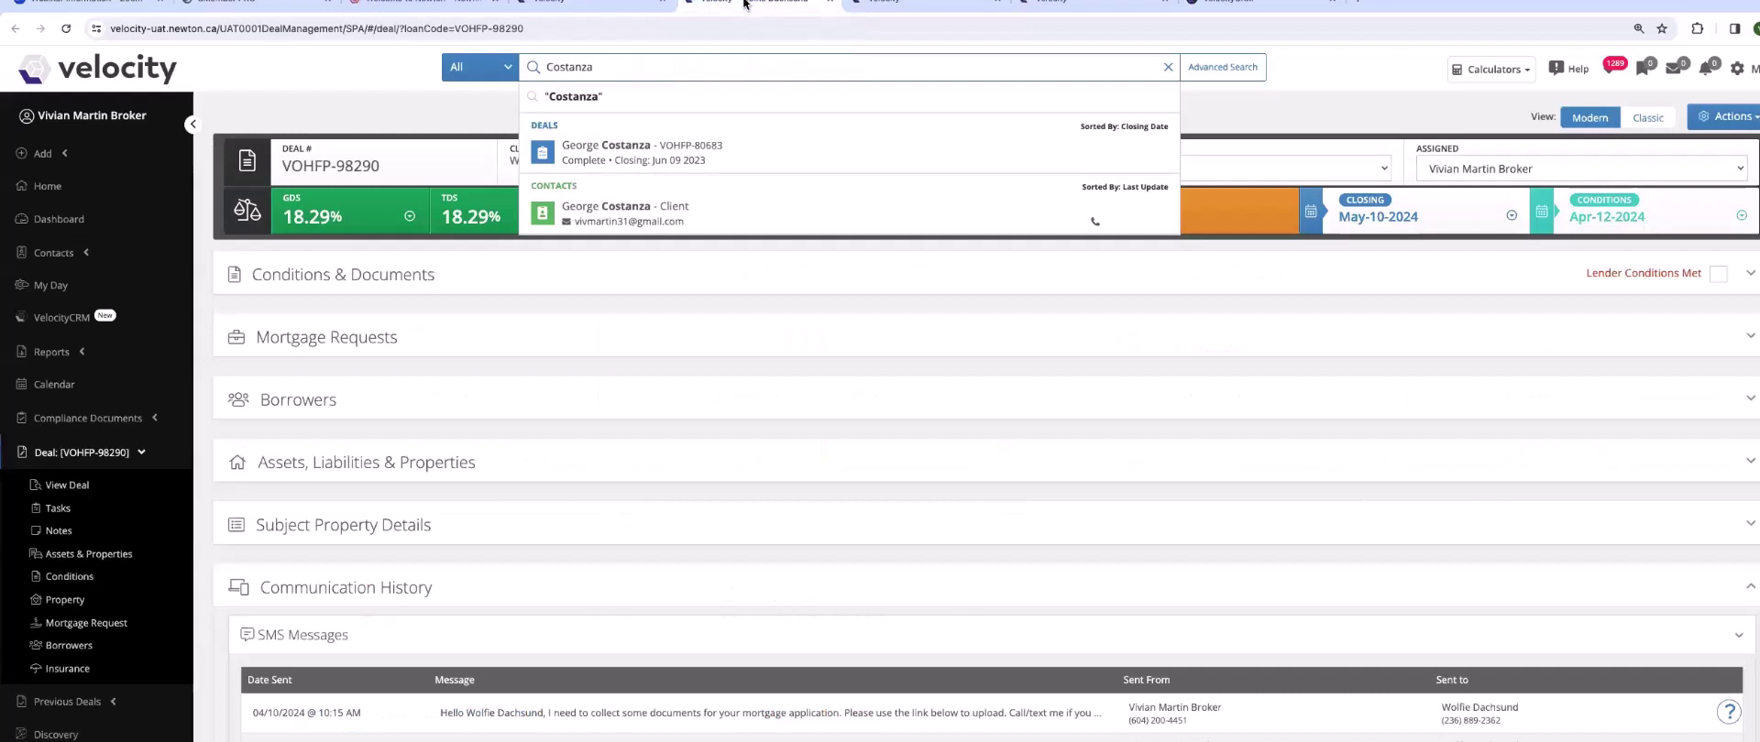
- Clear the previous global search and expand Subject Property Details
{"action": "left_click_drag", "start_coordinate": [625, 69], "coordinate": [522, 68]}
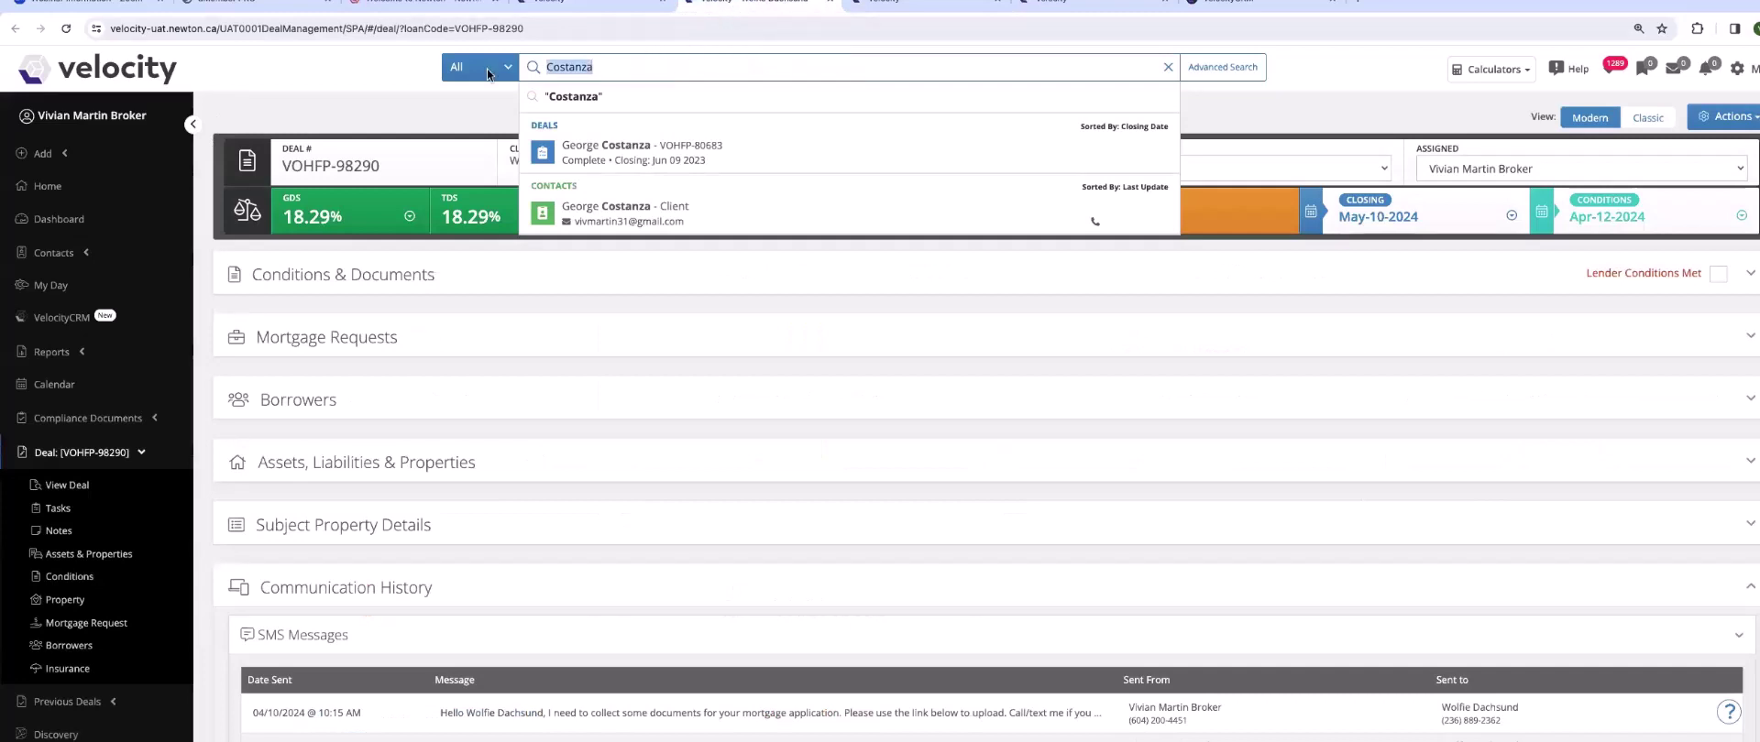
{"action": "key", "text": "BackSpace"}
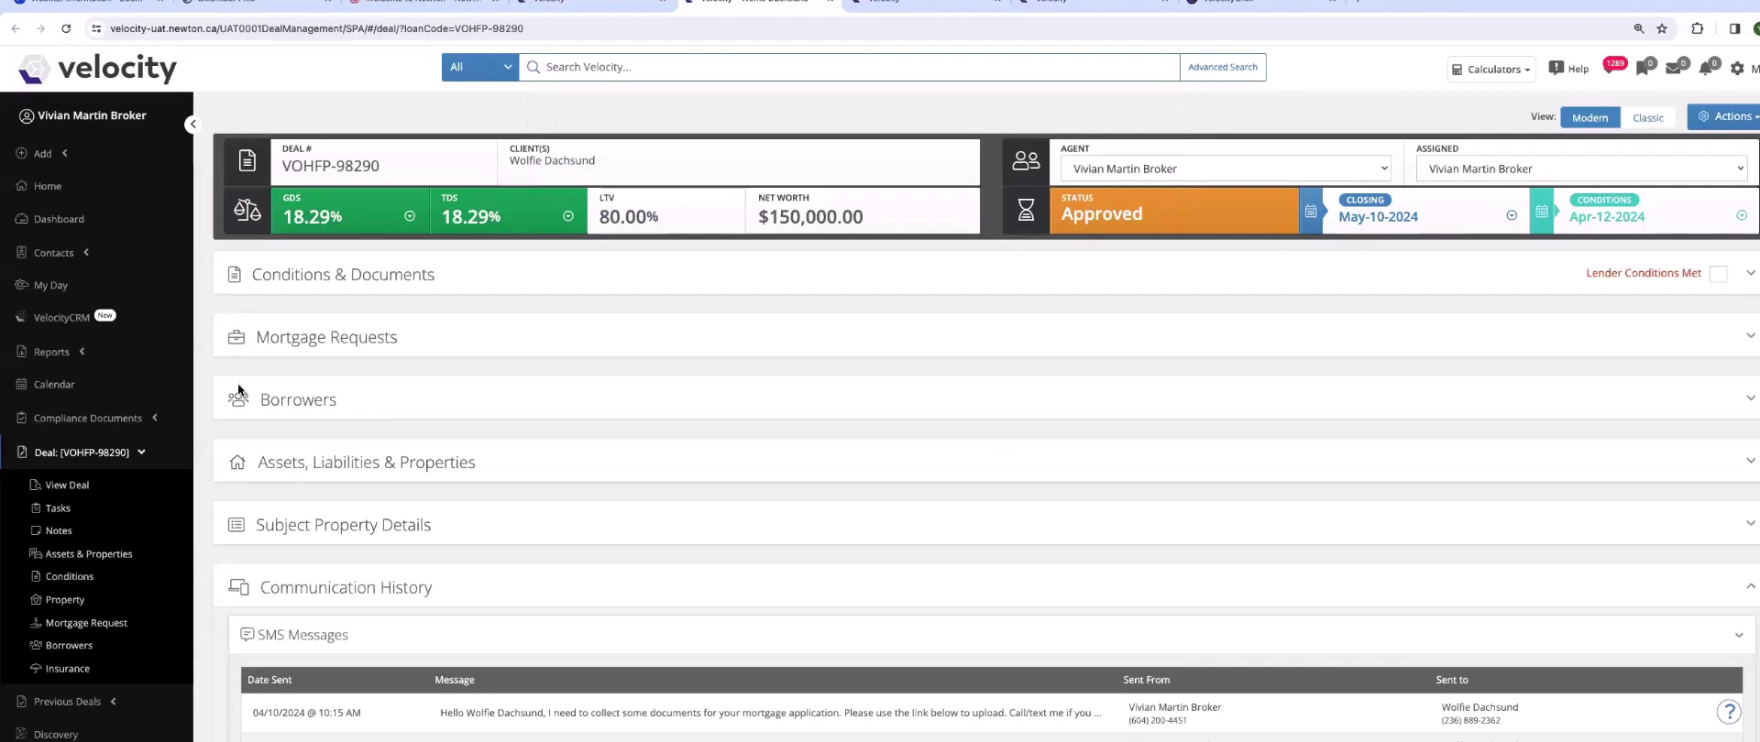
{"action": "left_click", "coordinate": [235, 526]}
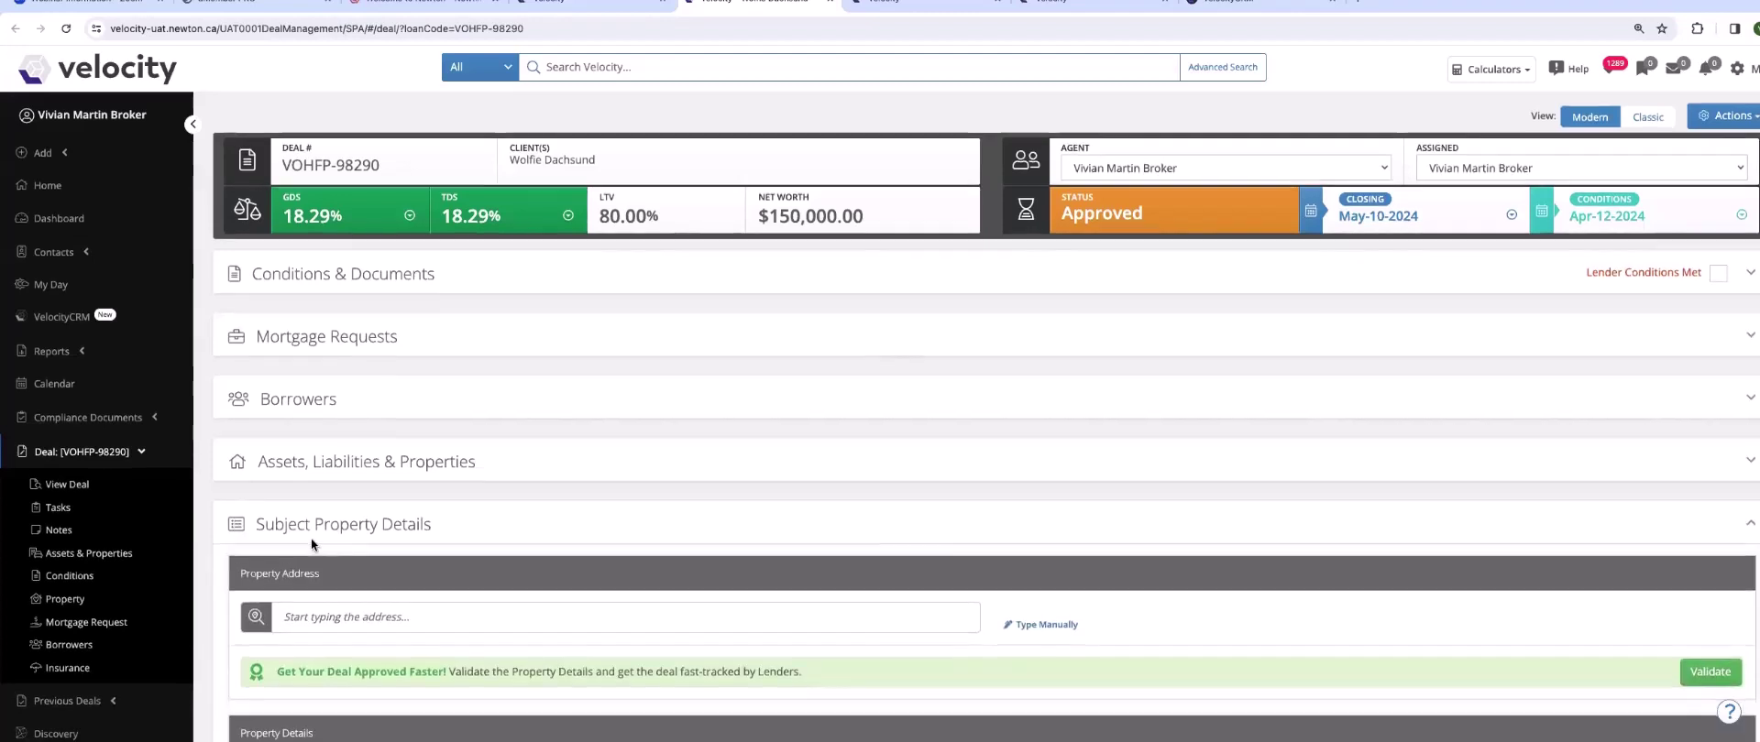
{"action": "scroll", "coordinate": [311, 537], "scroll_direction": "down", "scroll_amount": 2}
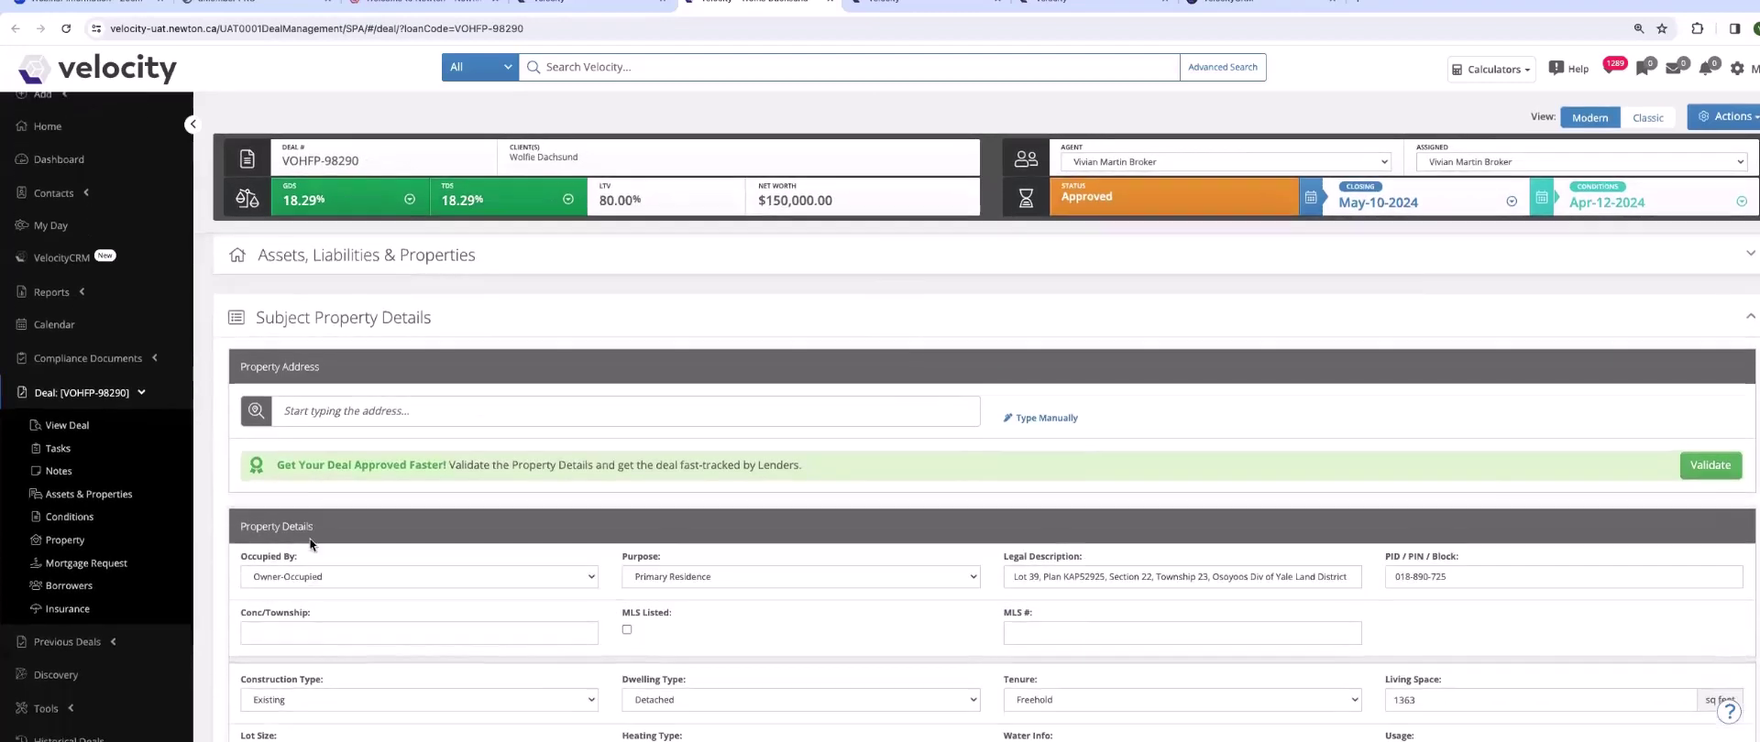
{"action": "left_click", "coordinate": [304, 414]}
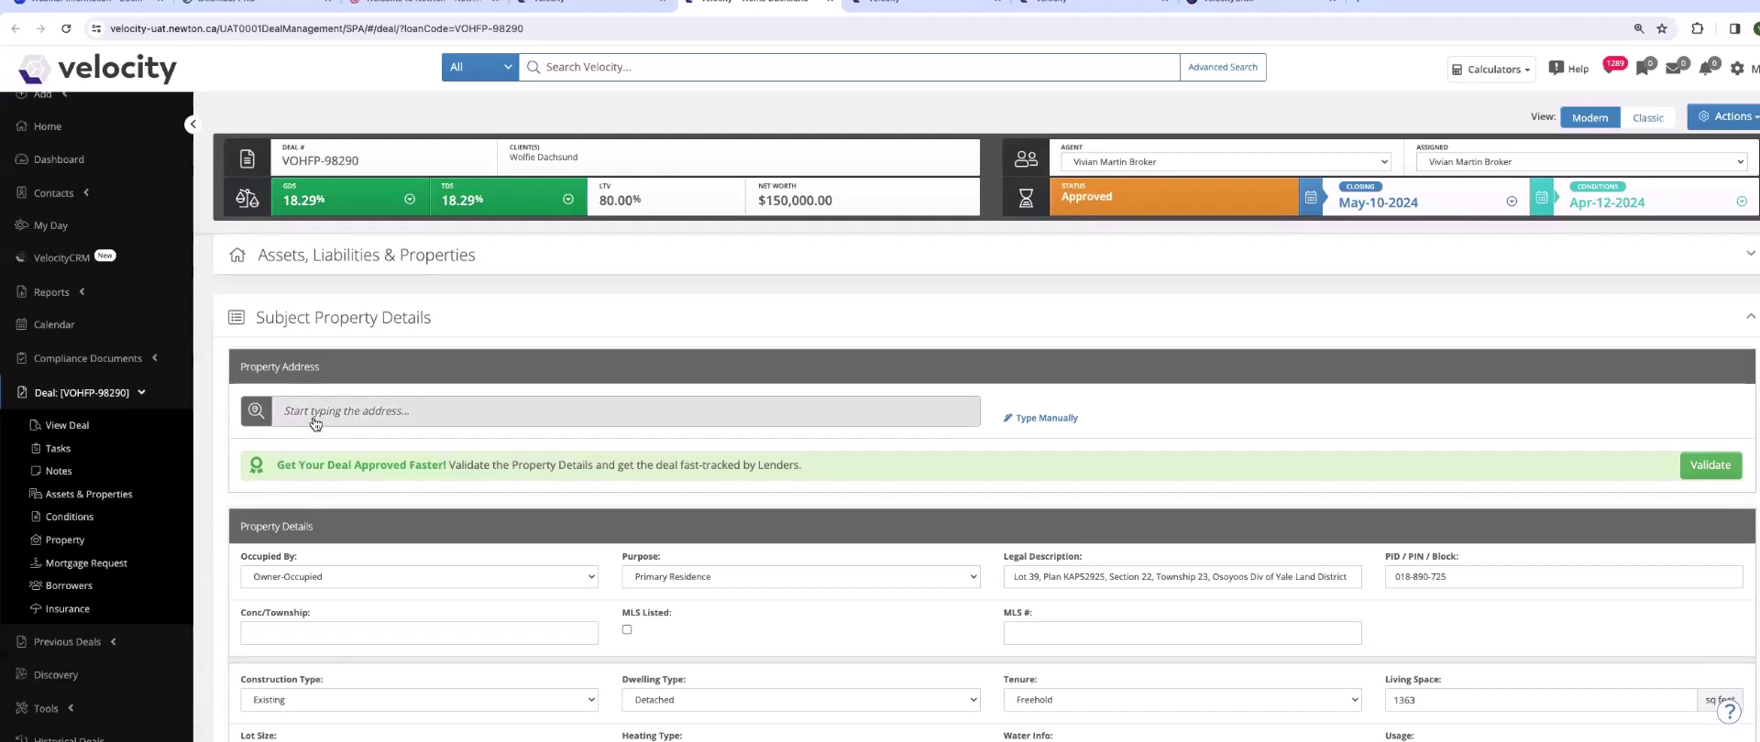
{"action": "left_click", "coordinate": [316, 419]}
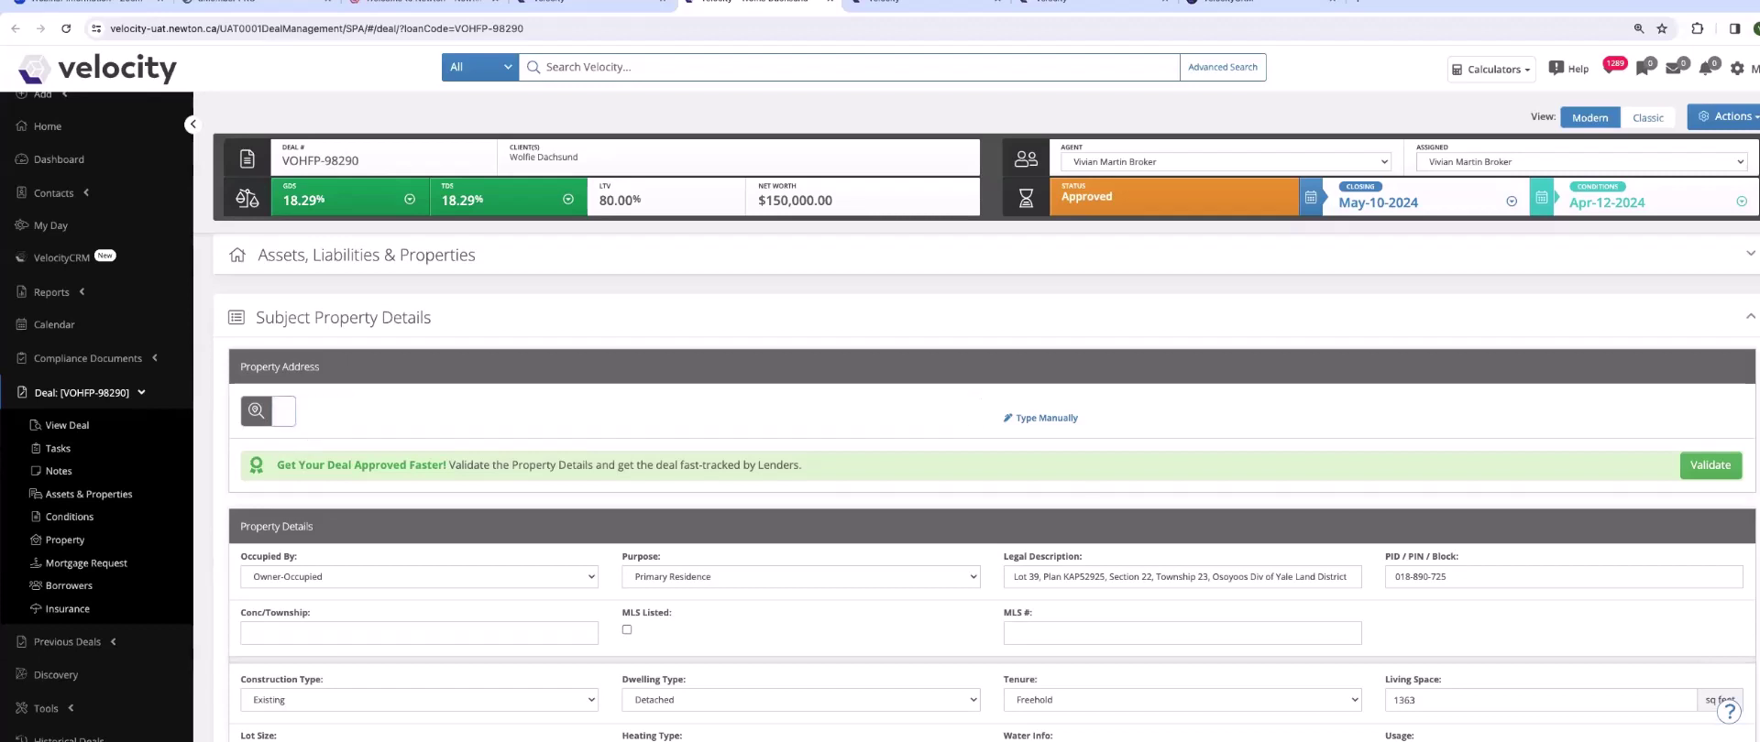
{"action": "left_click", "coordinate": [1044, 418]}
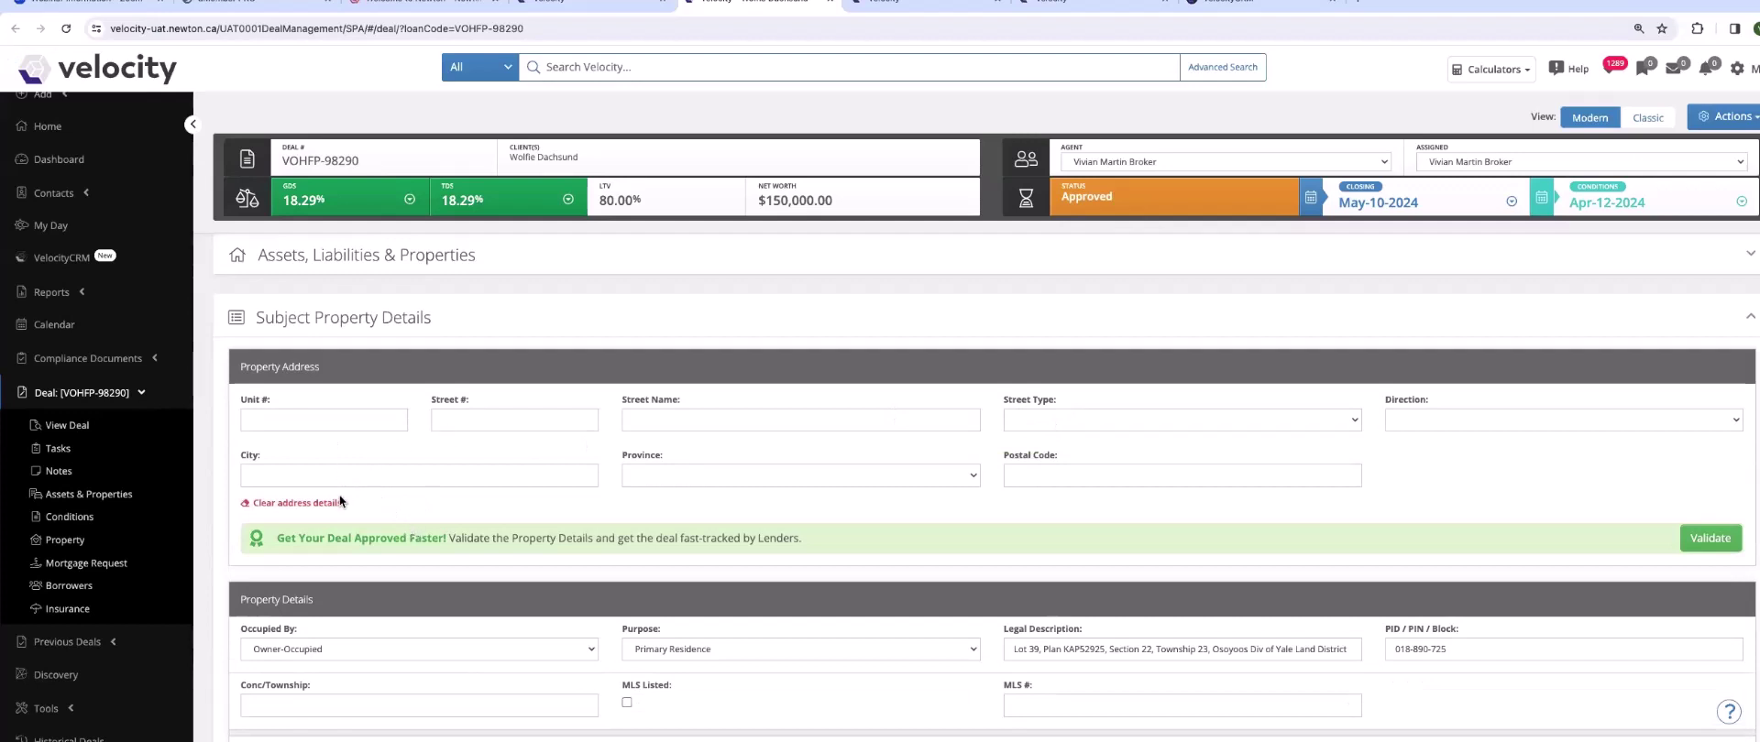
{"action": "left_click", "coordinate": [466, 424]}
{"action": "type", "text": "3001"}
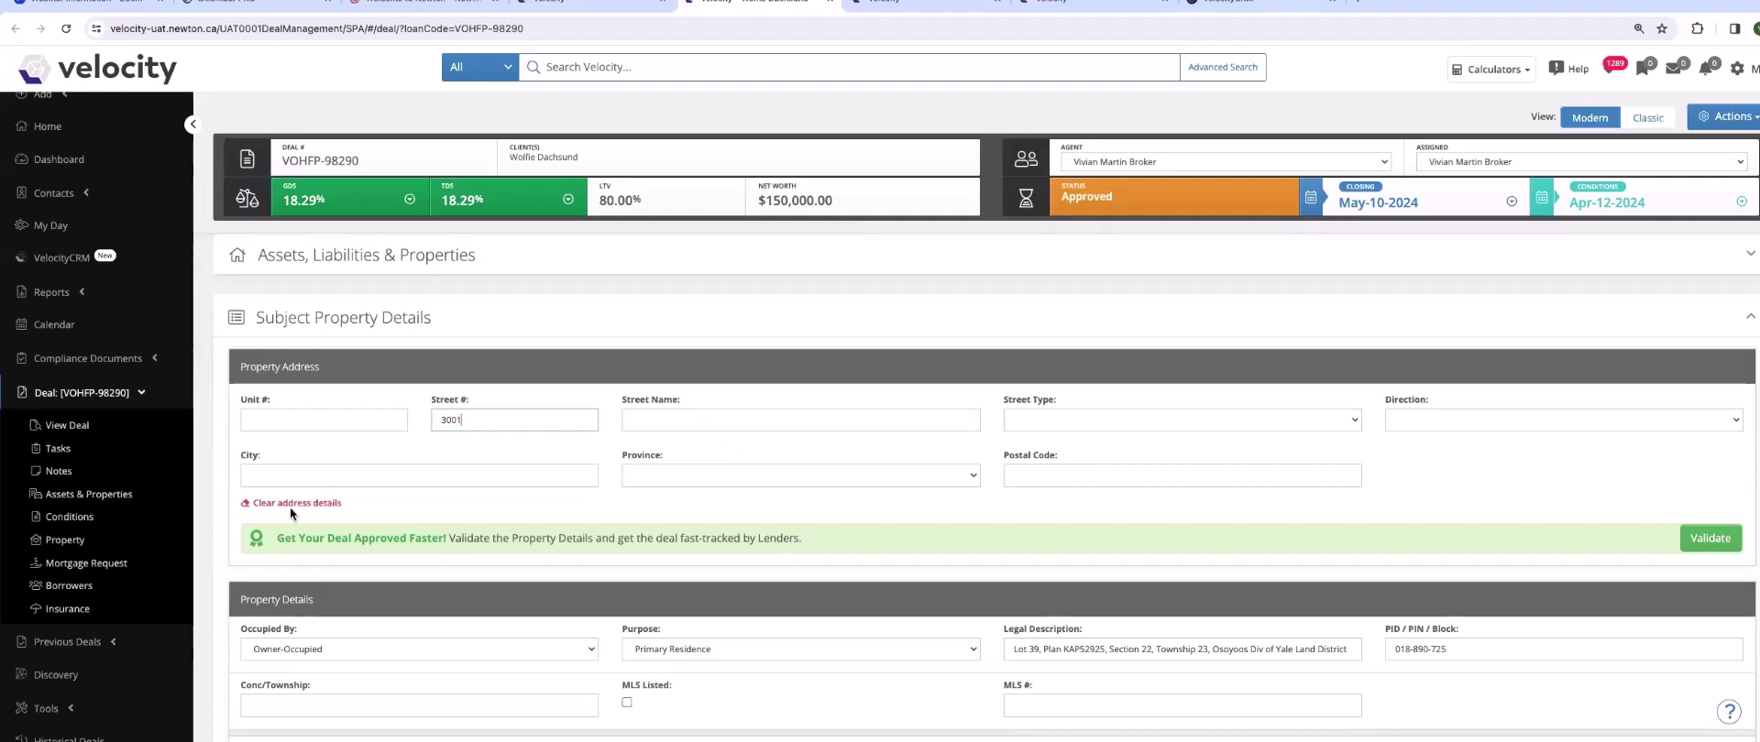
{"action": "left_click", "coordinate": [291, 504]}
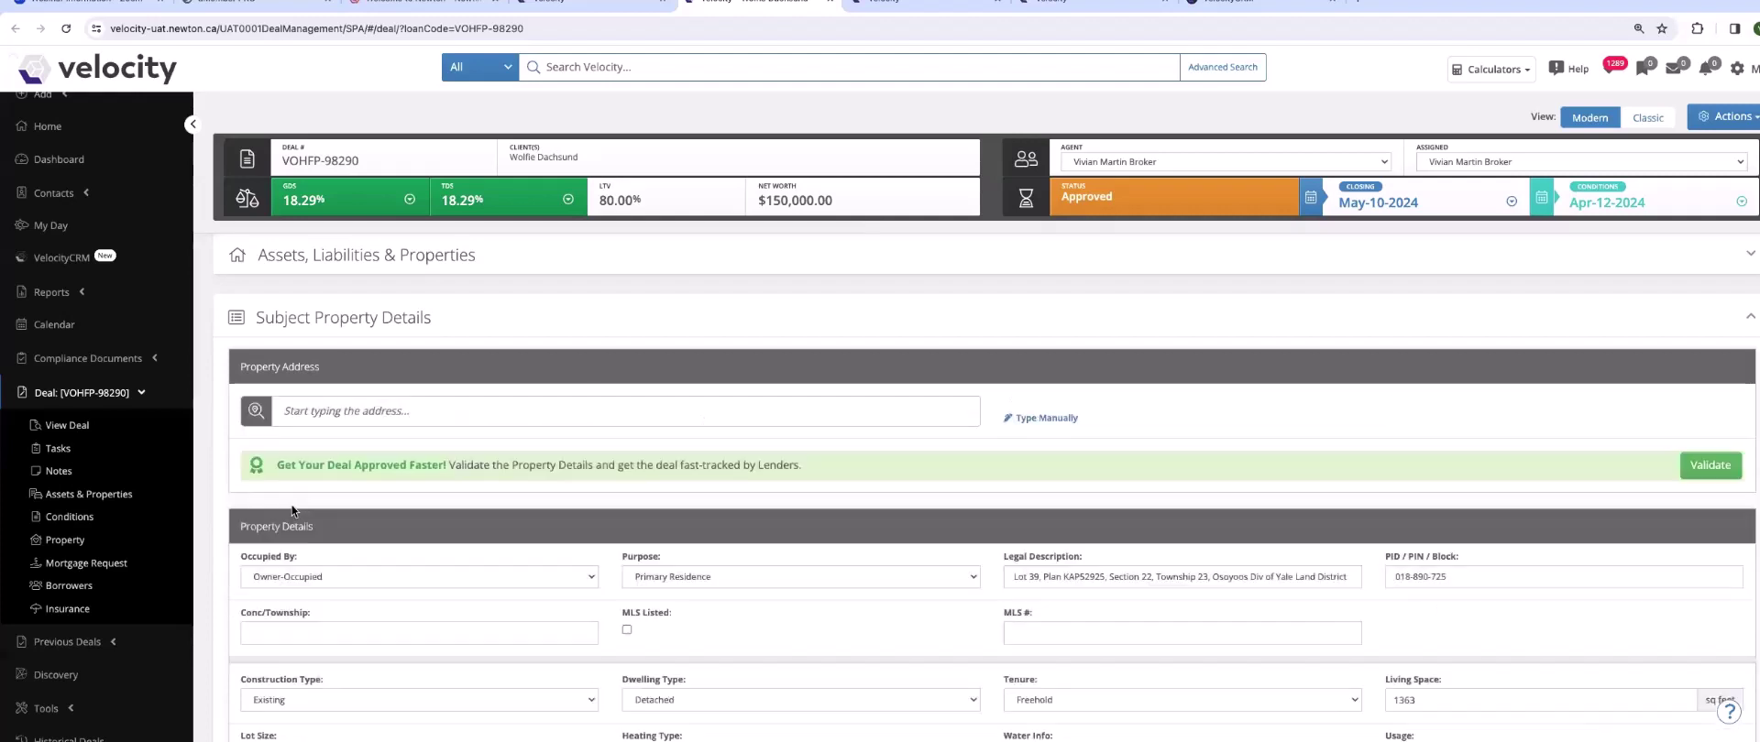
{"action": "left_click", "coordinate": [318, 408]}
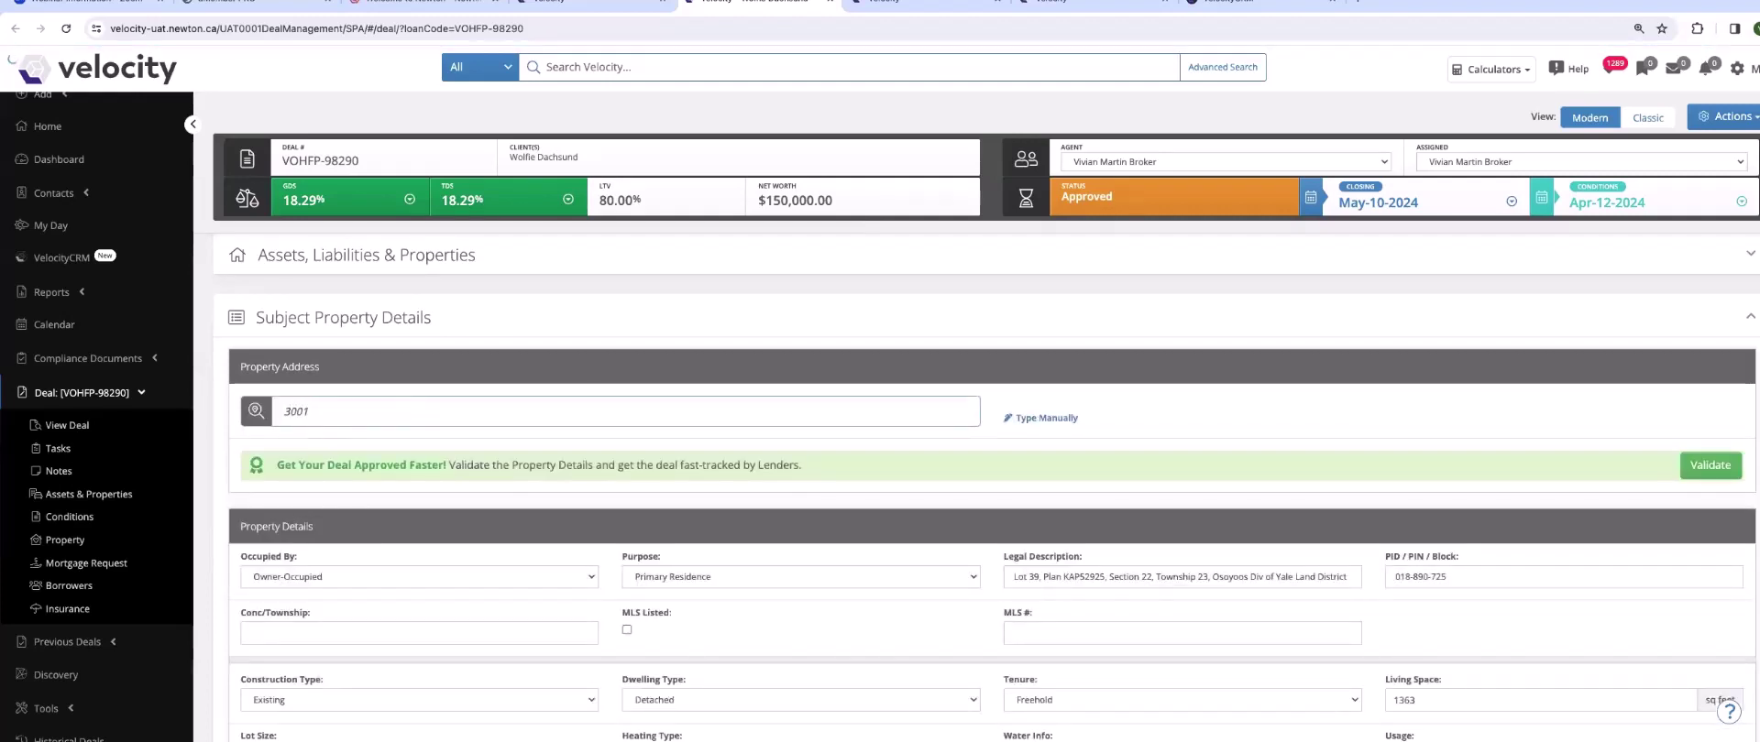
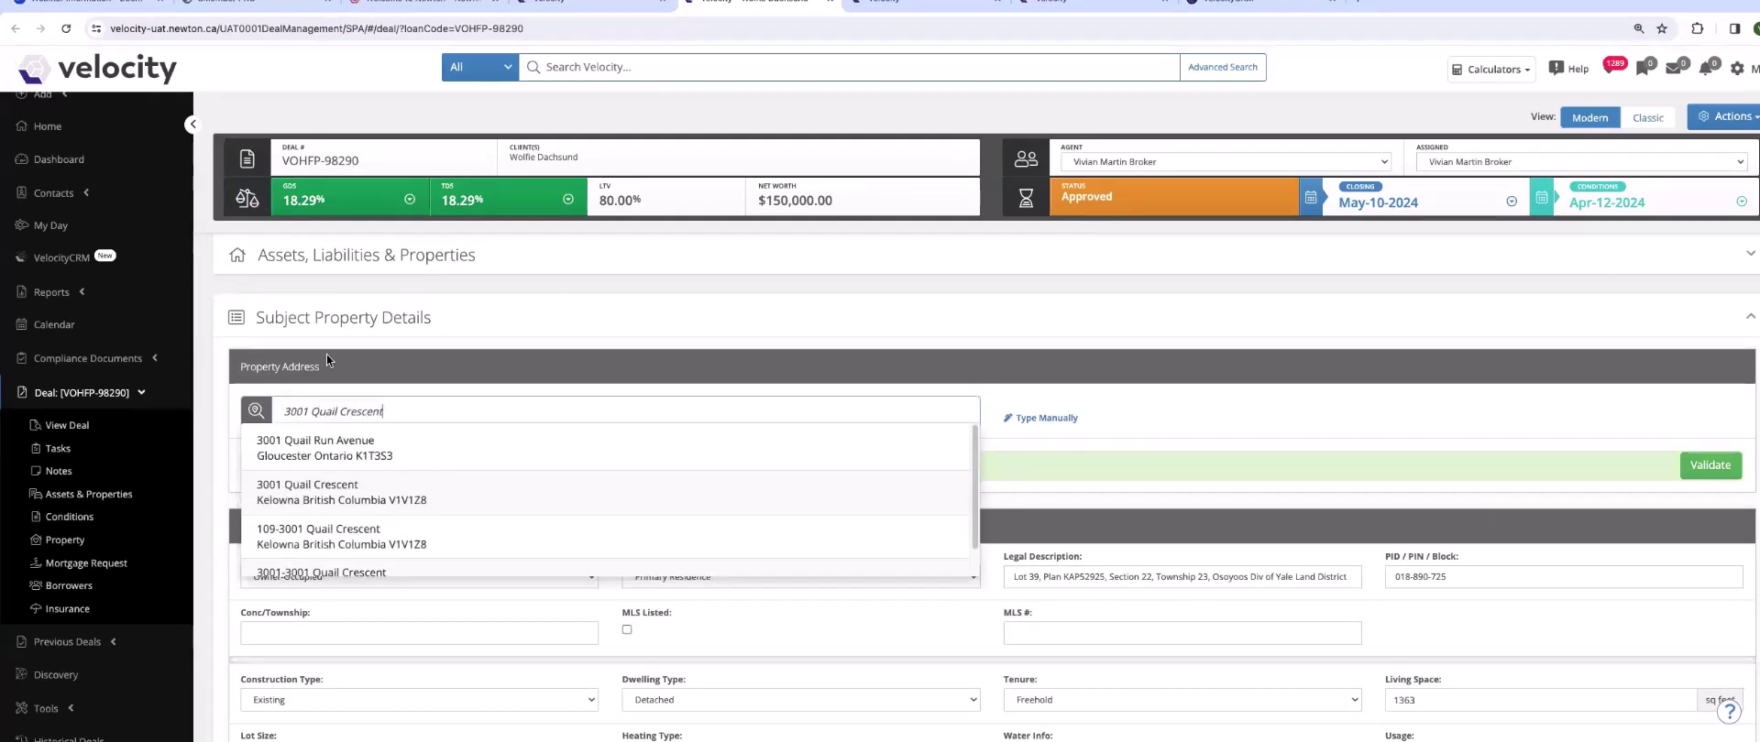
{"action": "left_click", "coordinate": [361, 443]}
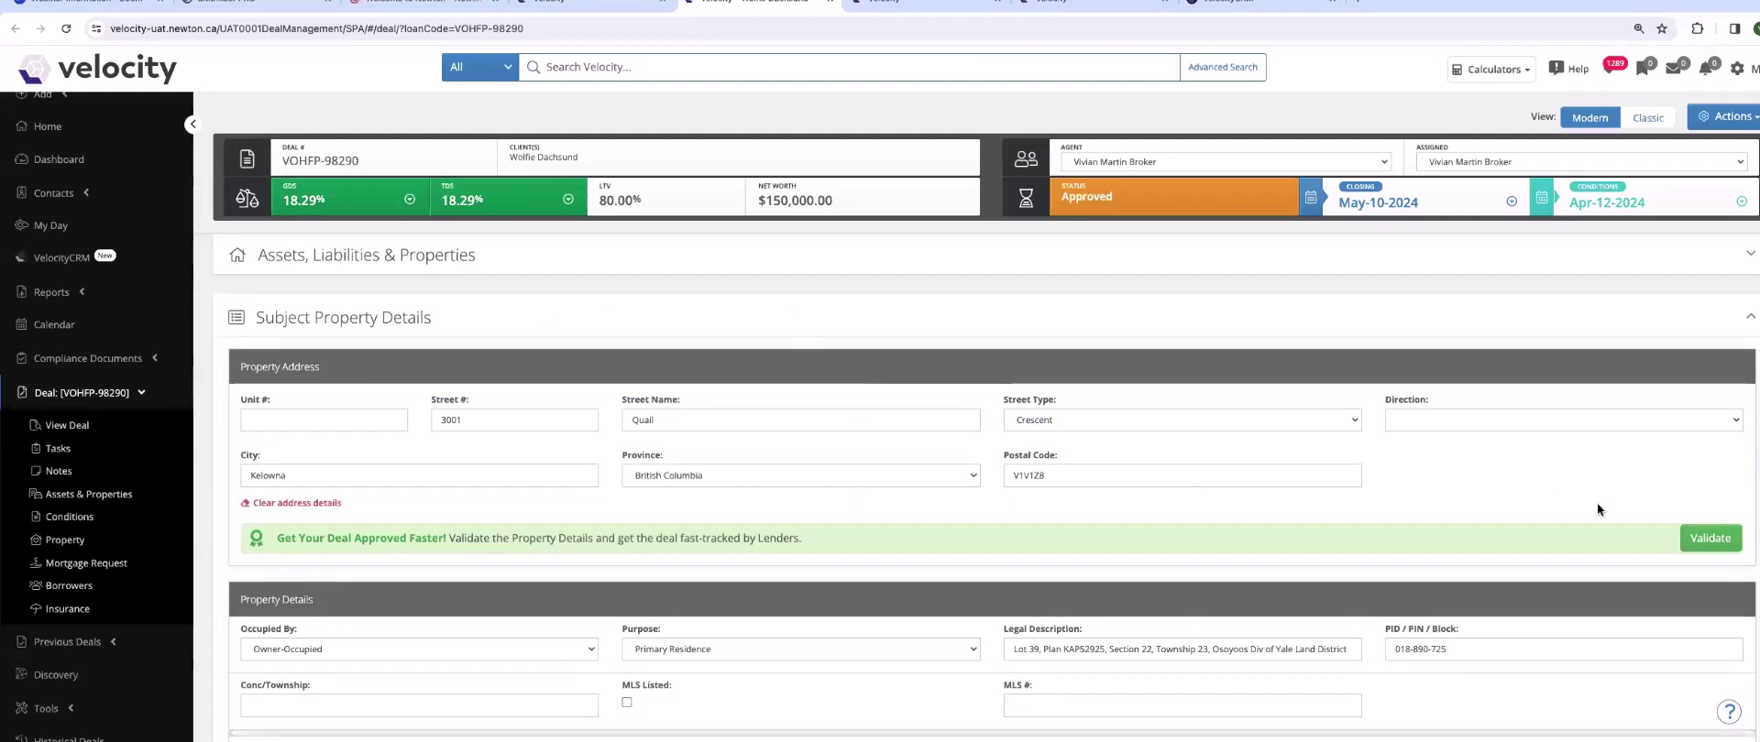
{"action": "left_click", "coordinate": [1708, 538]}
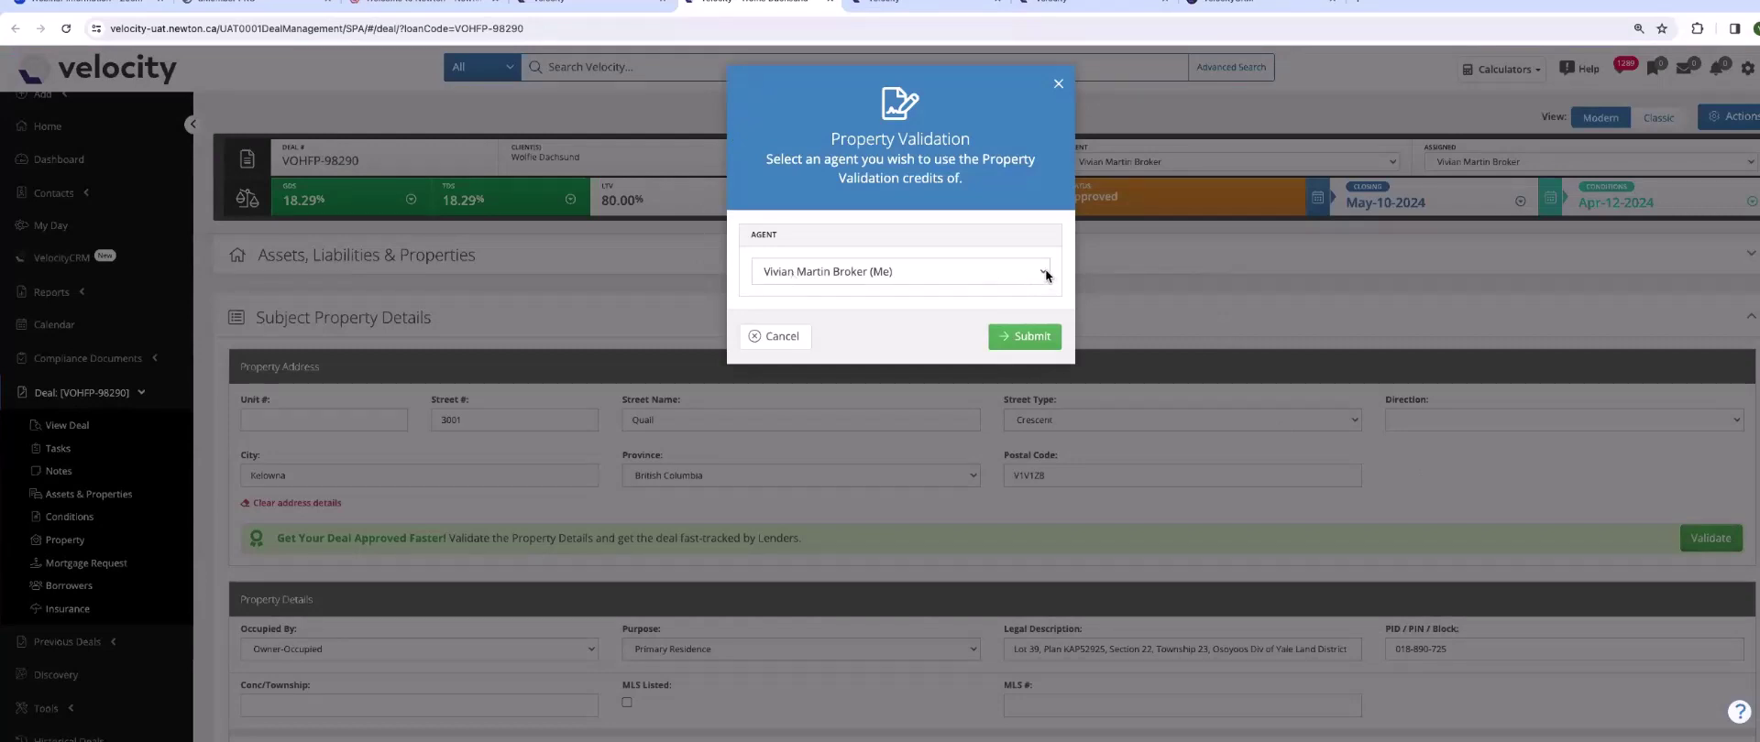
{"action": "left_click", "coordinate": [1038, 337]}
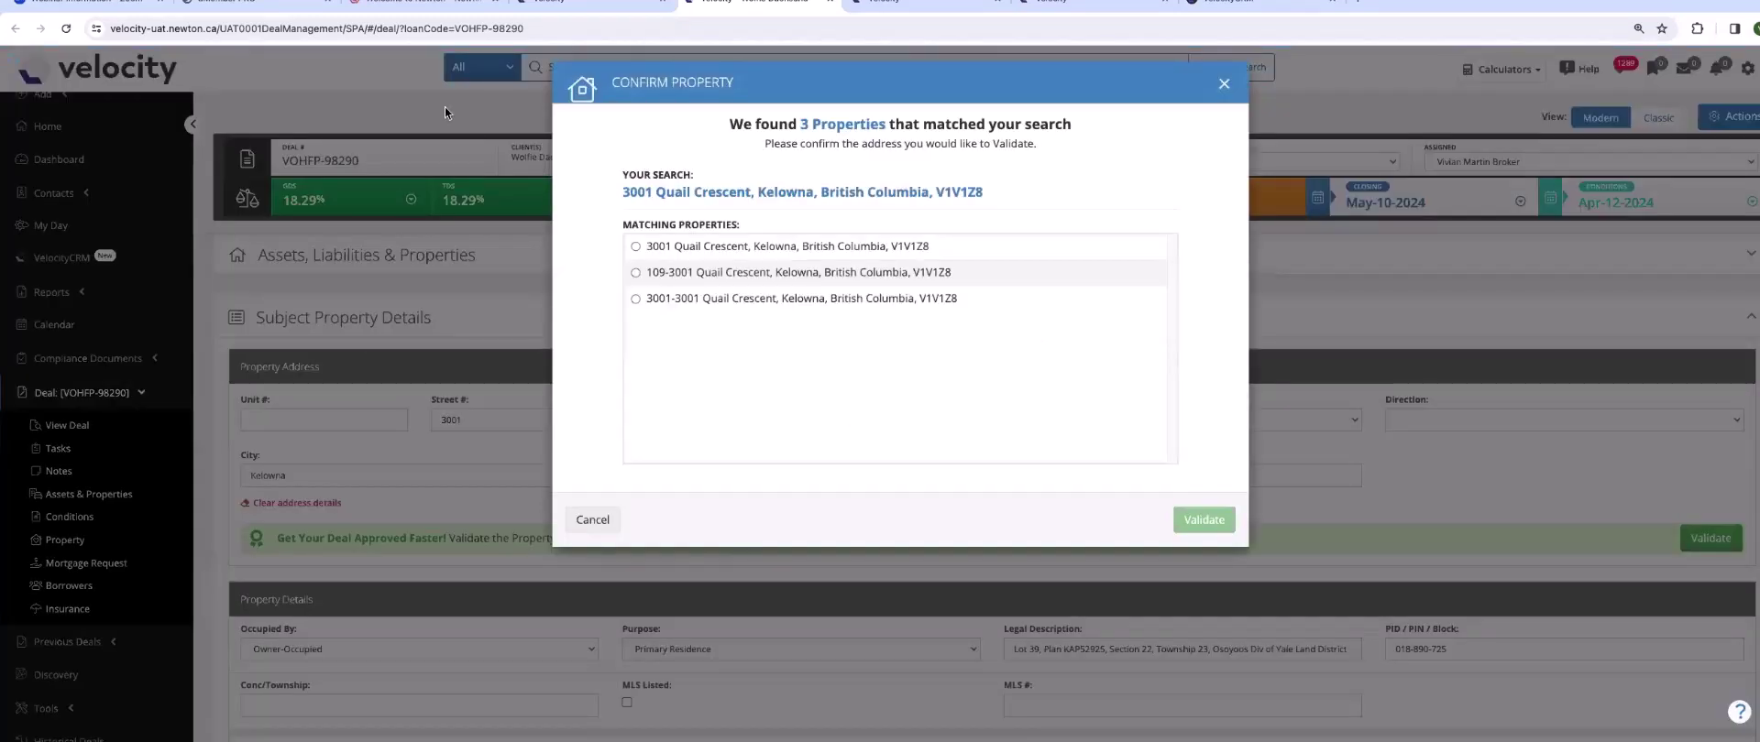
{"action": "left_click", "coordinate": [672, 242]}
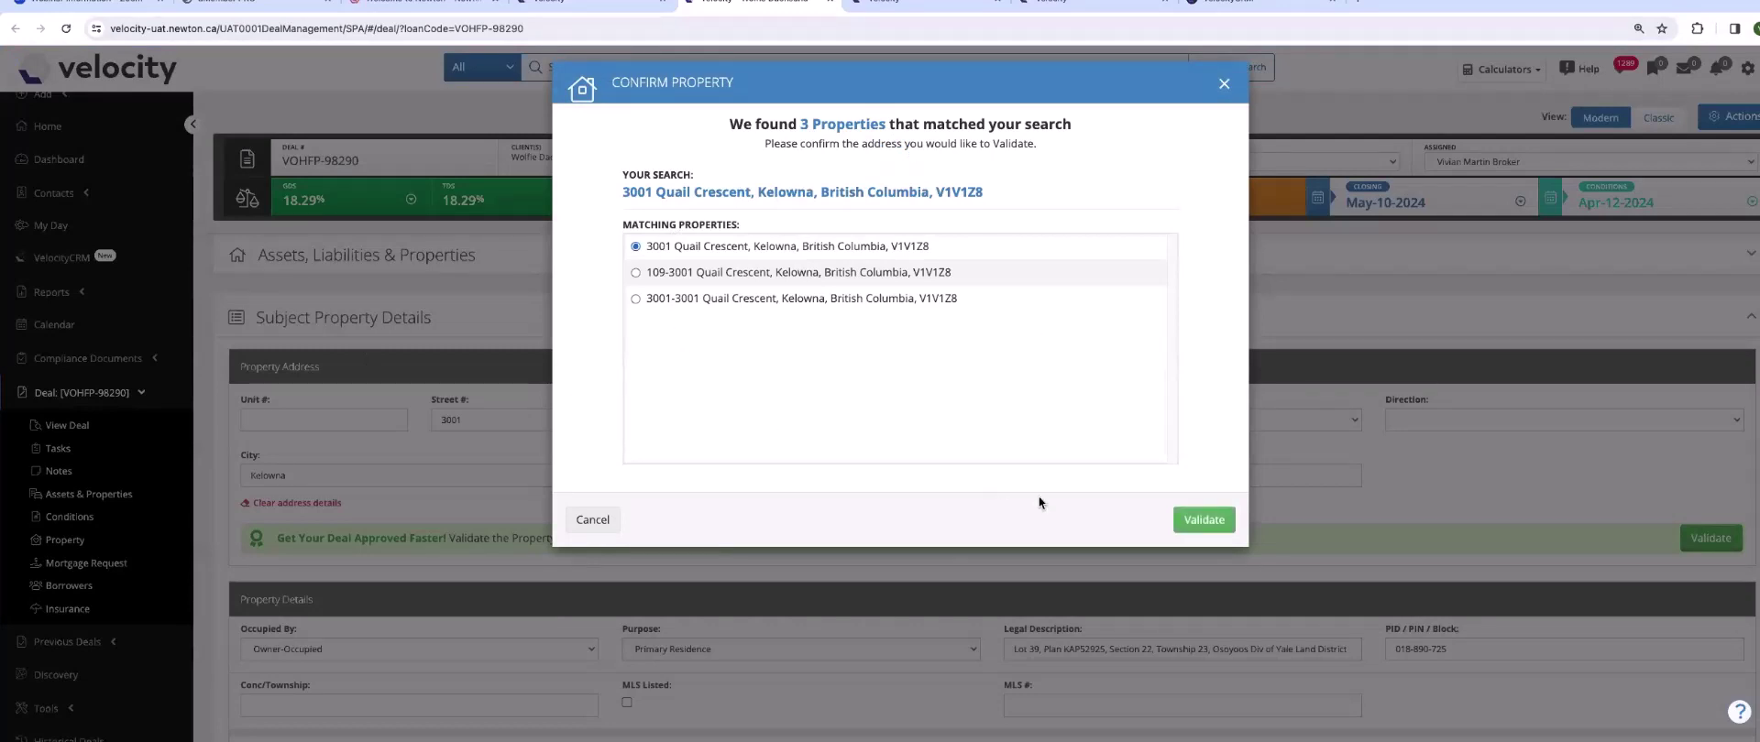
{"action": "left_click", "coordinate": [1199, 519]}
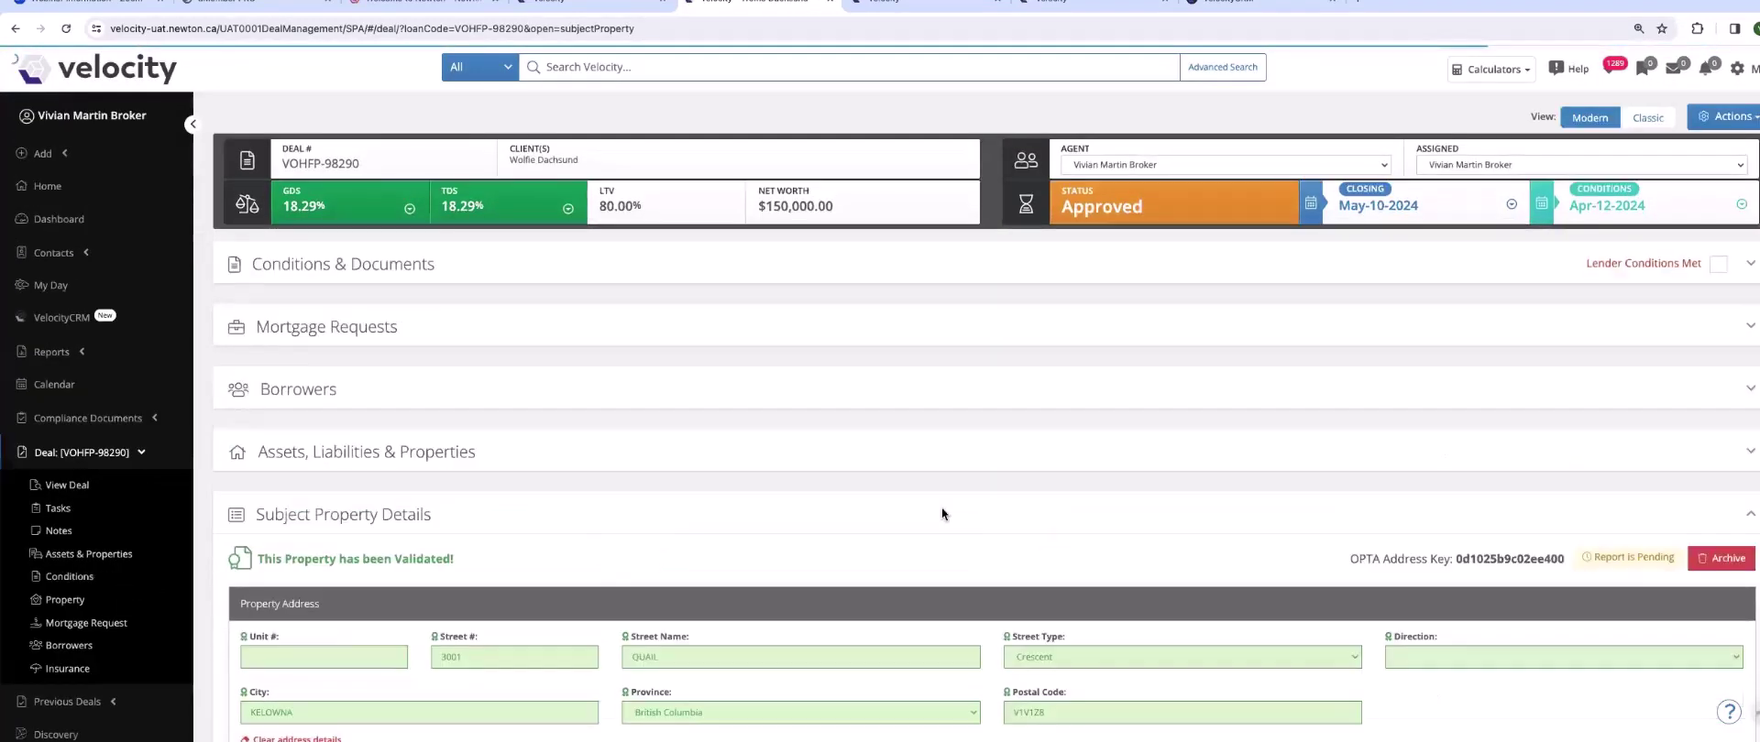
- Reload the deal page and open the OPTA report from the View button beside the OPTA Address Key
{"action": "scroll", "coordinate": [944, 511], "scroll_direction": "down", "scroll_amount": 2}
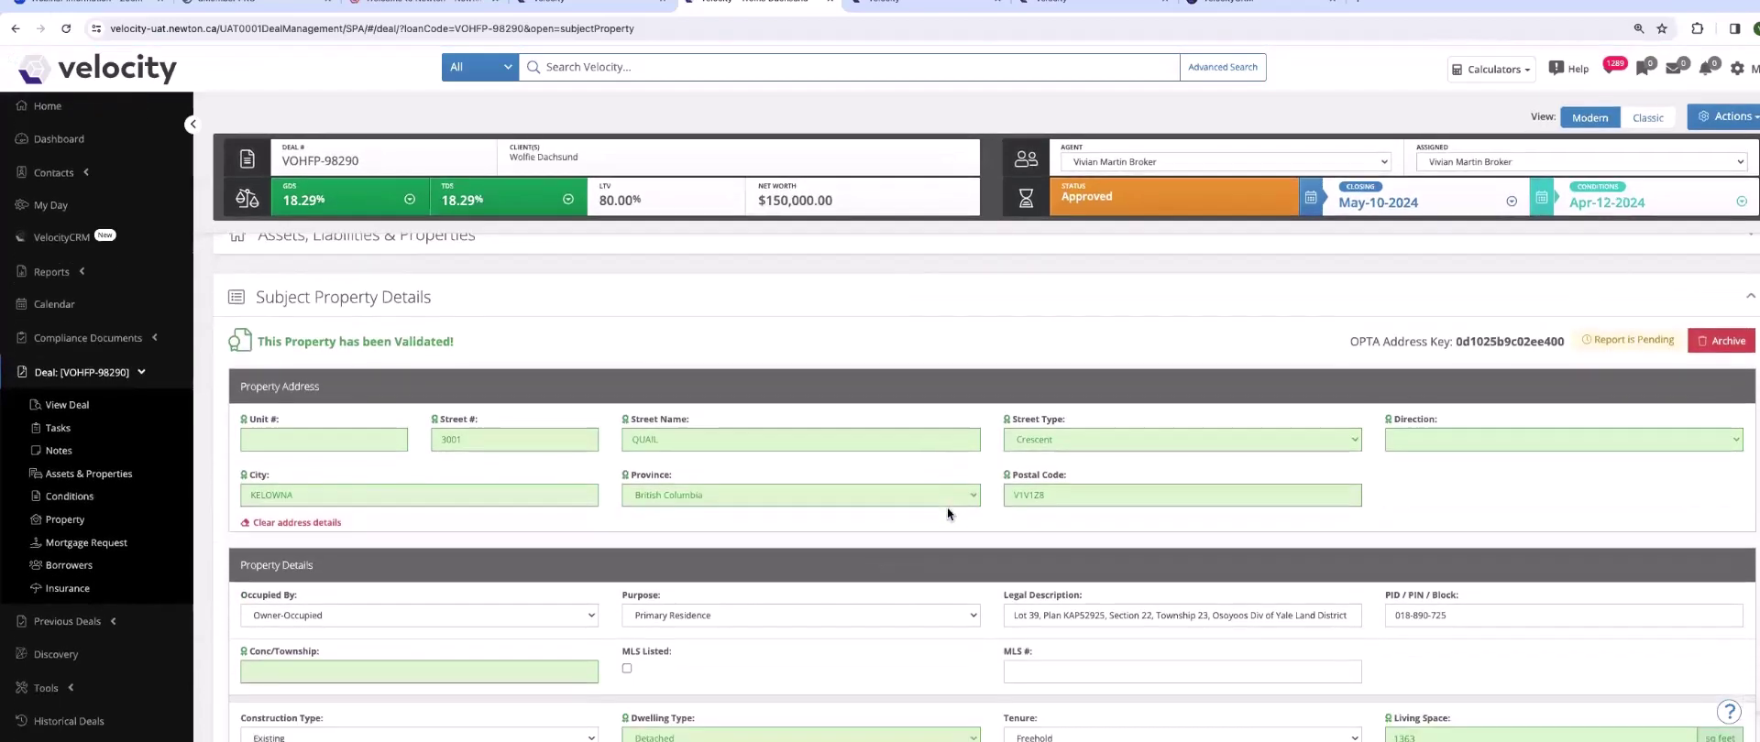
{"action": "scroll", "coordinate": [947, 510], "scroll_direction": "down", "scroll_amount": 2}
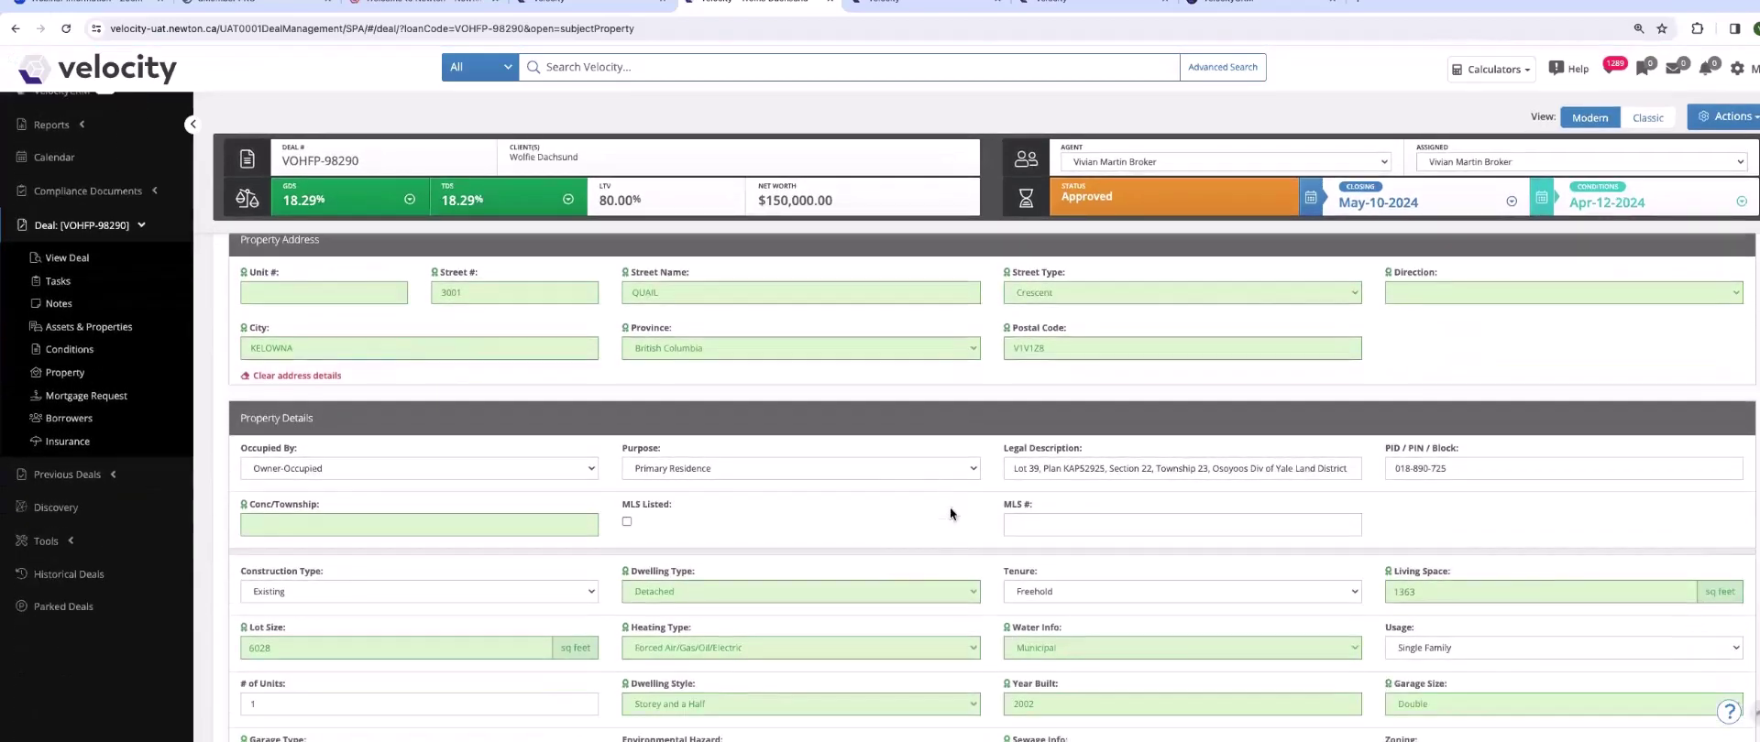
{"action": "scroll", "coordinate": [949, 512], "scroll_direction": "down", "scroll_amount": 2}
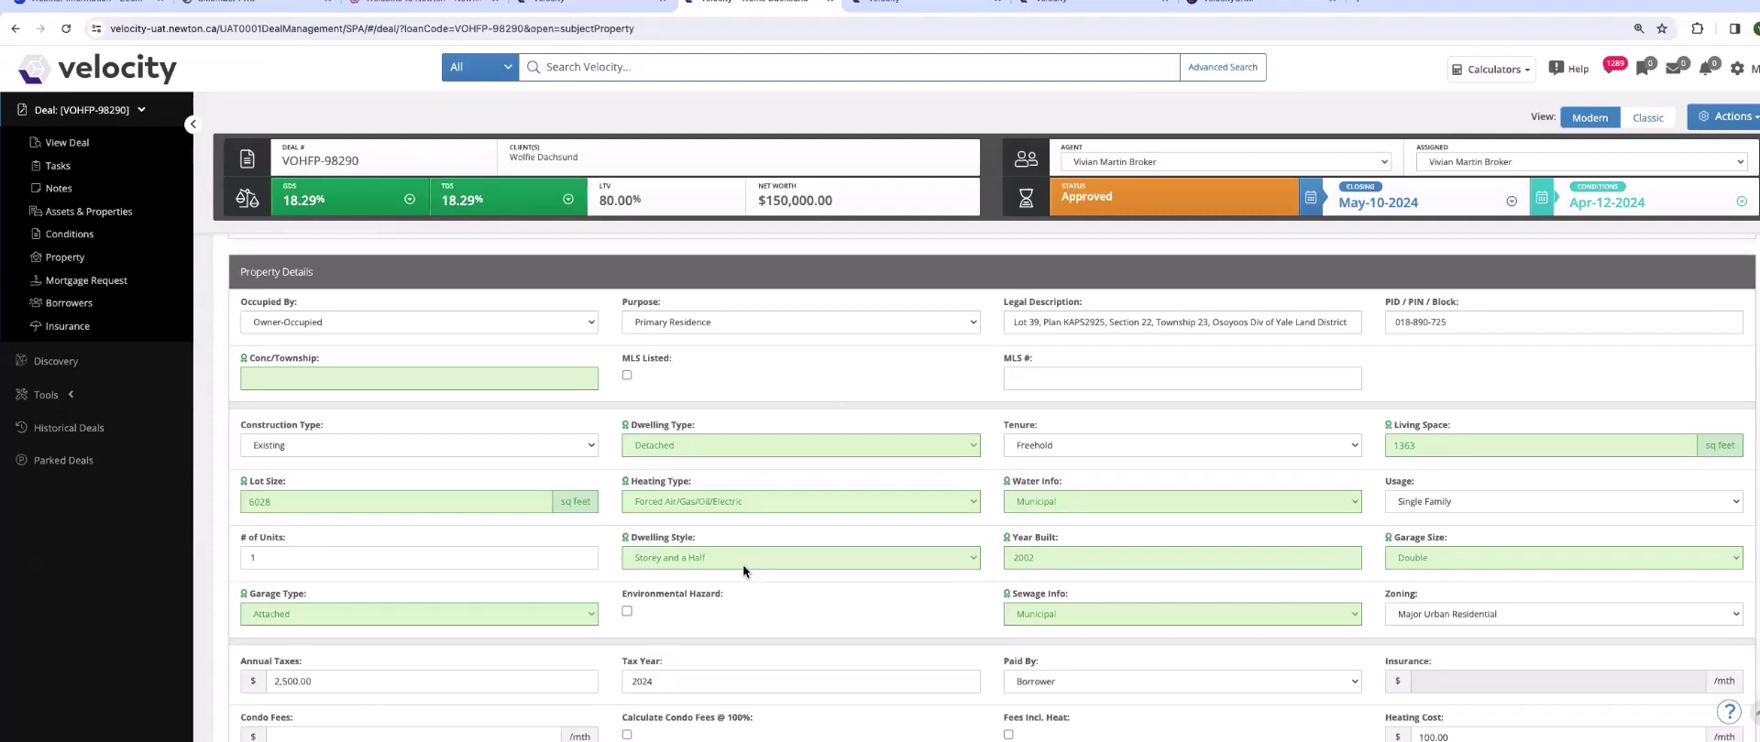
{"action": "scroll", "coordinate": [1268, 502], "scroll_direction": "up", "scroll_amount": 5}
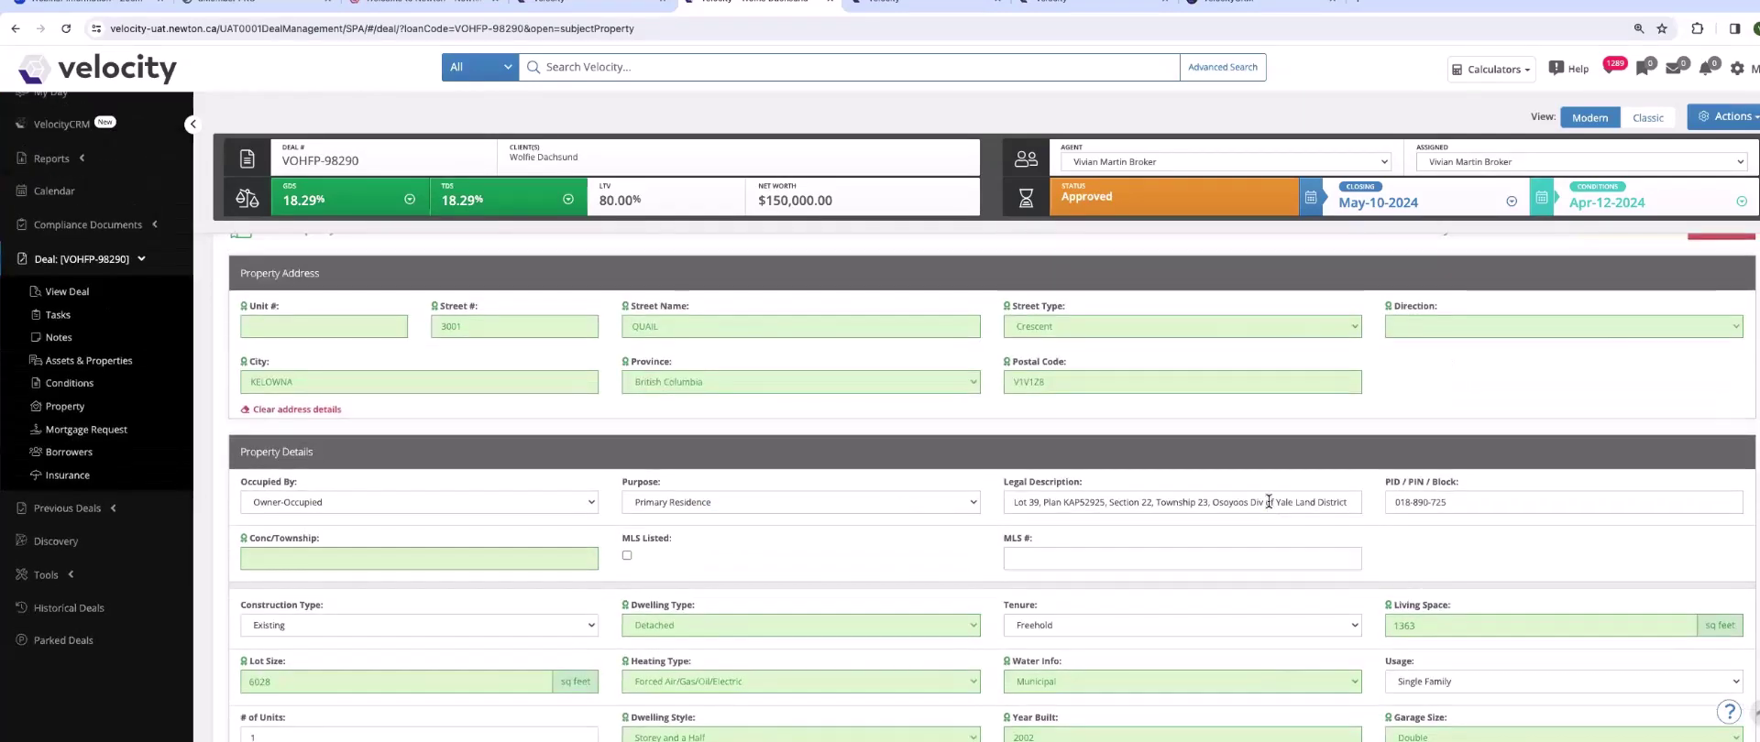
{"action": "scroll", "coordinate": [1273, 501], "scroll_direction": "up", "scroll_amount": 1}
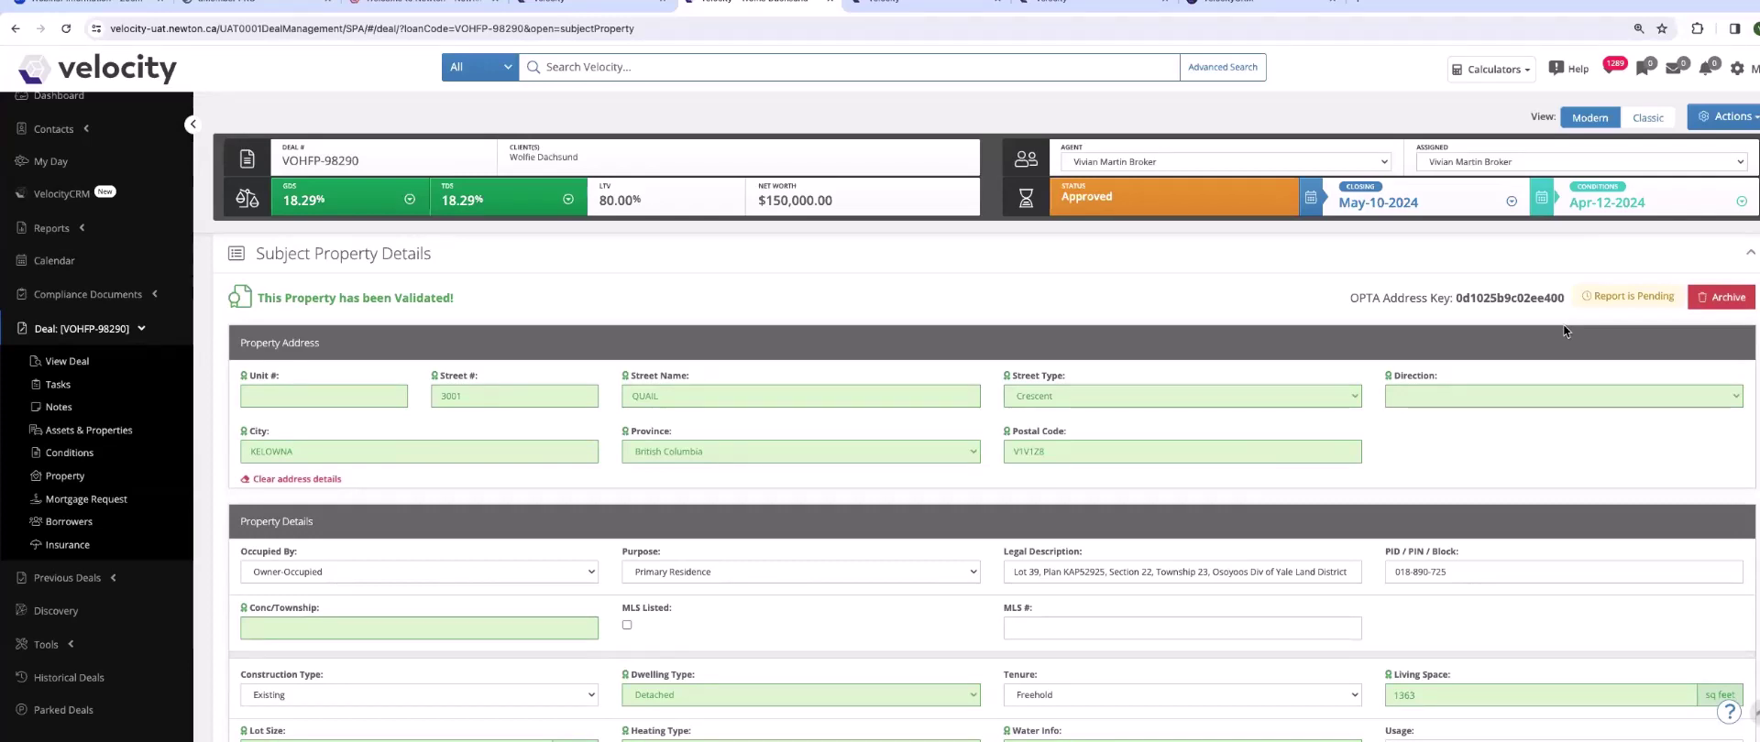
{"action": "left_click", "coordinate": [66, 30]}
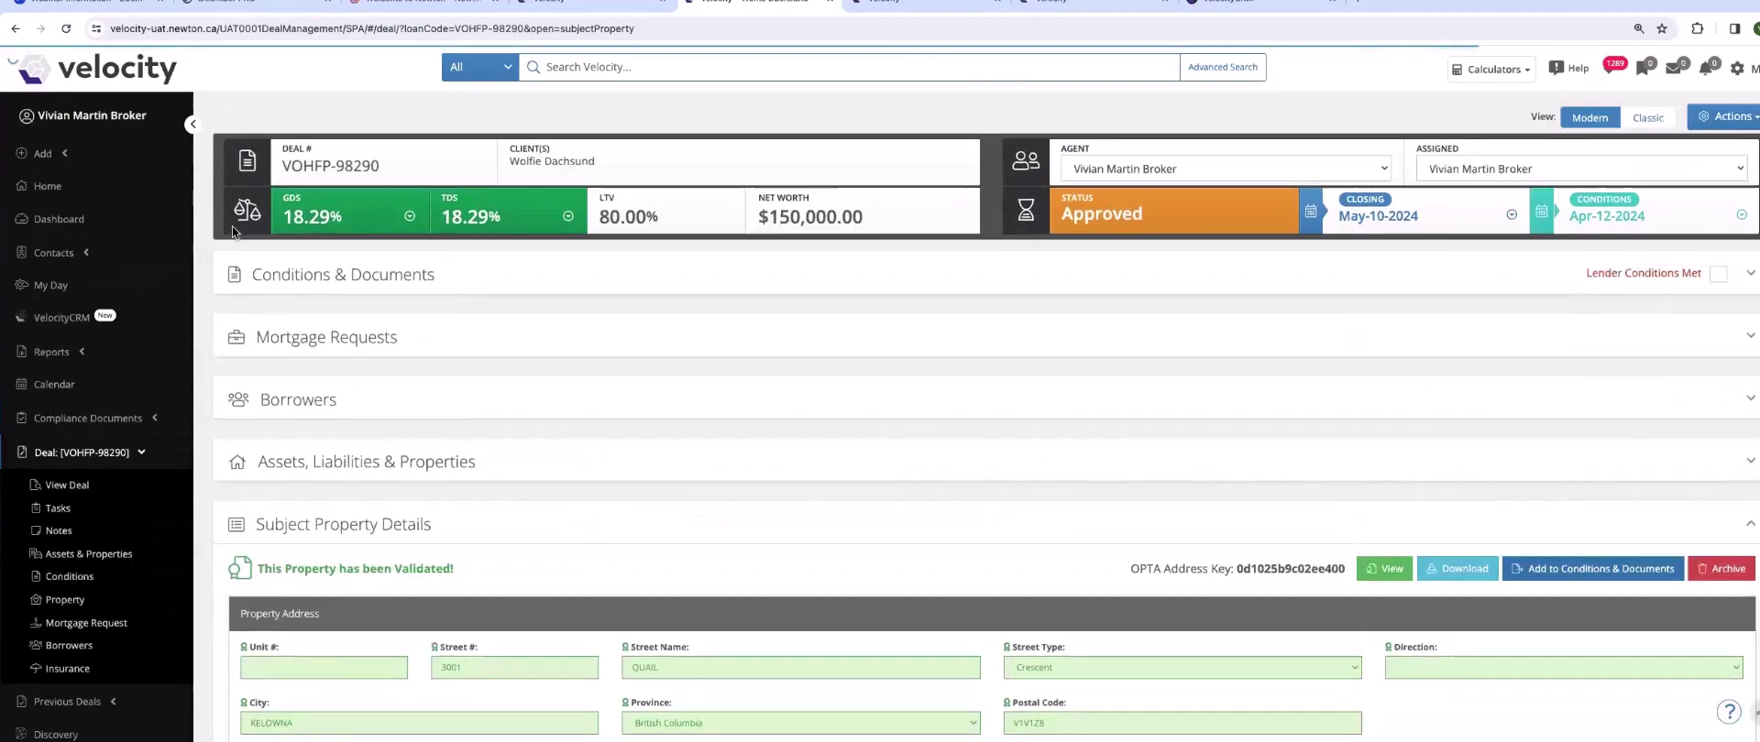
{"action": "left_click", "coordinate": [1380, 567]}
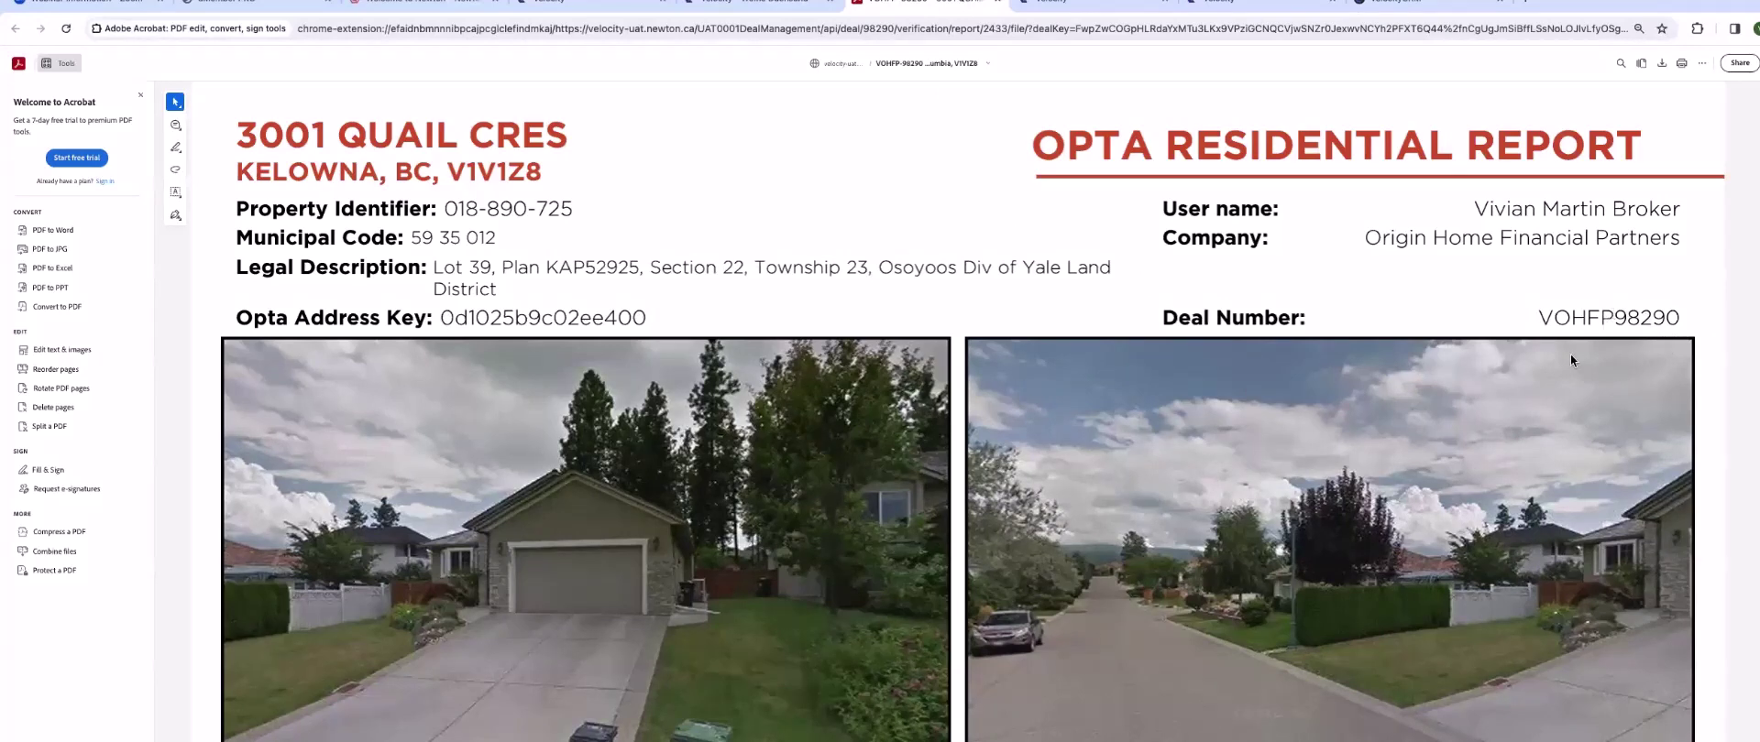
{"action": "scroll", "coordinate": [1570, 354], "scroll_direction": "down", "scroll_amount": 5}
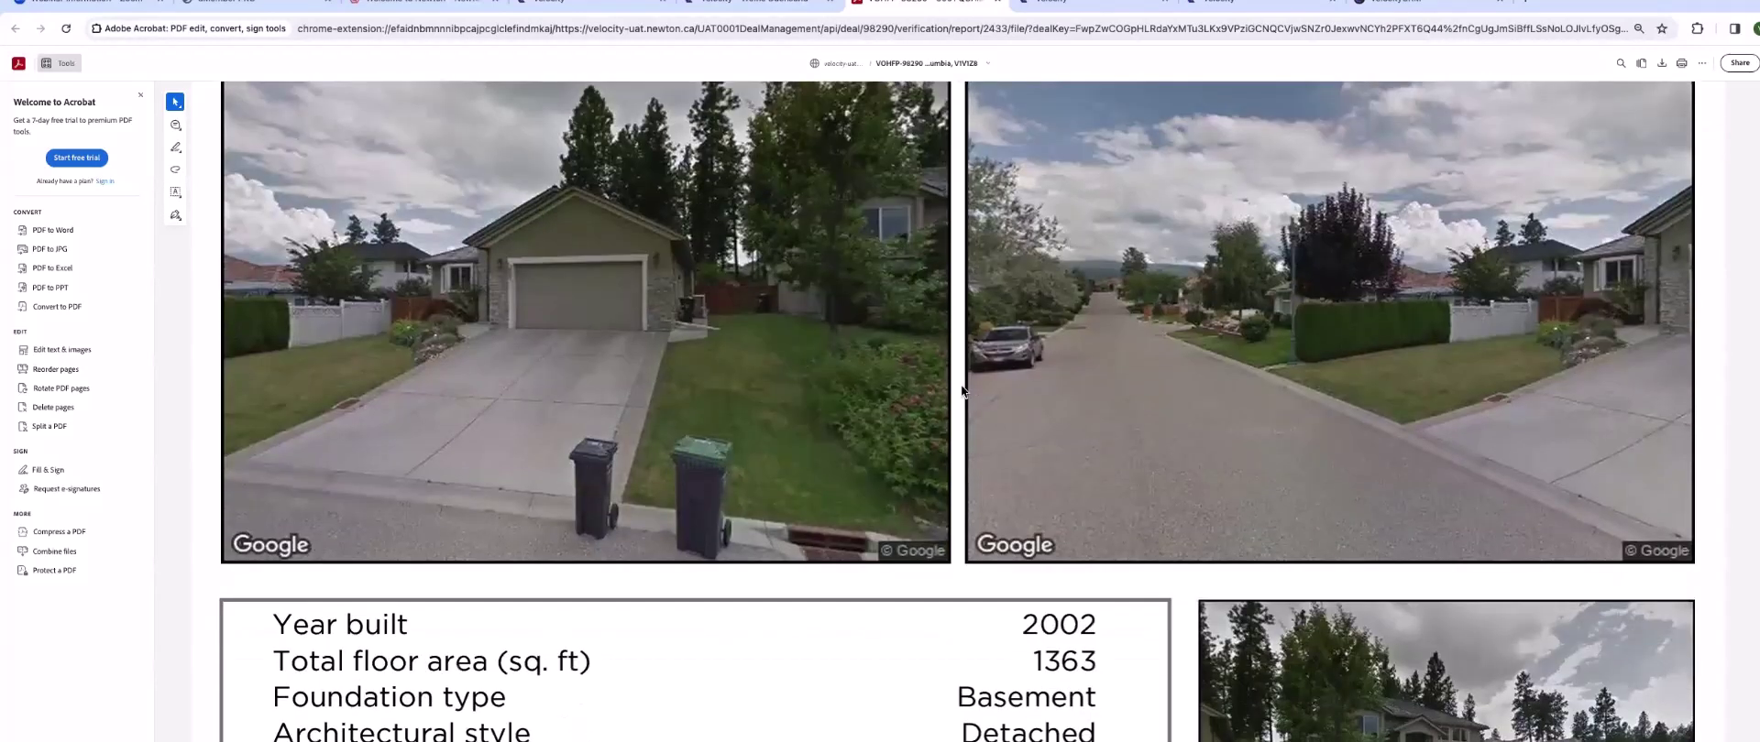
{"action": "scroll", "coordinate": [963, 385], "scroll_direction": "down", "scroll_amount": 4}
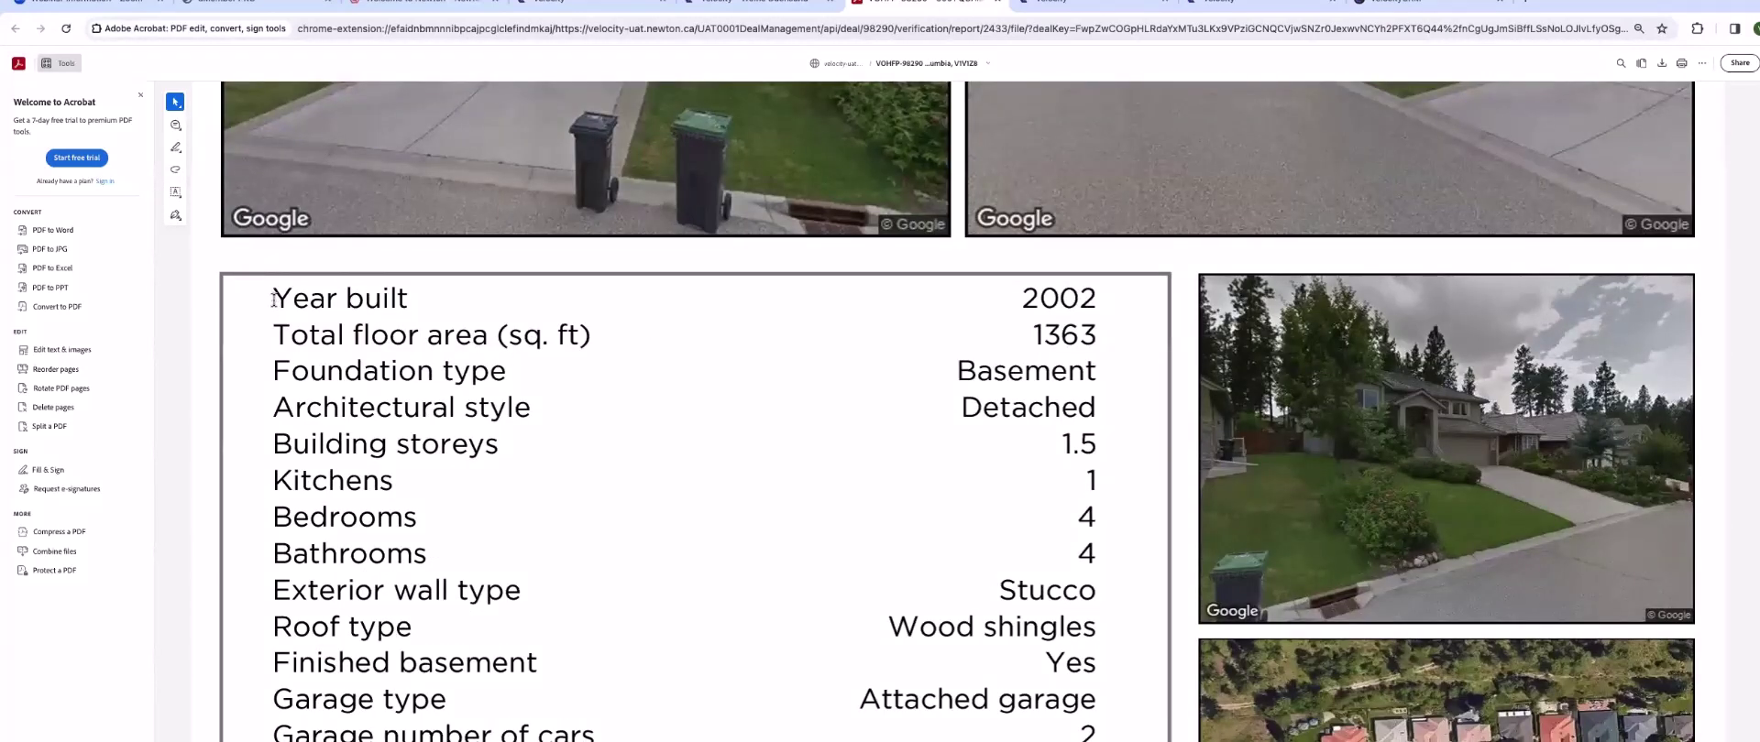
{"action": "scroll", "coordinate": [304, 410], "scroll_direction": "down", "scroll_amount": 1}
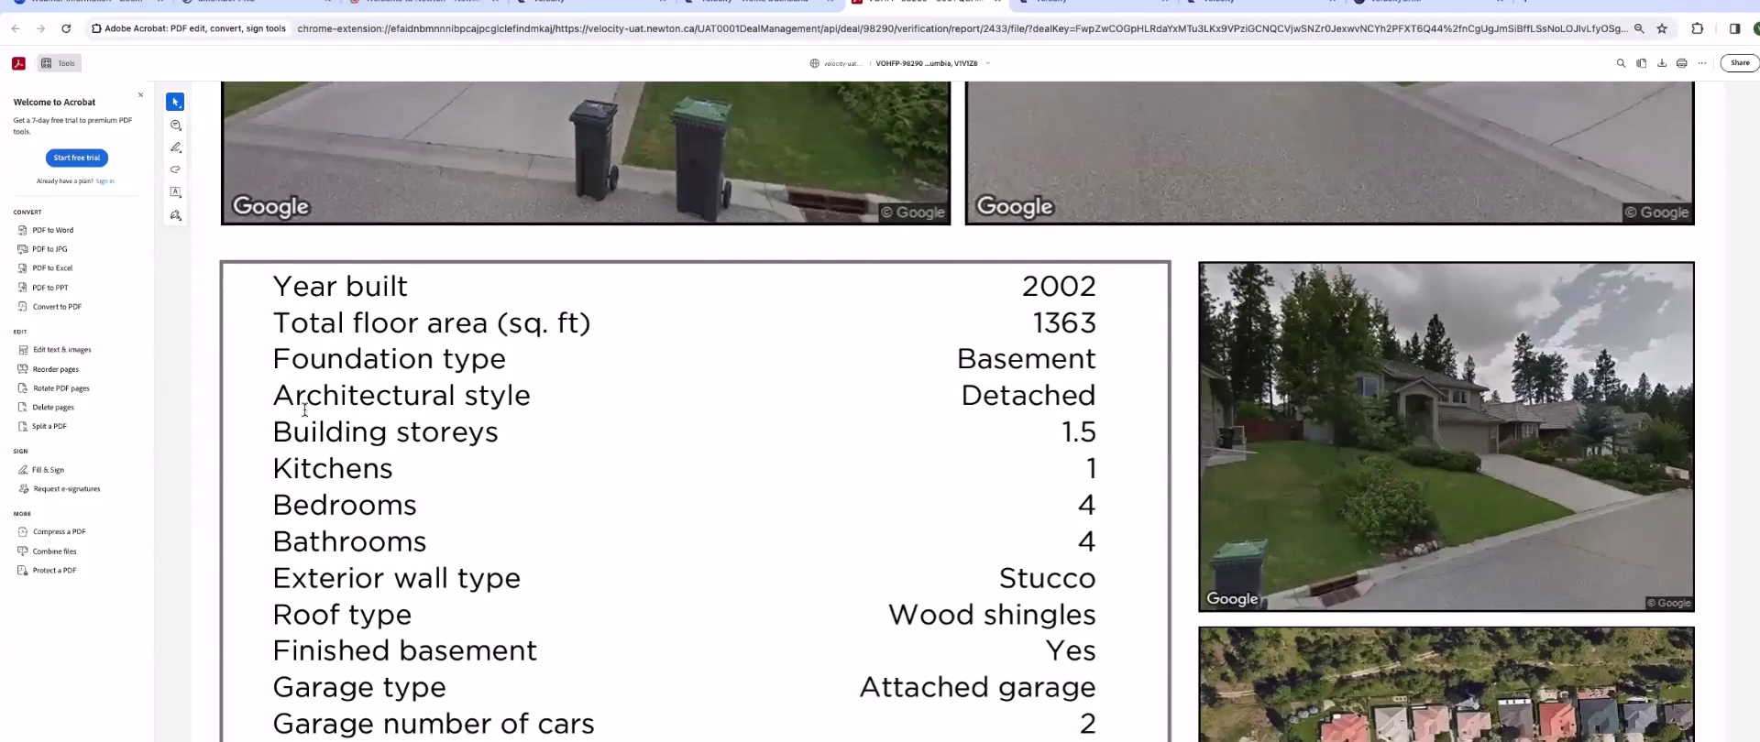
{"action": "scroll", "coordinate": [304, 410], "scroll_direction": "down", "scroll_amount": 3}
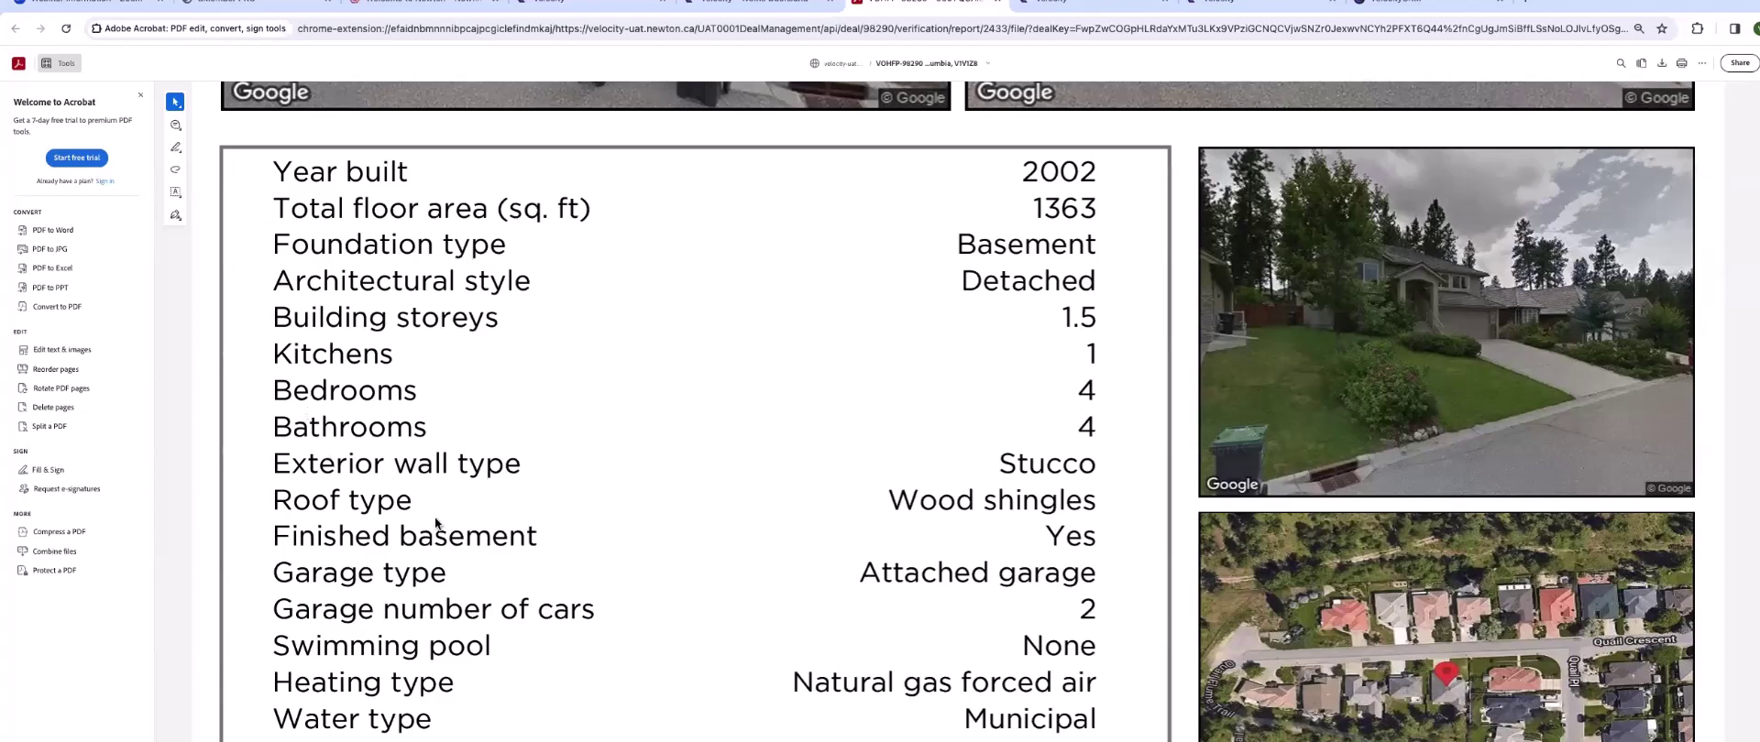
{"action": "scroll", "coordinate": [435, 521], "scroll_direction": "down", "scroll_amount": 8}
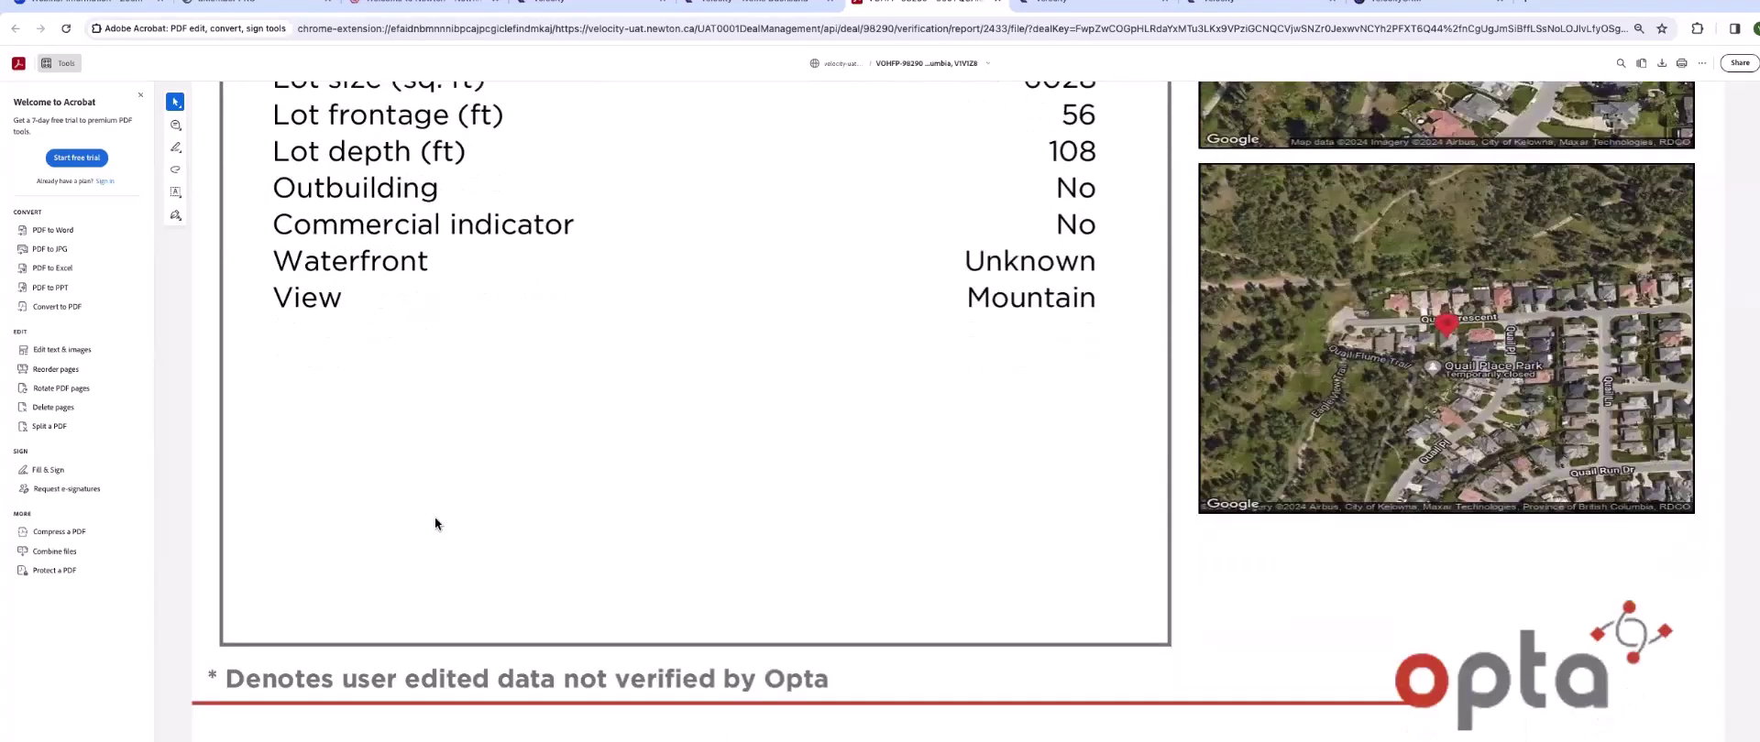
{"action": "scroll", "coordinate": [436, 521], "scroll_direction": "down", "scroll_amount": 1}
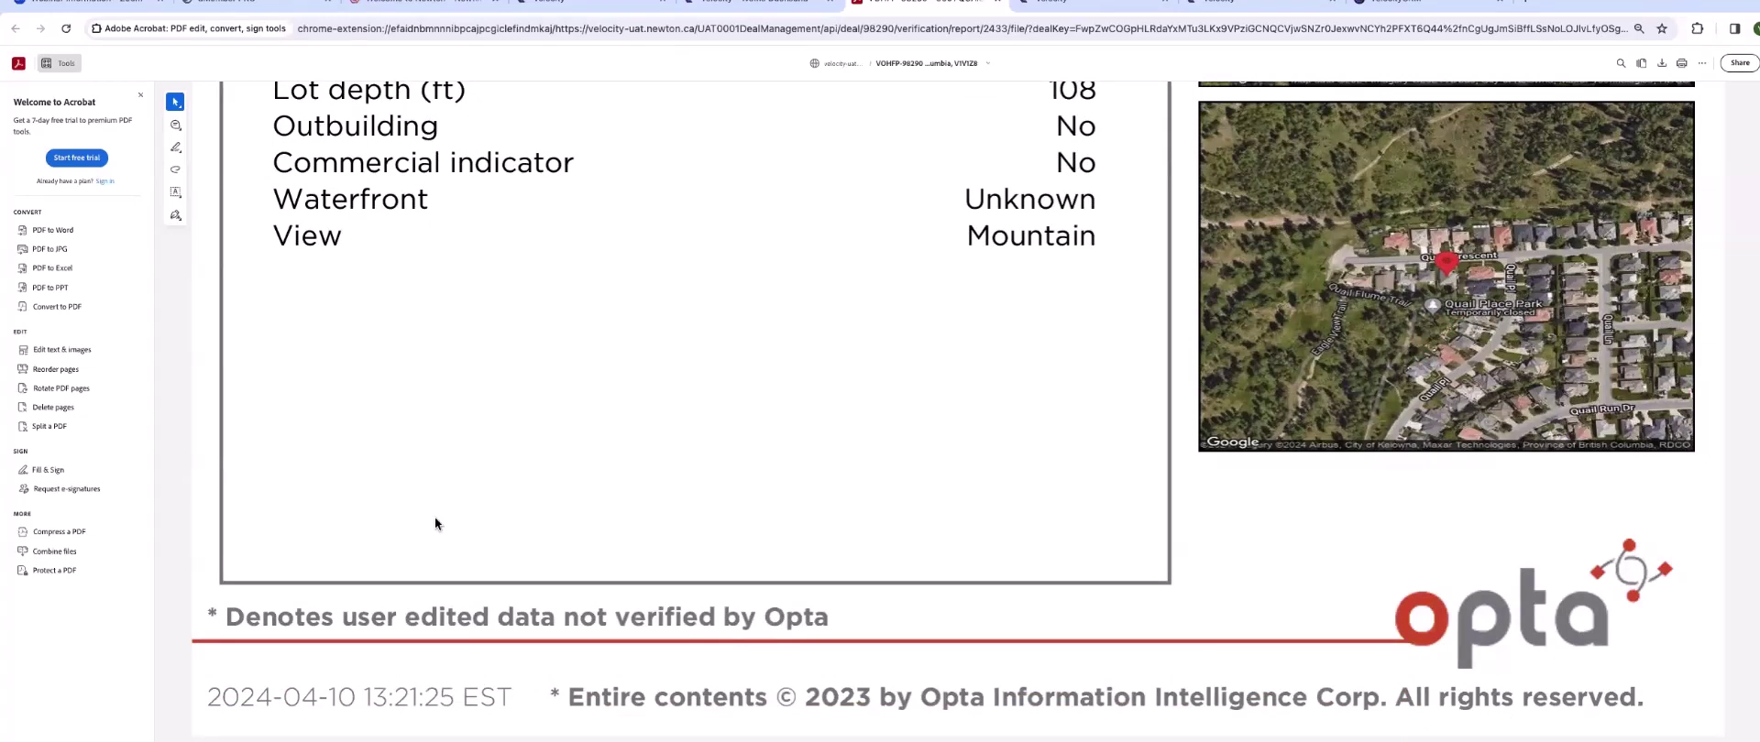
{"action": "scroll", "coordinate": [434, 520], "scroll_direction": "up", "scroll_amount": 12}
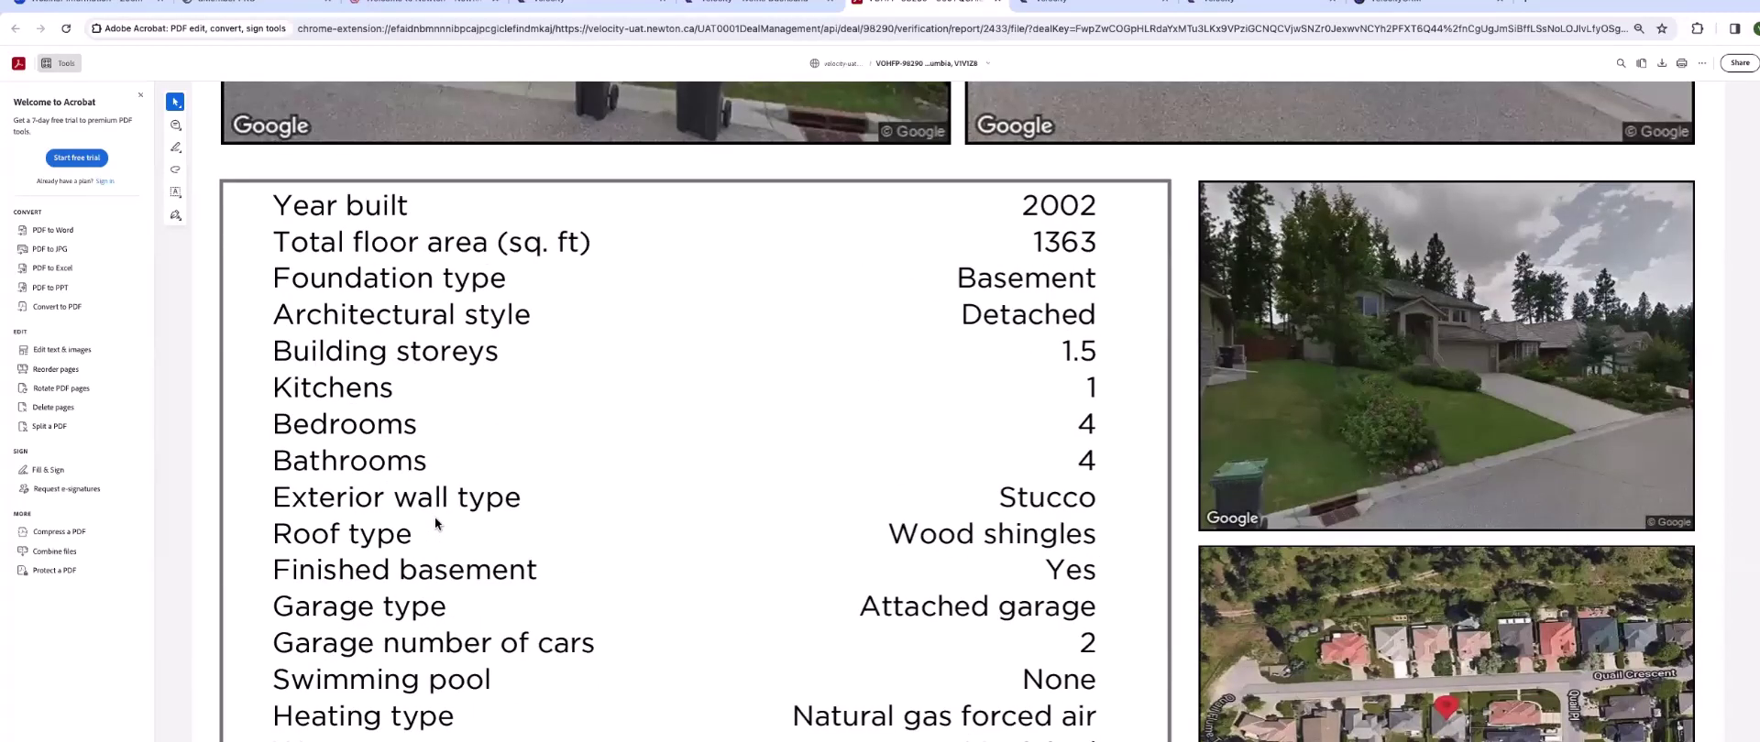
{"action": "scroll", "coordinate": [435, 515], "scroll_direction": "up", "scroll_amount": 6}
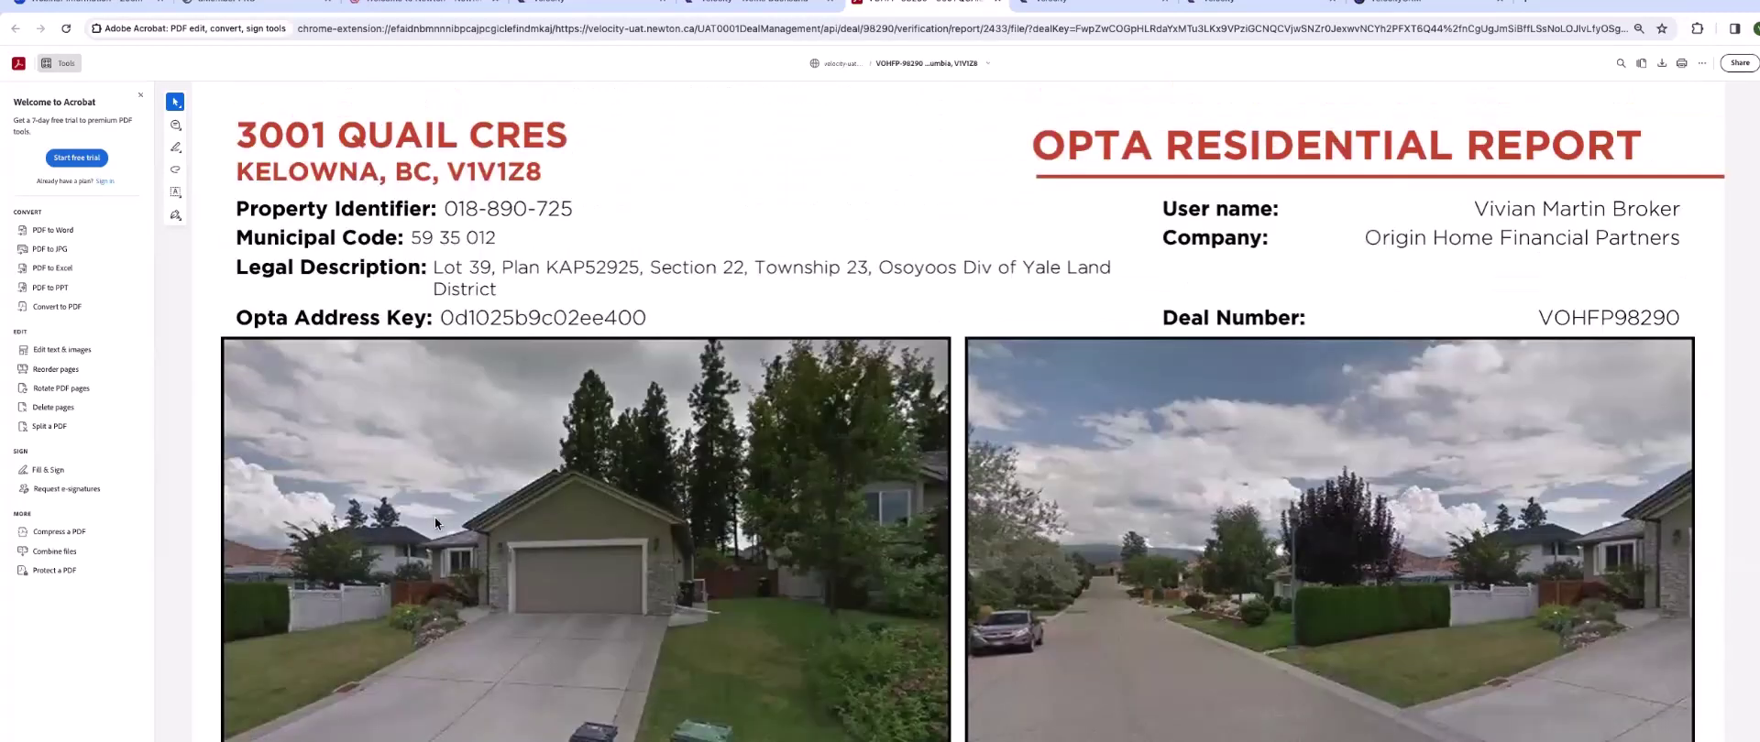
{"action": "left_click", "coordinate": [997, 2]}
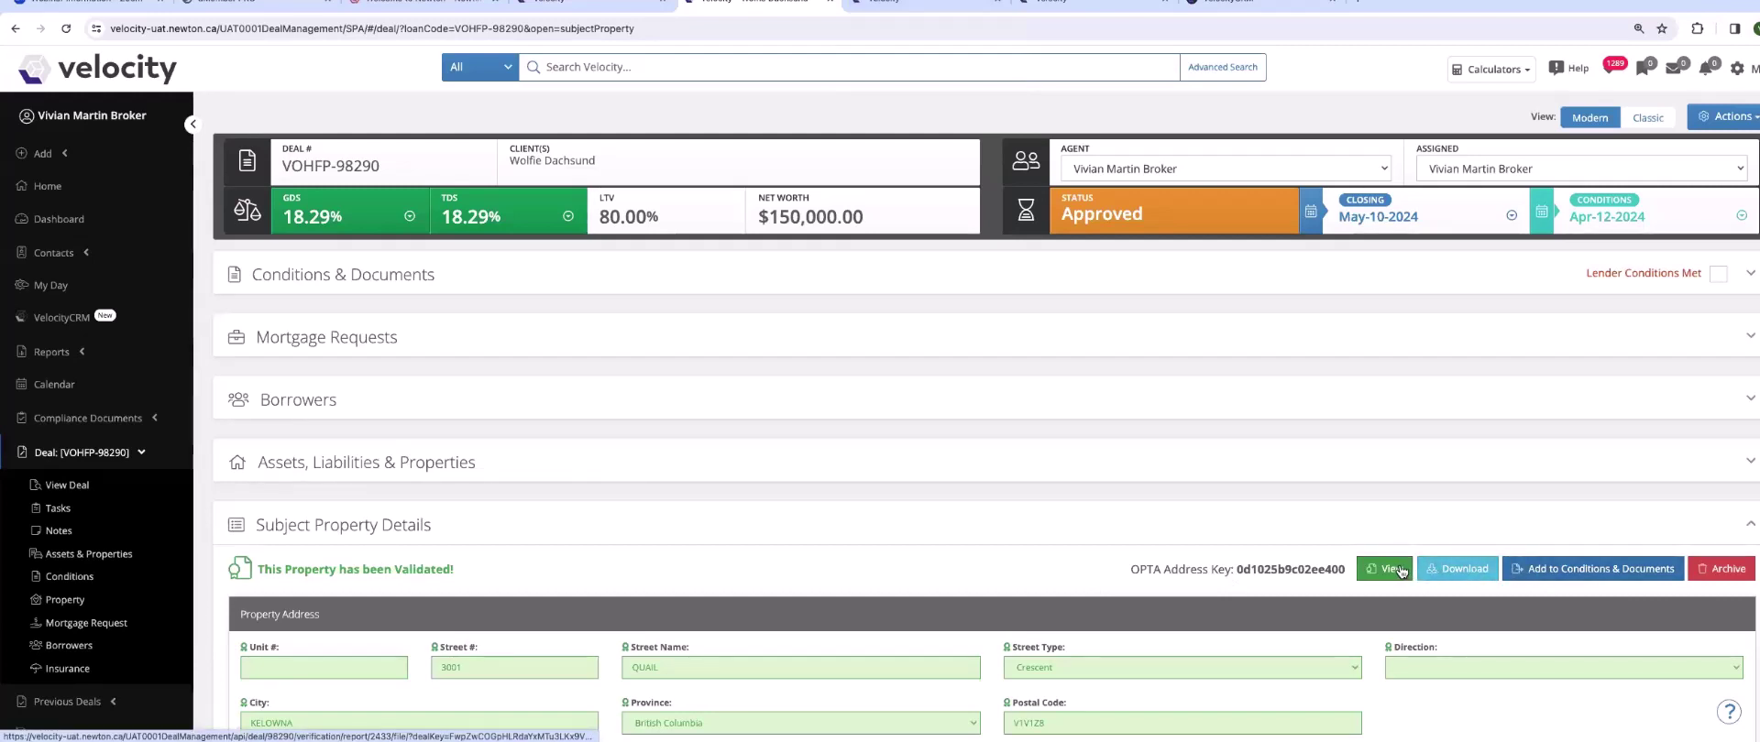
- Archive the subject property's OPTA validation report, confirming with Continue
{"action": "scroll", "coordinate": [947, 604], "scroll_direction": "down", "scroll_amount": 2}
{"action": "scroll", "coordinate": [947, 605], "scroll_direction": "down", "scroll_amount": 1}
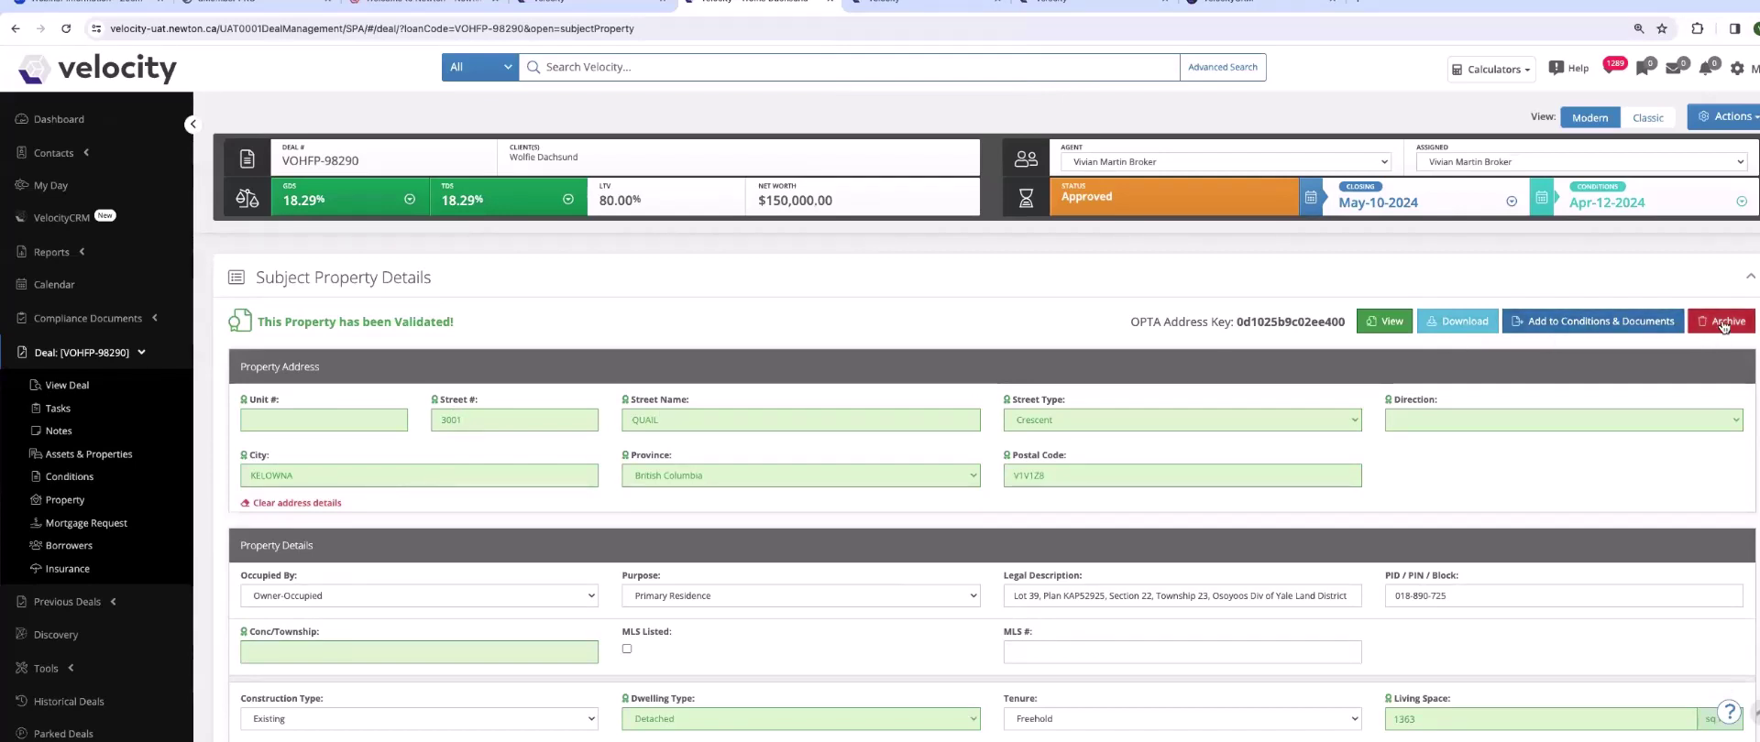
{"action": "left_click", "coordinate": [1723, 323]}
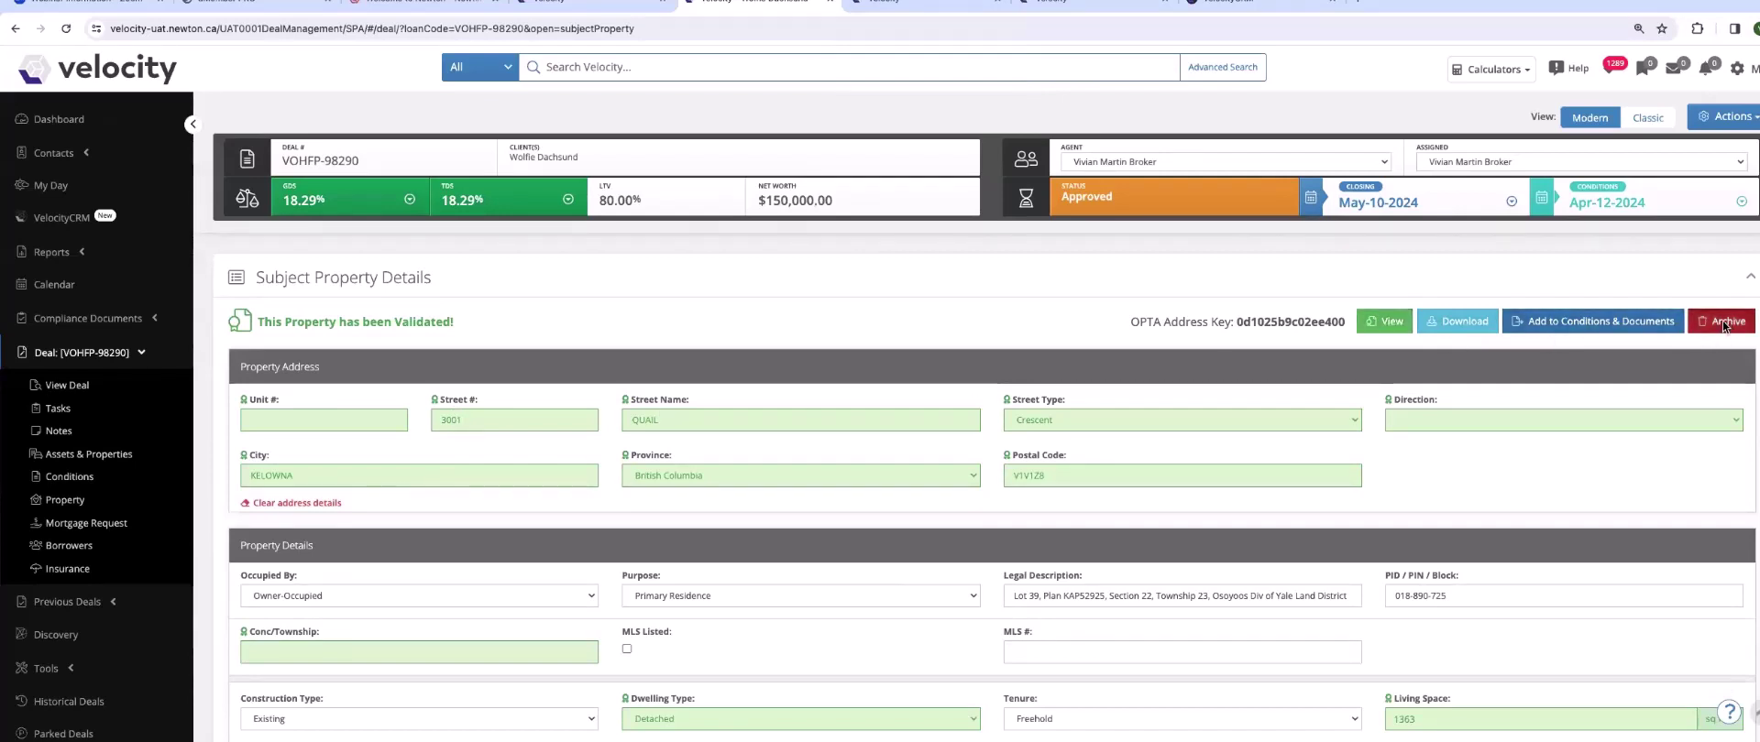
{"action": "left_click", "coordinate": [1017, 328]}
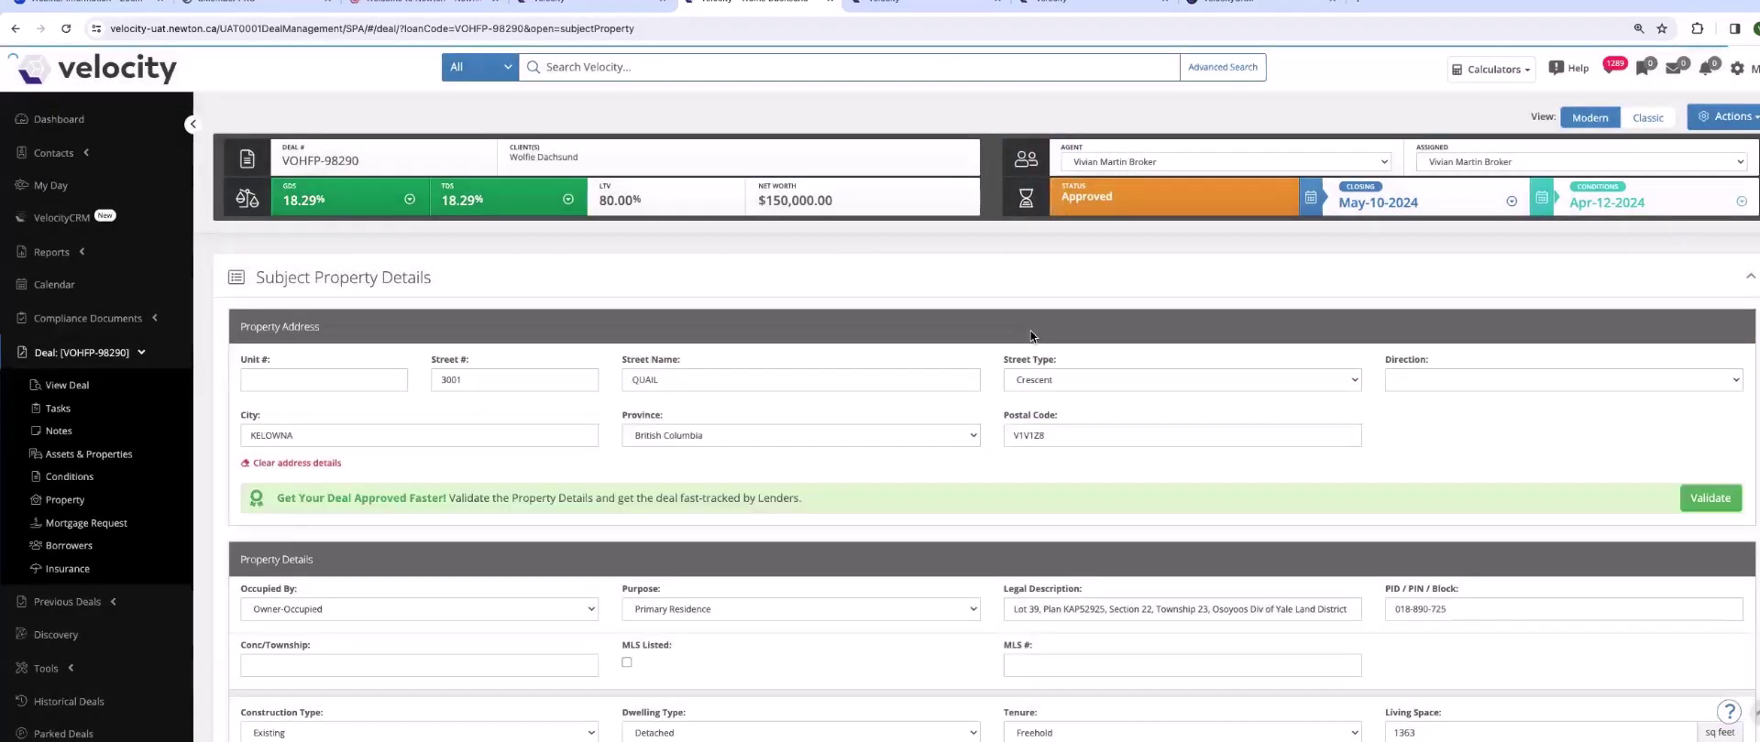
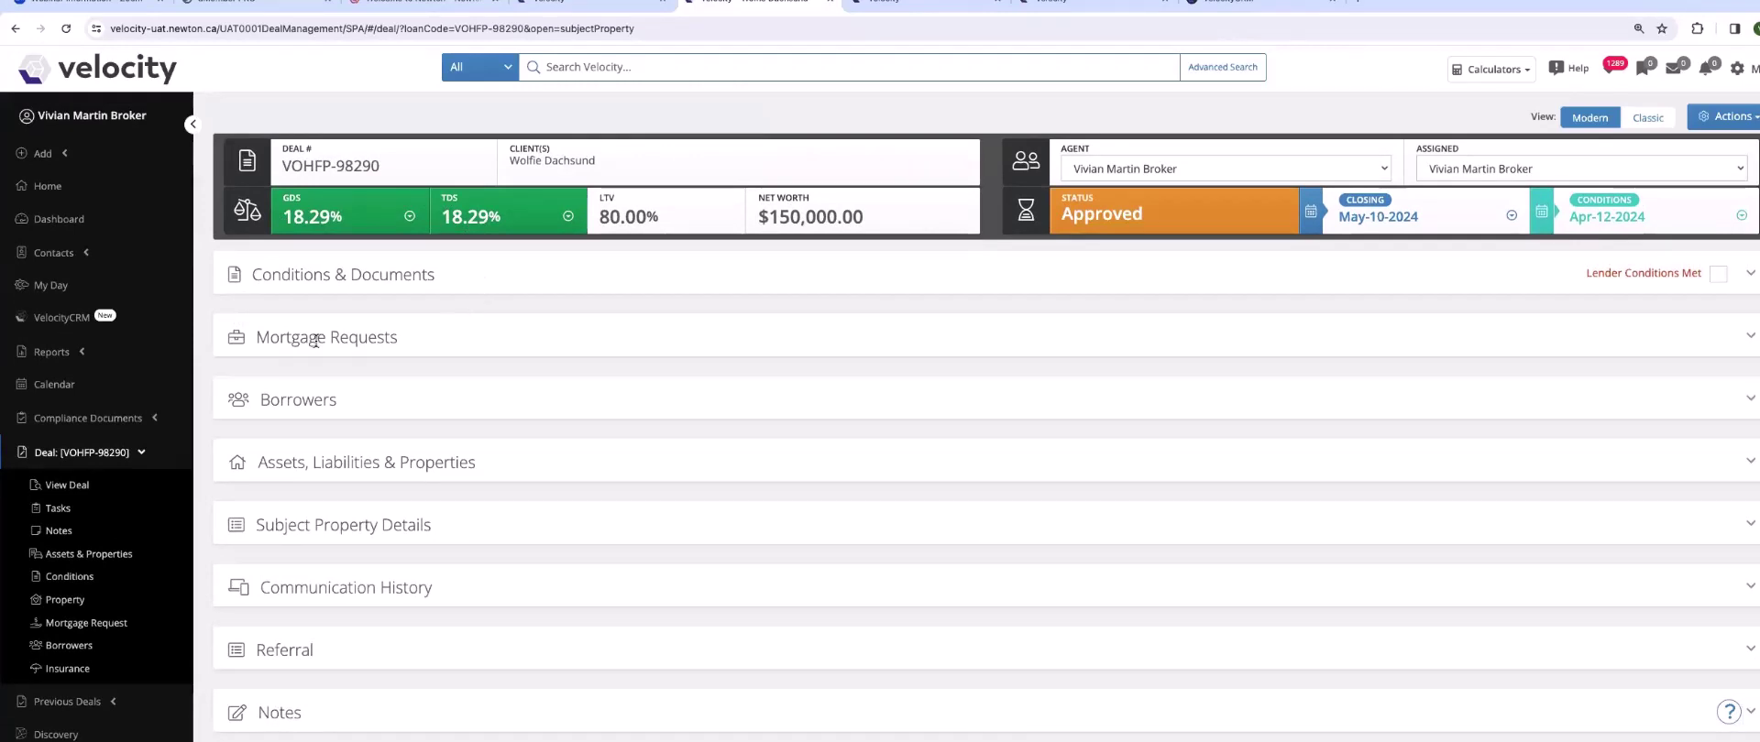
- Add a Bank Statement condition from the Add/Upload Conditions Condition dropdown under Conditions & Documents
{"action": "left_click", "coordinate": [232, 277]}
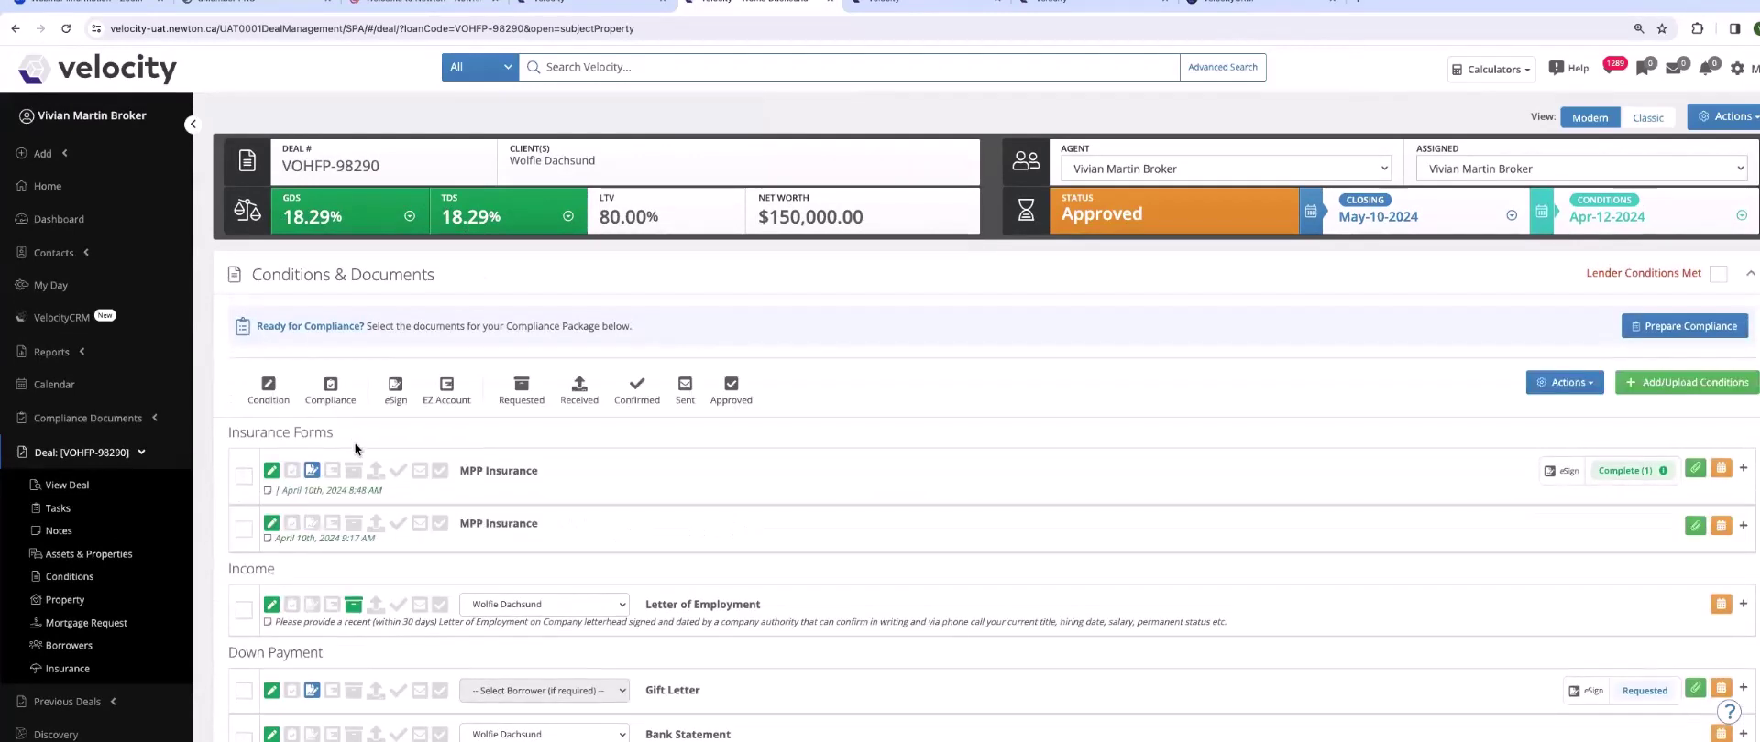
{"action": "scroll", "coordinate": [354, 442], "scroll_direction": "down", "scroll_amount": 3}
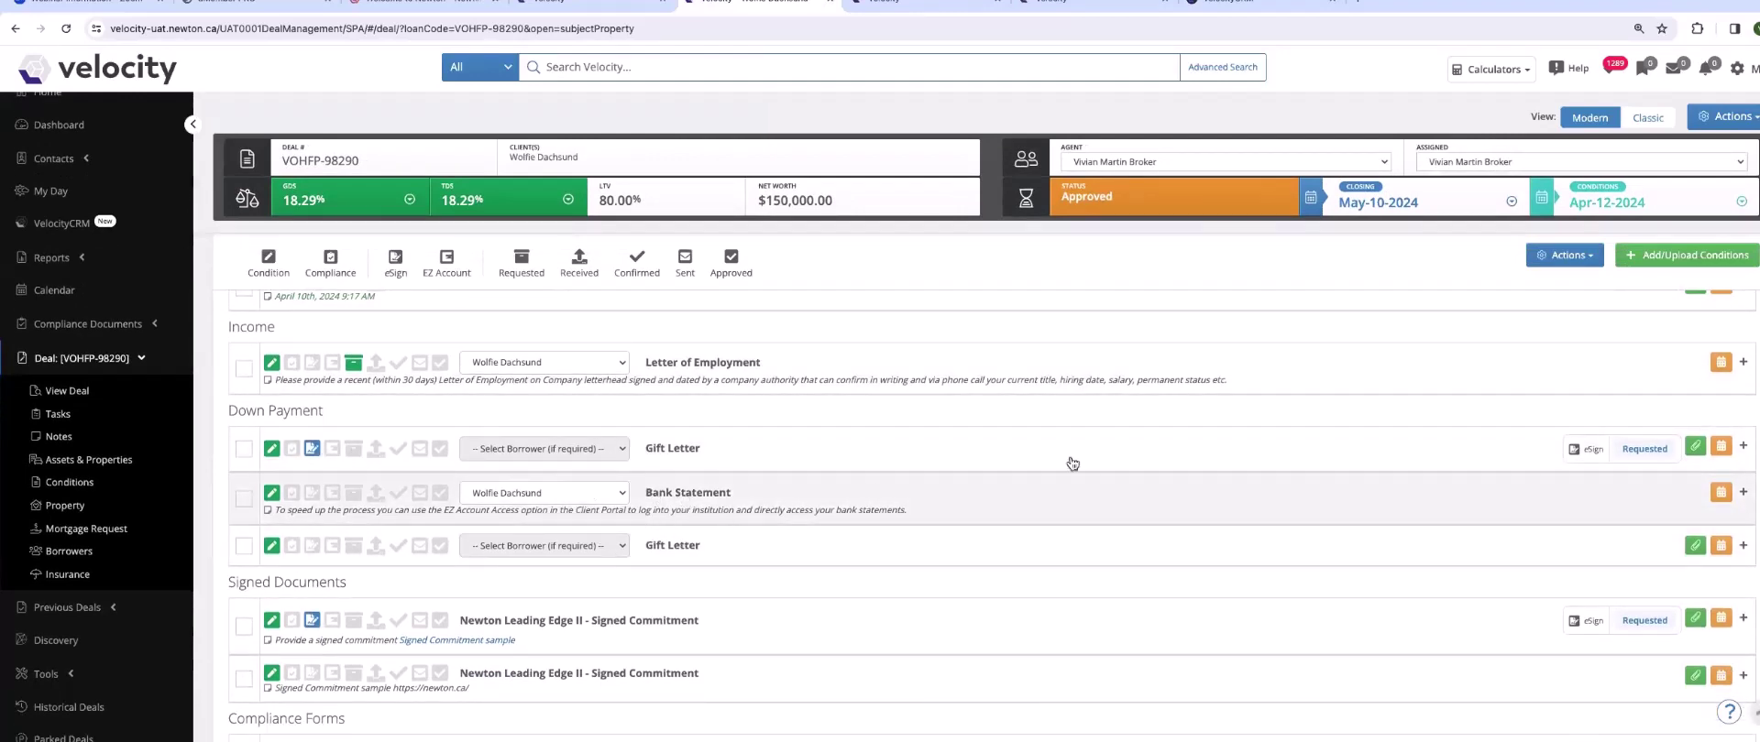
{"action": "left_click", "coordinate": [1691, 257]}
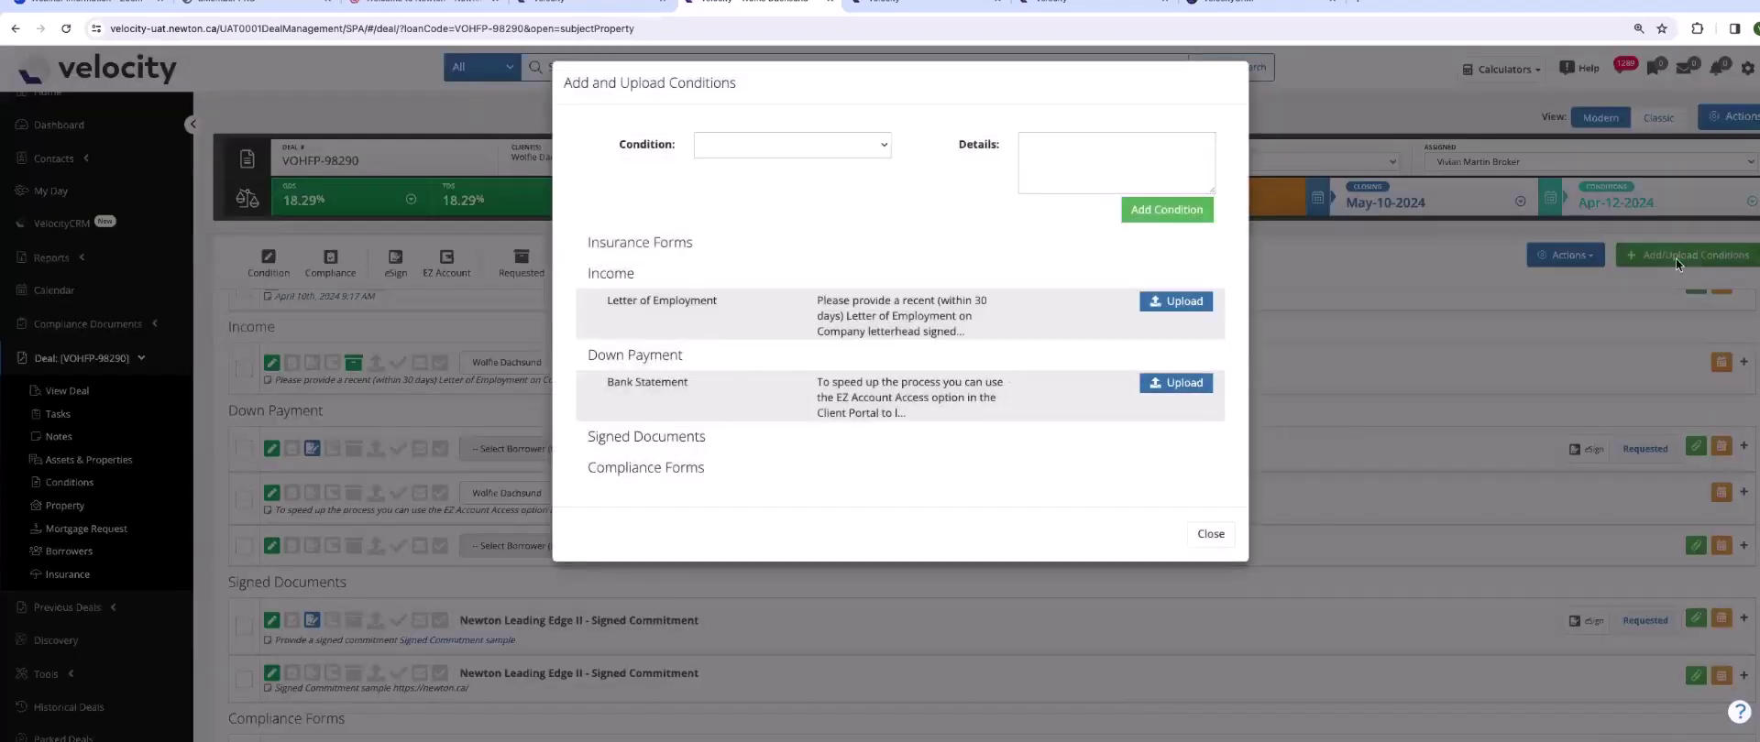
{"action": "left_click", "coordinate": [885, 147]}
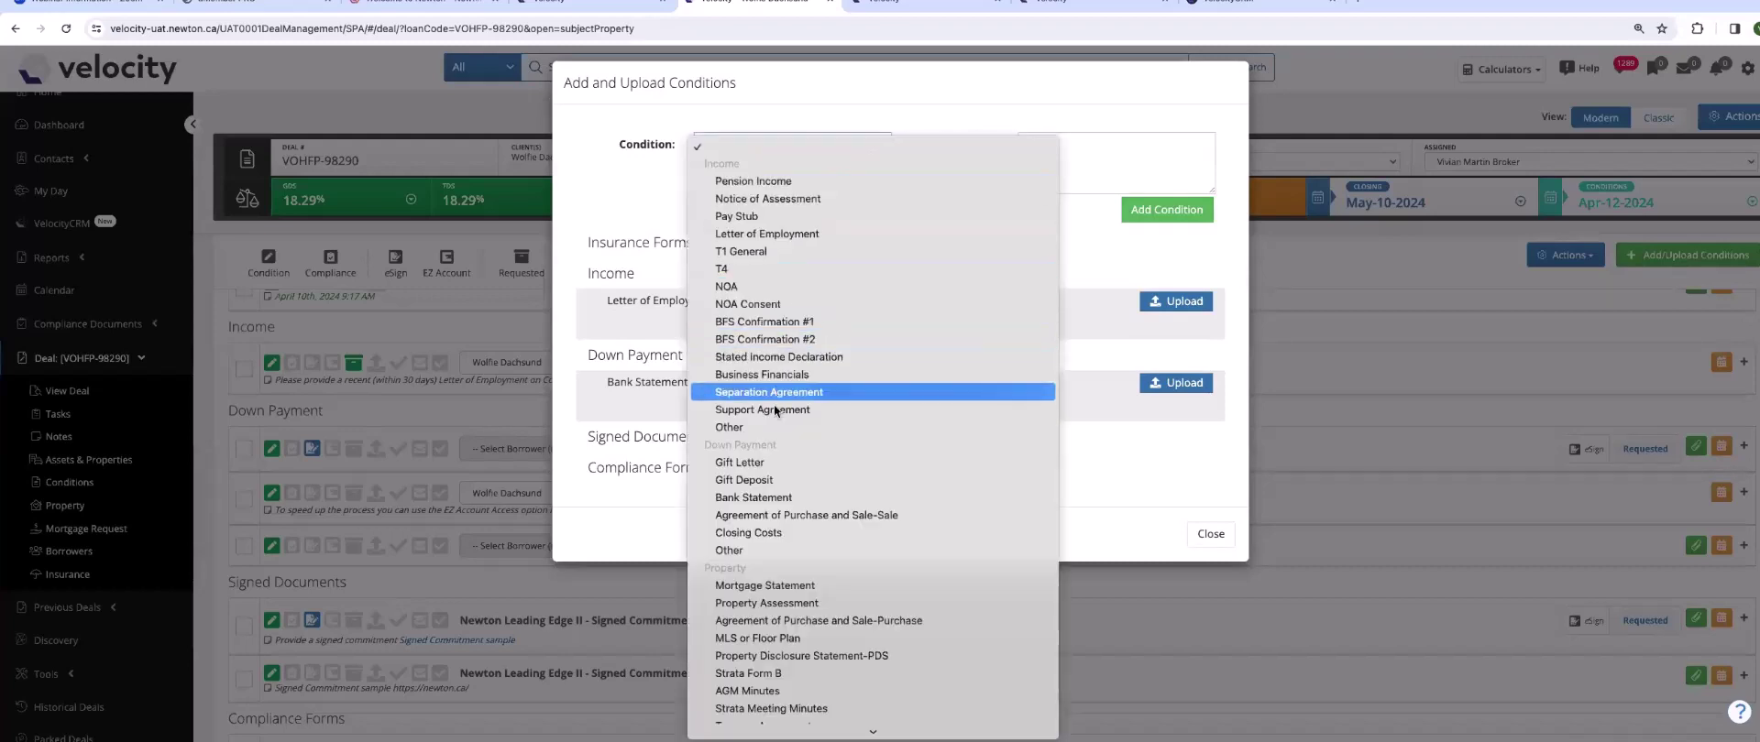
{"action": "left_click", "coordinate": [757, 498]}
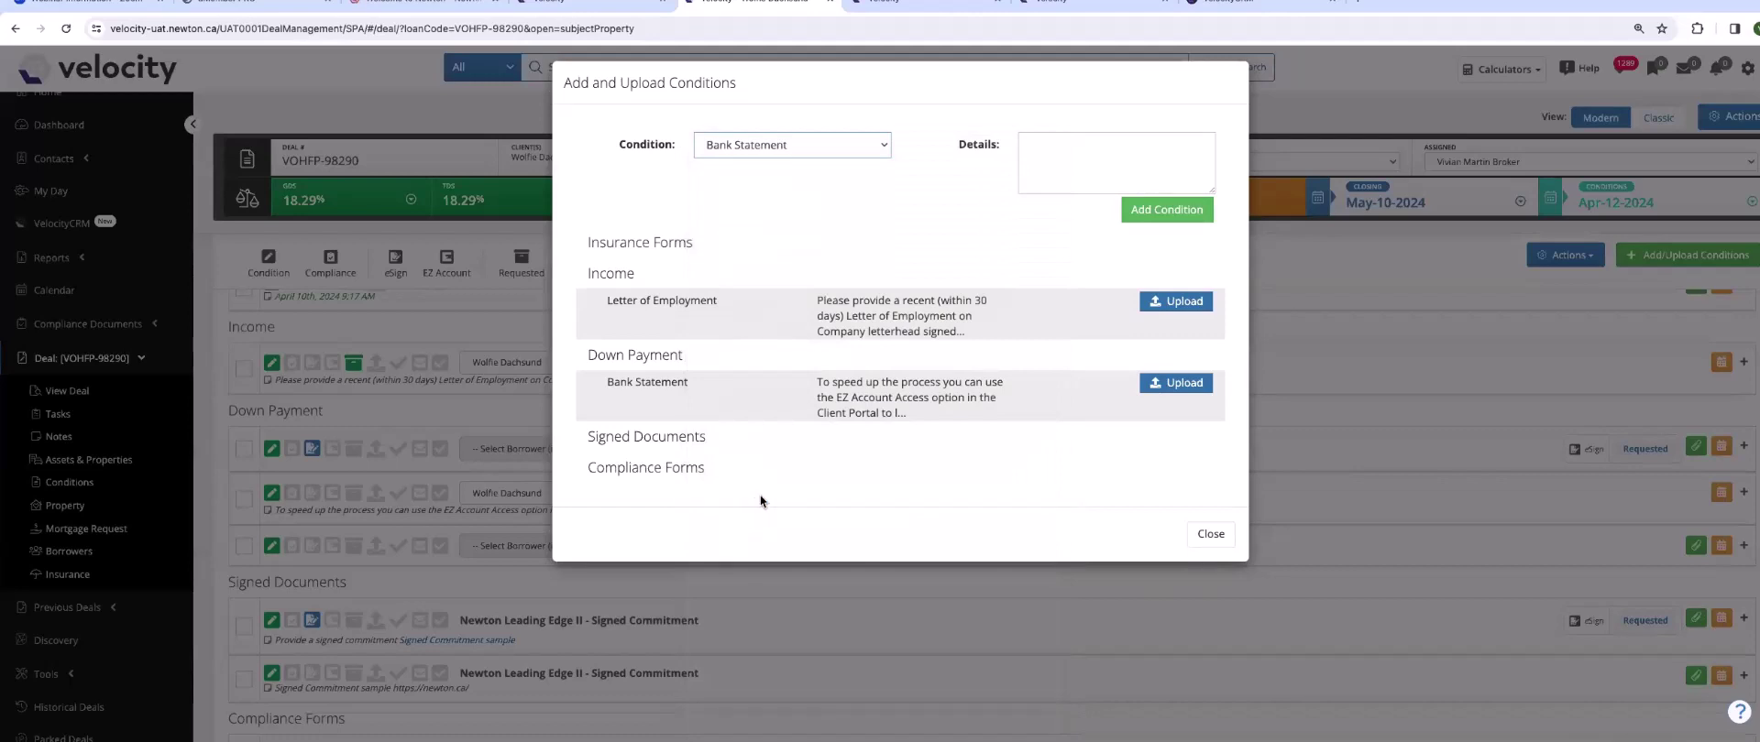
{"action": "left_click", "coordinate": [1167, 211]}
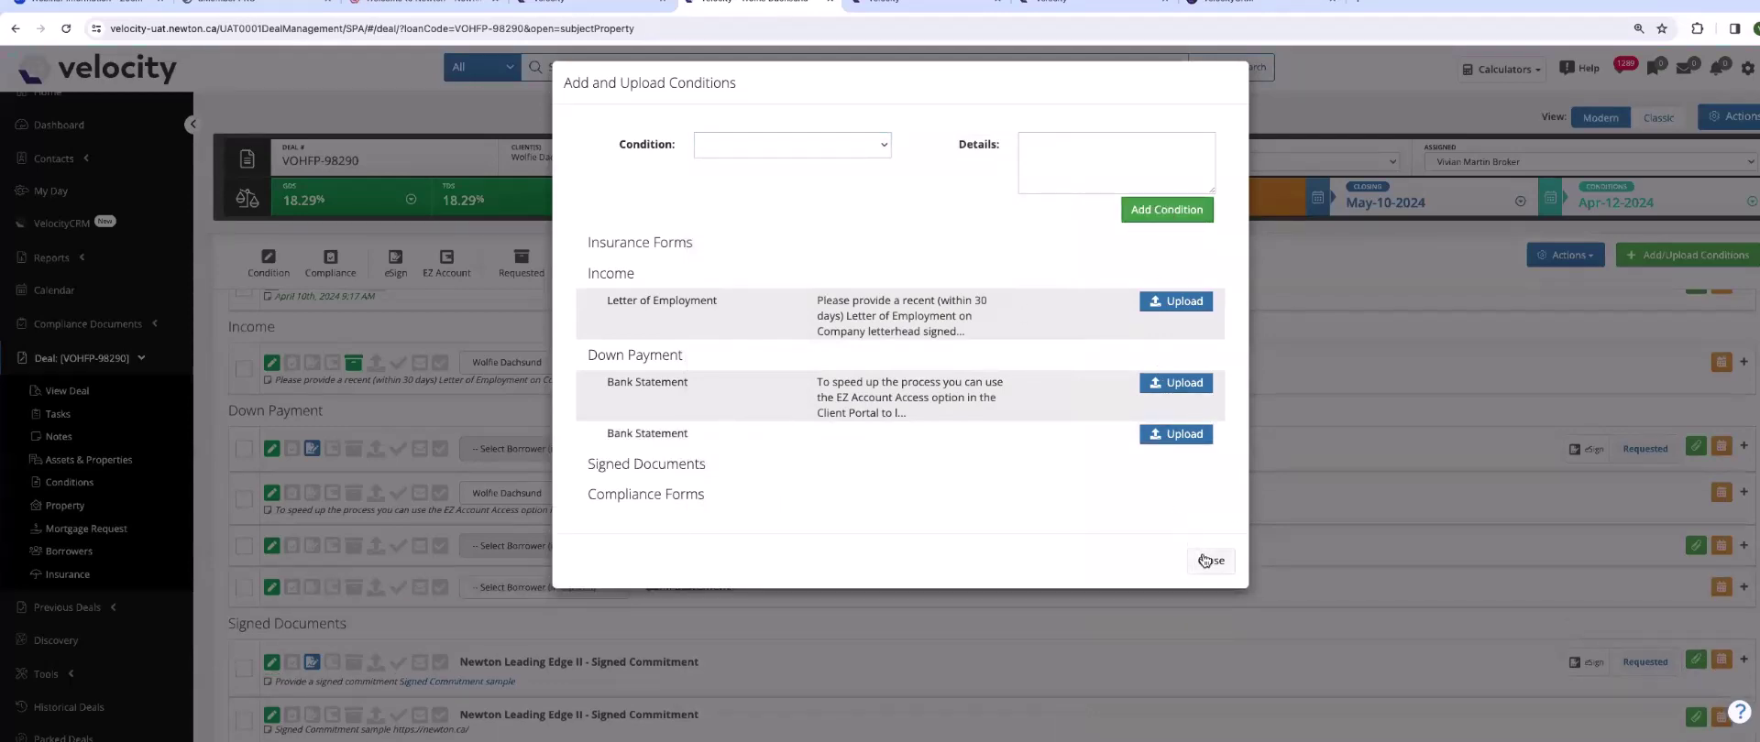
{"action": "left_click", "coordinate": [1205, 560]}
- Assign the client as borrower on the new Bank Statement row and tick its checkbox
{"action": "scroll", "coordinate": [804, 557], "scroll_direction": "down", "scroll_amount": 1}
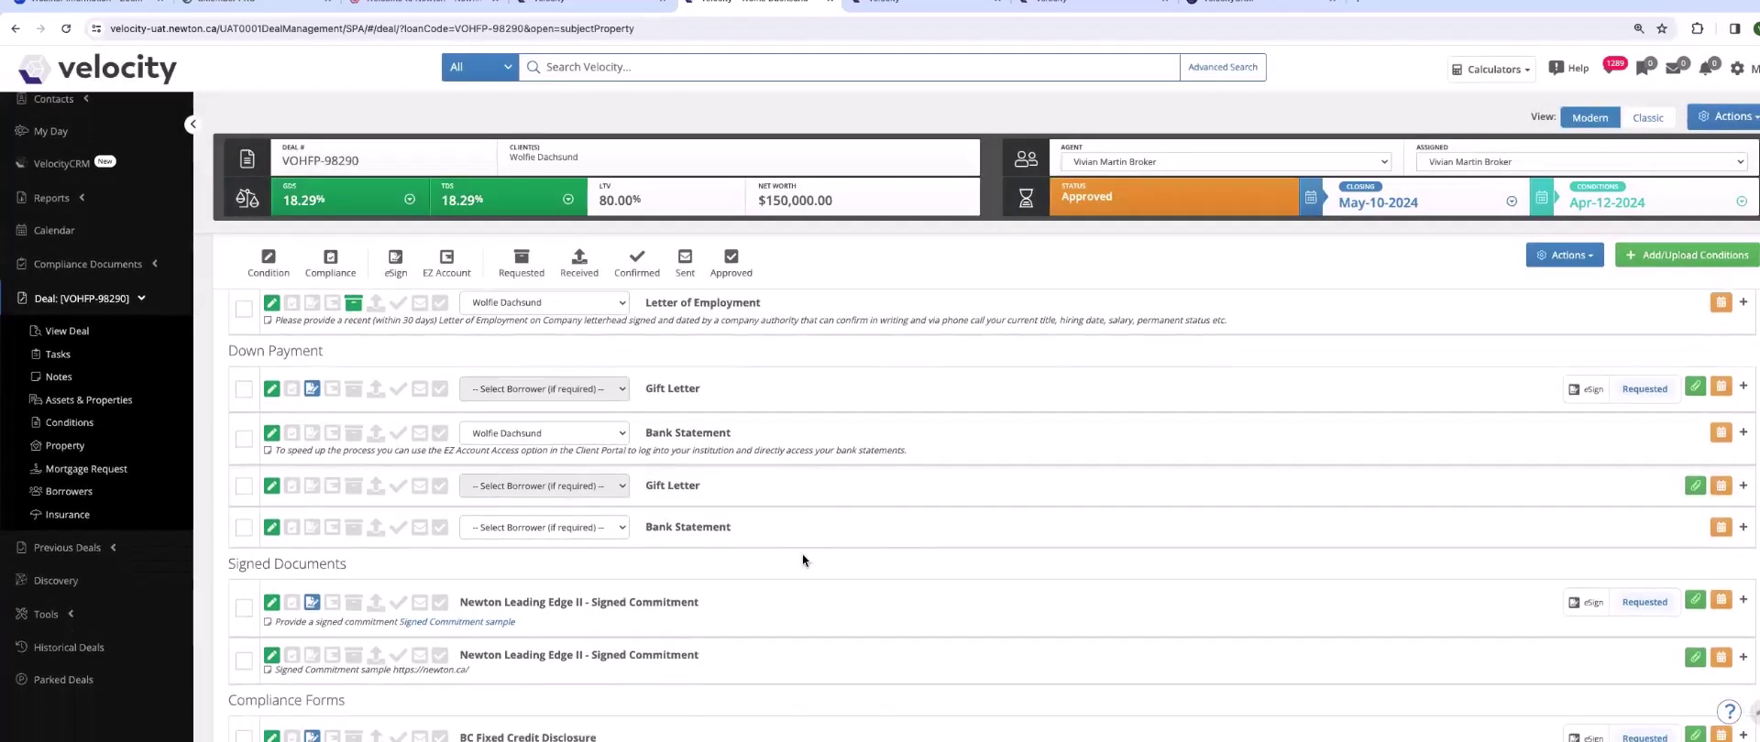
{"action": "left_click", "coordinate": [547, 523]}
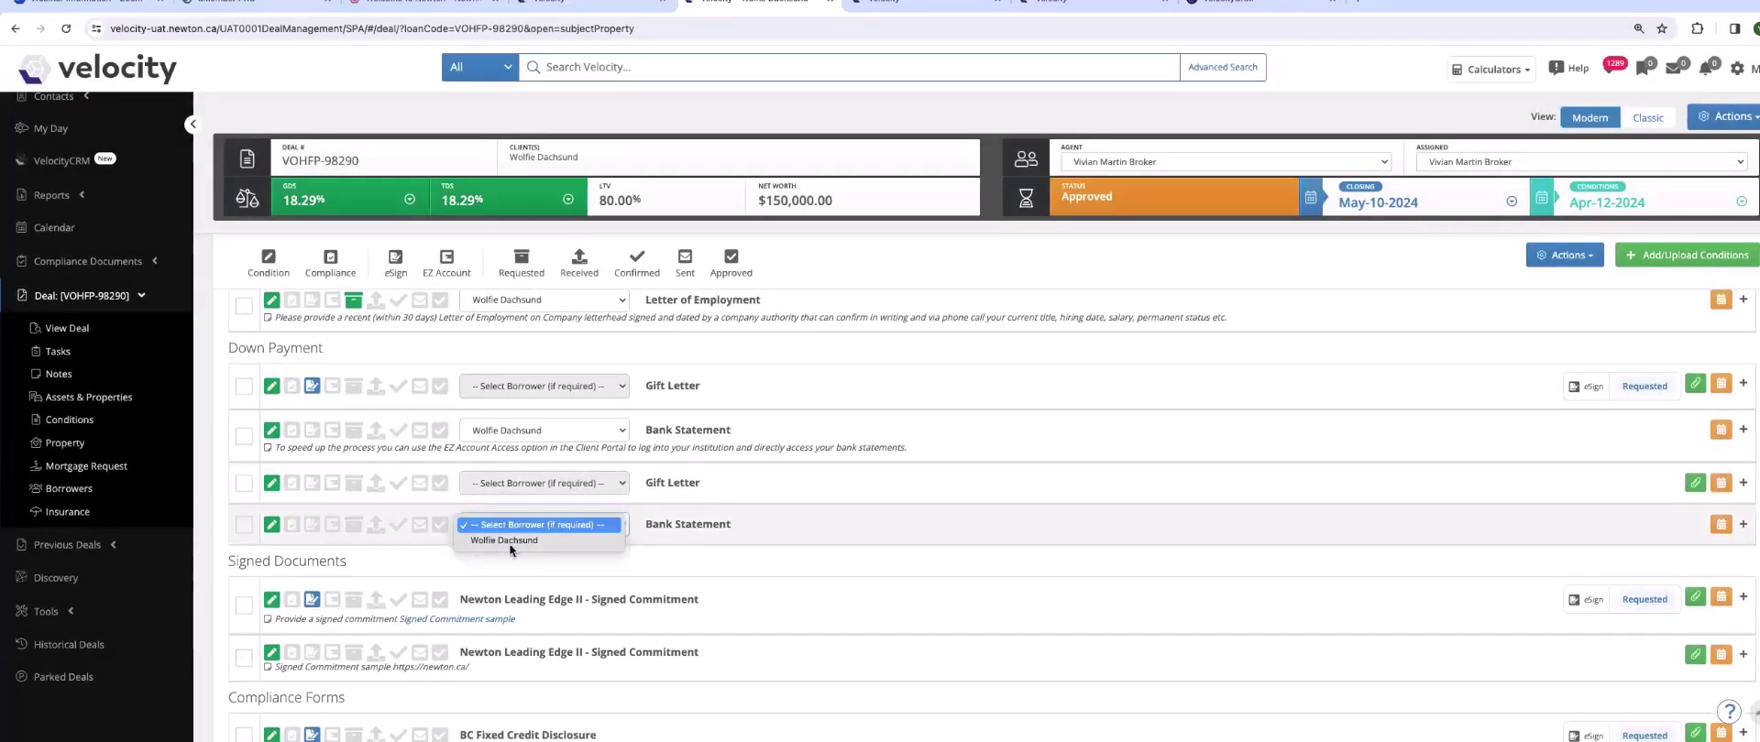
{"action": "left_click", "coordinate": [506, 540]}
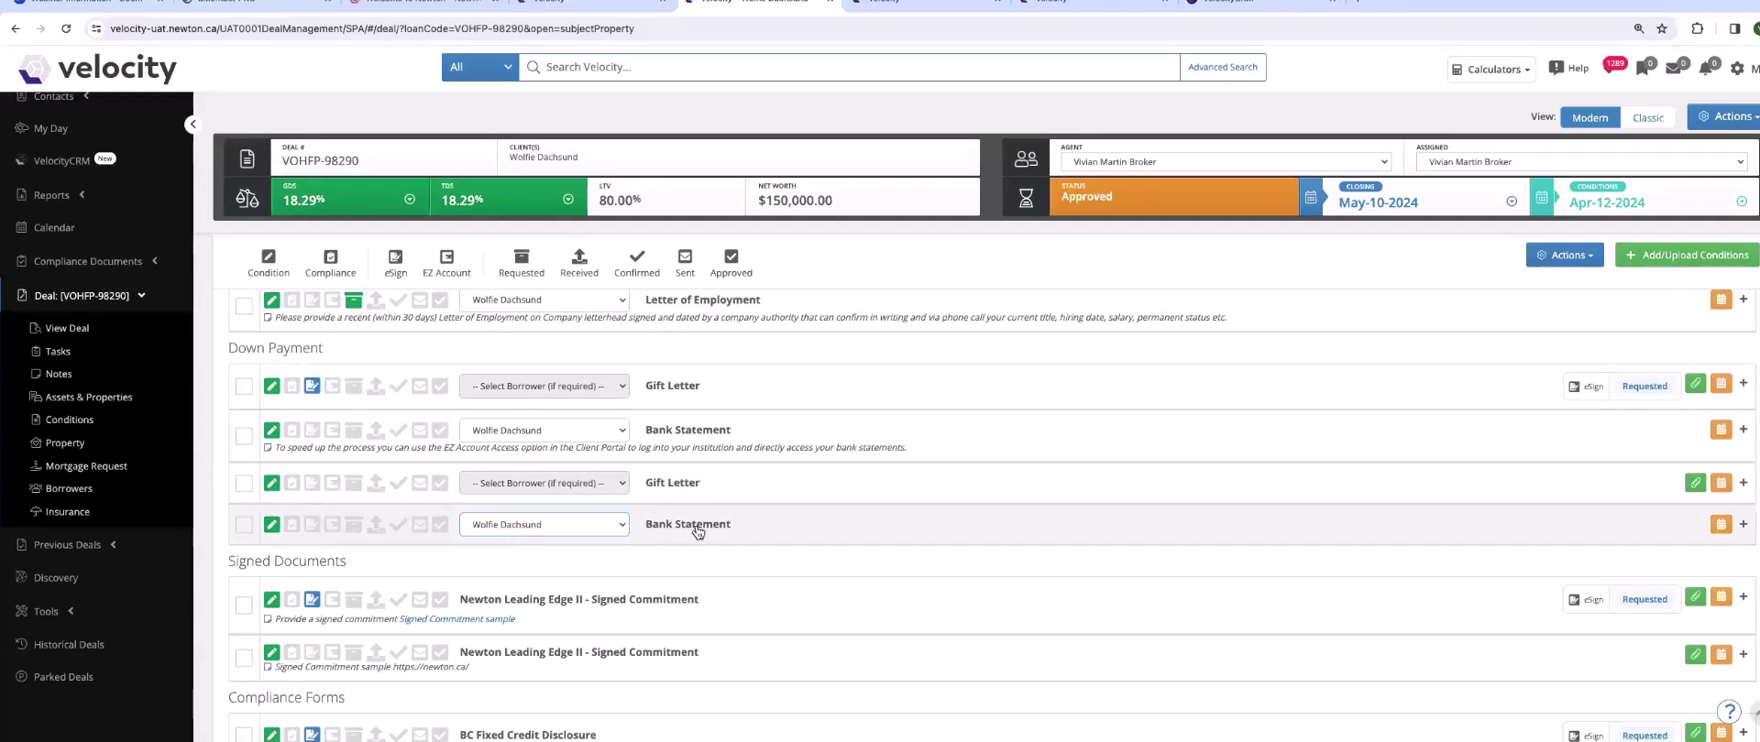
{"action": "left_click", "coordinate": [243, 528]}
- Expand the Bank Statement condition, toggle EZ Account Access, and bring up the Actions options
{"action": "left_click", "coordinate": [679, 530]}
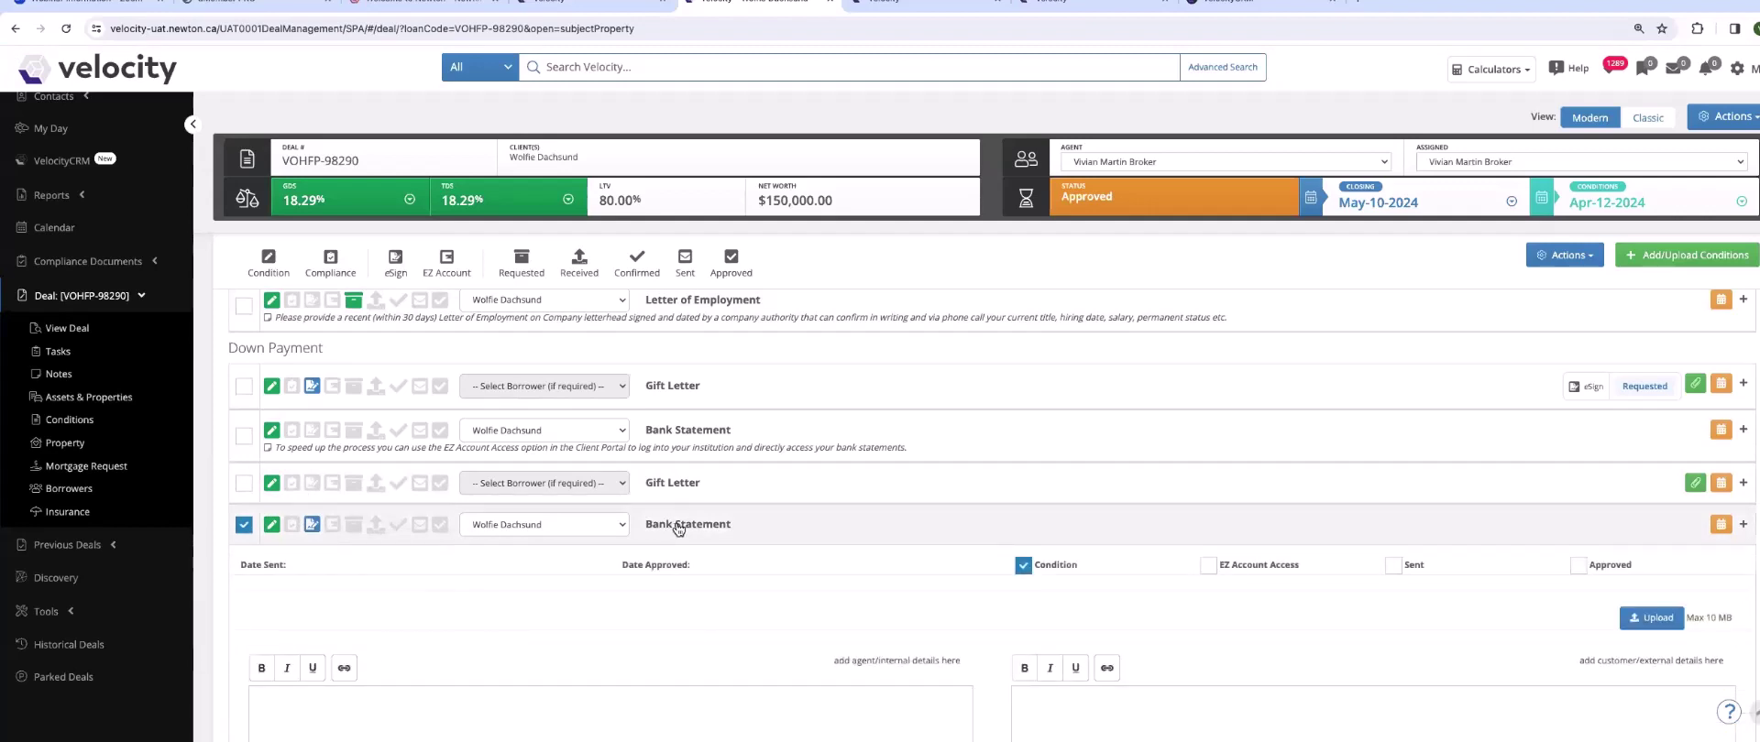
{"action": "left_click", "coordinate": [1208, 566]}
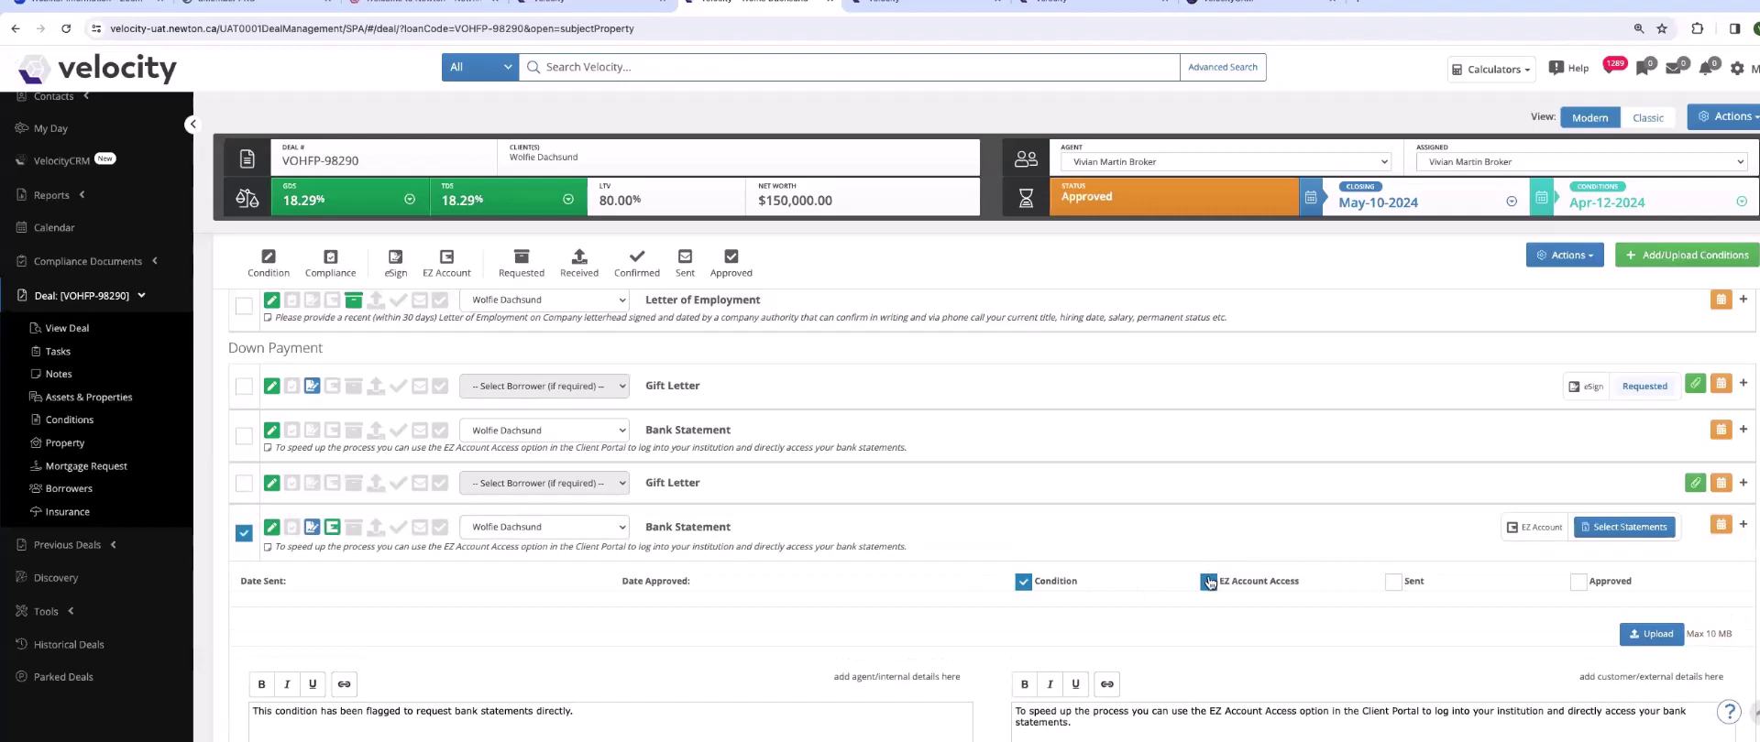
{"action": "left_click", "coordinate": [1208, 581]}
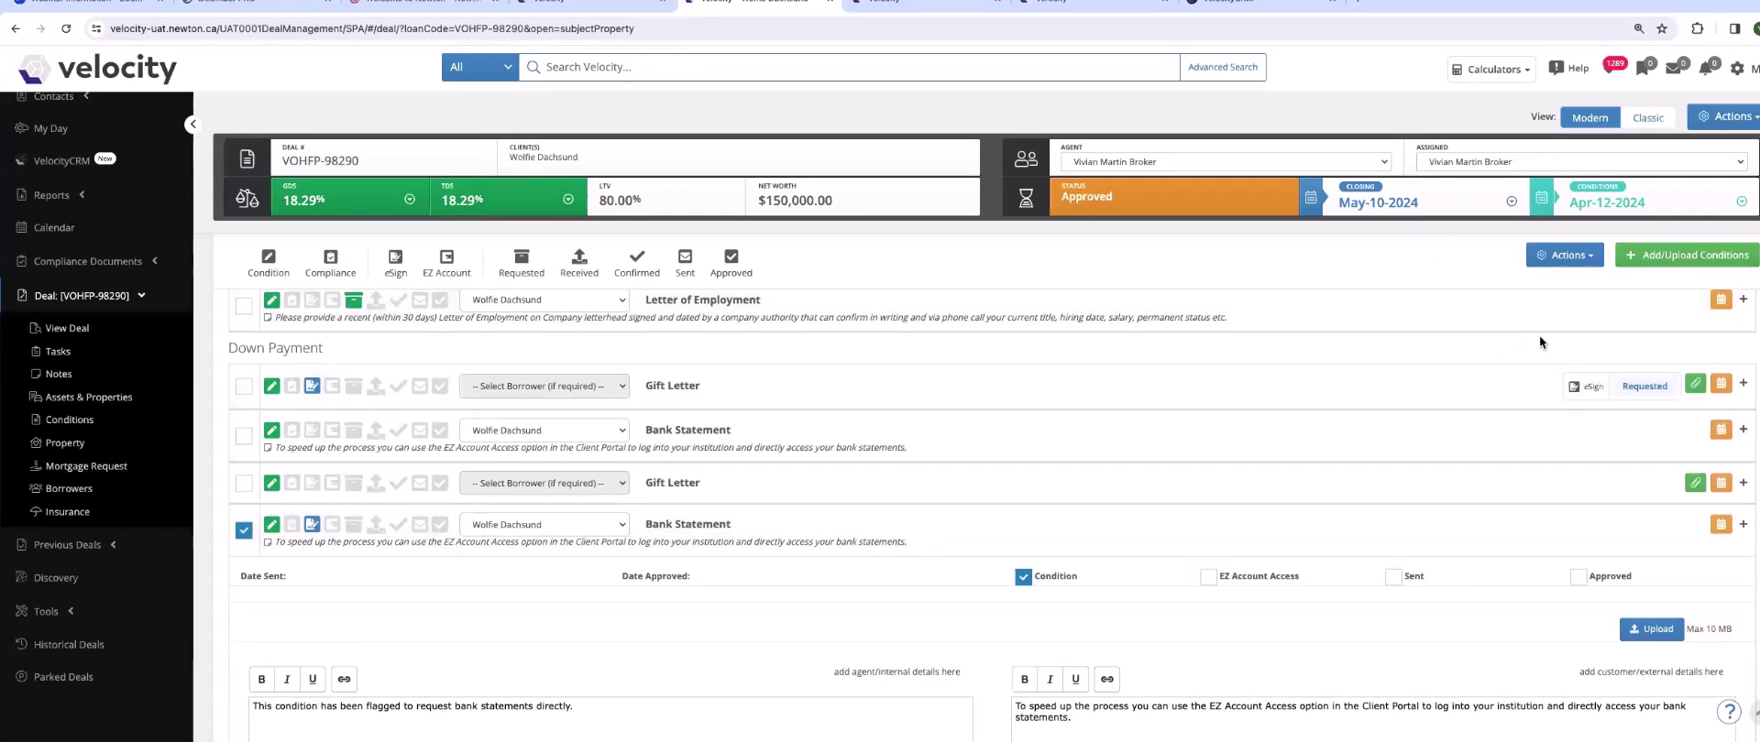
{"action": "left_click", "coordinate": [1568, 256]}
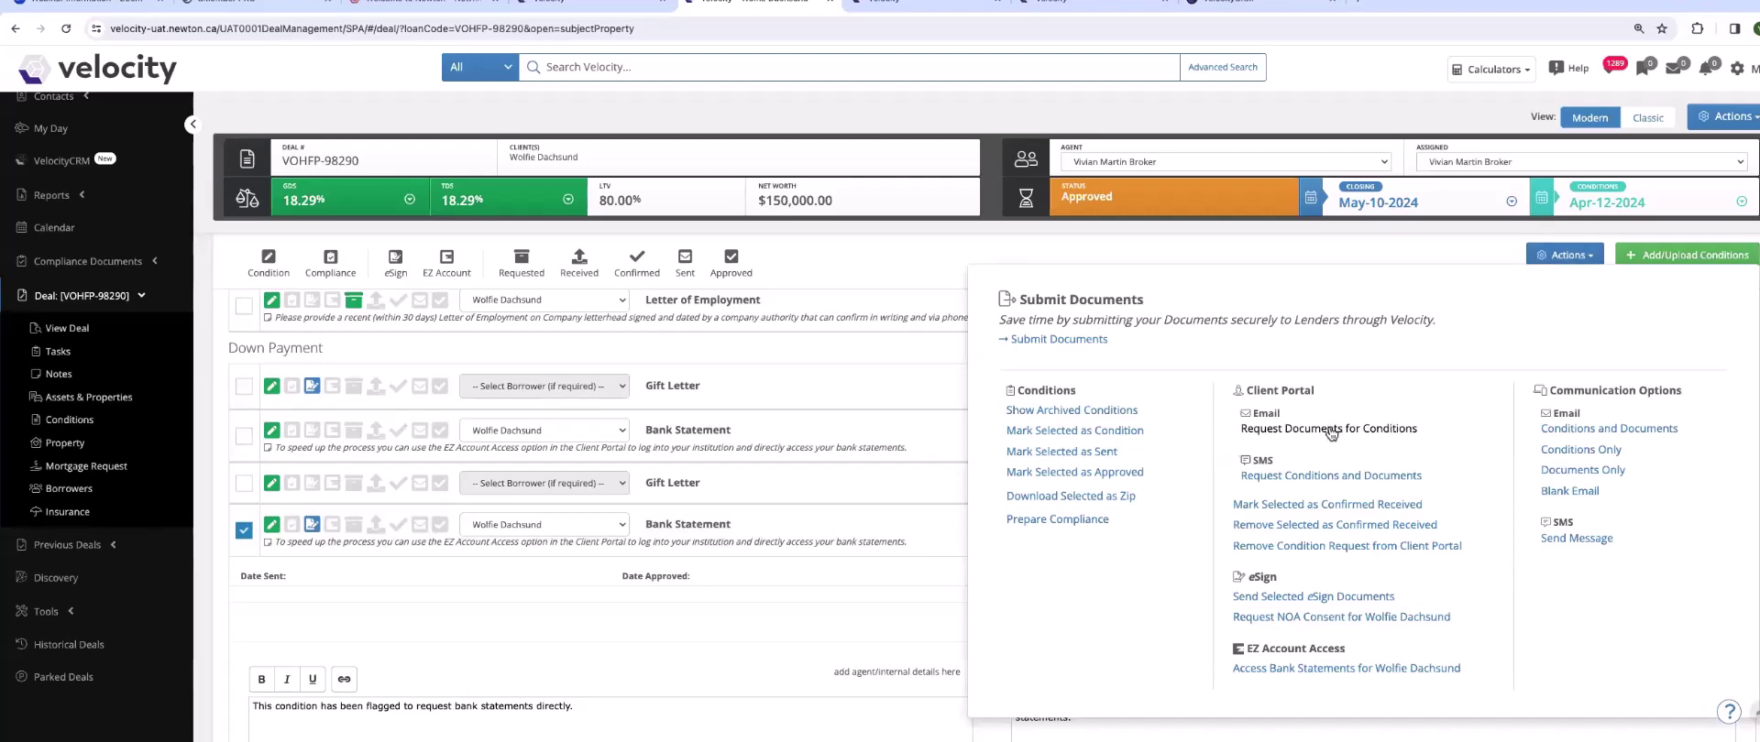
- Send a Request Documents for Conditions email to the client as recipient
{"action": "left_click", "coordinate": [1329, 429]}
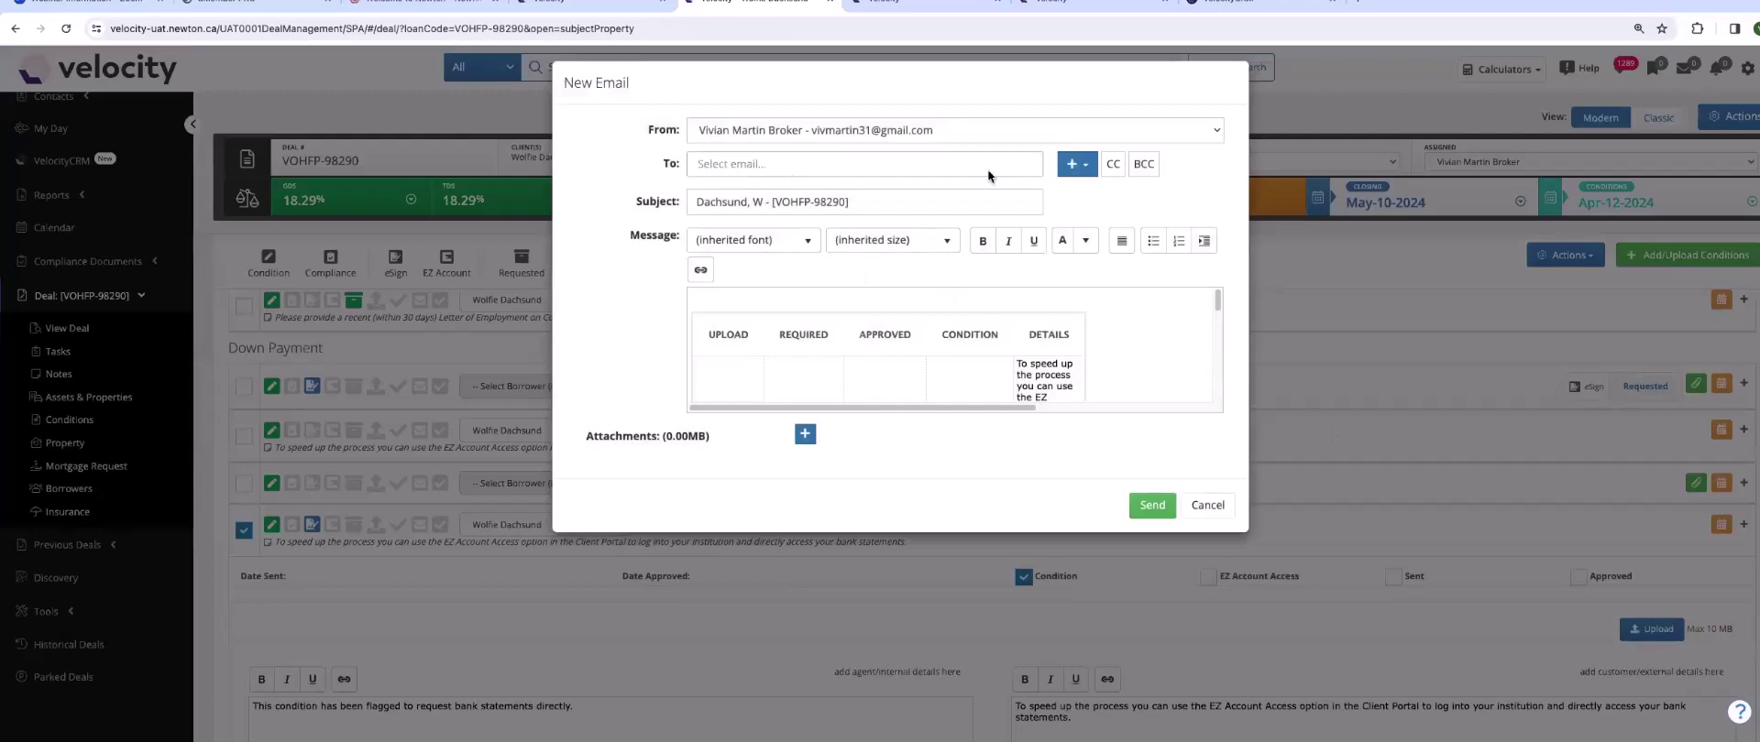
{"action": "left_click", "coordinate": [1075, 171]}
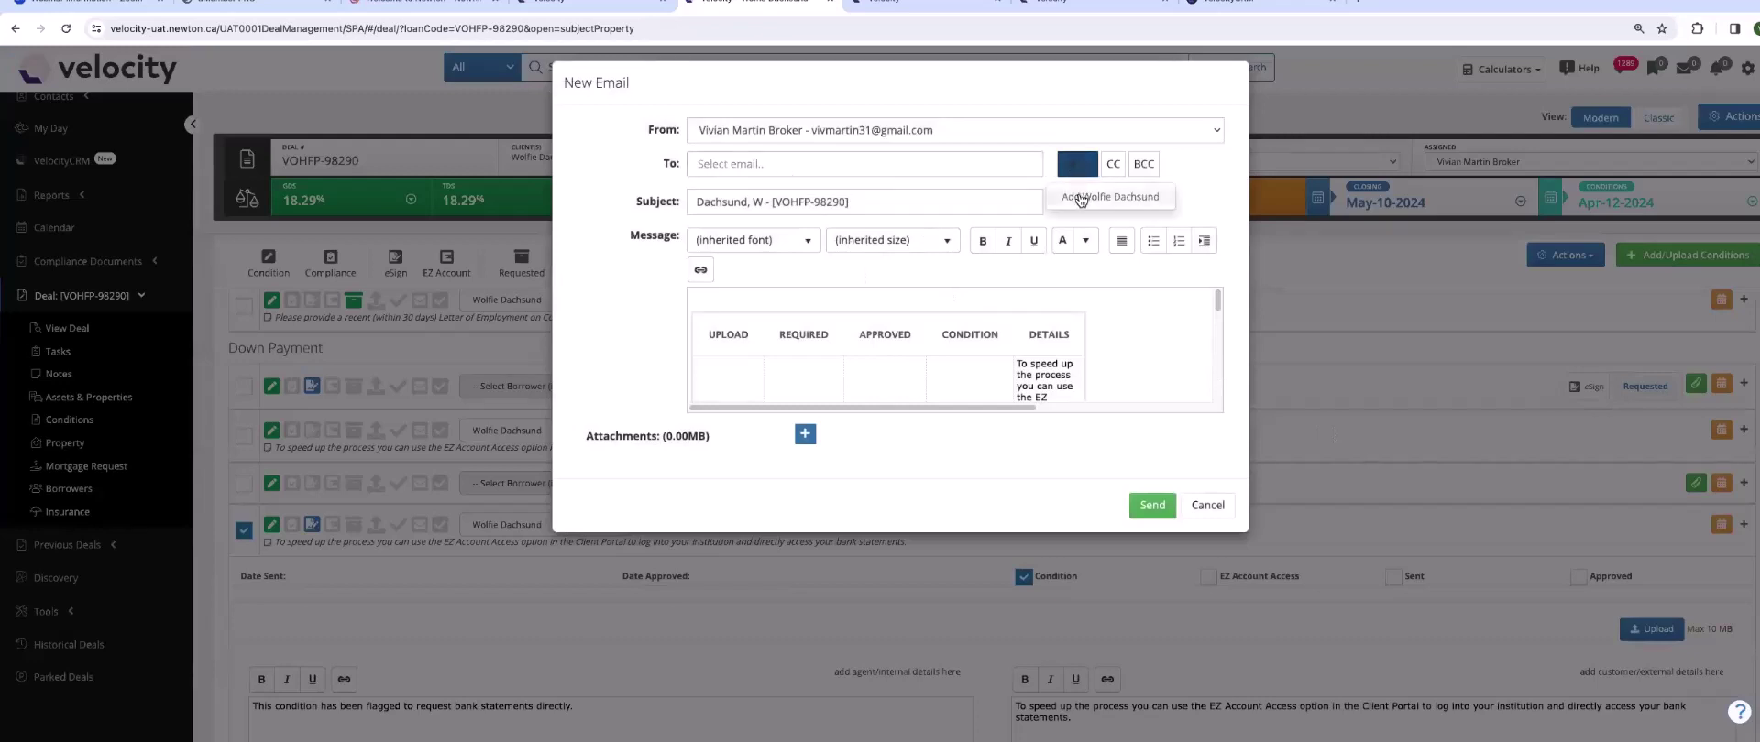
{"action": "left_click", "coordinate": [1082, 198]}
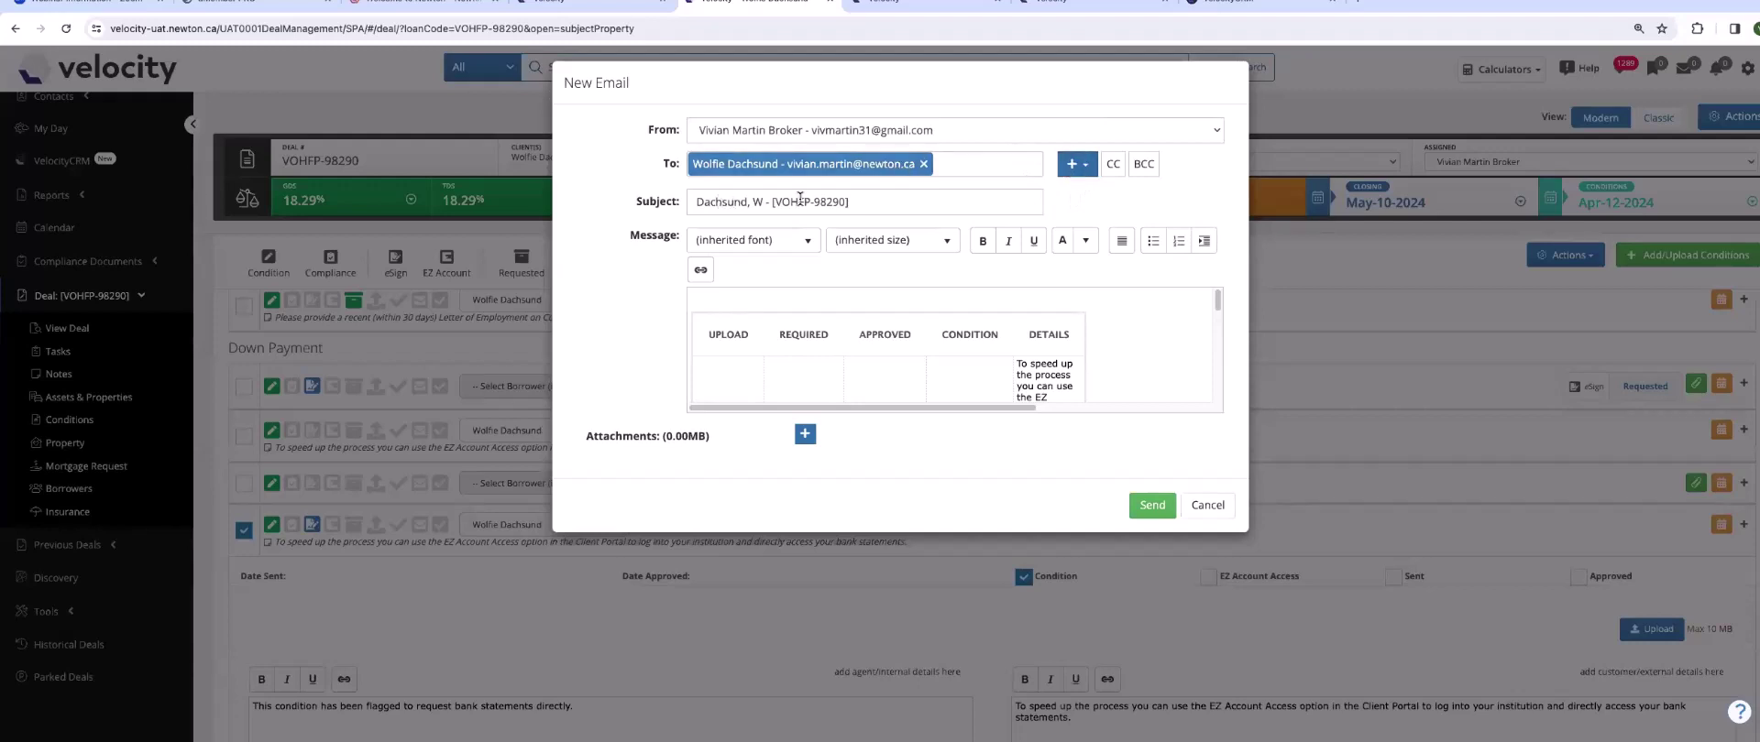
{"action": "left_click_drag", "start_coordinate": [1217, 303], "coordinate": [1226, 346]}
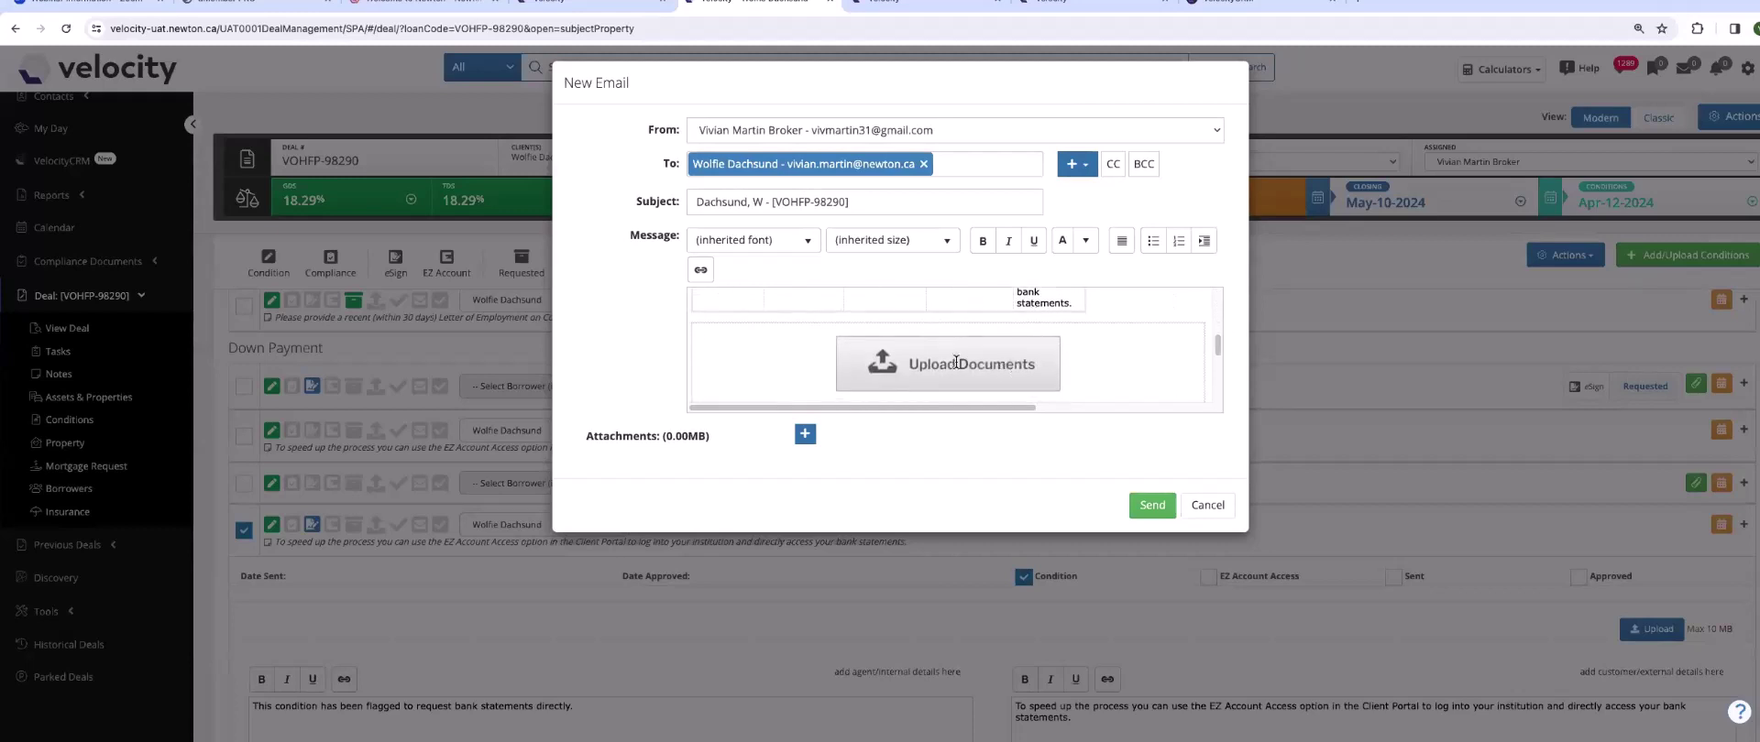
{"action": "left_click", "coordinate": [1152, 505]}
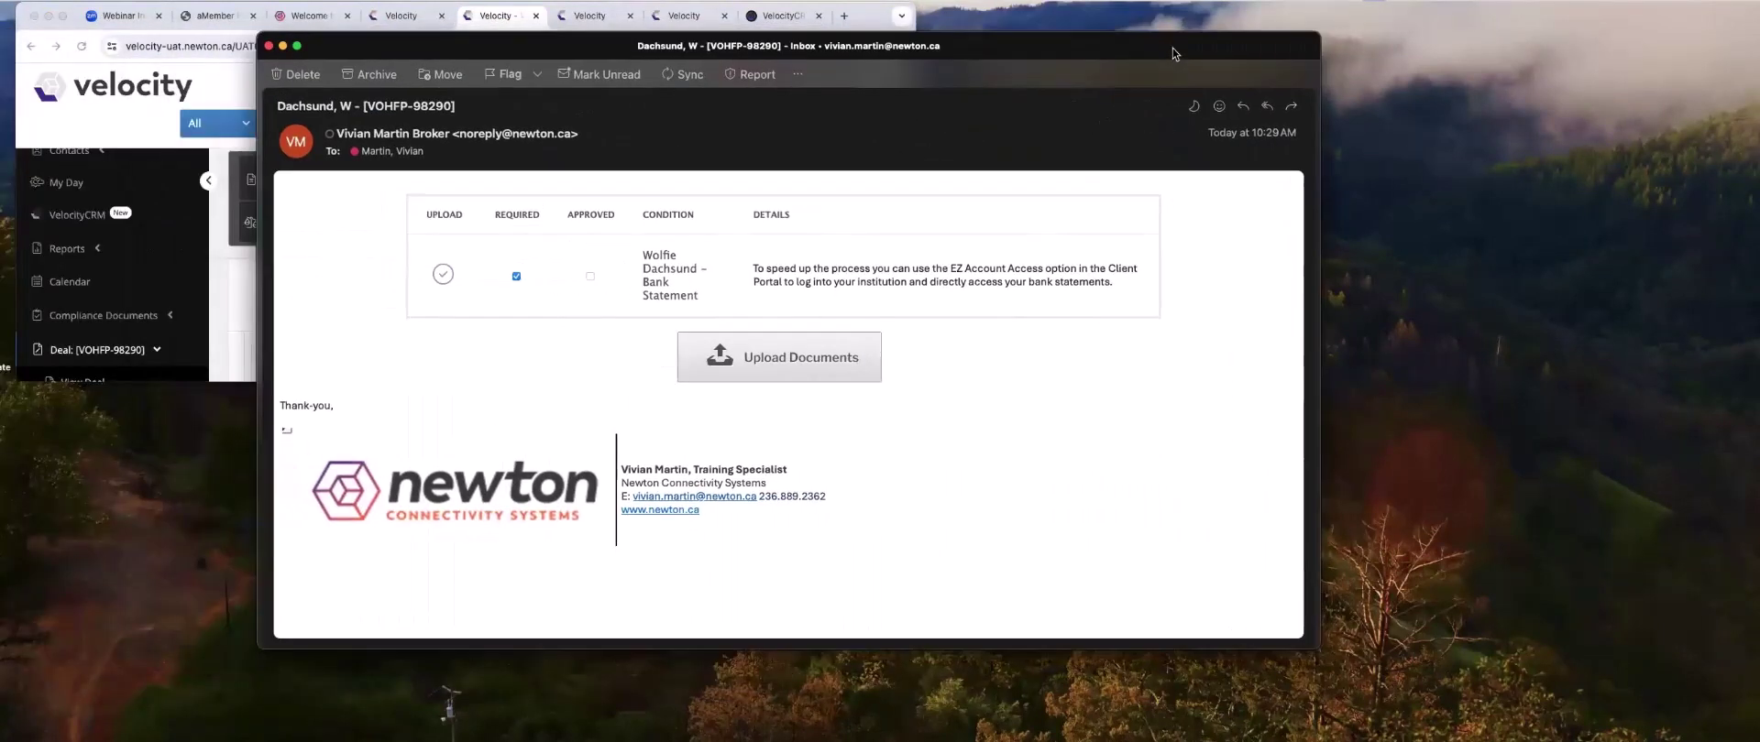
- Open the Upload Documents link from the received email to view the client portal full screen
{"action": "left_click", "coordinate": [794, 356]}
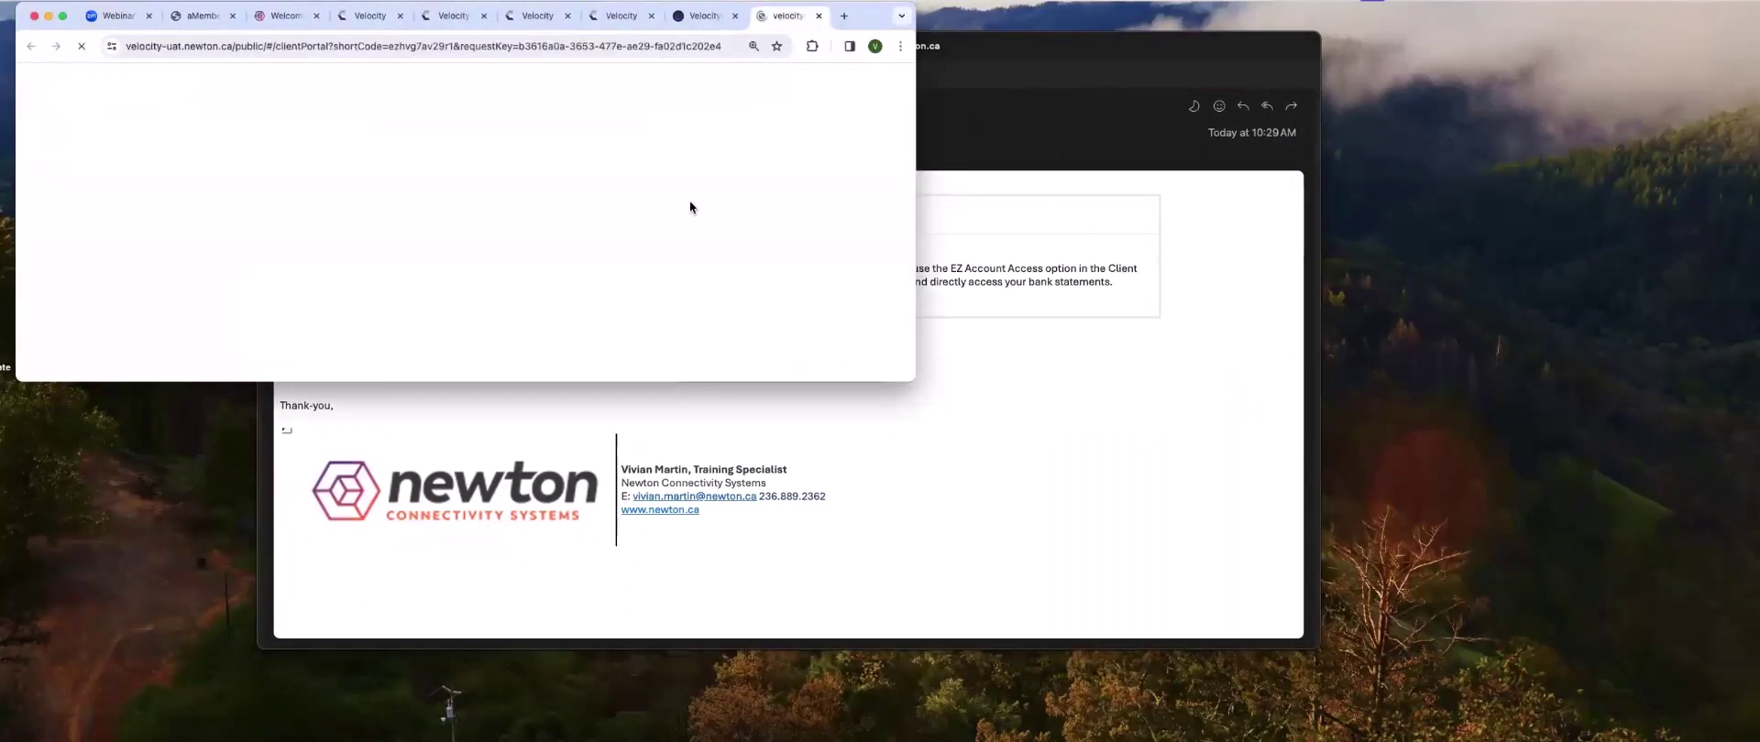
{"action": "left_click", "coordinate": [63, 18]}
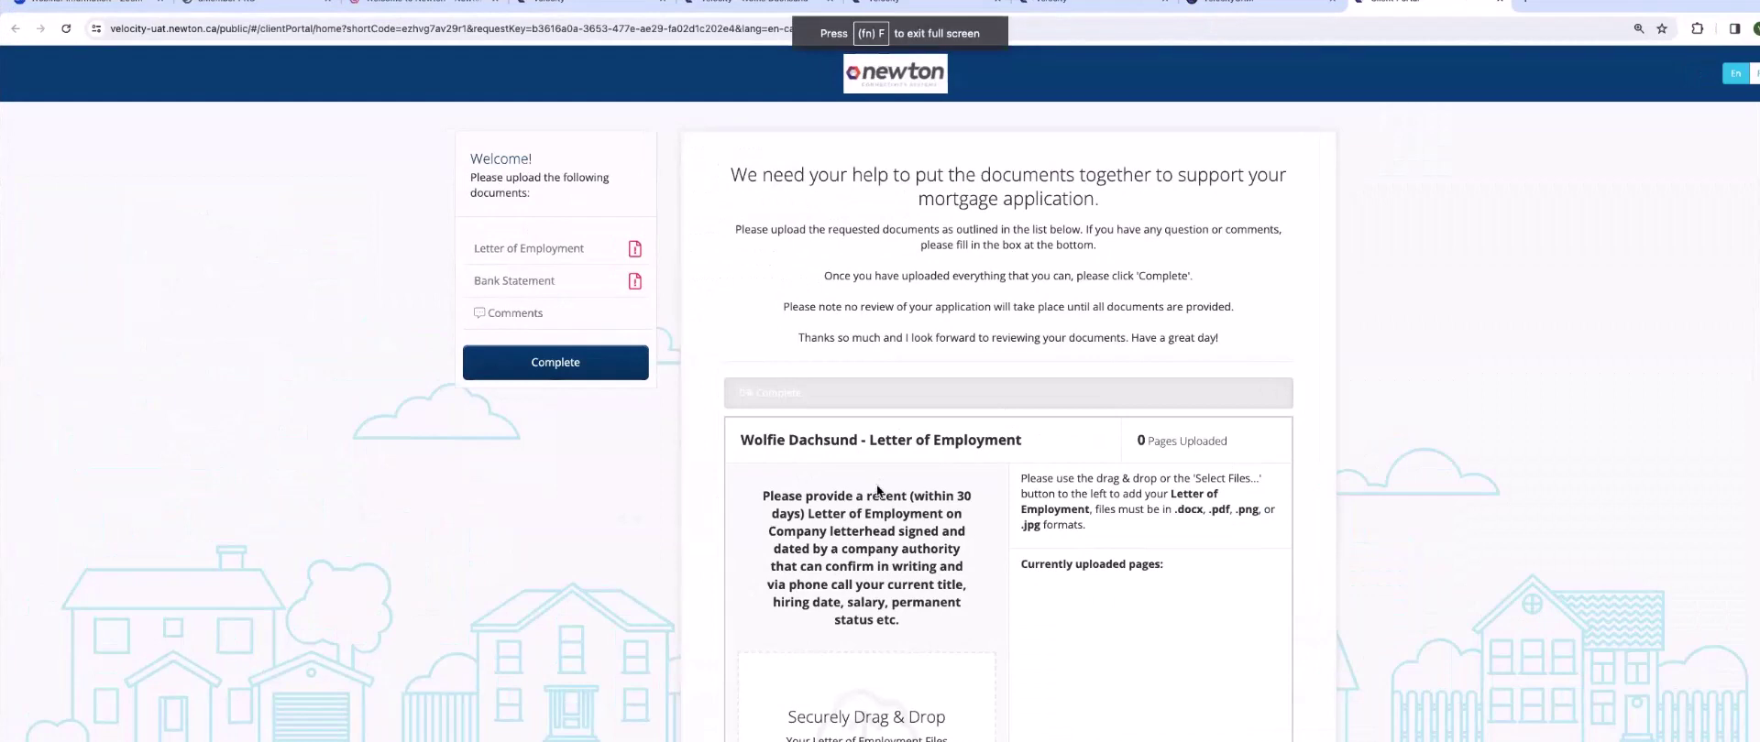
{"action": "scroll", "coordinate": [875, 485], "scroll_direction": "down", "scroll_amount": 10}
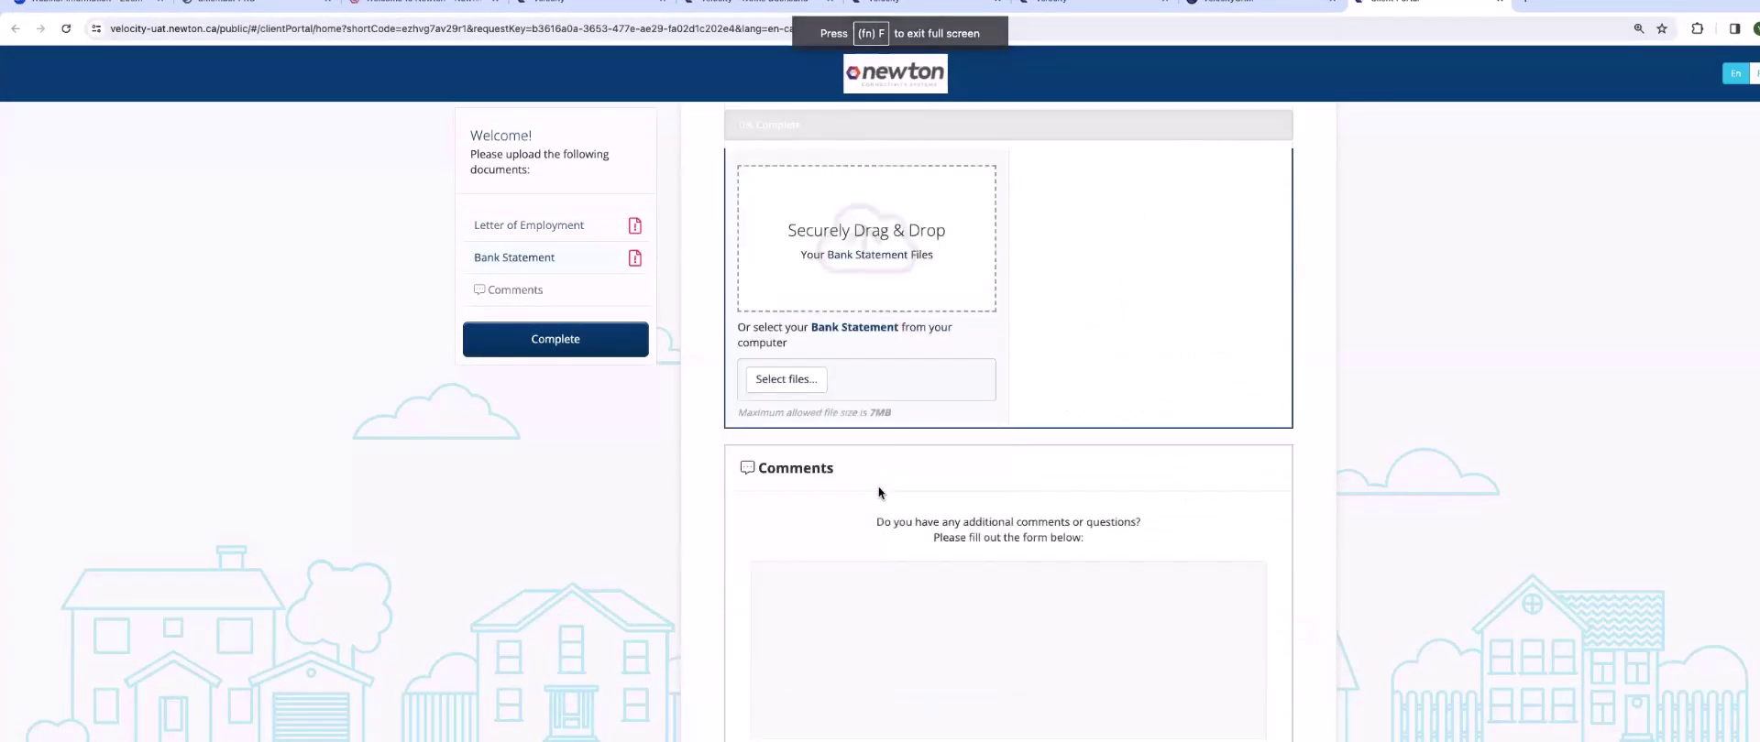
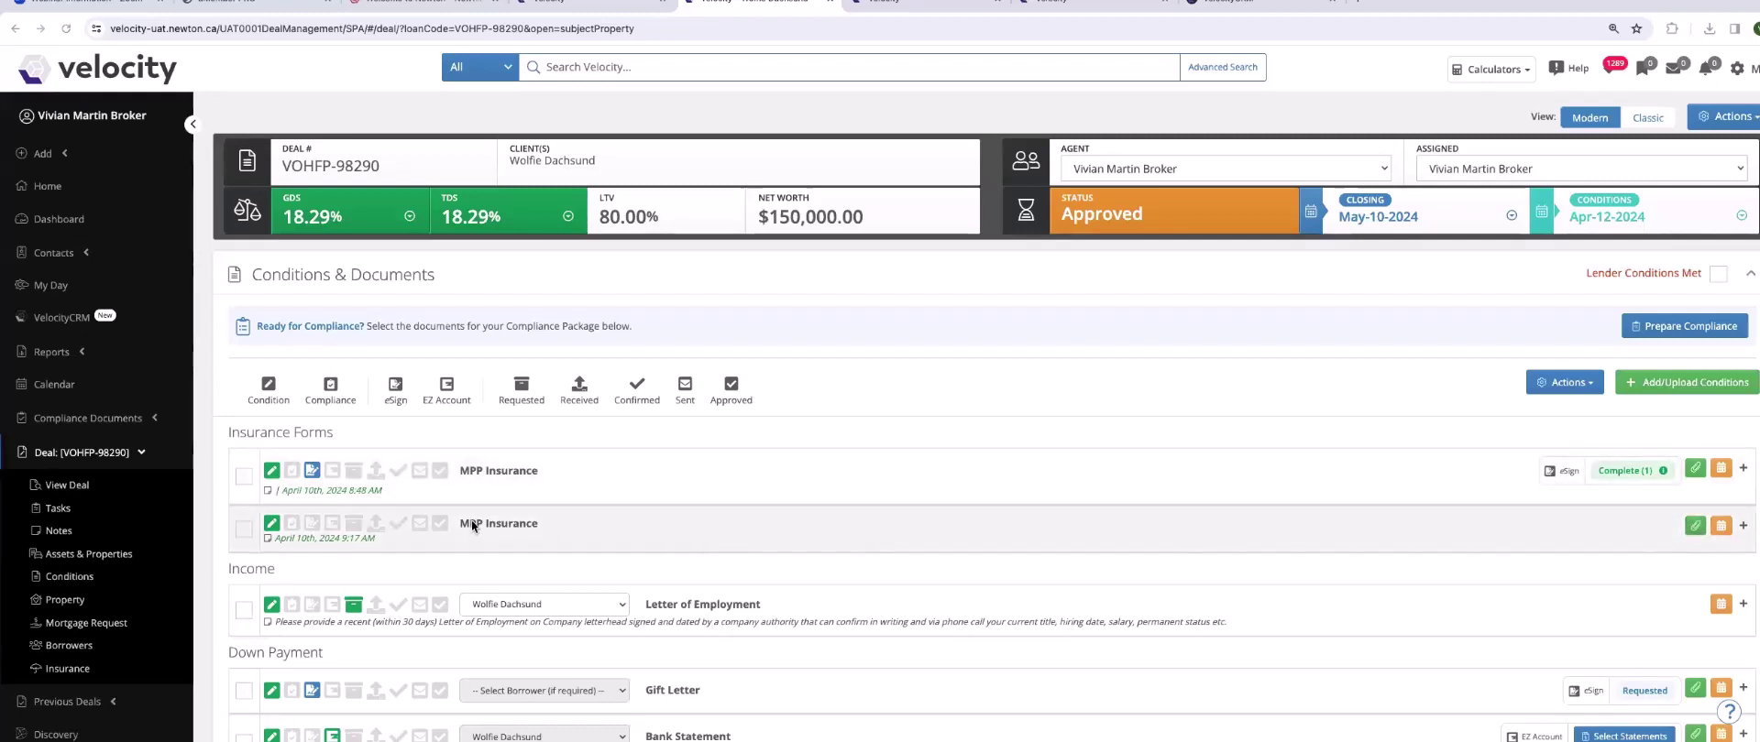
- Tick the second MPP Insurance condition, mark it for eSign, and review its details
{"action": "left_click", "coordinate": [243, 529]}
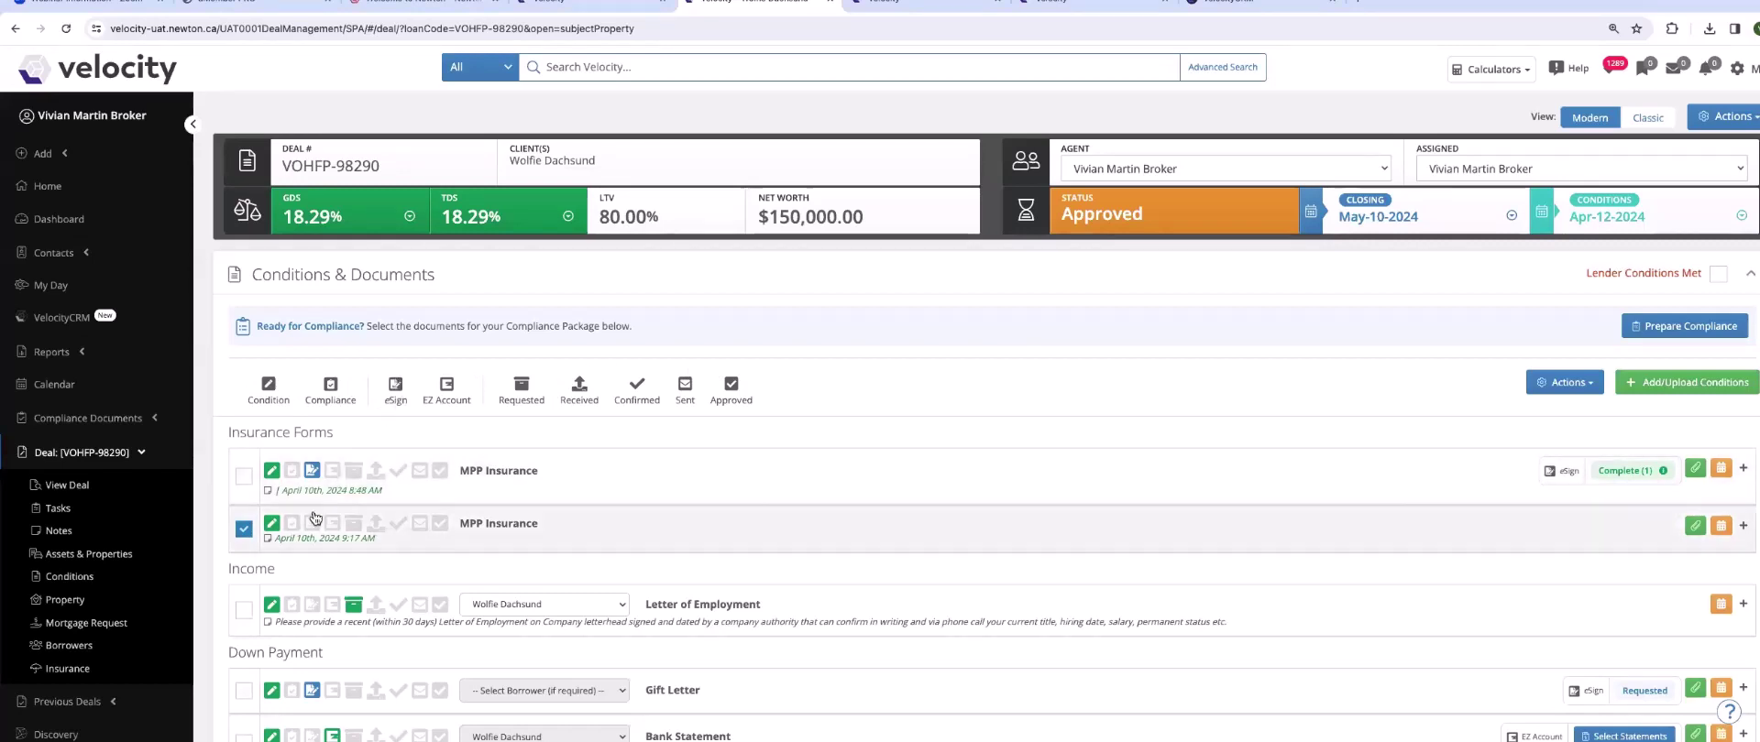
{"action": "left_click", "coordinate": [312, 522]}
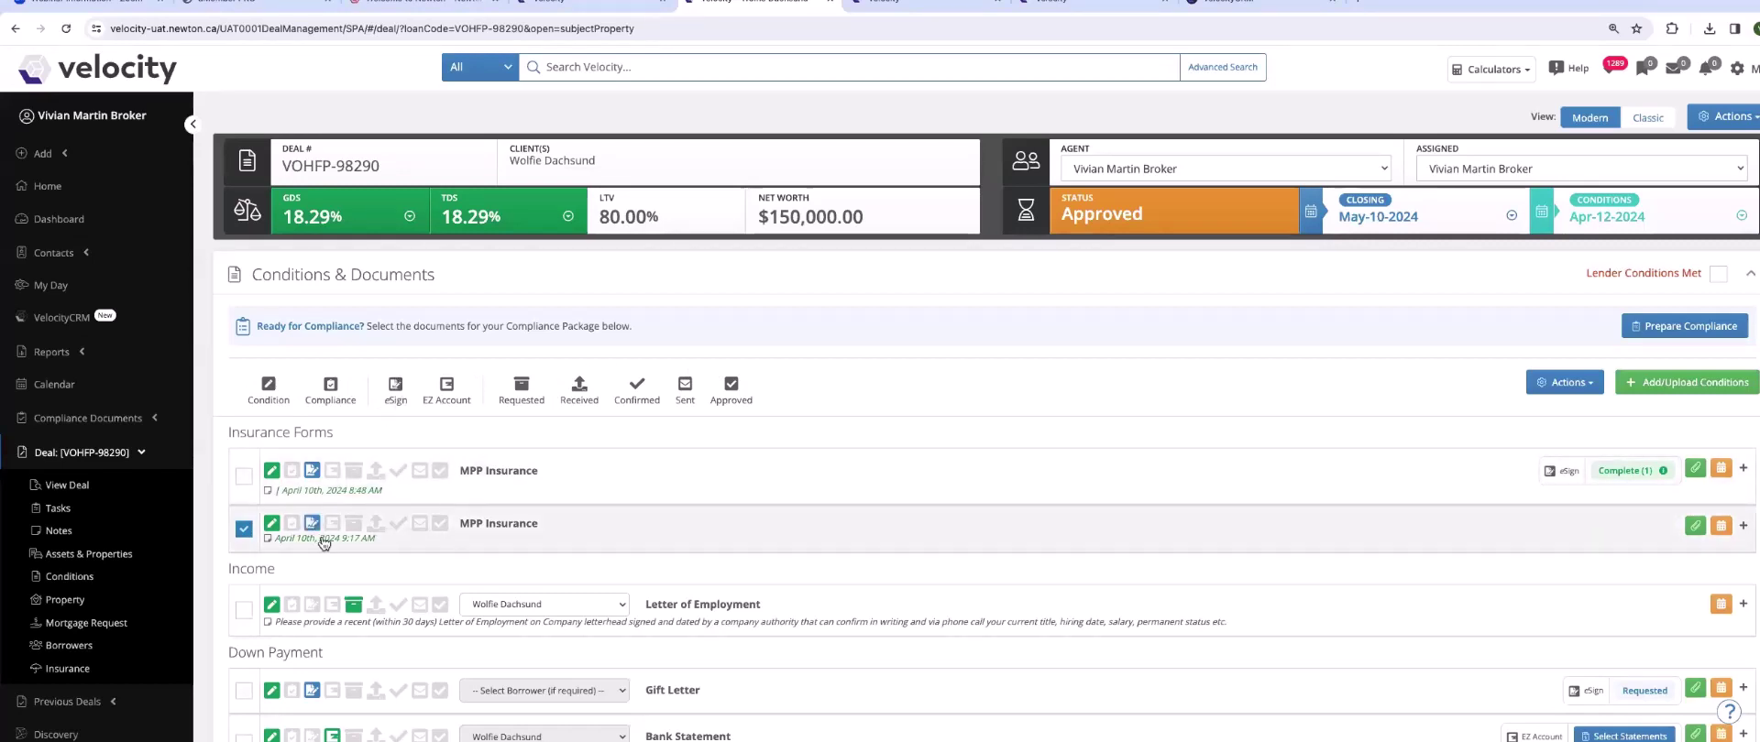
{"action": "left_click", "coordinate": [484, 524]}
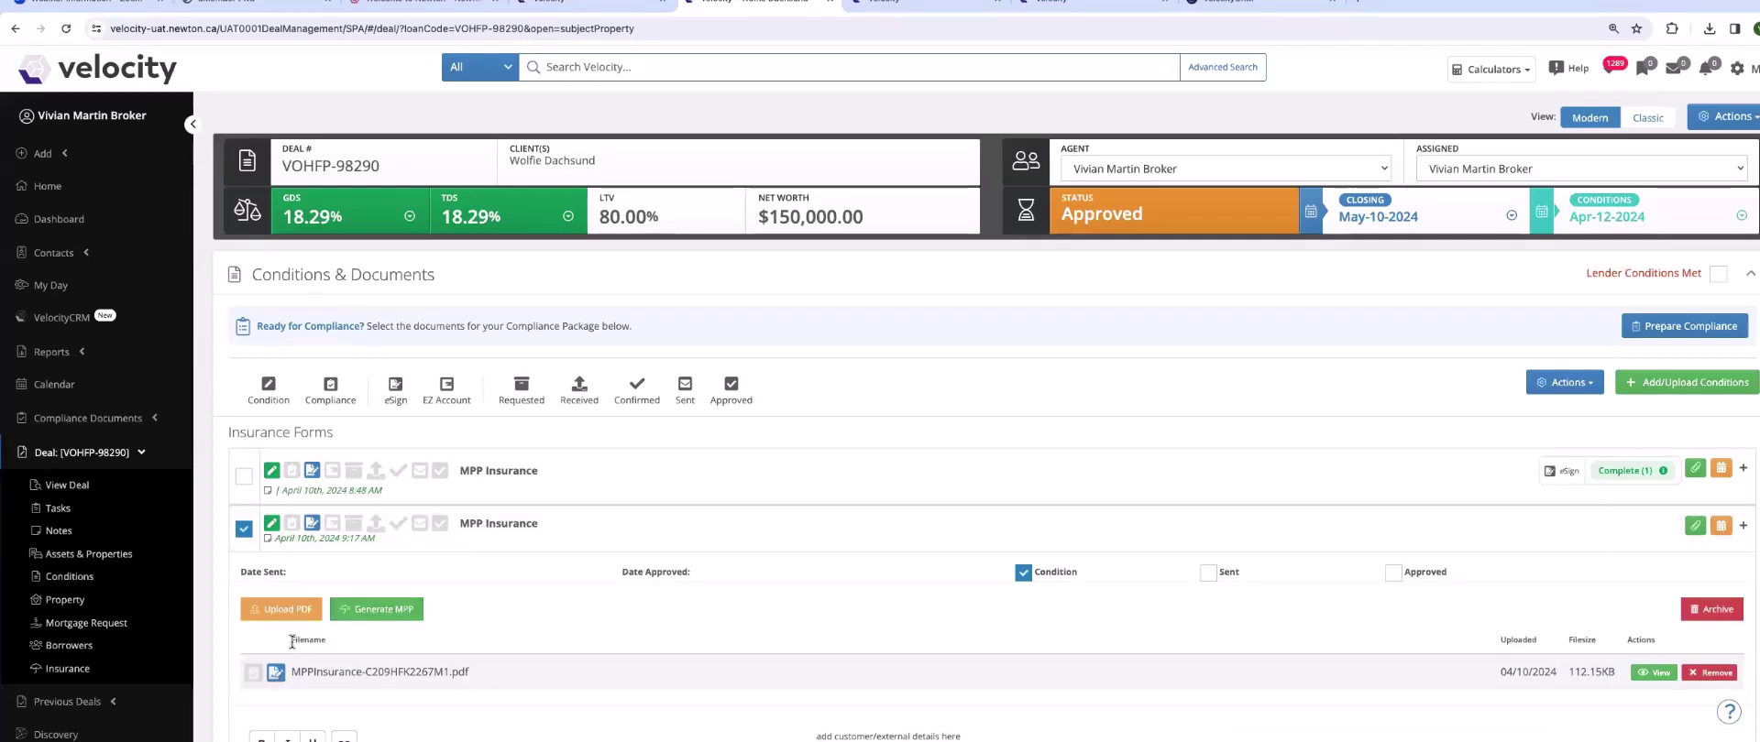
{"action": "left_click", "coordinate": [492, 540]}
{"action": "scroll", "coordinate": [499, 533], "scroll_direction": "down", "scroll_amount": 3}
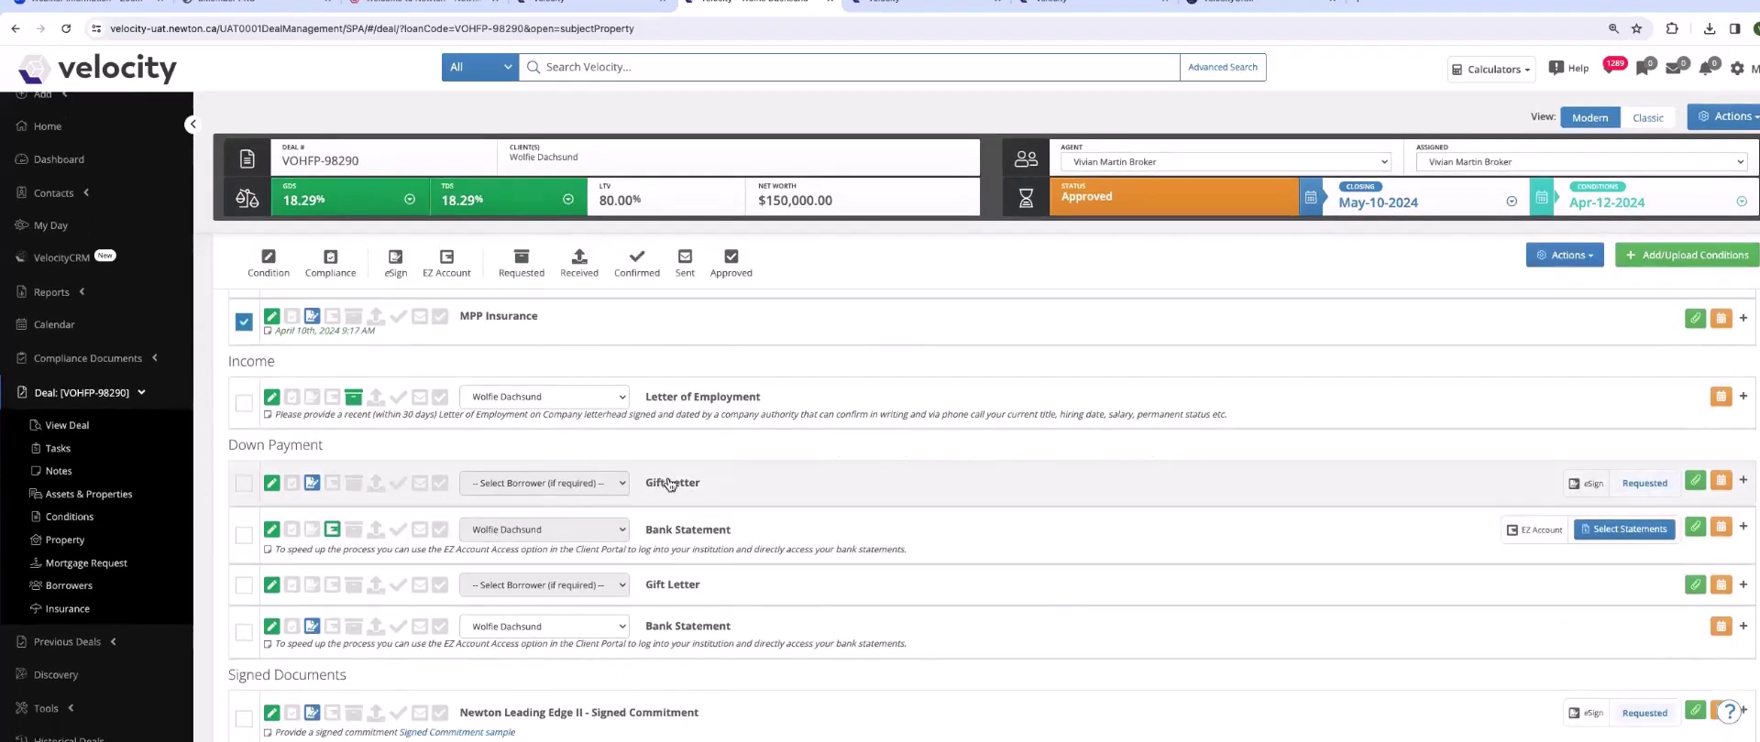
{"action": "scroll", "coordinate": [667, 499], "scroll_direction": "down", "scroll_amount": 1}
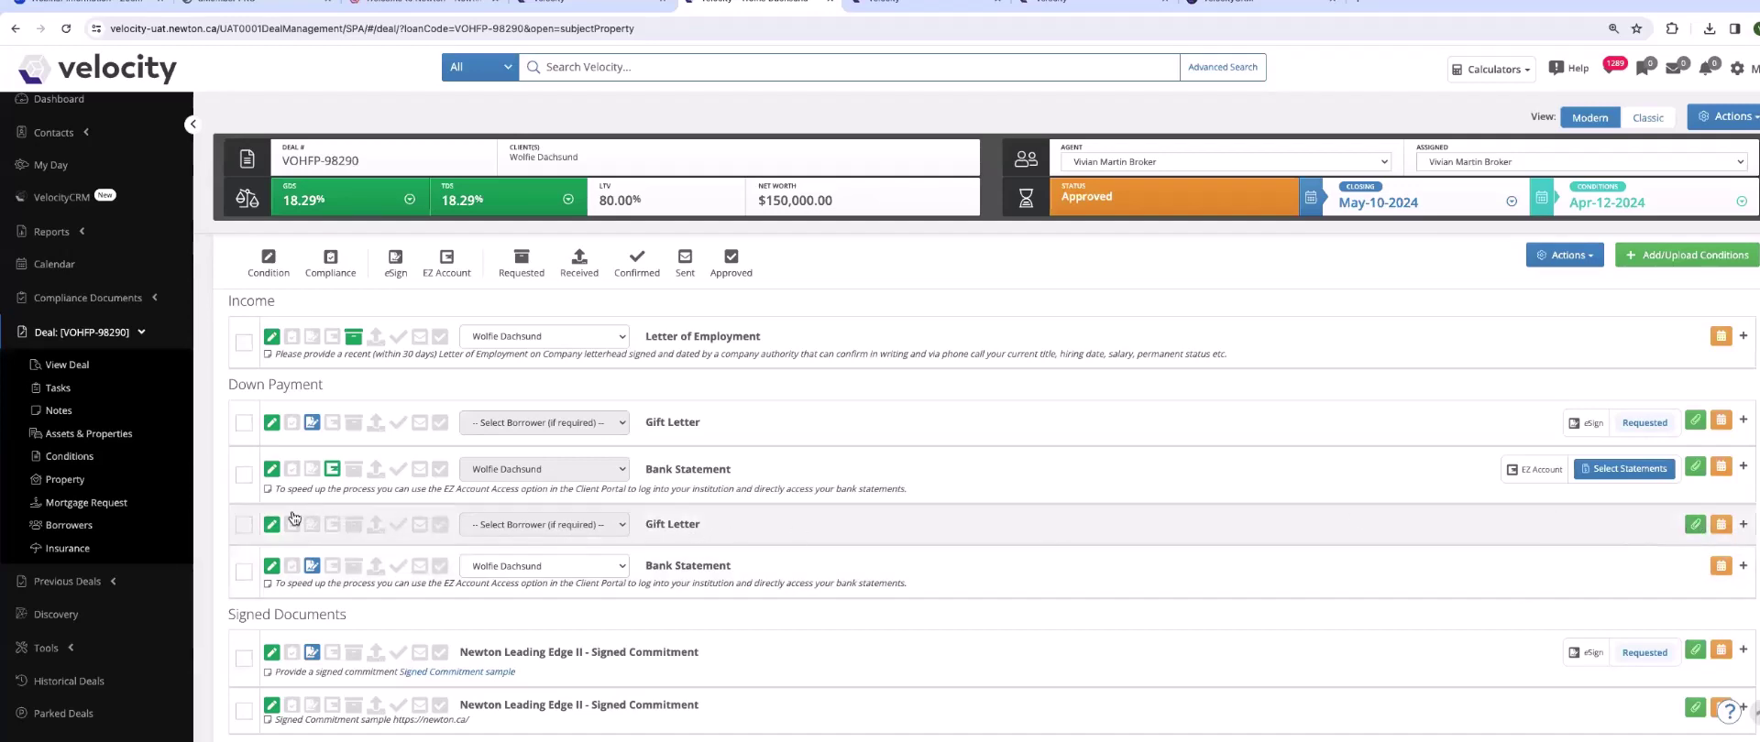
- Flag the second Gift Letter condition and its Gift Letter.pdf file for eSigning
{"action": "left_click", "coordinate": [244, 525]}
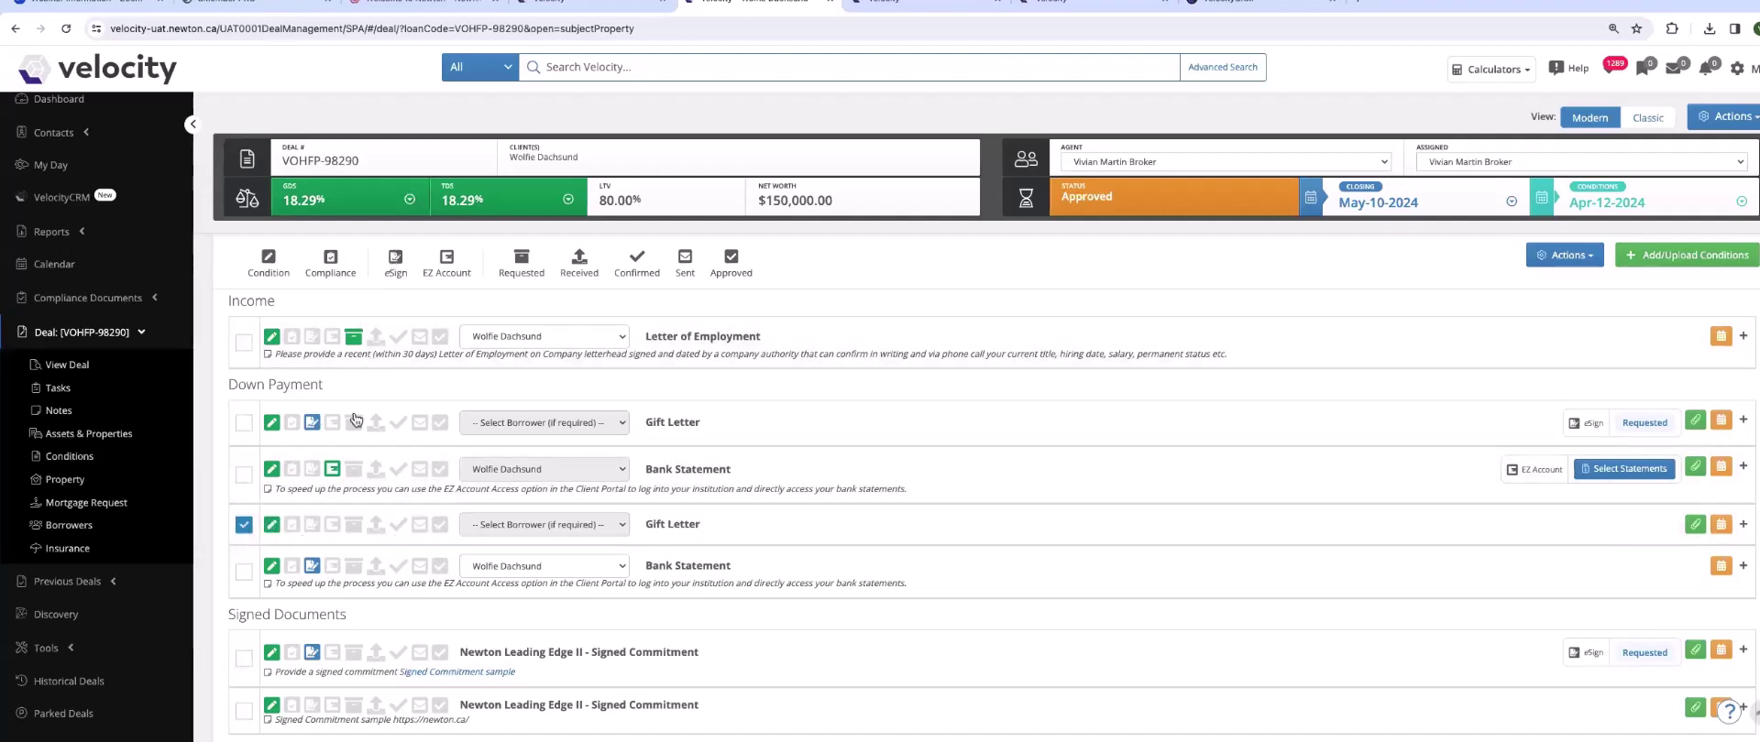
{"action": "left_click", "coordinate": [314, 525]}
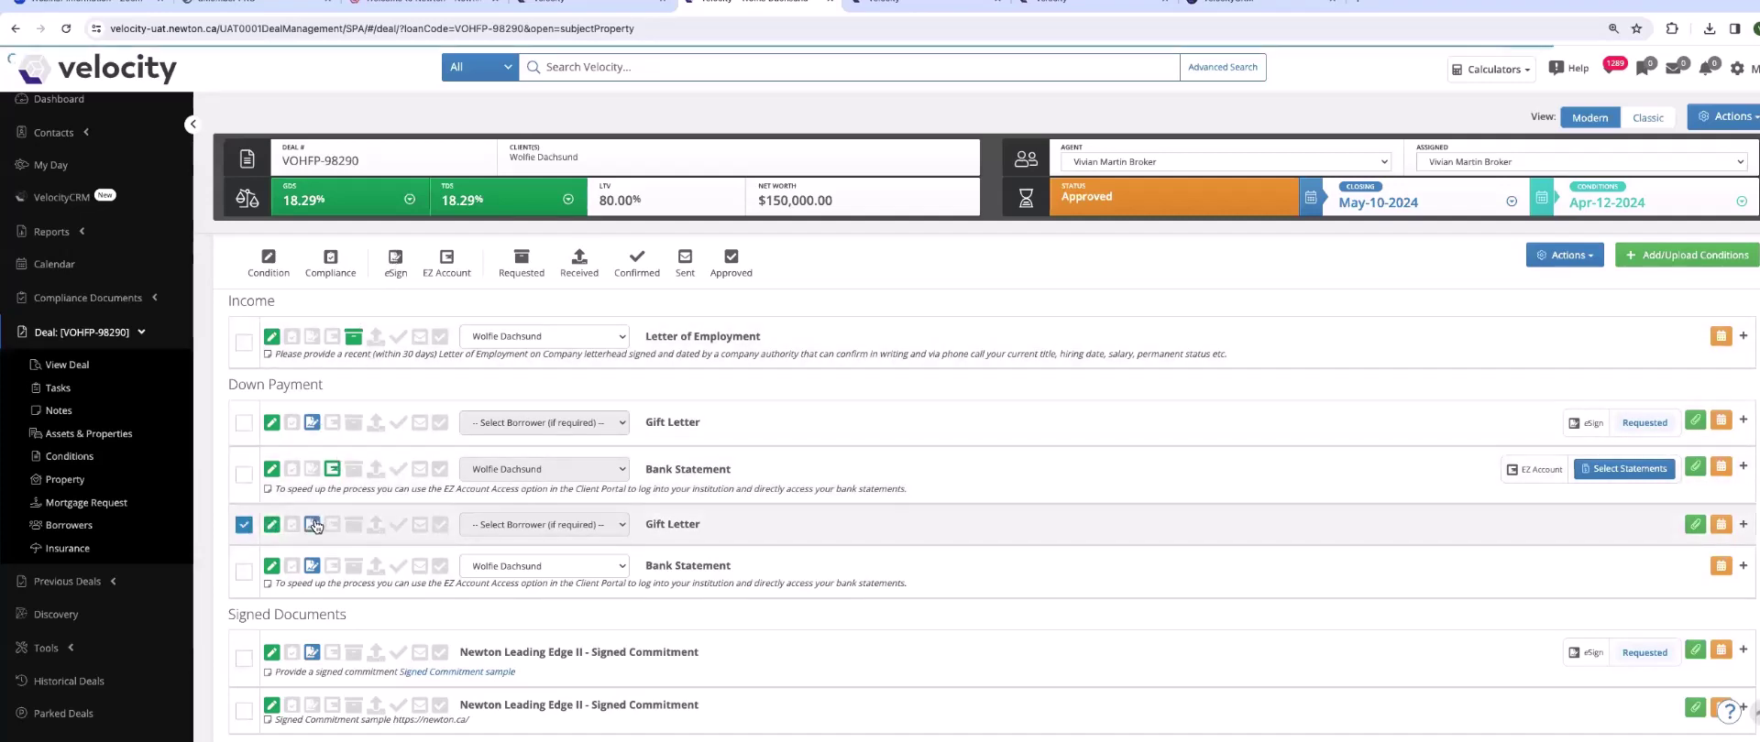
{"action": "left_click", "coordinate": [662, 527]}
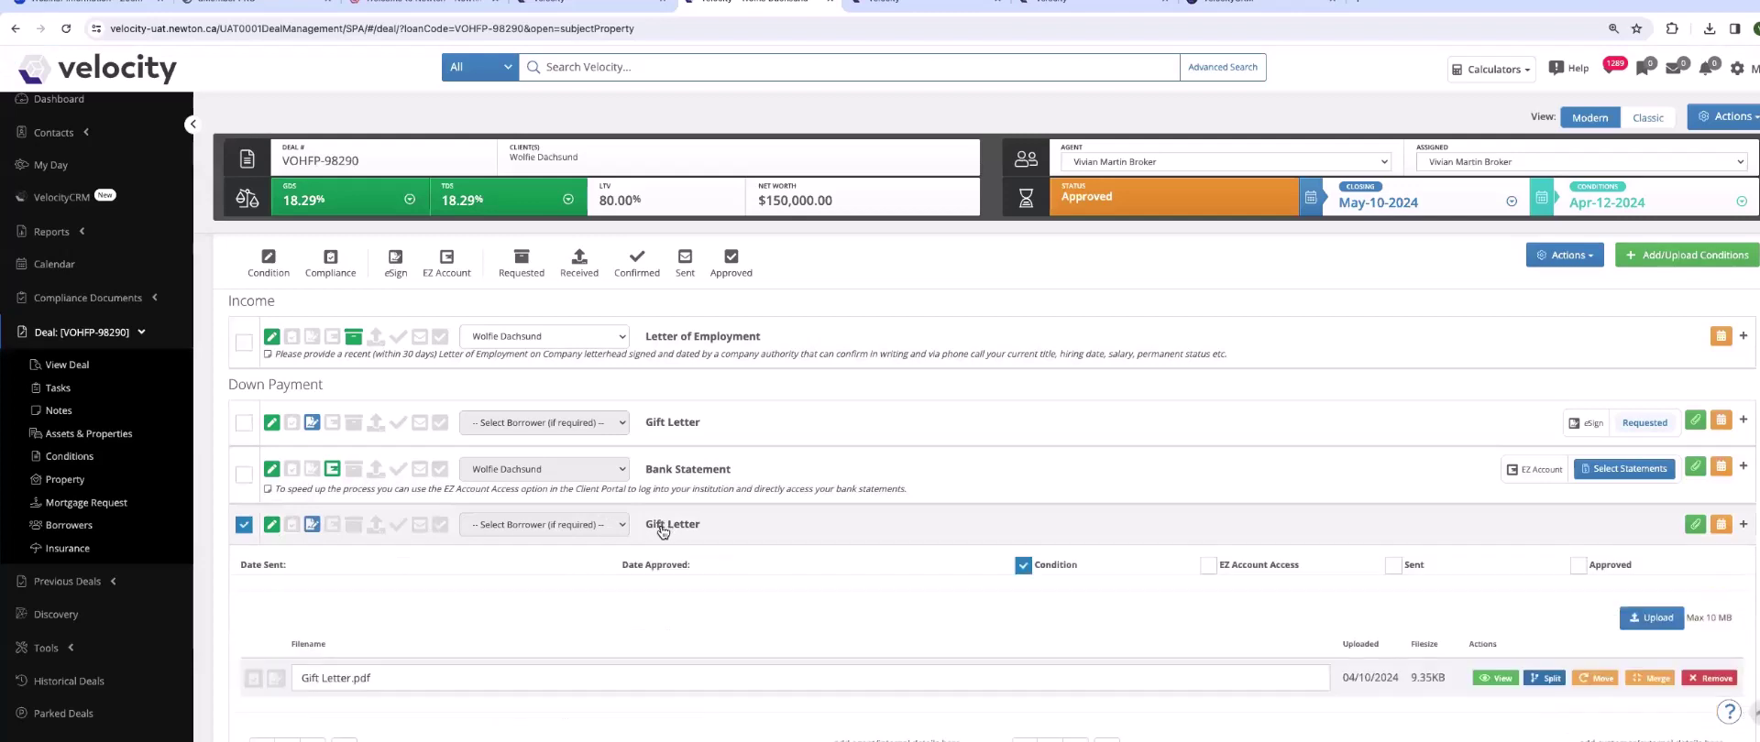
{"action": "scroll", "coordinate": [443, 590], "scroll_direction": "down", "scroll_amount": 1}
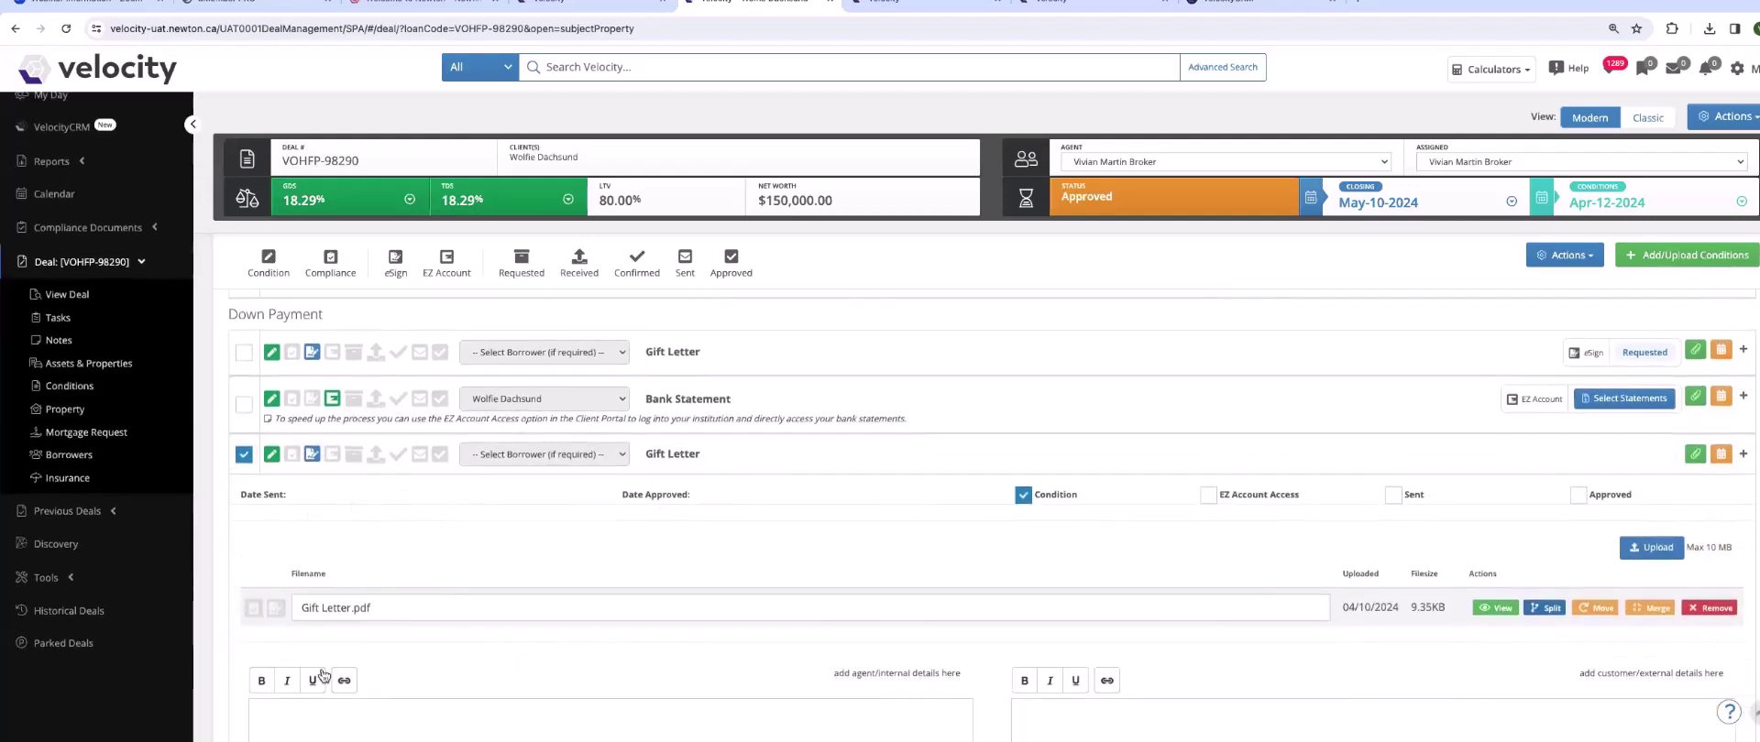
{"action": "left_click", "coordinate": [277, 609]}
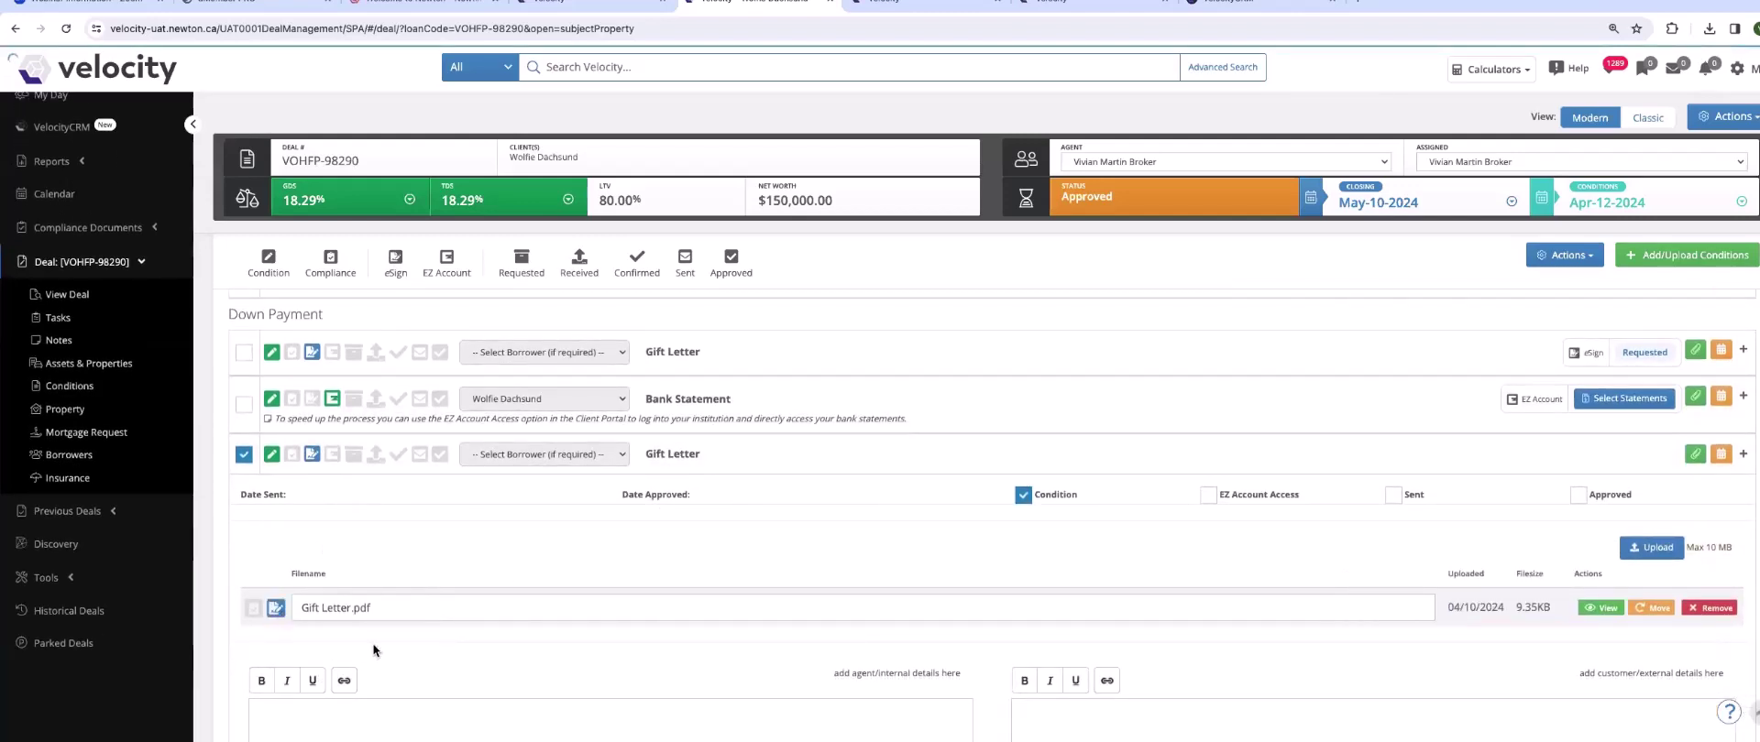
{"action": "left_click", "coordinate": [663, 458]}
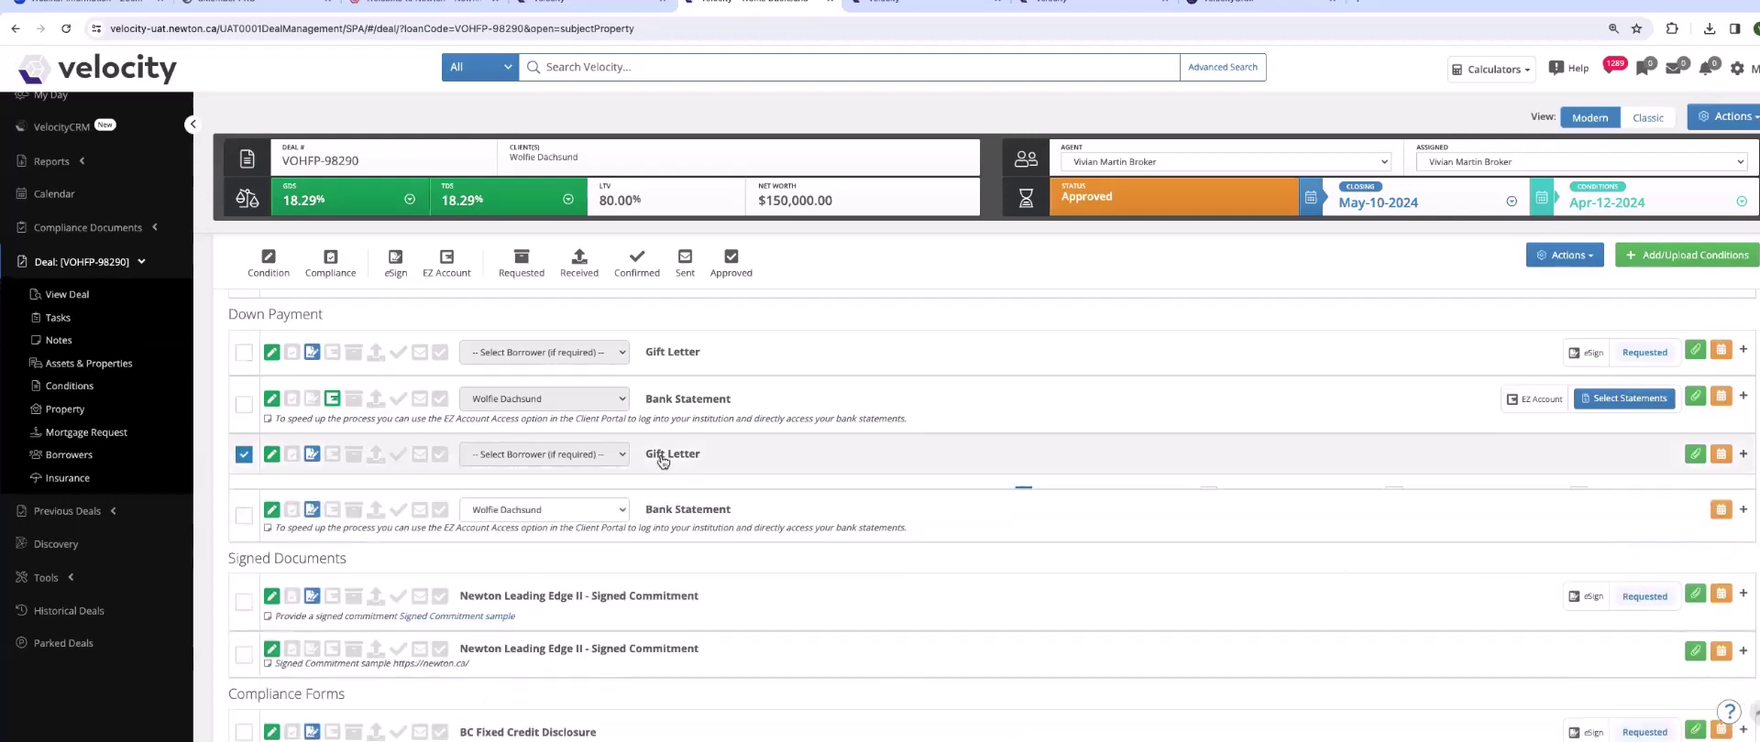
{"action": "scroll", "coordinate": [636, 531], "scroll_direction": "down", "scroll_amount": 2}
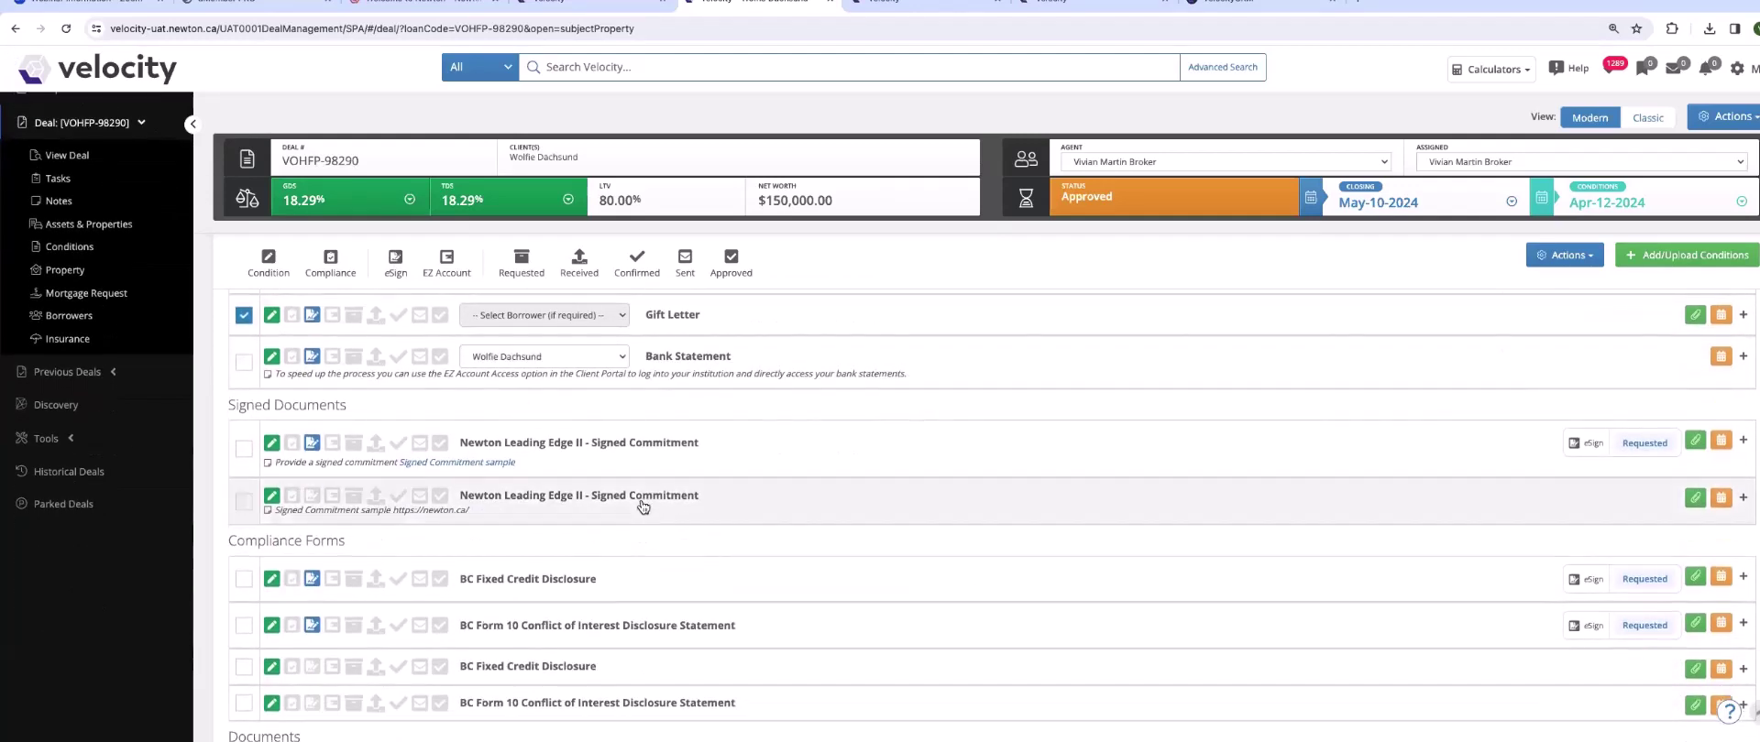
- Select the second Signed Commitment, then select the BC Fixed Credit Disclosure and flag it for eSigning
{"action": "left_click", "coordinate": [245, 502]}
{"action": "left_click", "coordinate": [593, 498]}
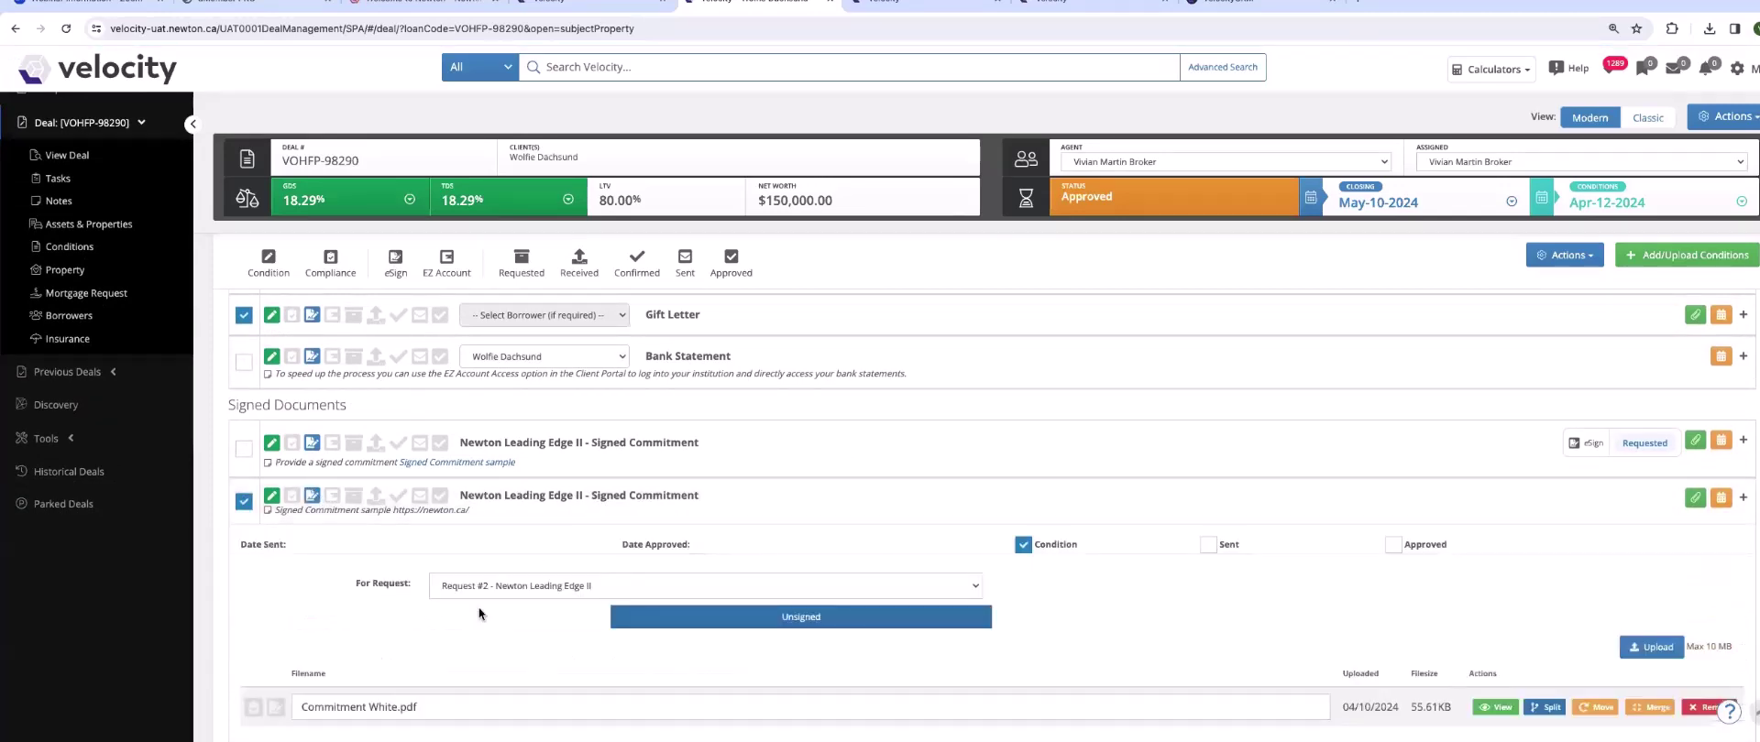
{"action": "scroll", "coordinate": [398, 661], "scroll_direction": "down", "scroll_amount": 1}
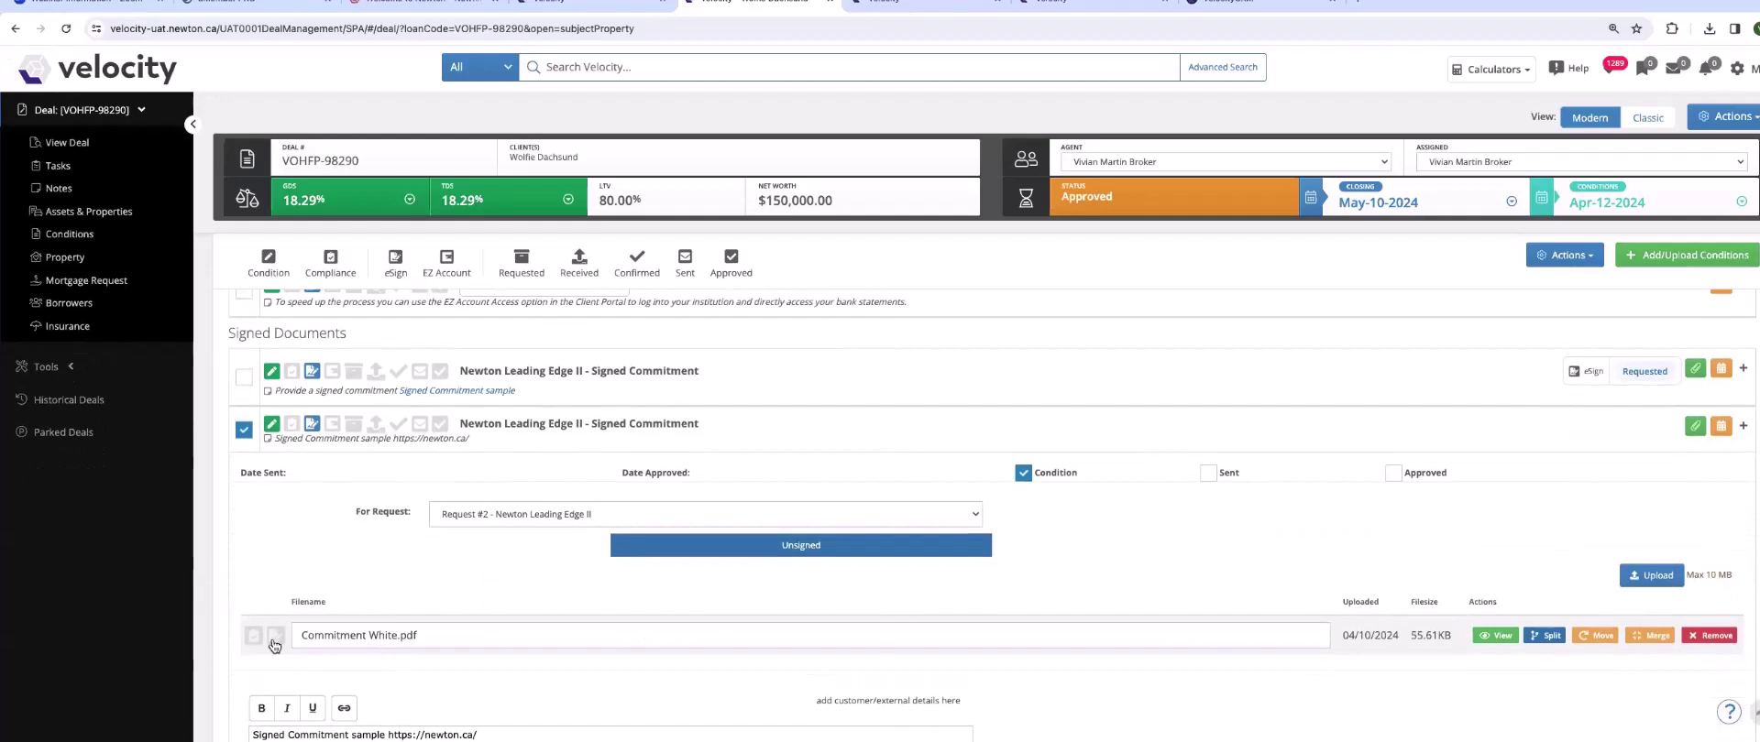
{"action": "left_click", "coordinate": [530, 425]}
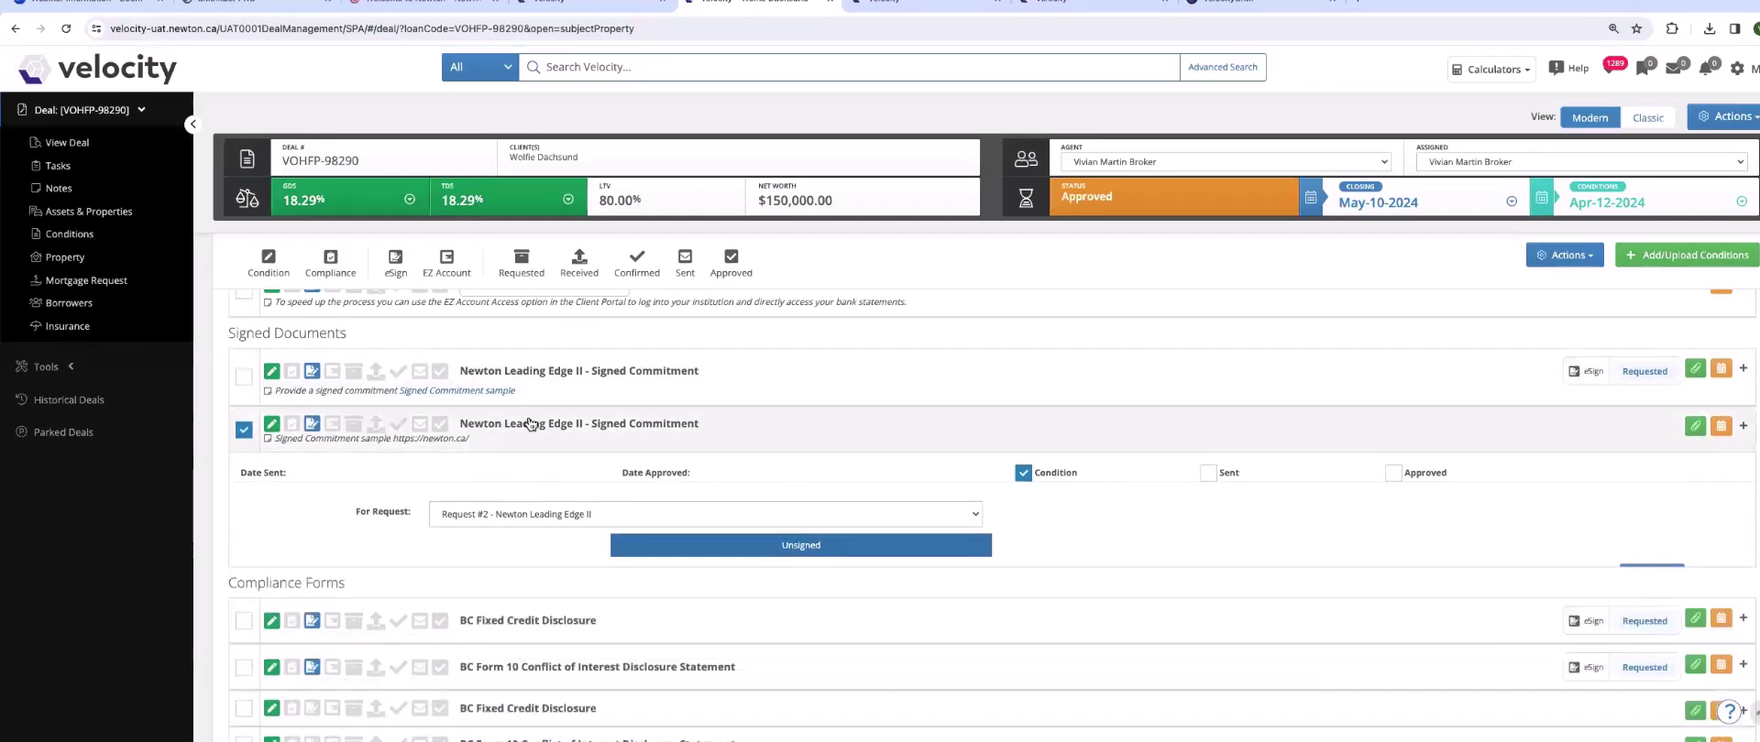
{"action": "scroll", "coordinate": [526, 427], "scroll_direction": "down", "scroll_amount": 1}
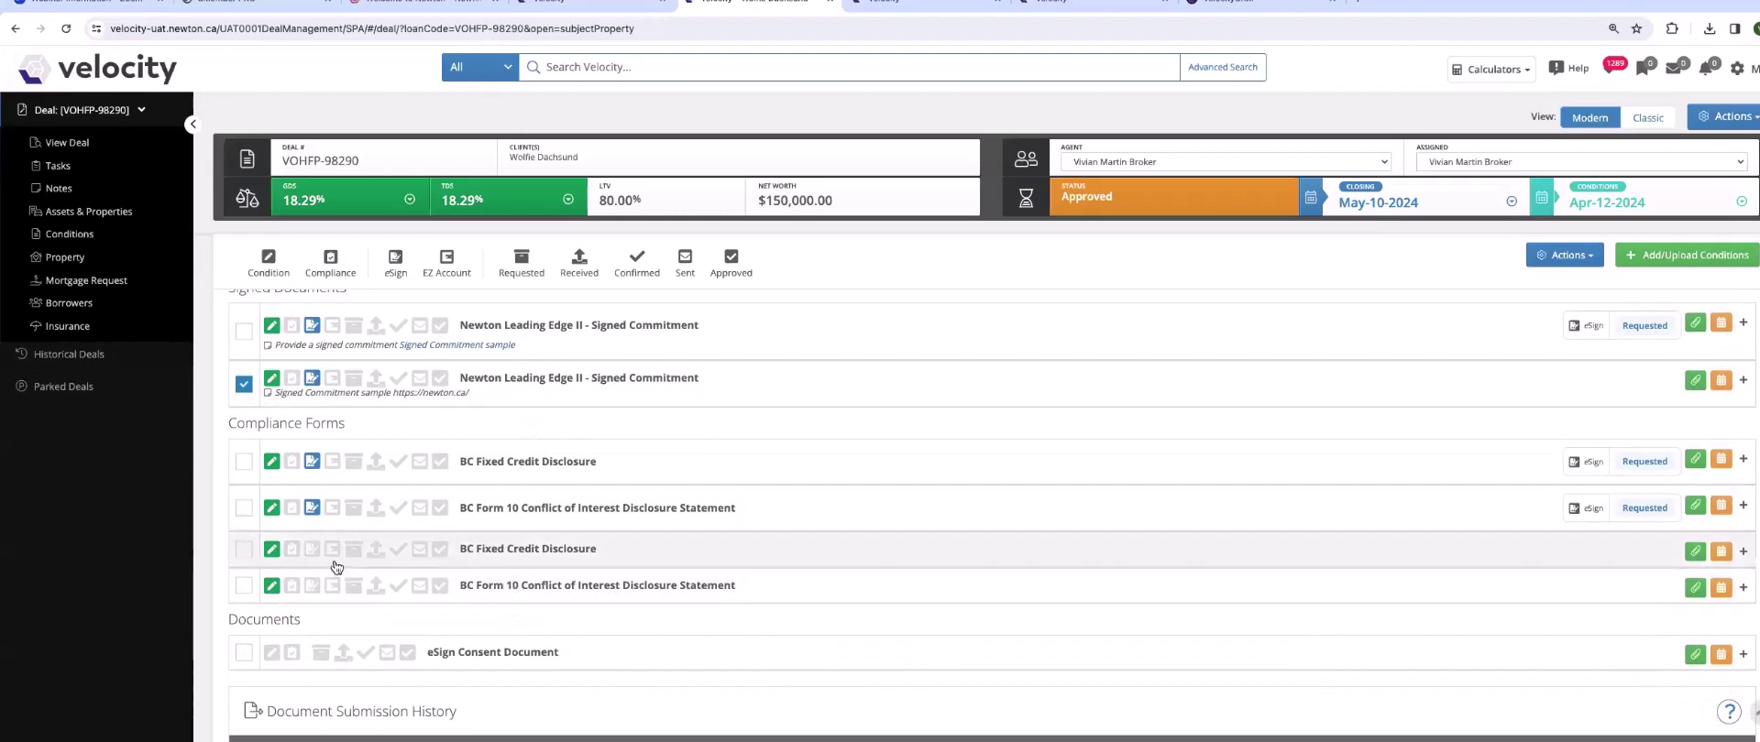
{"action": "left_click", "coordinate": [244, 550]}
{"action": "left_click", "coordinate": [312, 550]}
- Review the BC Fixed Credit Disclosure form's details
{"action": "left_click", "coordinate": [519, 550]}
{"action": "scroll", "coordinate": [517, 550], "scroll_direction": "down", "scroll_amount": 3}
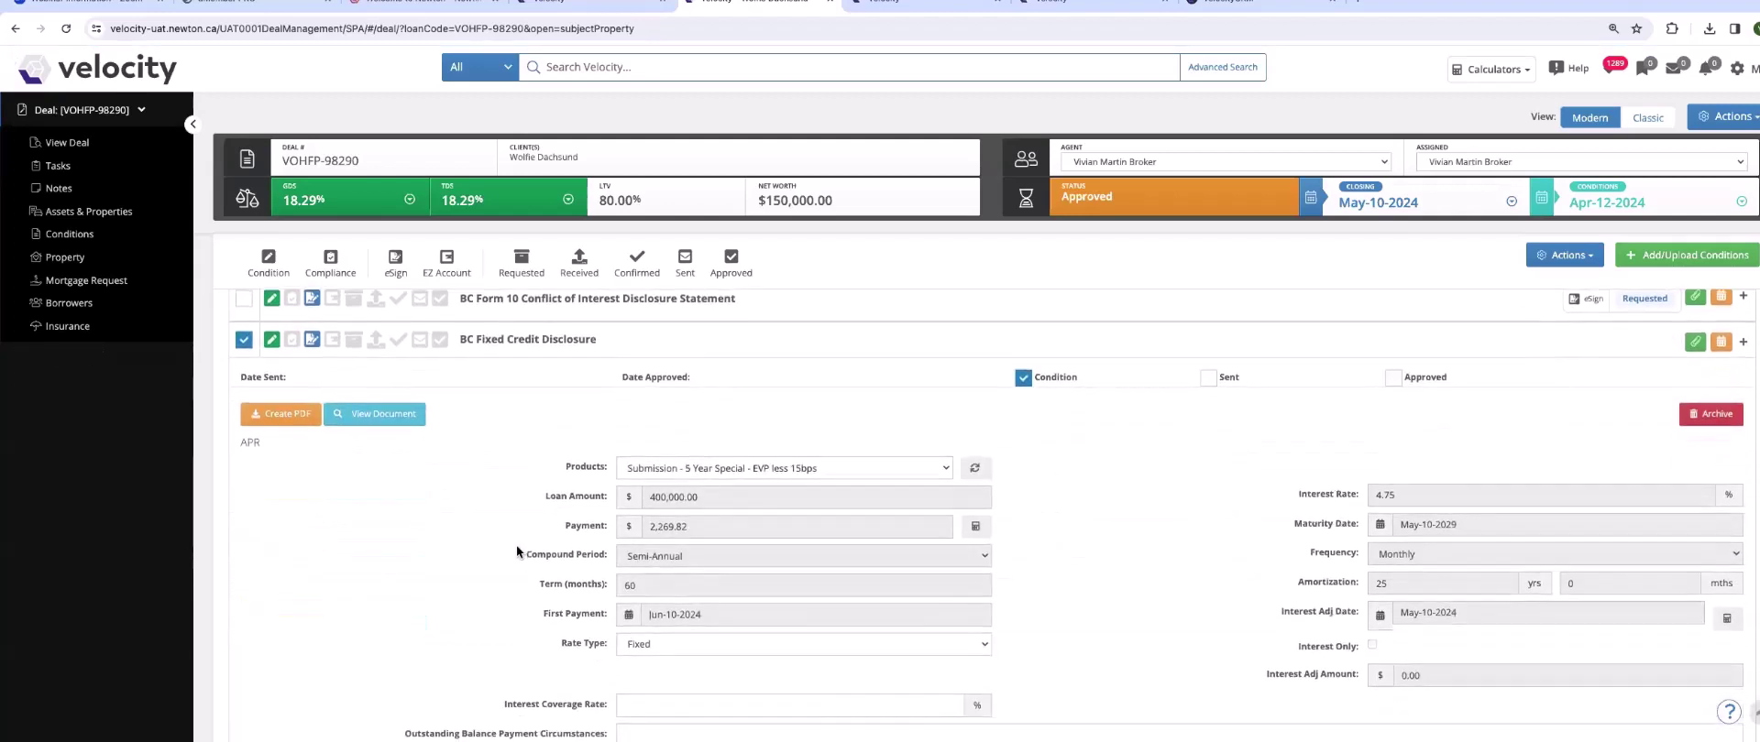
{"action": "scroll", "coordinate": [517, 550], "scroll_direction": "down", "scroll_amount": 3}
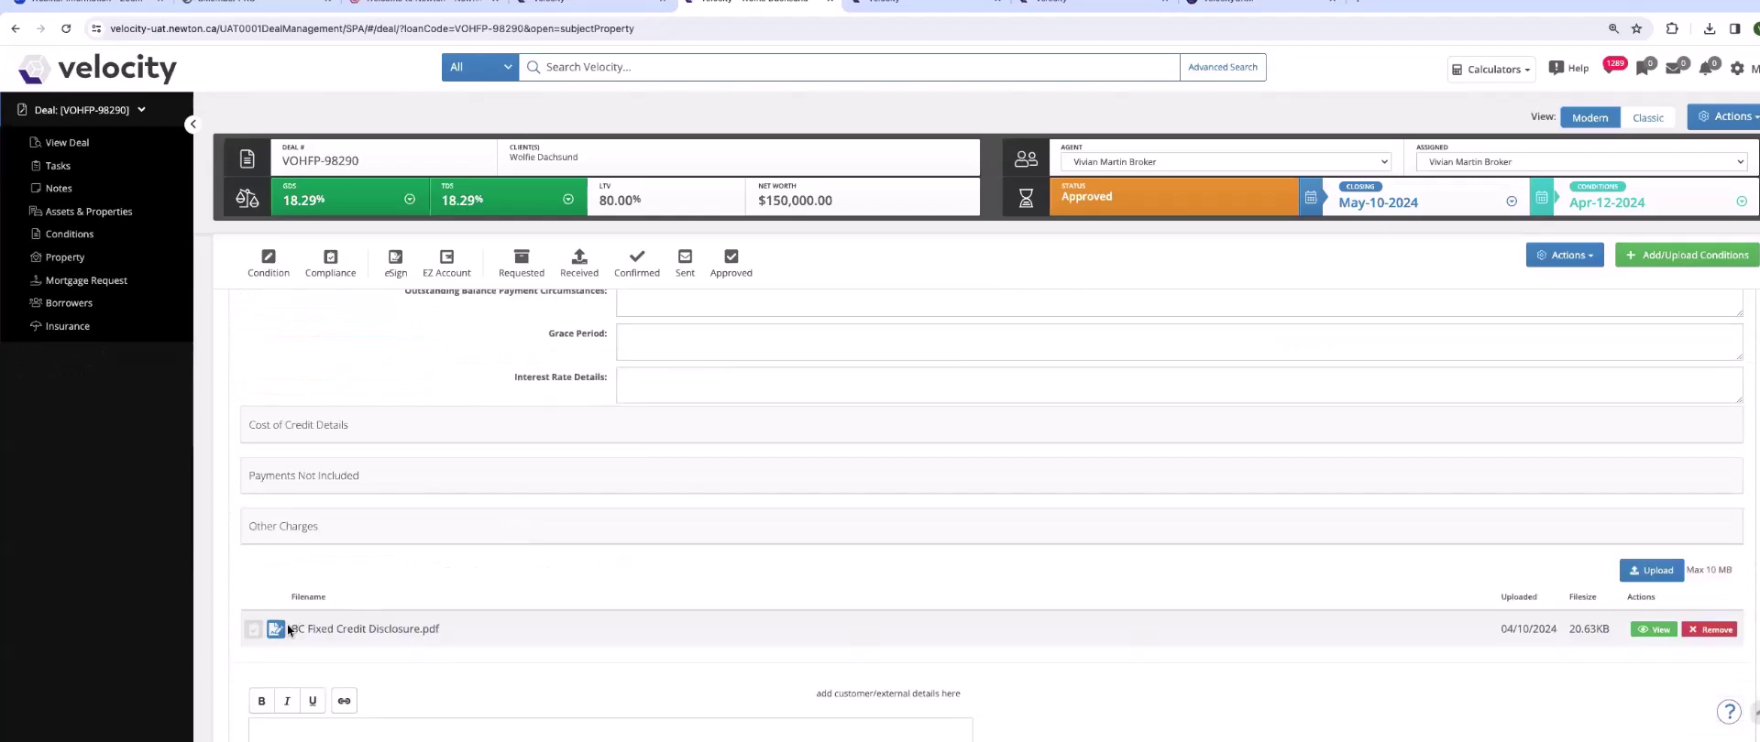
{"action": "scroll", "coordinate": [323, 614], "scroll_direction": "up", "scroll_amount": 3}
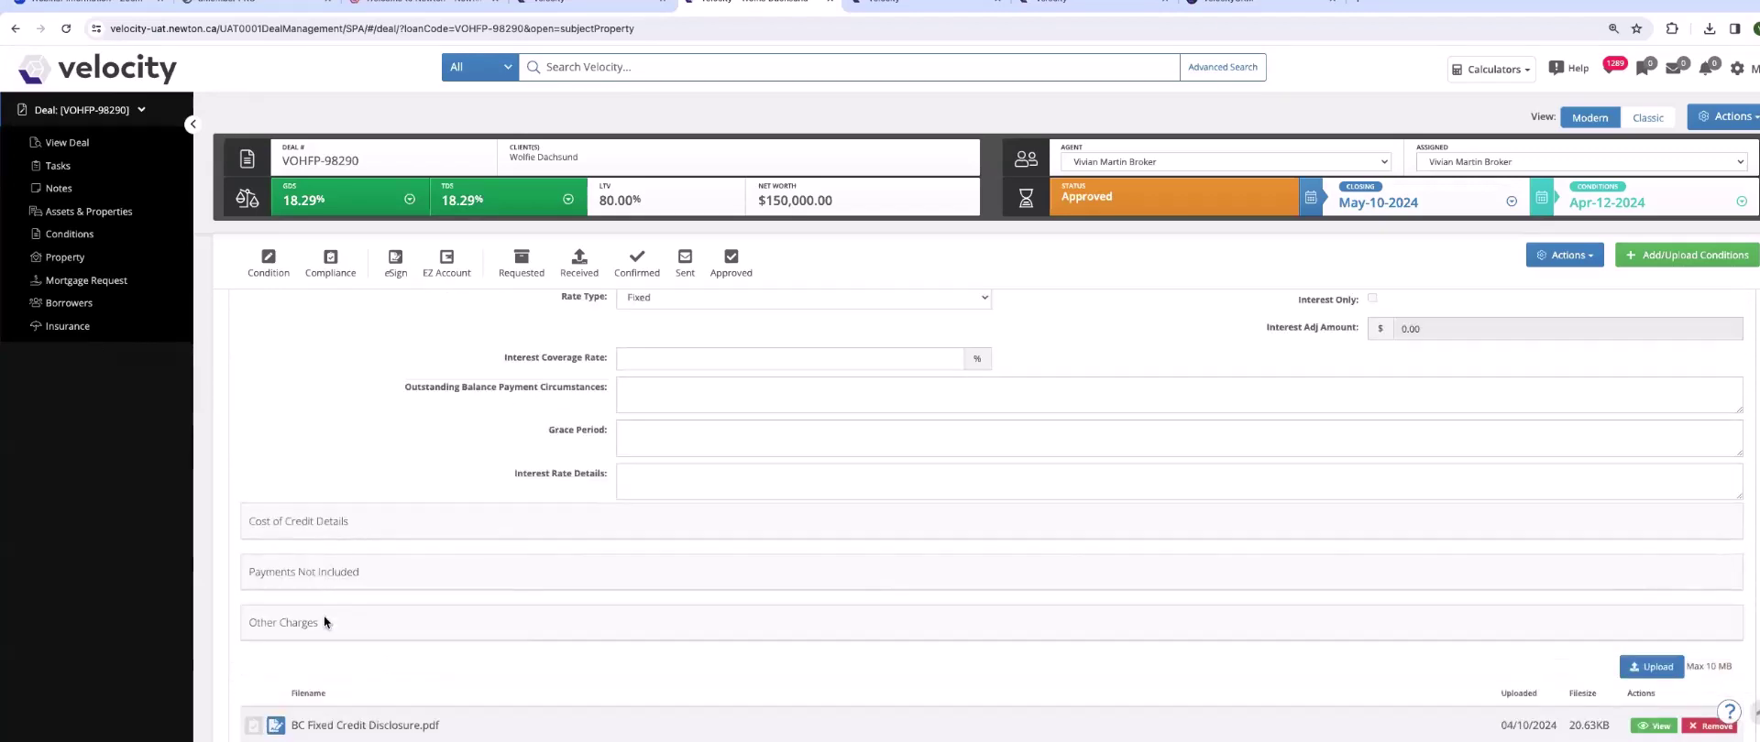
{"action": "scroll", "coordinate": [323, 613], "scroll_direction": "up", "scroll_amount": 3}
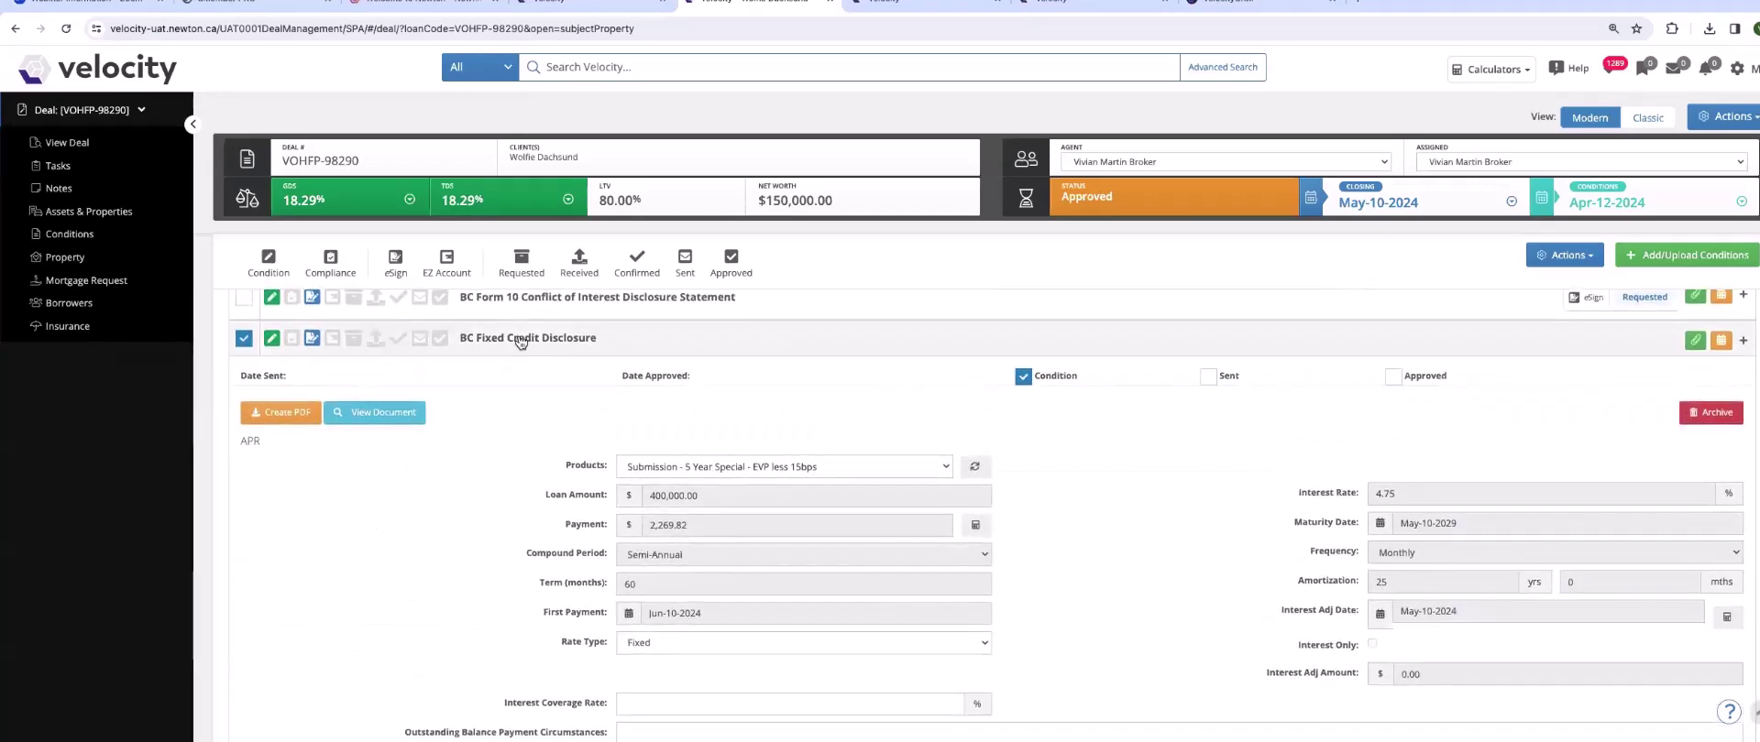
{"action": "left_click", "coordinate": [520, 339]}
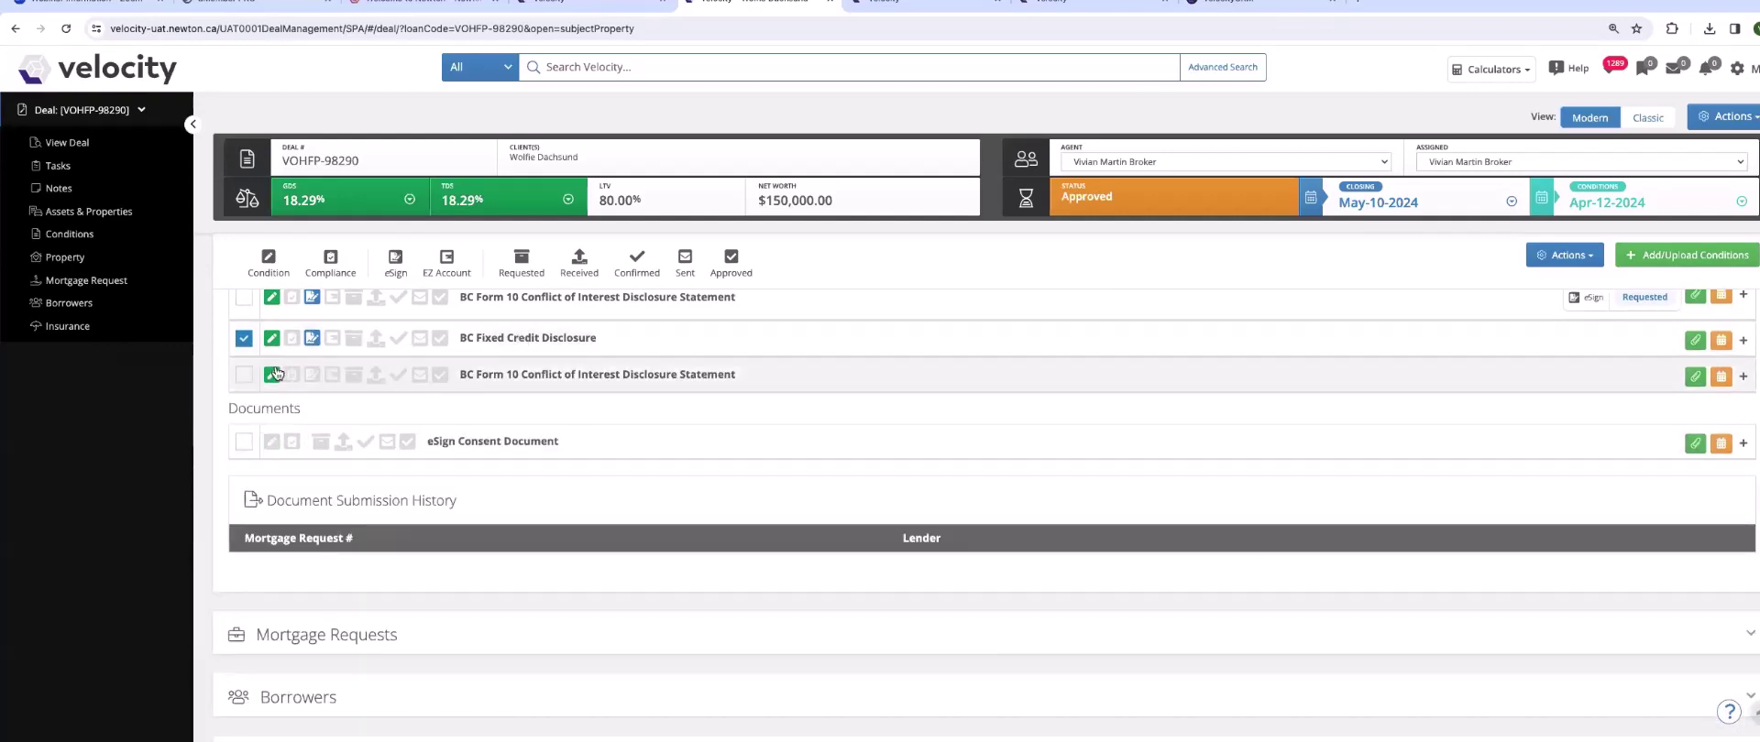
- Select the second BC Form 10 Conflict of Interest Disclosure Statement and review its details
{"action": "left_click", "coordinate": [245, 376]}
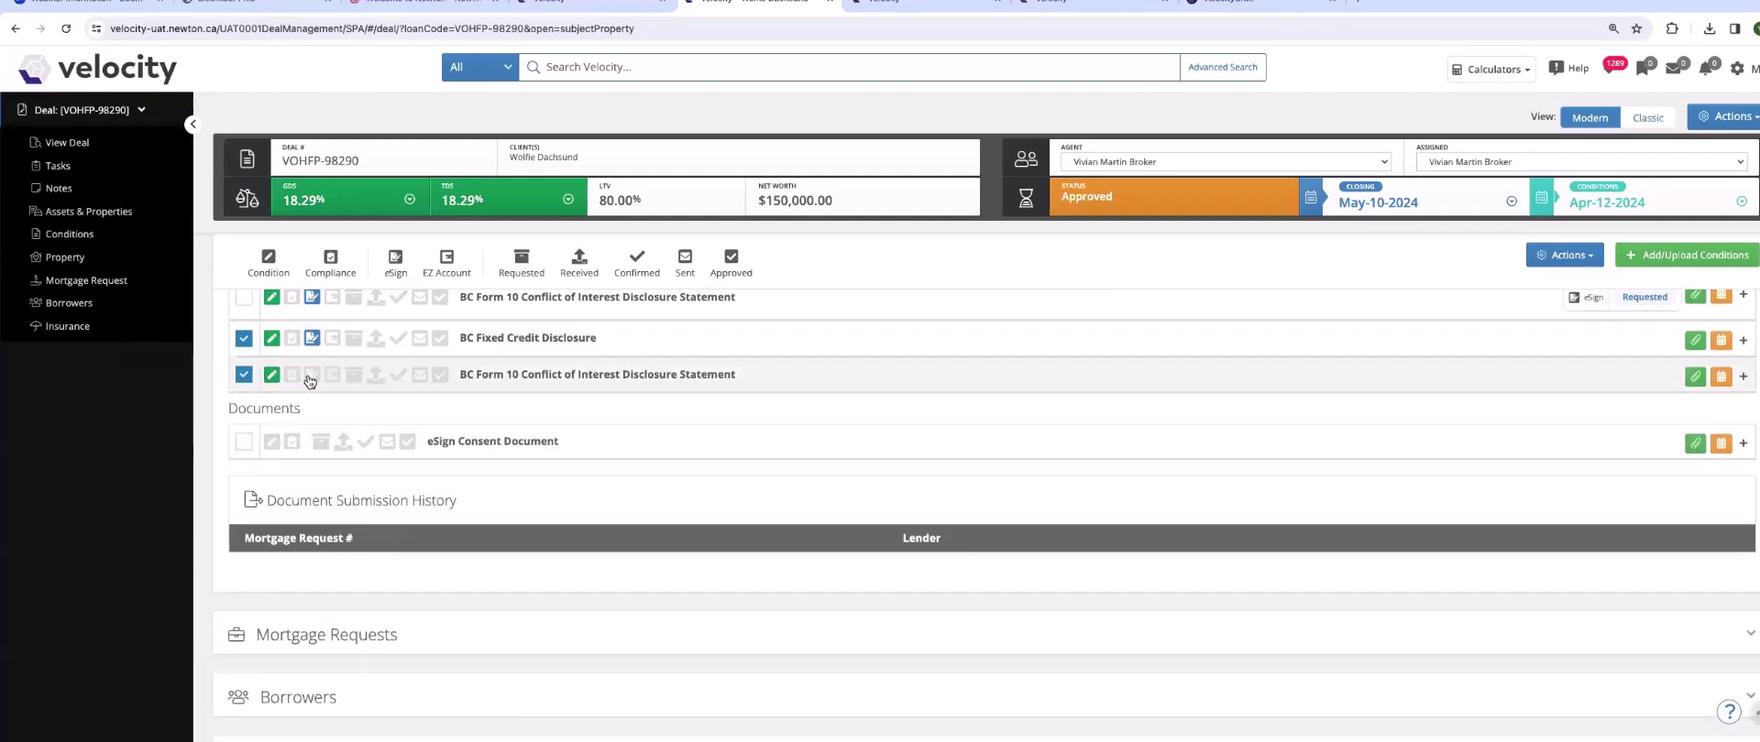
{"action": "left_click", "coordinate": [477, 374]}
{"action": "scroll", "coordinate": [504, 472], "scroll_direction": "down", "scroll_amount": 3}
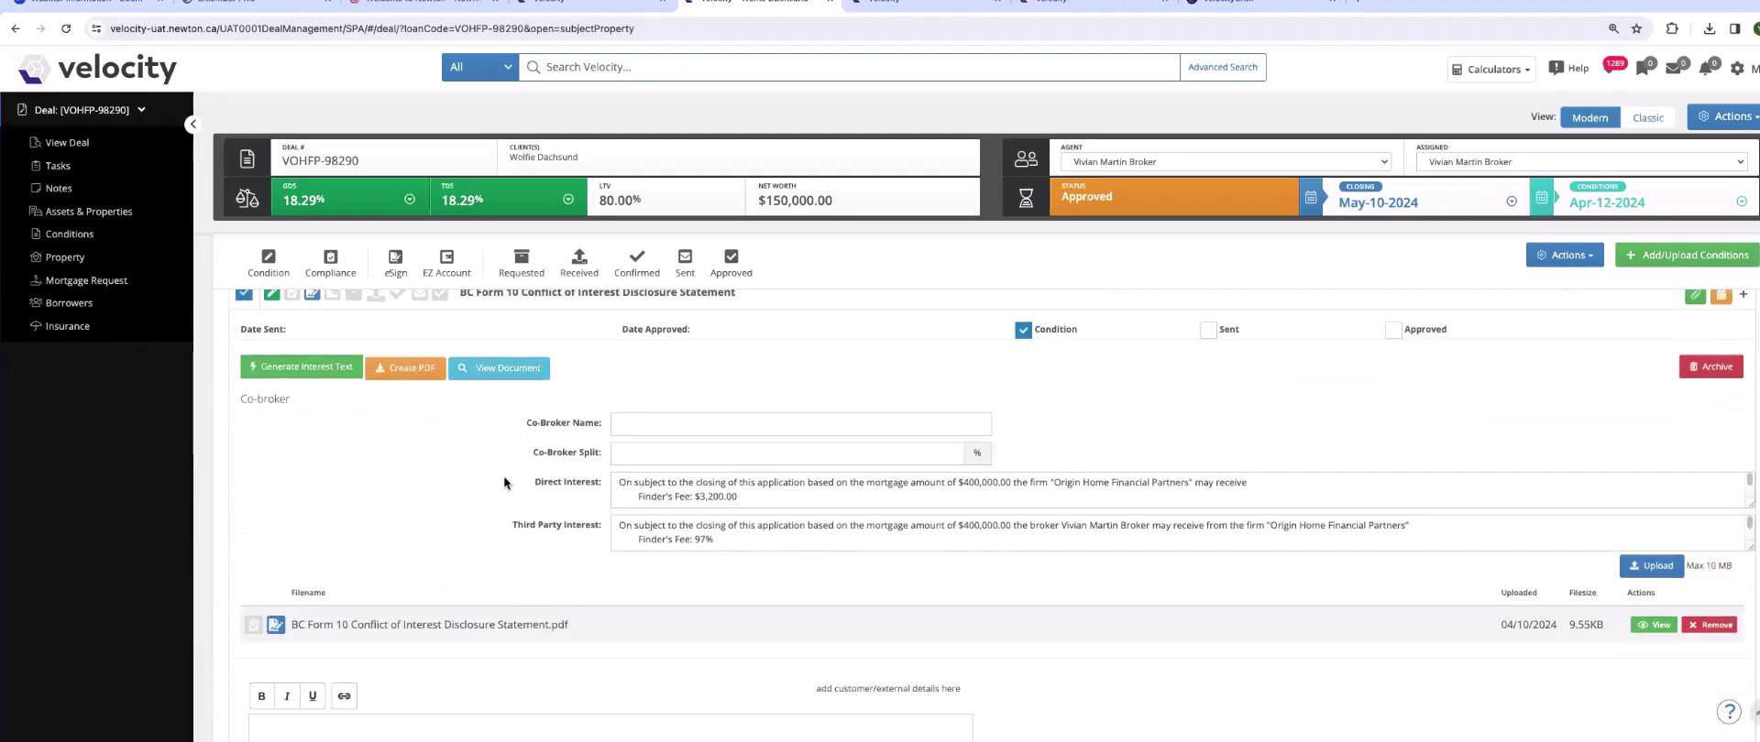
{"action": "scroll", "coordinate": [306, 548], "scroll_direction": "up", "scroll_amount": 3}
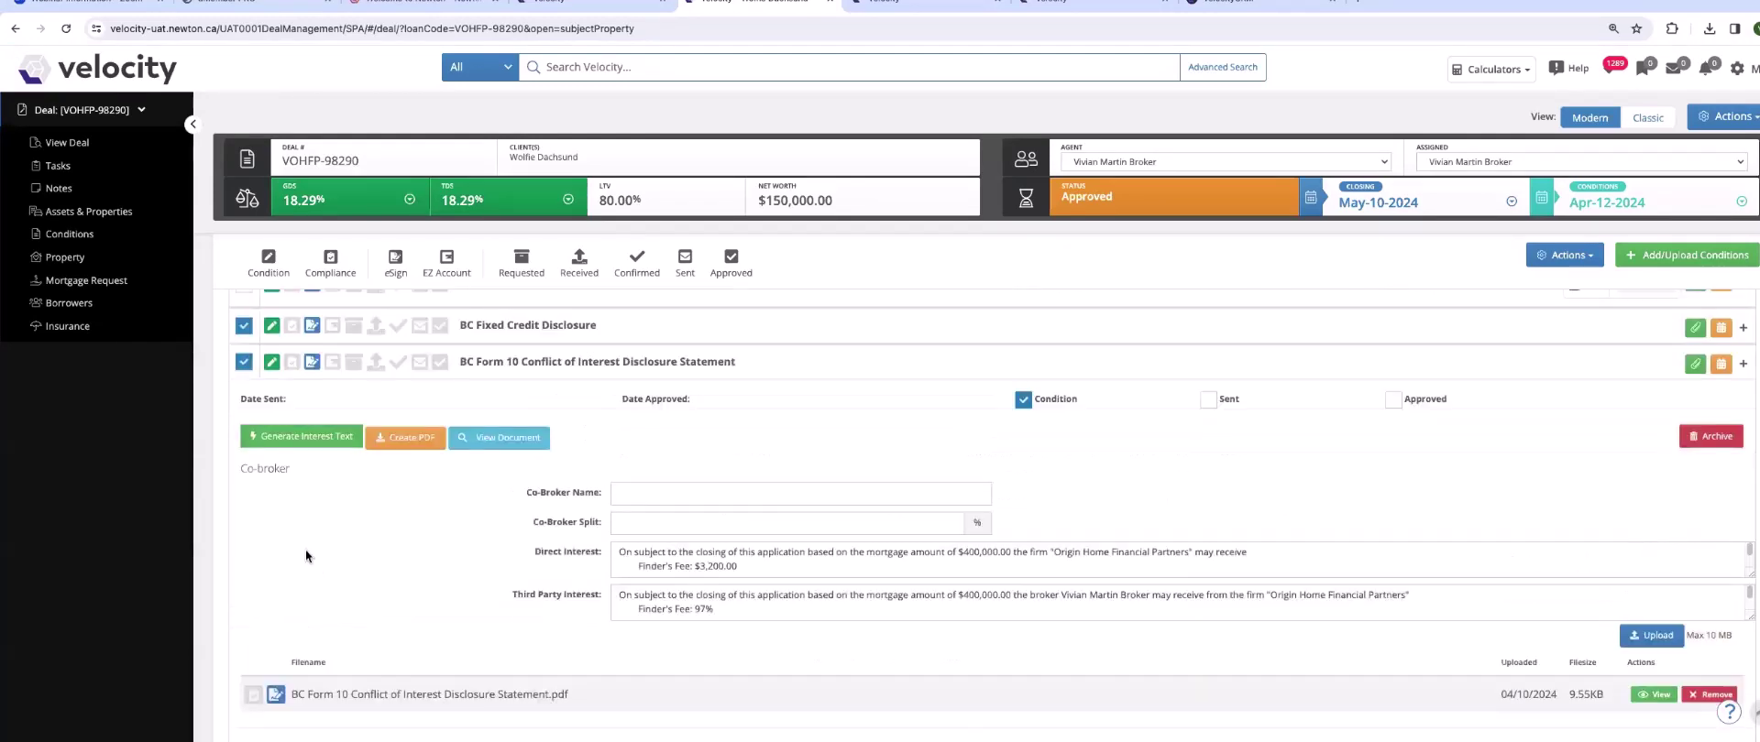
{"action": "left_click", "coordinate": [484, 367]}
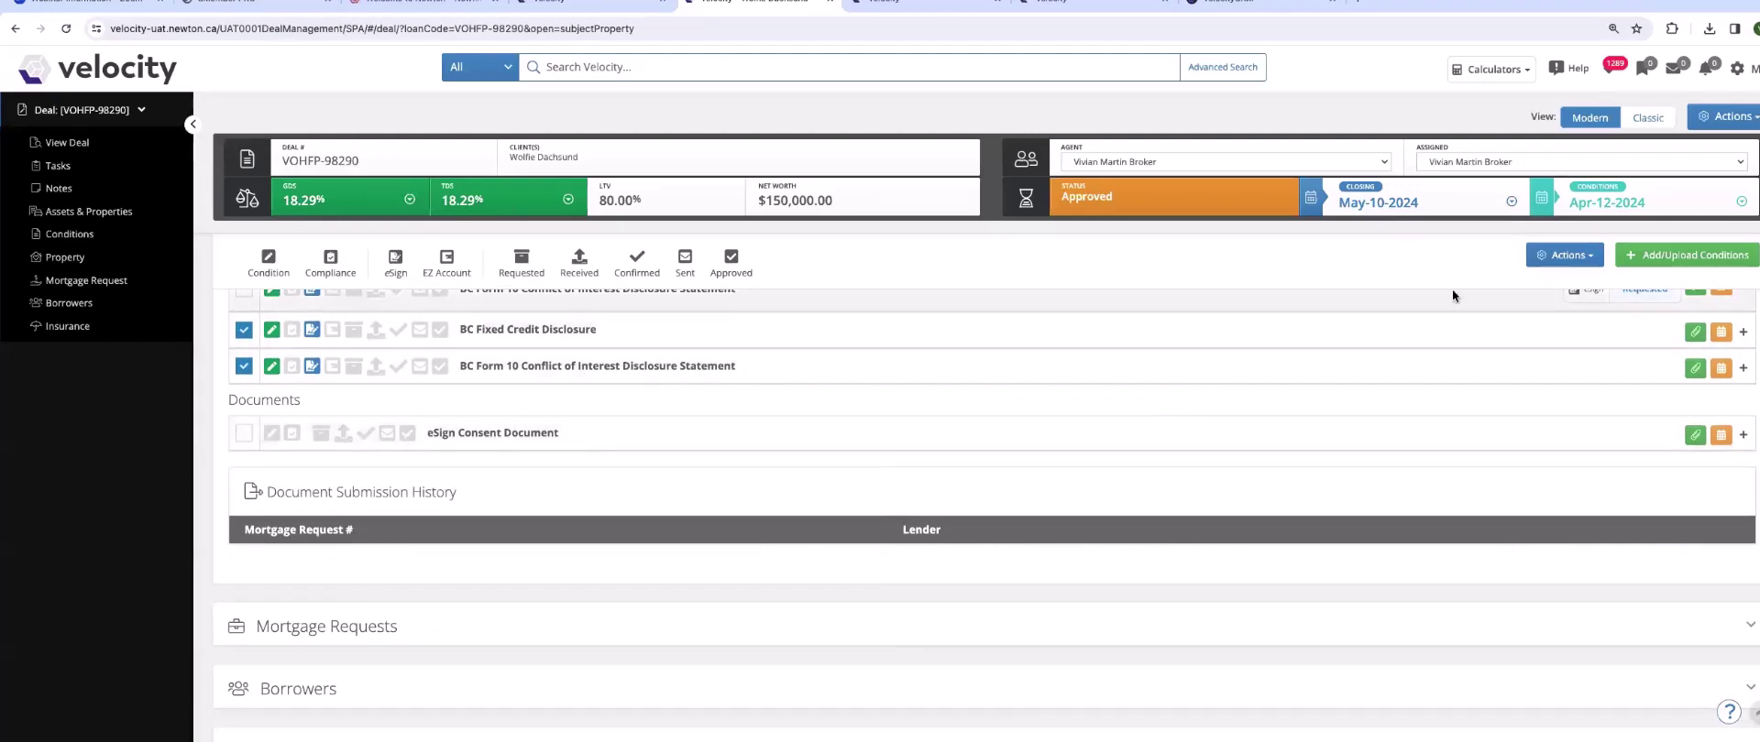
- Send the selected eSign documents with DocuSign as the eSign provider
{"action": "left_click", "coordinate": [1583, 260]}
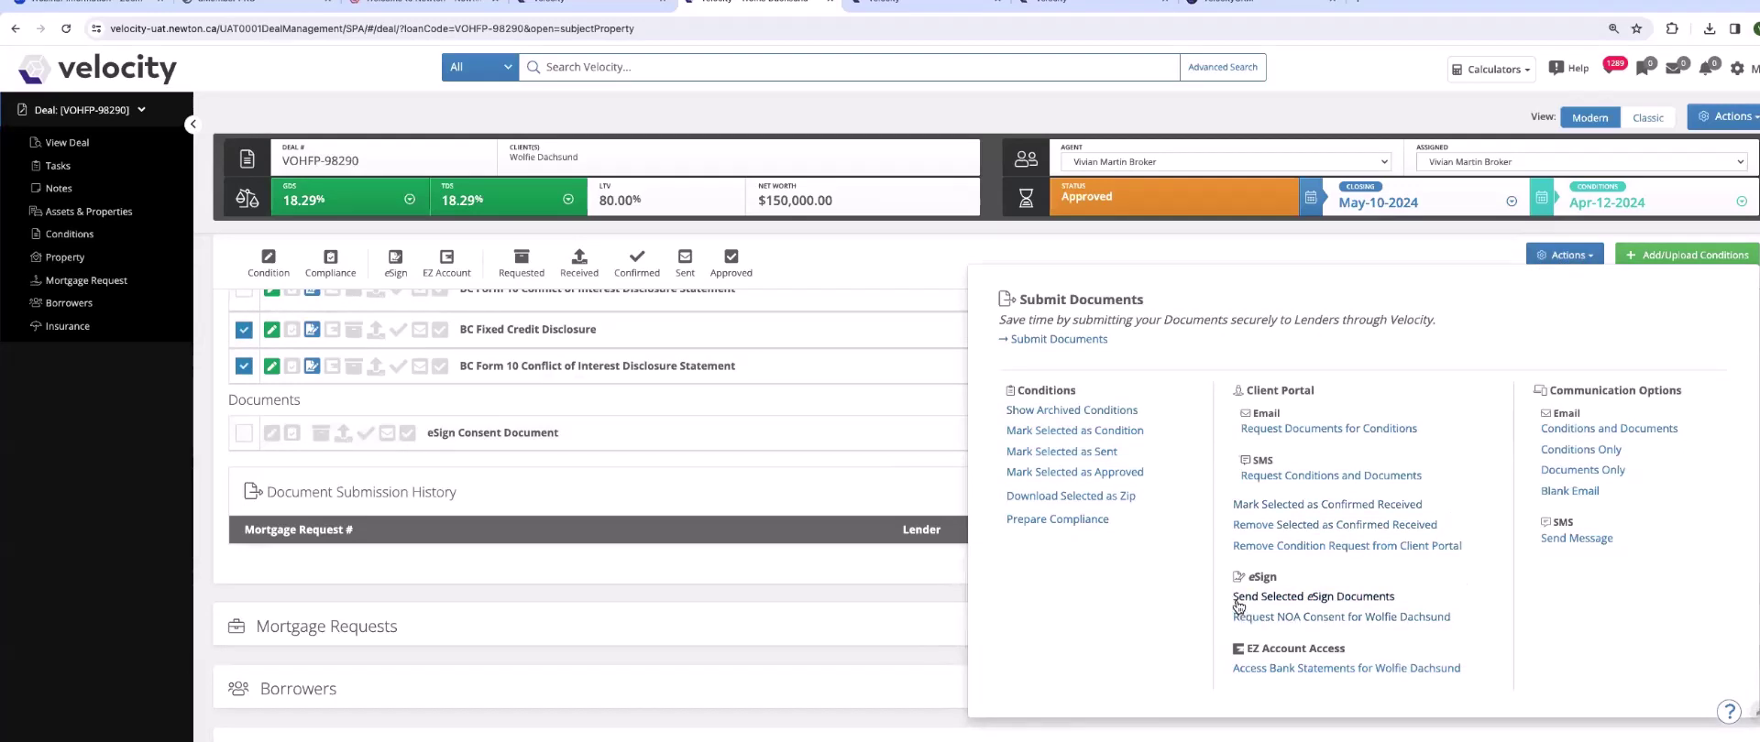
{"action": "left_click", "coordinate": [1323, 598]}
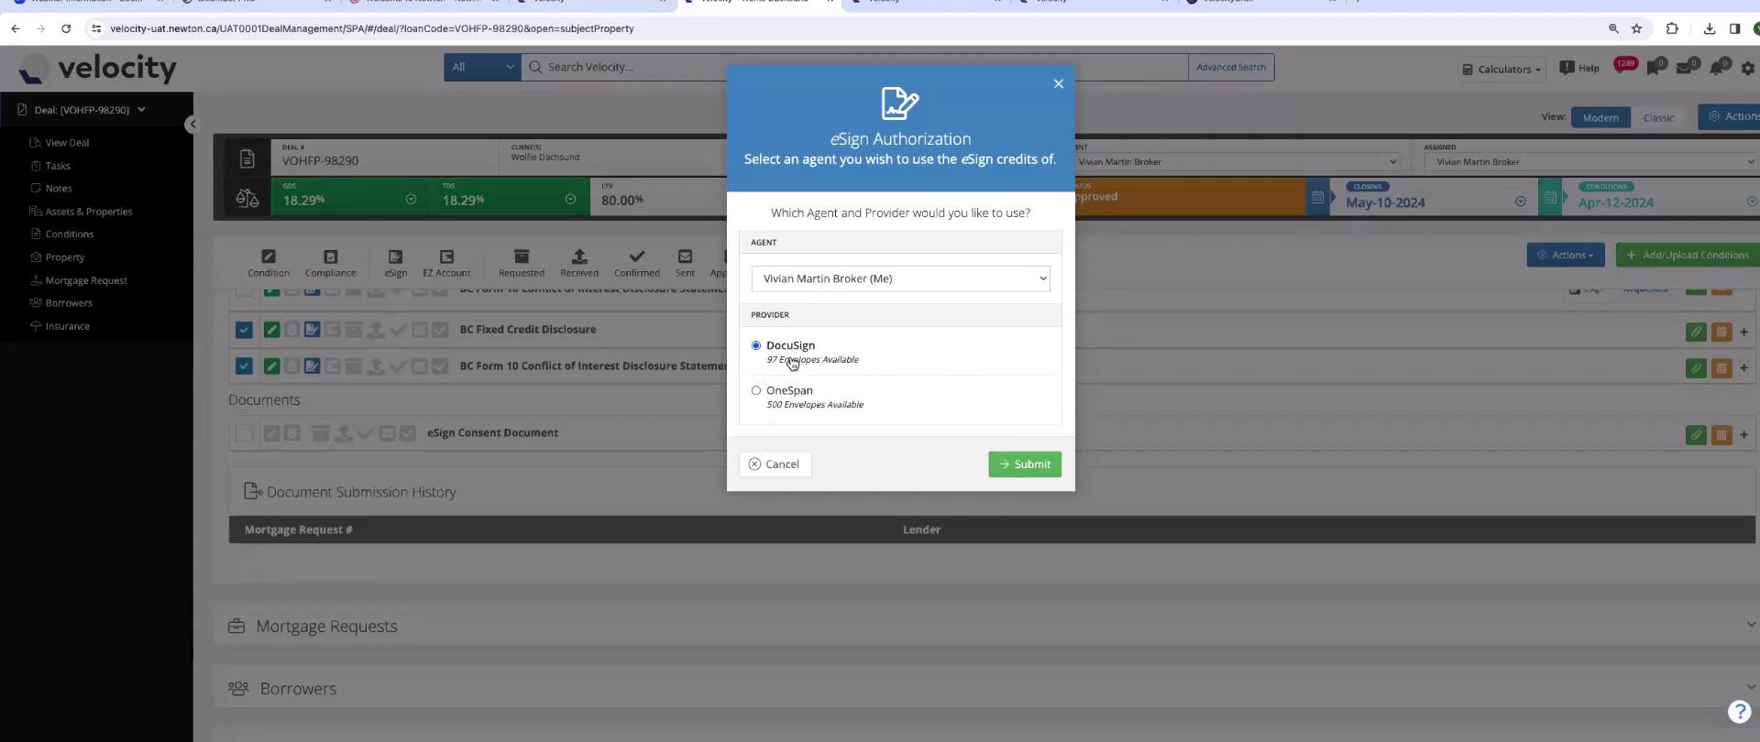
{"action": "left_click", "coordinate": [1027, 466]}
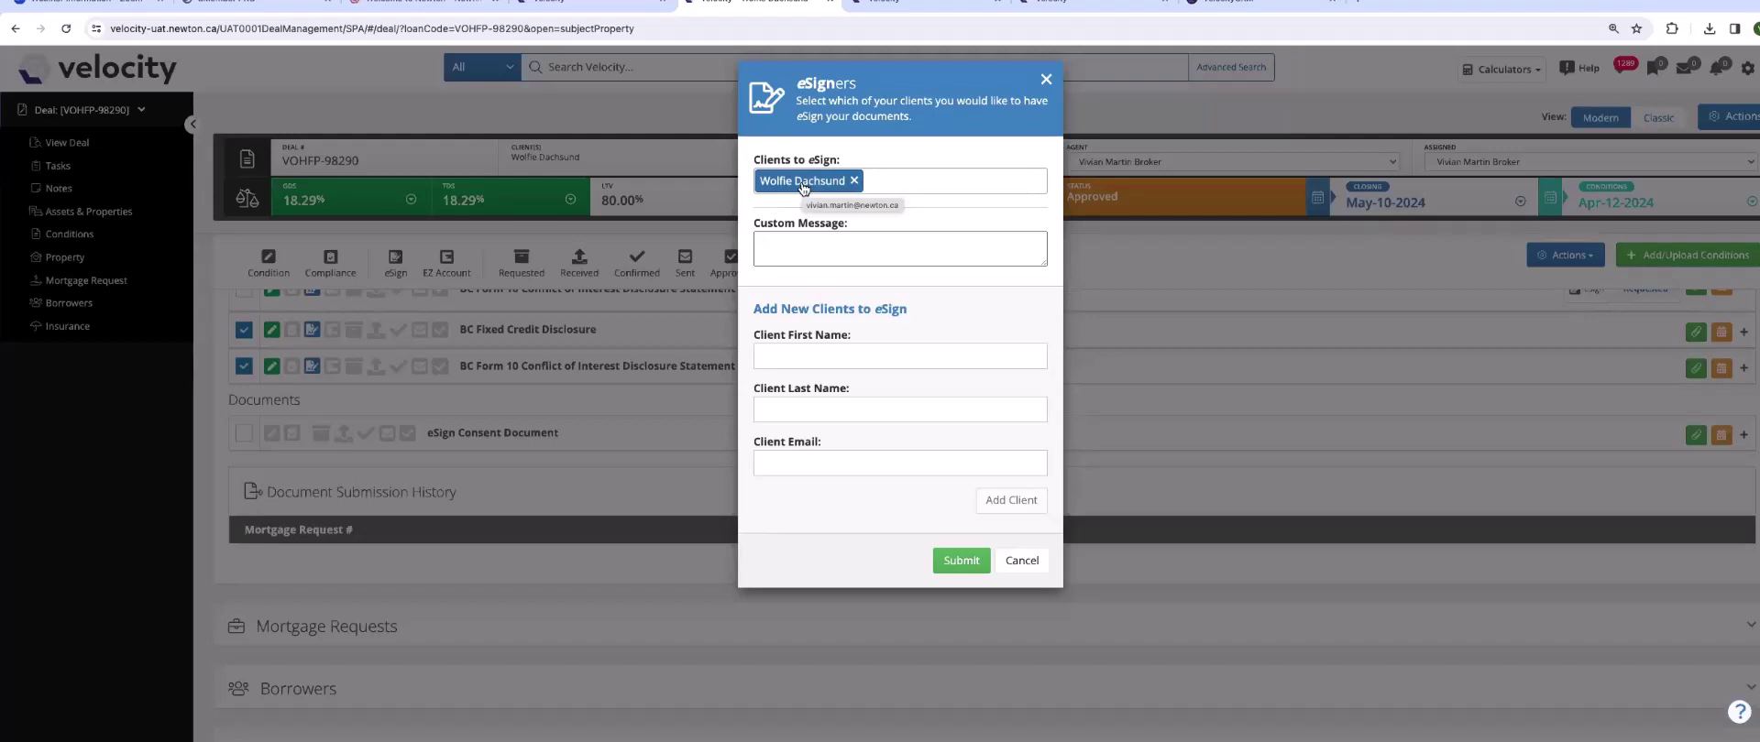
- Write the message 'Please sign asap thank' and add a second client with name and e-mail
{"action": "left_click", "coordinate": [782, 241]}
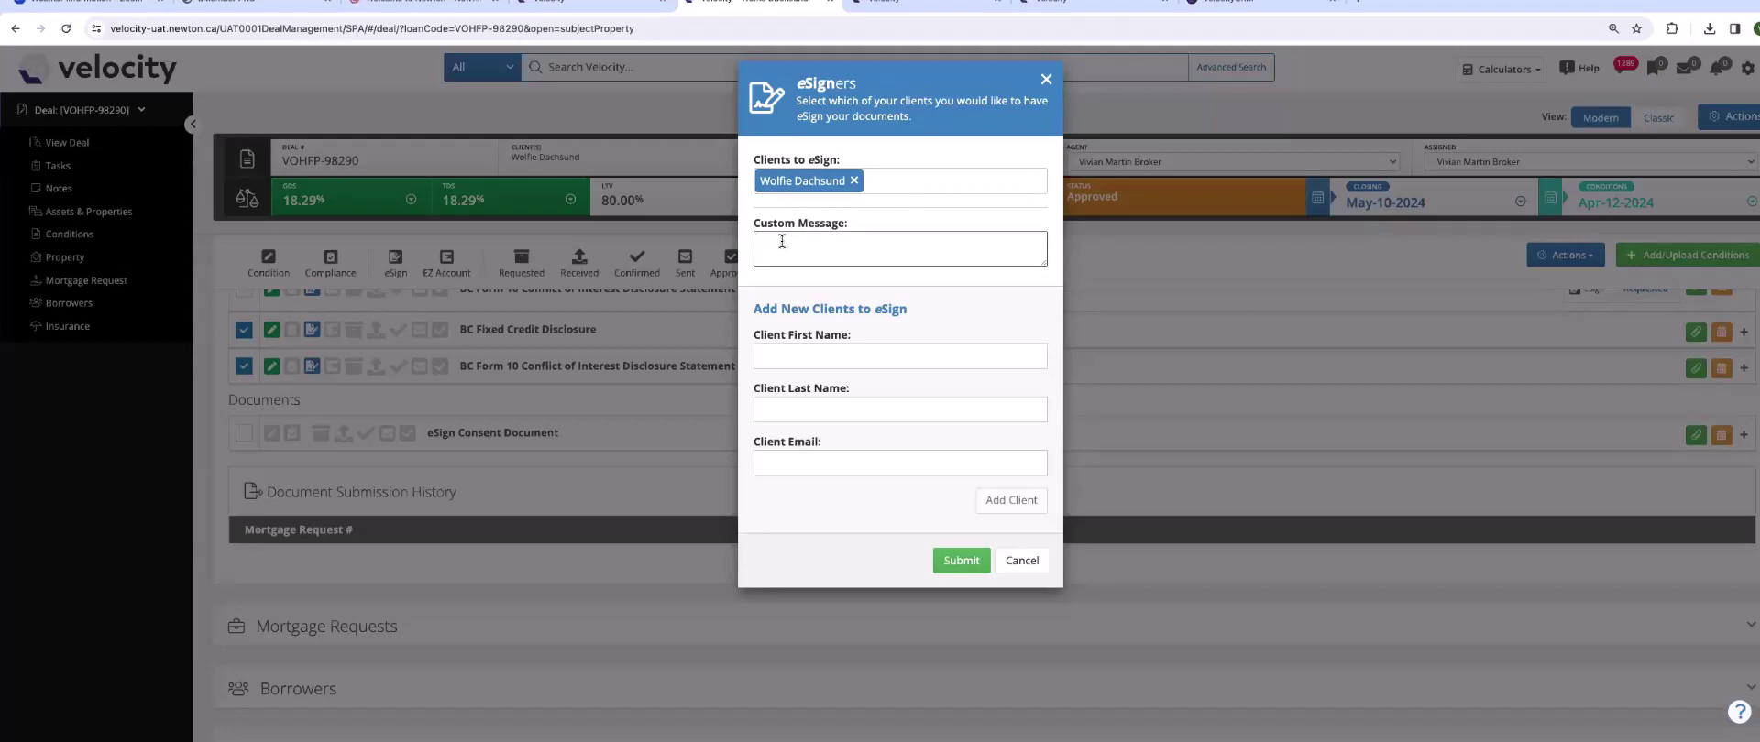
{"action": "type", "text": "Please sign asap thanks!"}
{"action": "left_click", "coordinate": [820, 349]}
{"action": "type", "text": "Gr"}
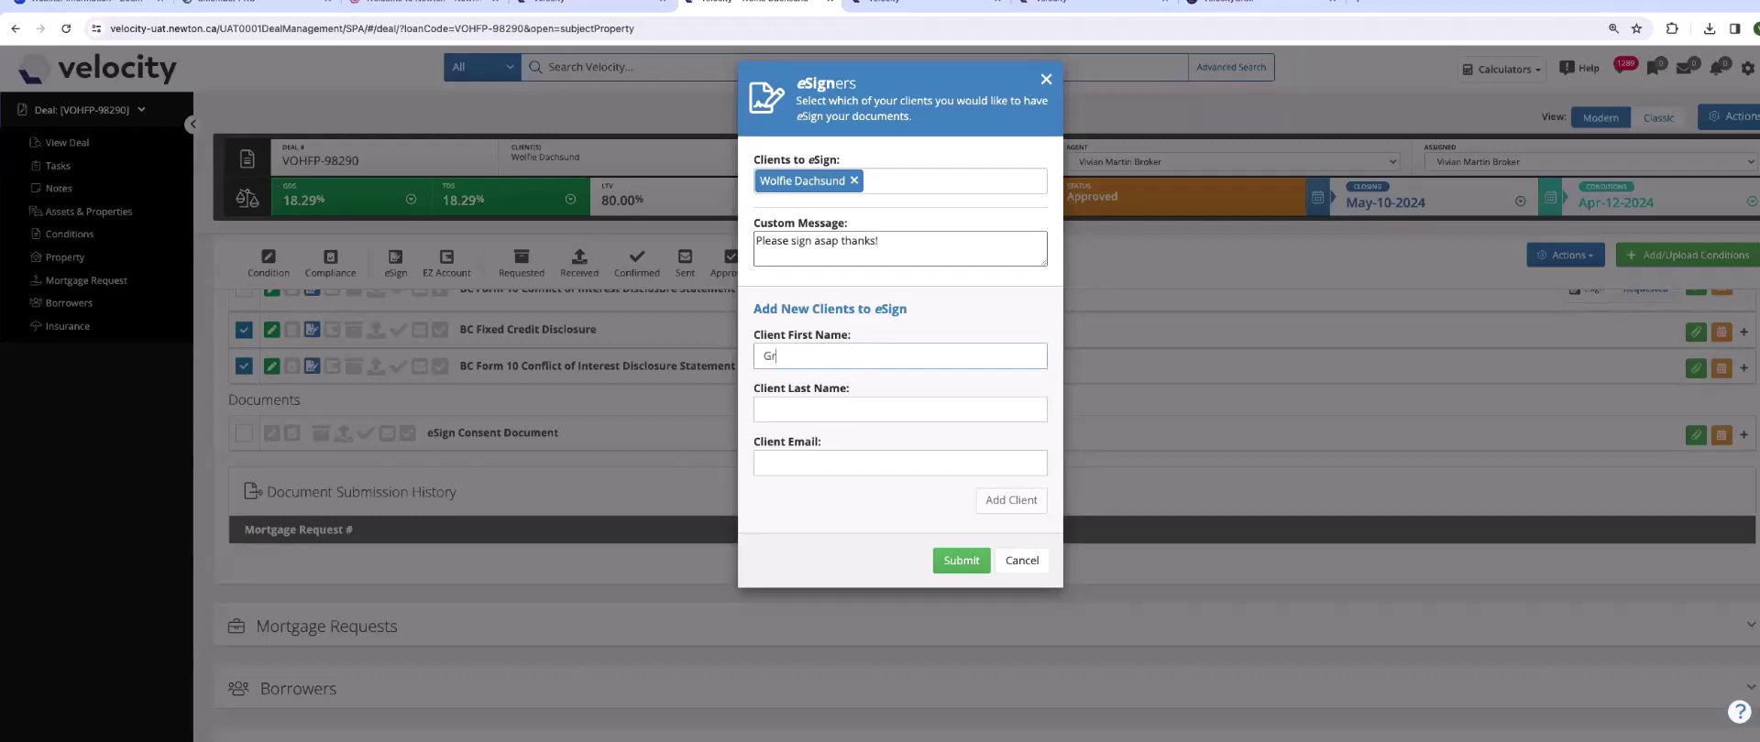
{"action": "type", "text": "andma"}
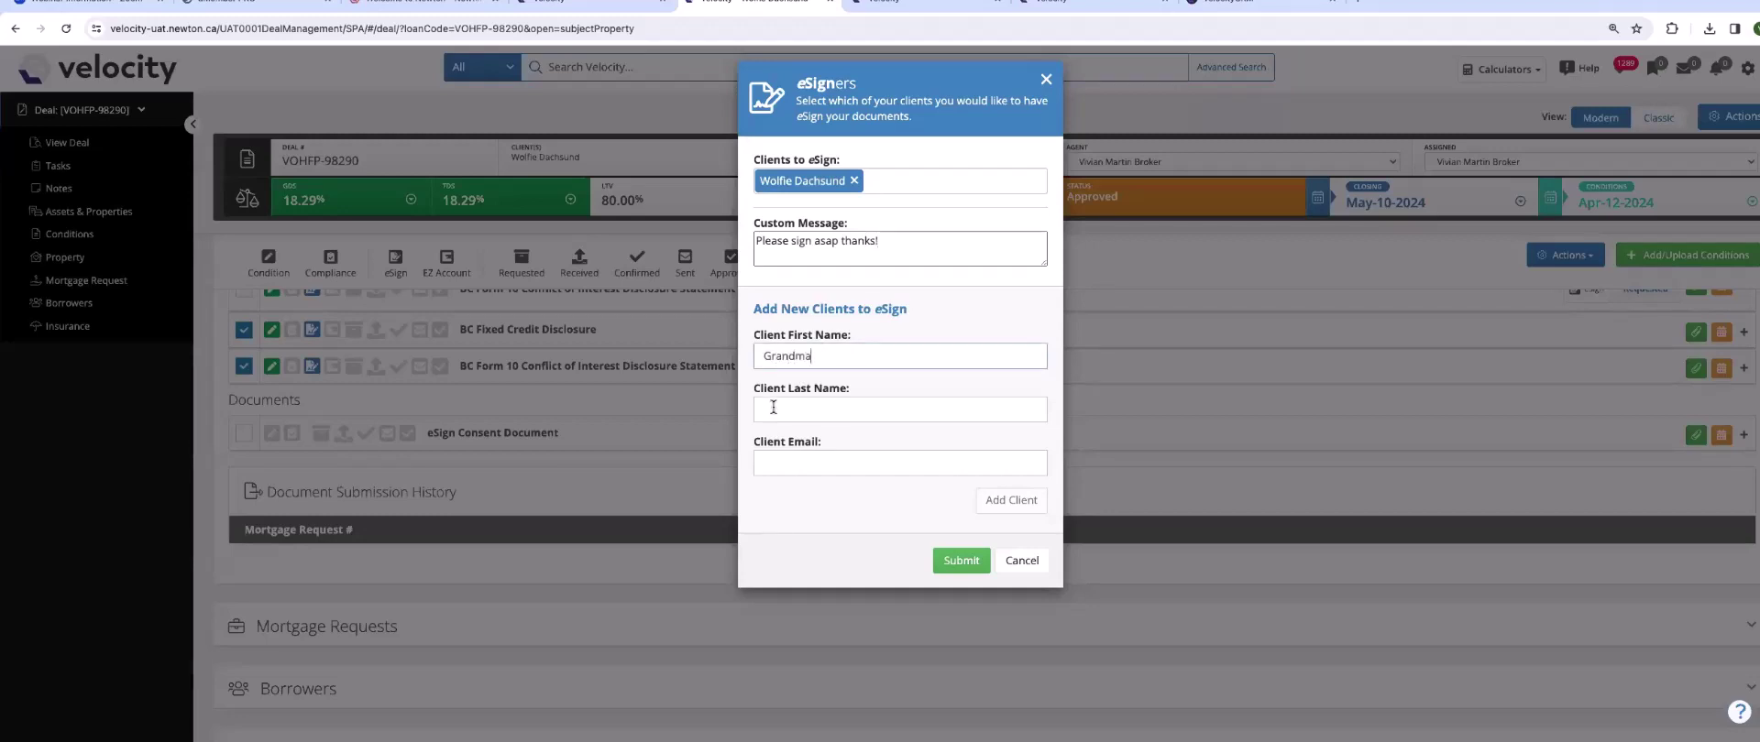
{"action": "left_click", "coordinate": [772, 410]}
{"action": "type", "text": "Dachsund"}
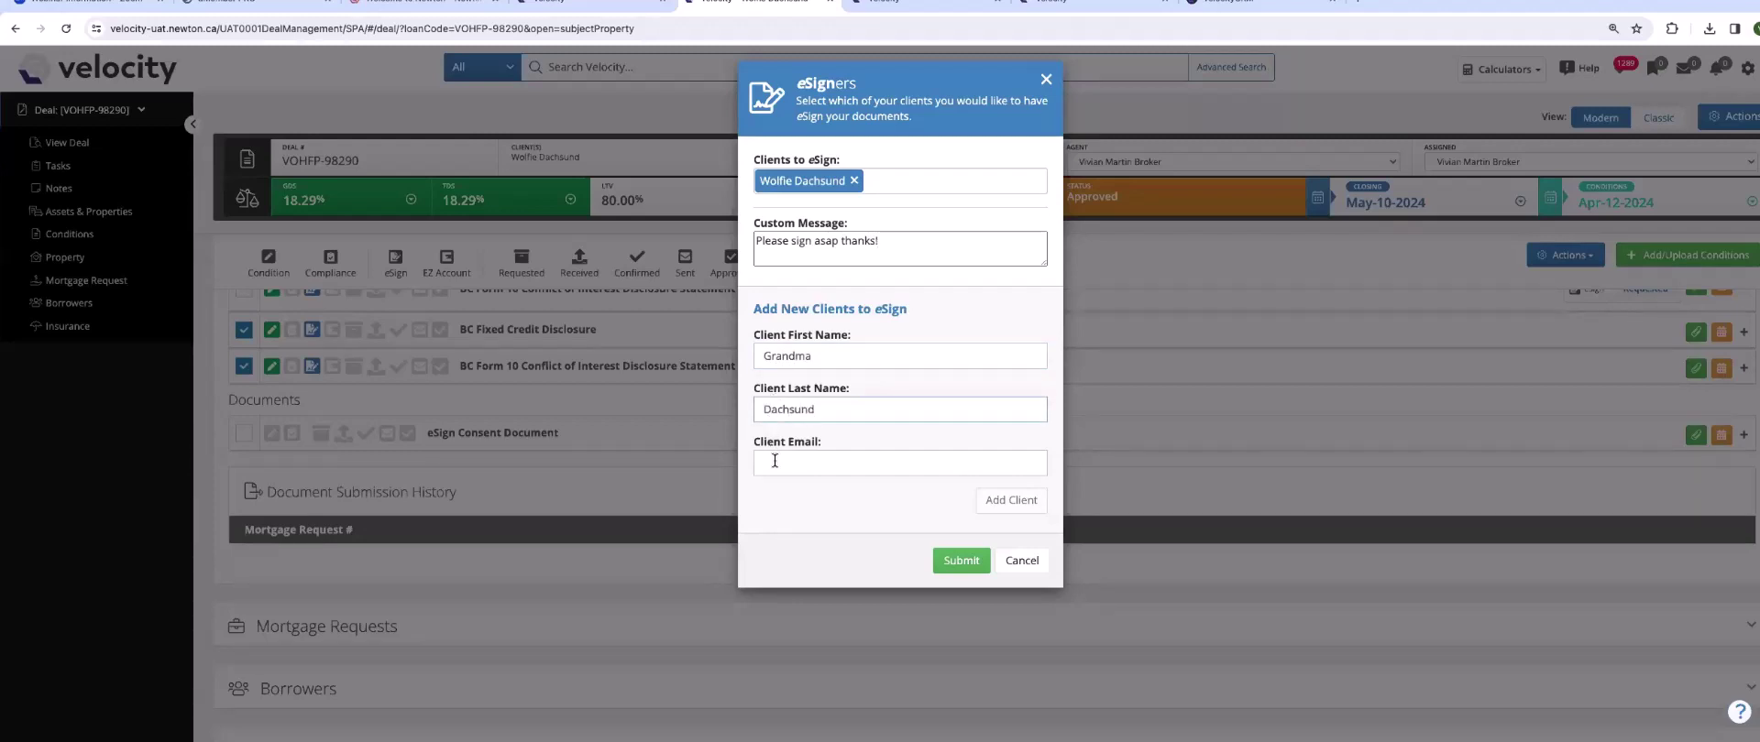
{"action": "left_click", "coordinate": [775, 460]}
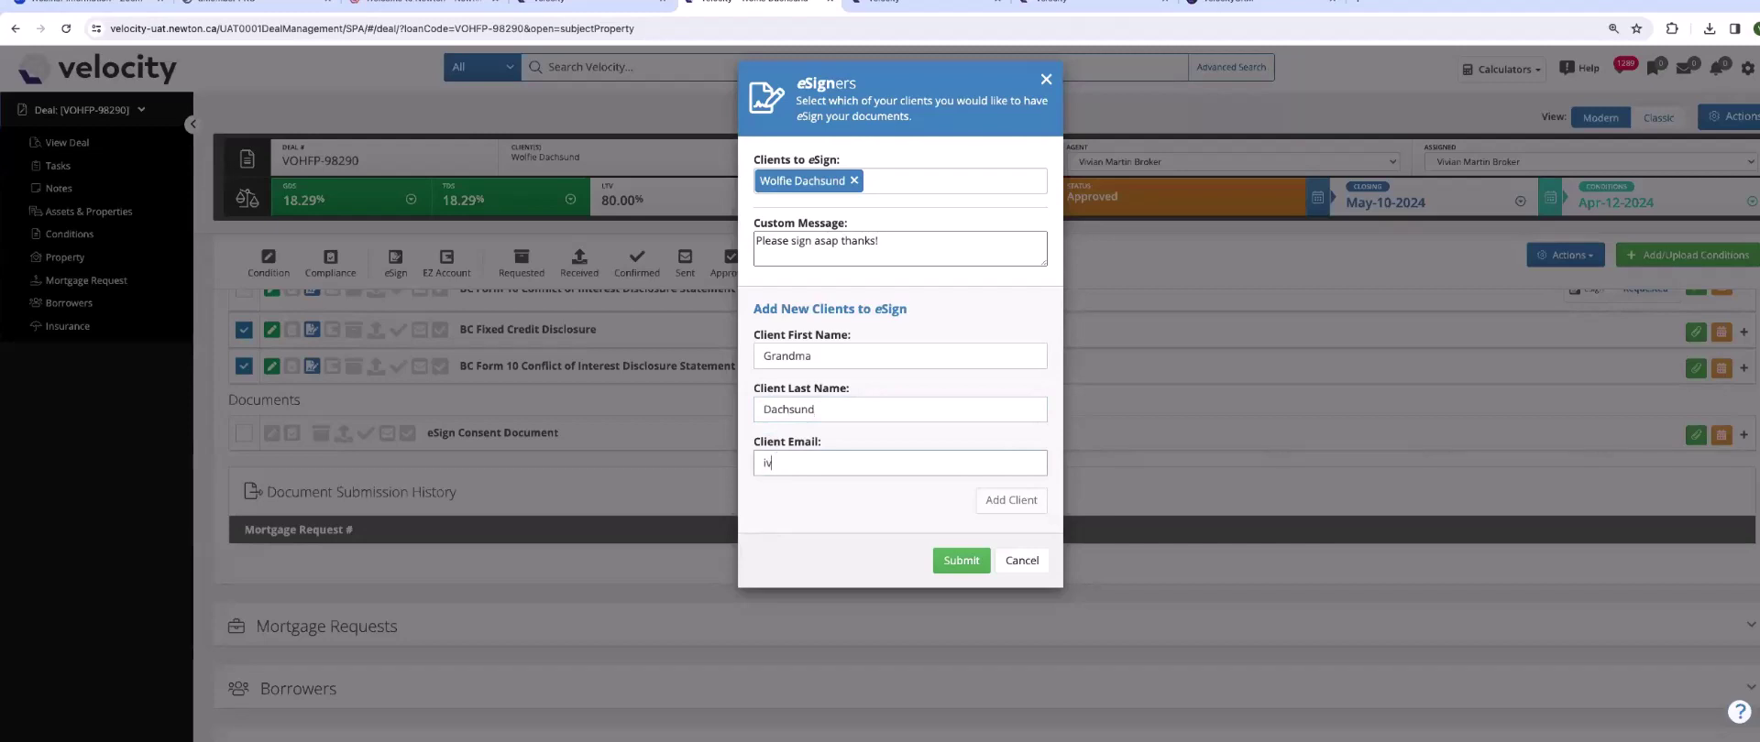
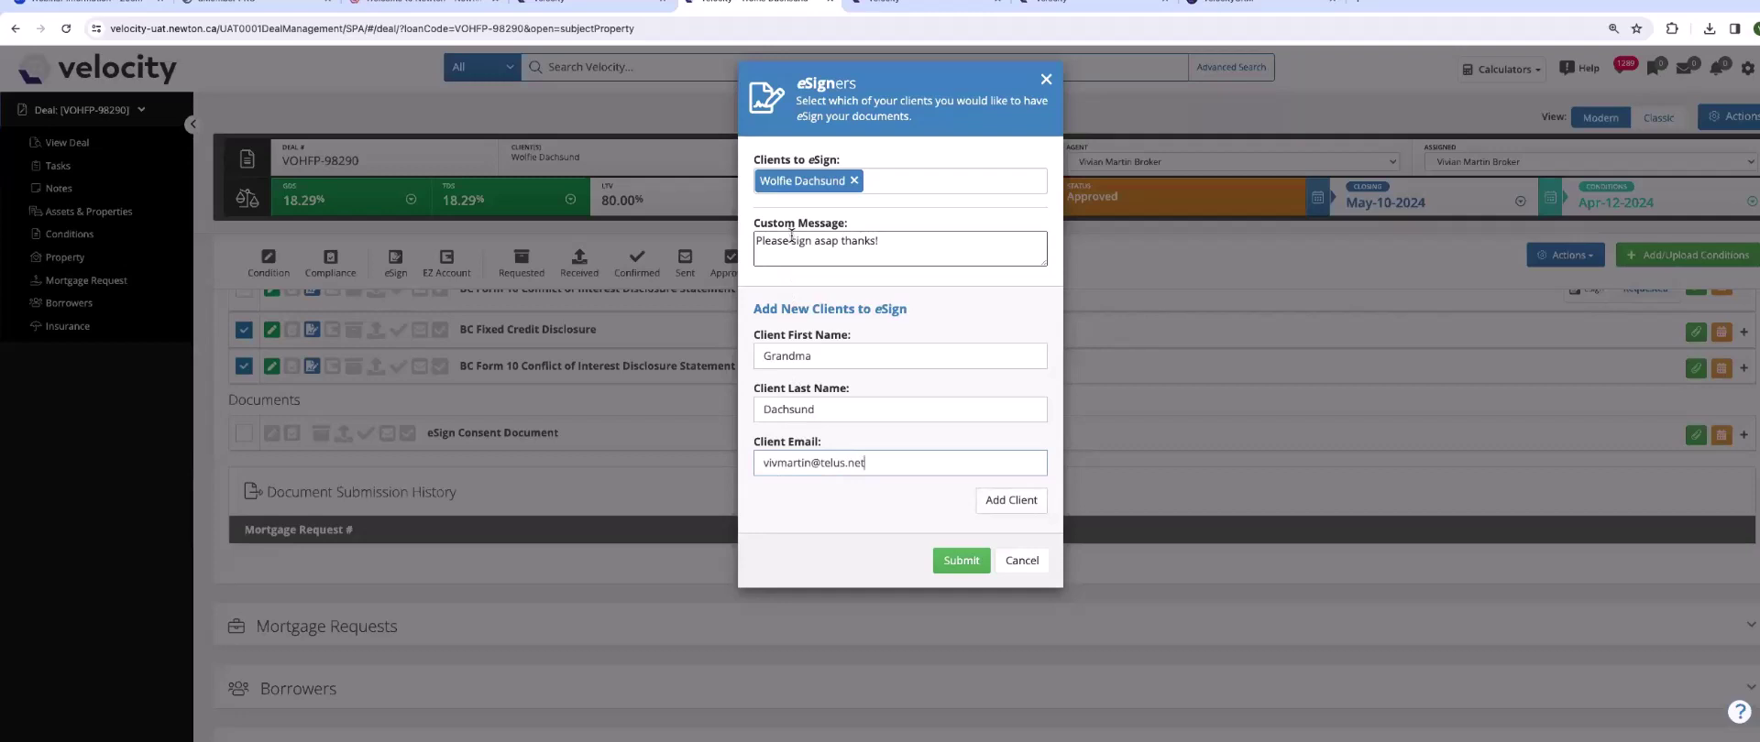
{"action": "left_click", "coordinate": [1001, 502]}
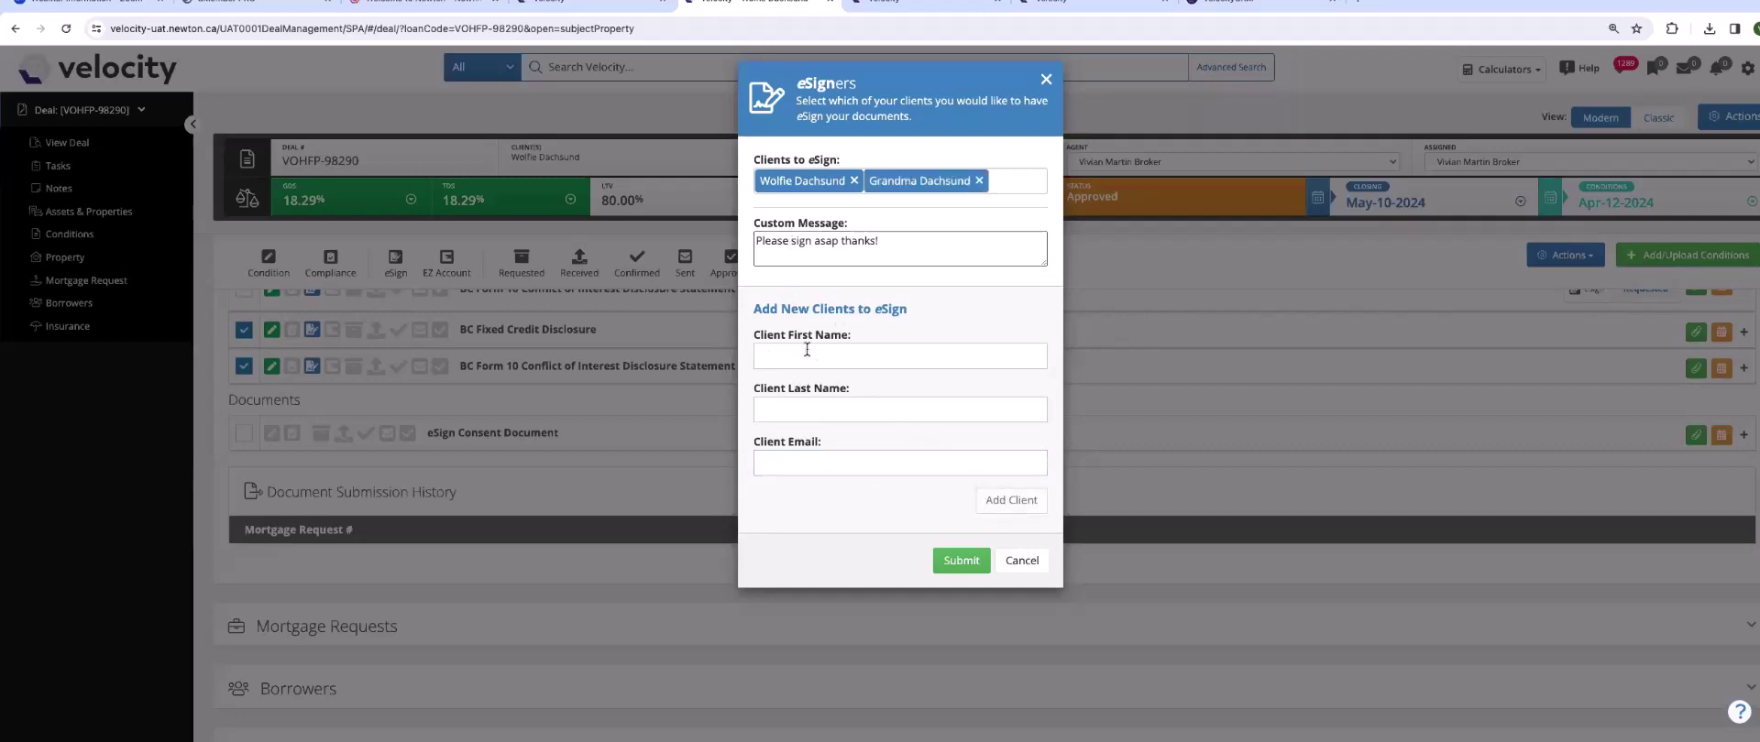
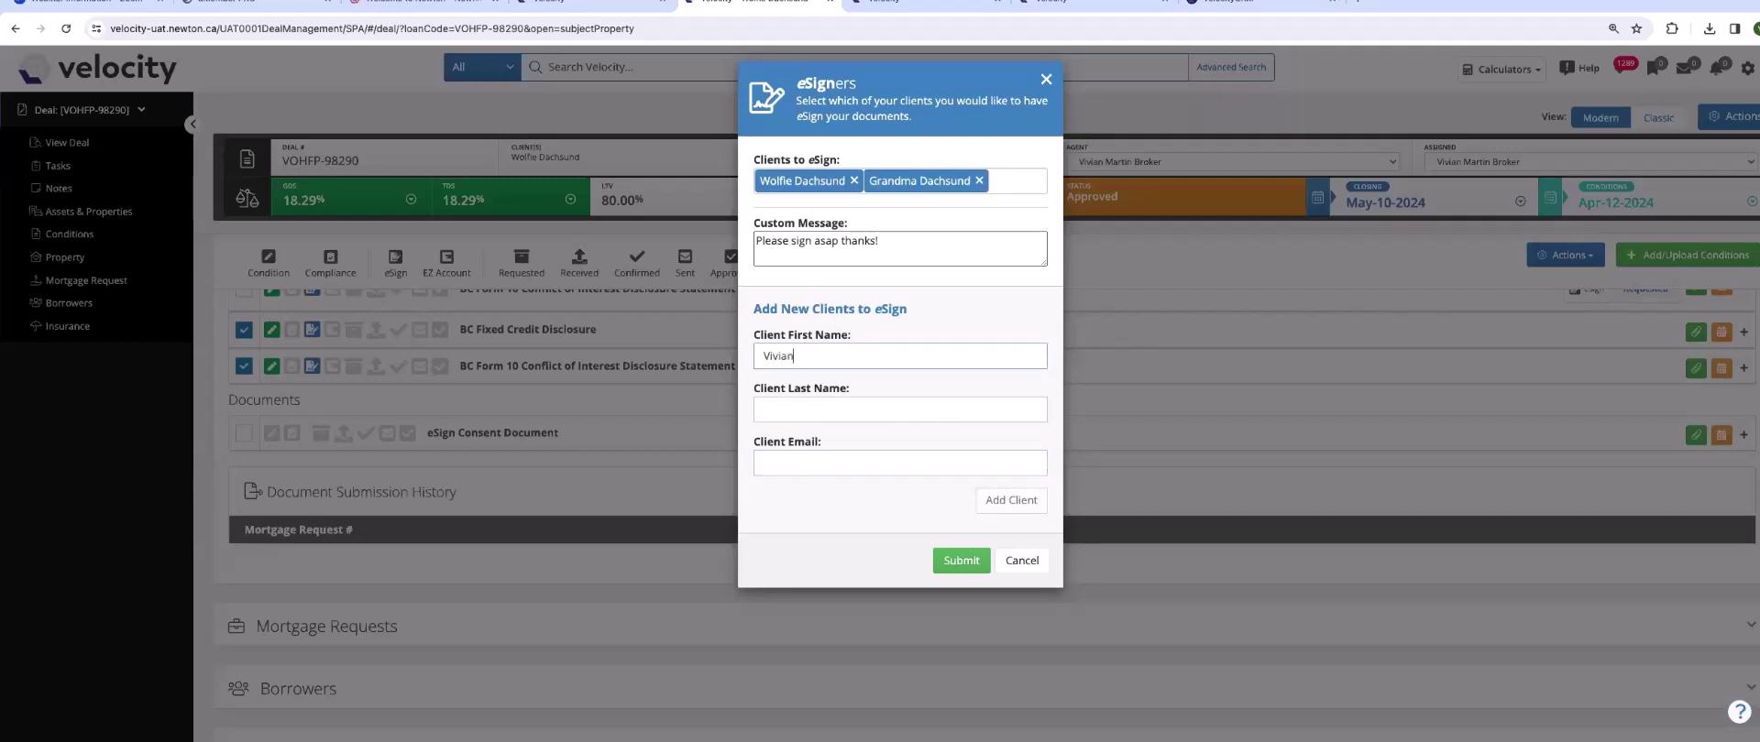
- Add a third client with first name, last name and e-mail, then submit to DocuSign
{"action": "left_click", "coordinate": [787, 412]}
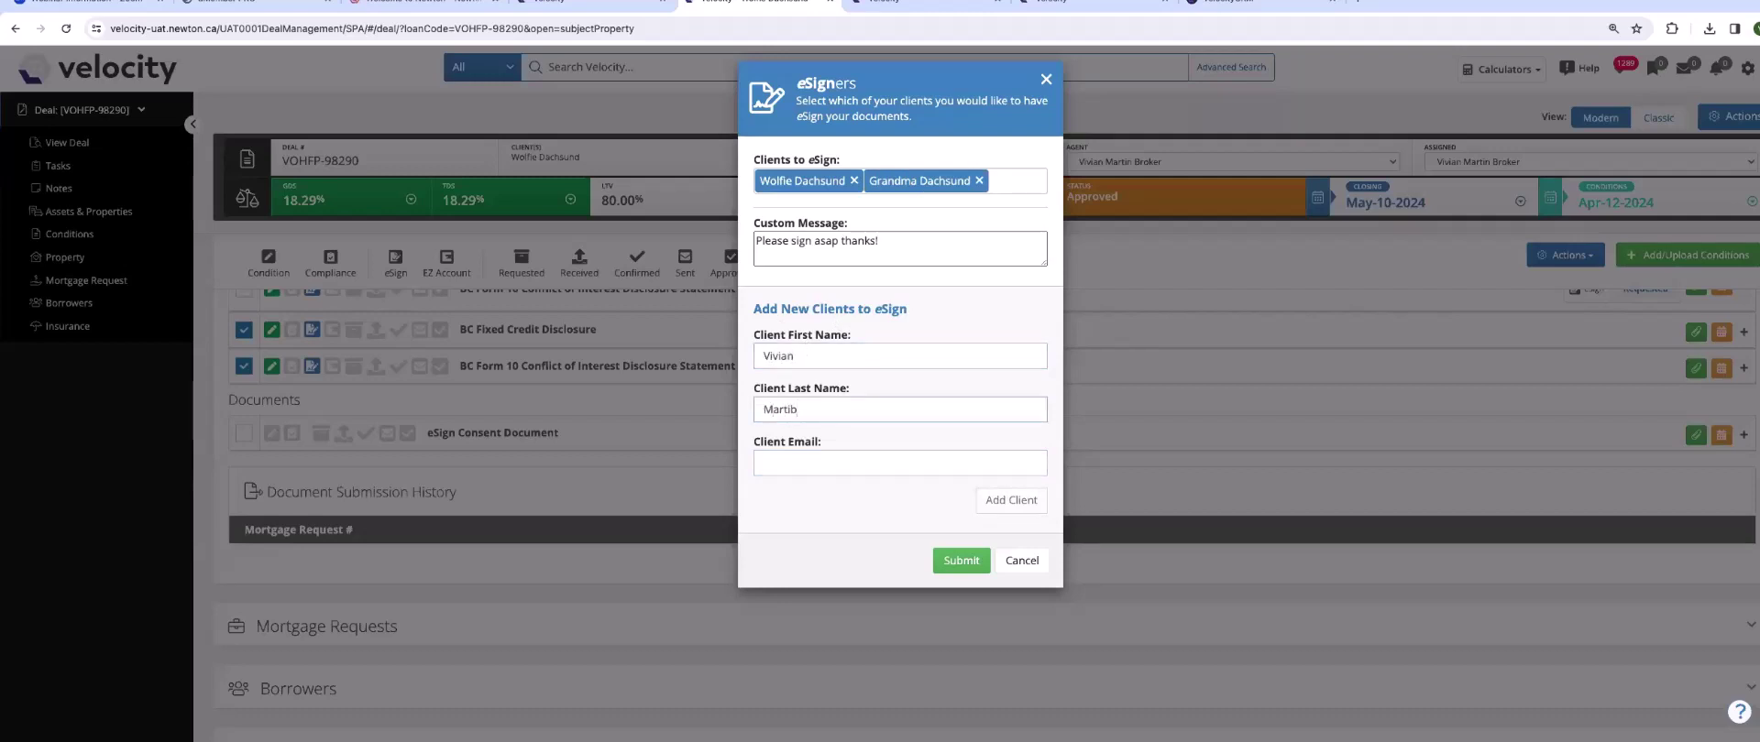
{"action": "left_click", "coordinate": [793, 457]}
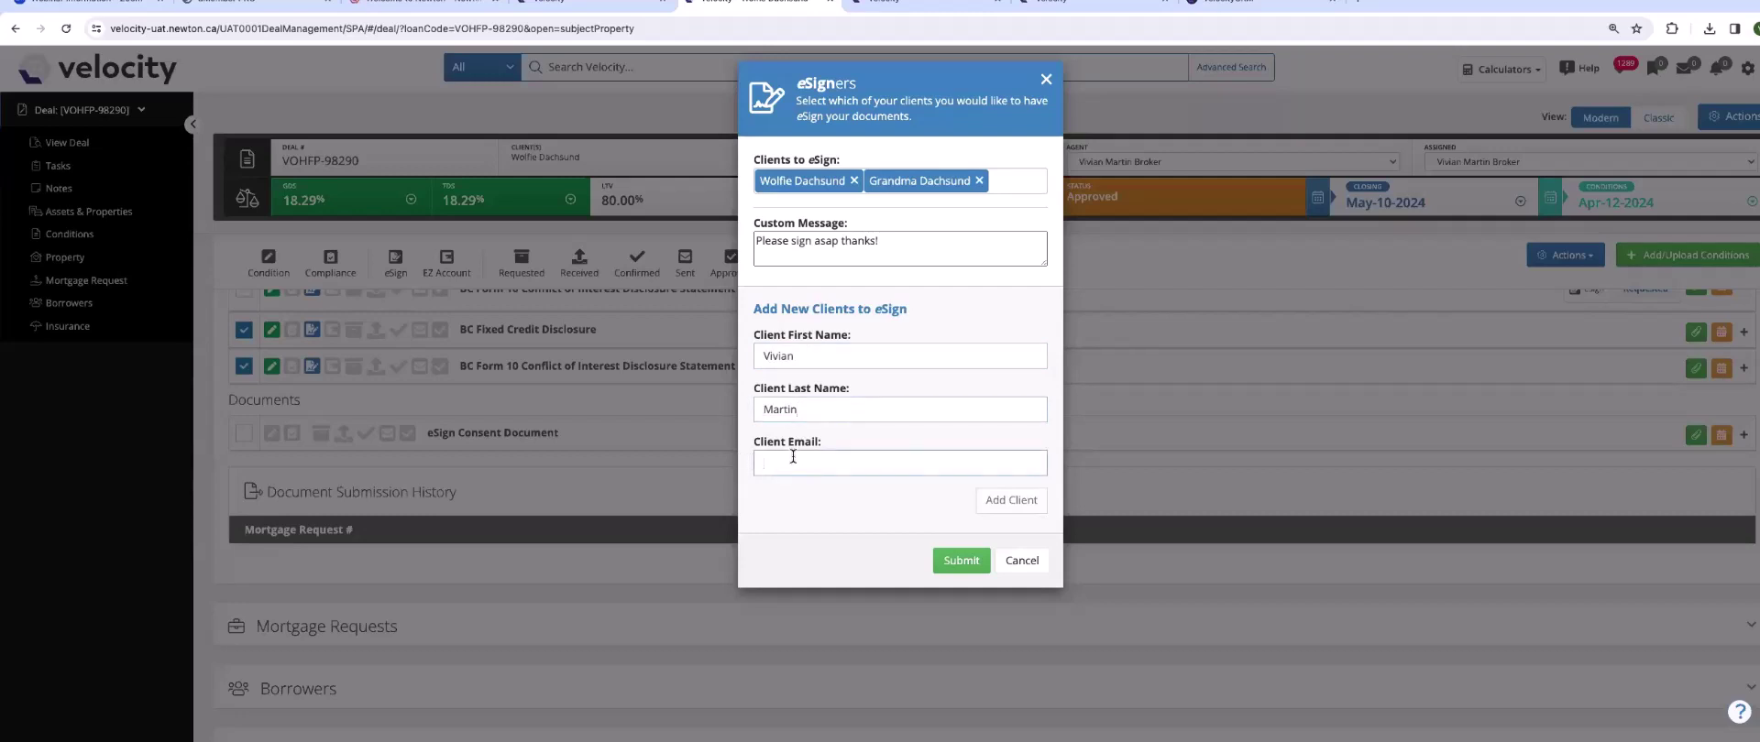
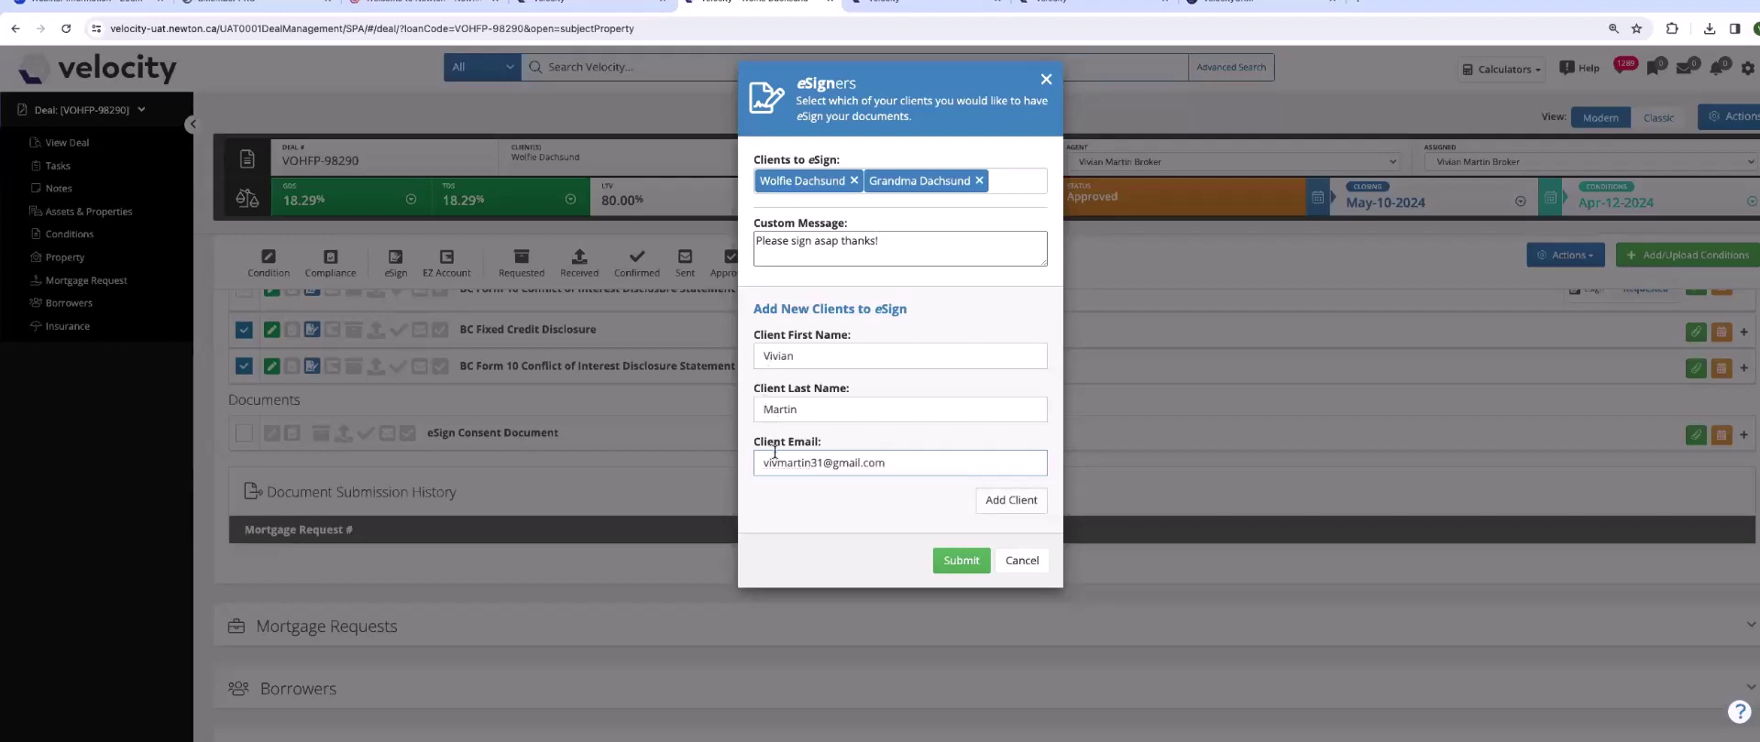
{"action": "left_click", "coordinate": [1011, 500]}
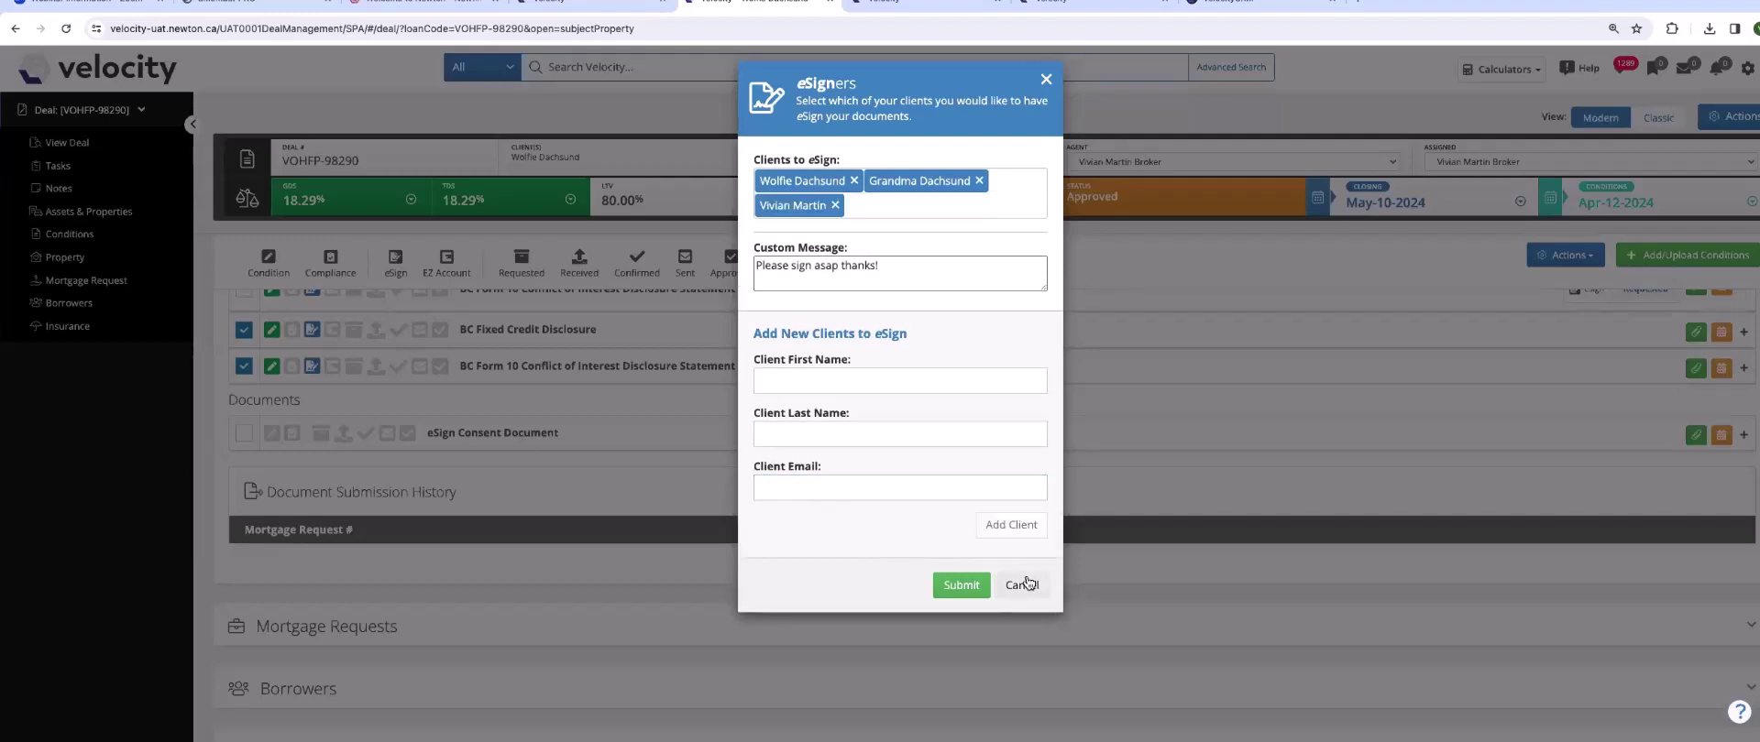
{"action": "left_click", "coordinate": [969, 587]}
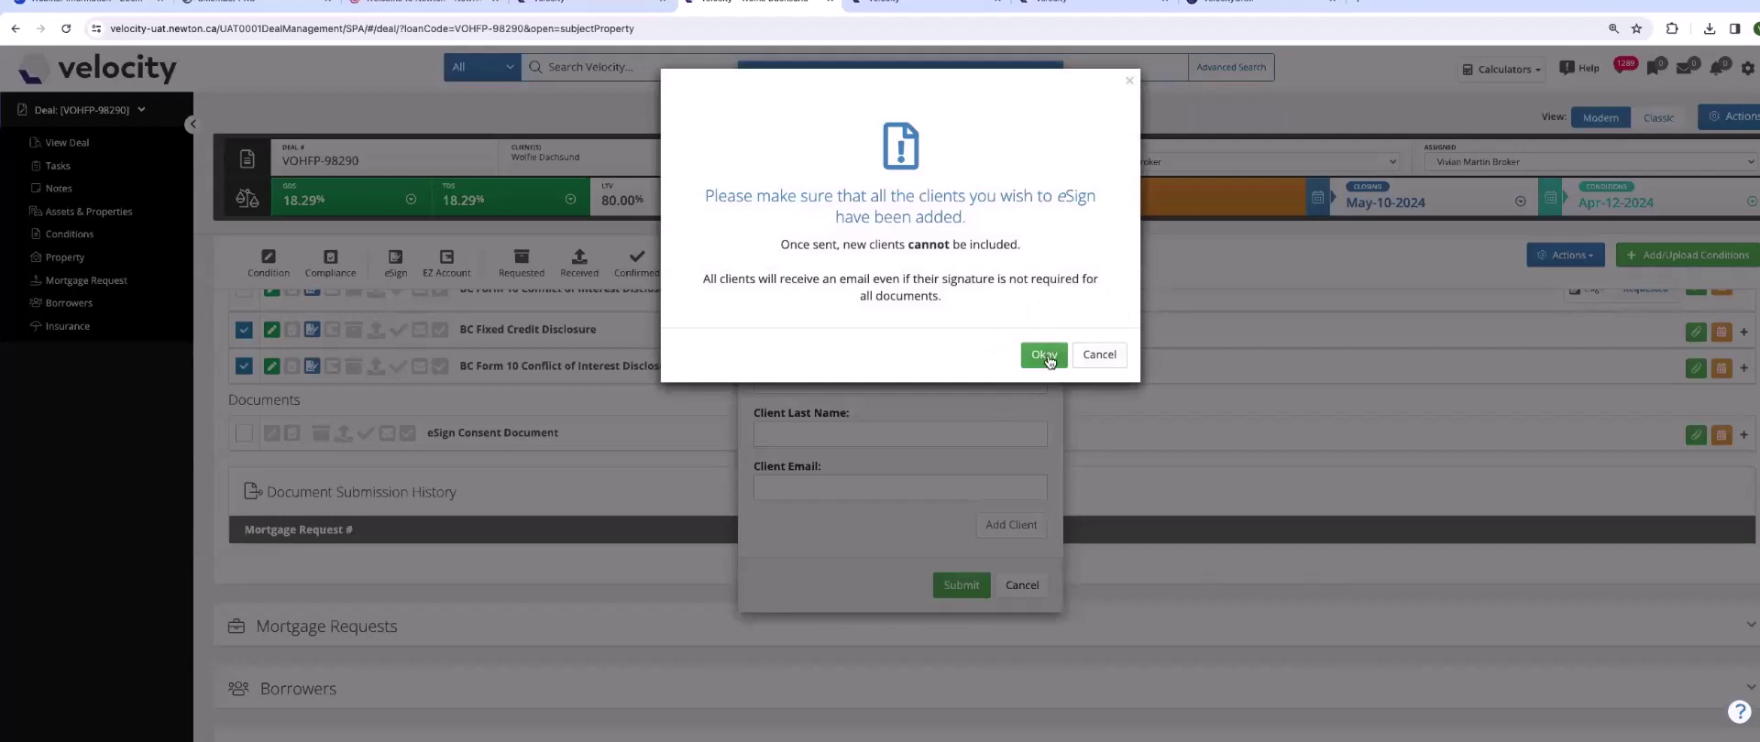
{"action": "left_click", "coordinate": [1046, 356]}
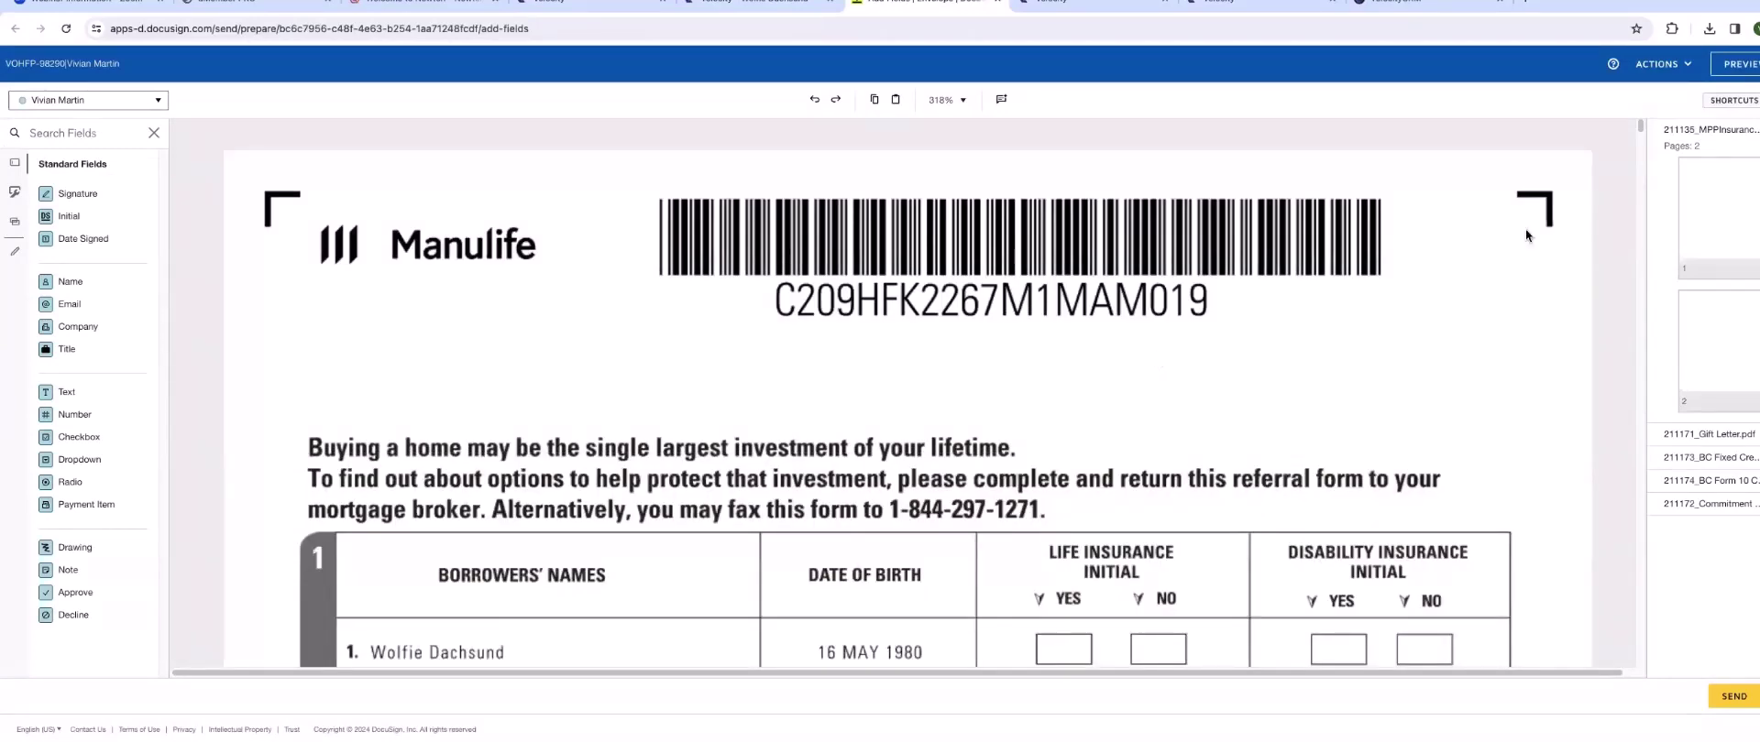
- Open the 211171_Gift Letter.pdf page and make the other family signer the field recipient
{"action": "left_click", "coordinate": [1710, 130]}
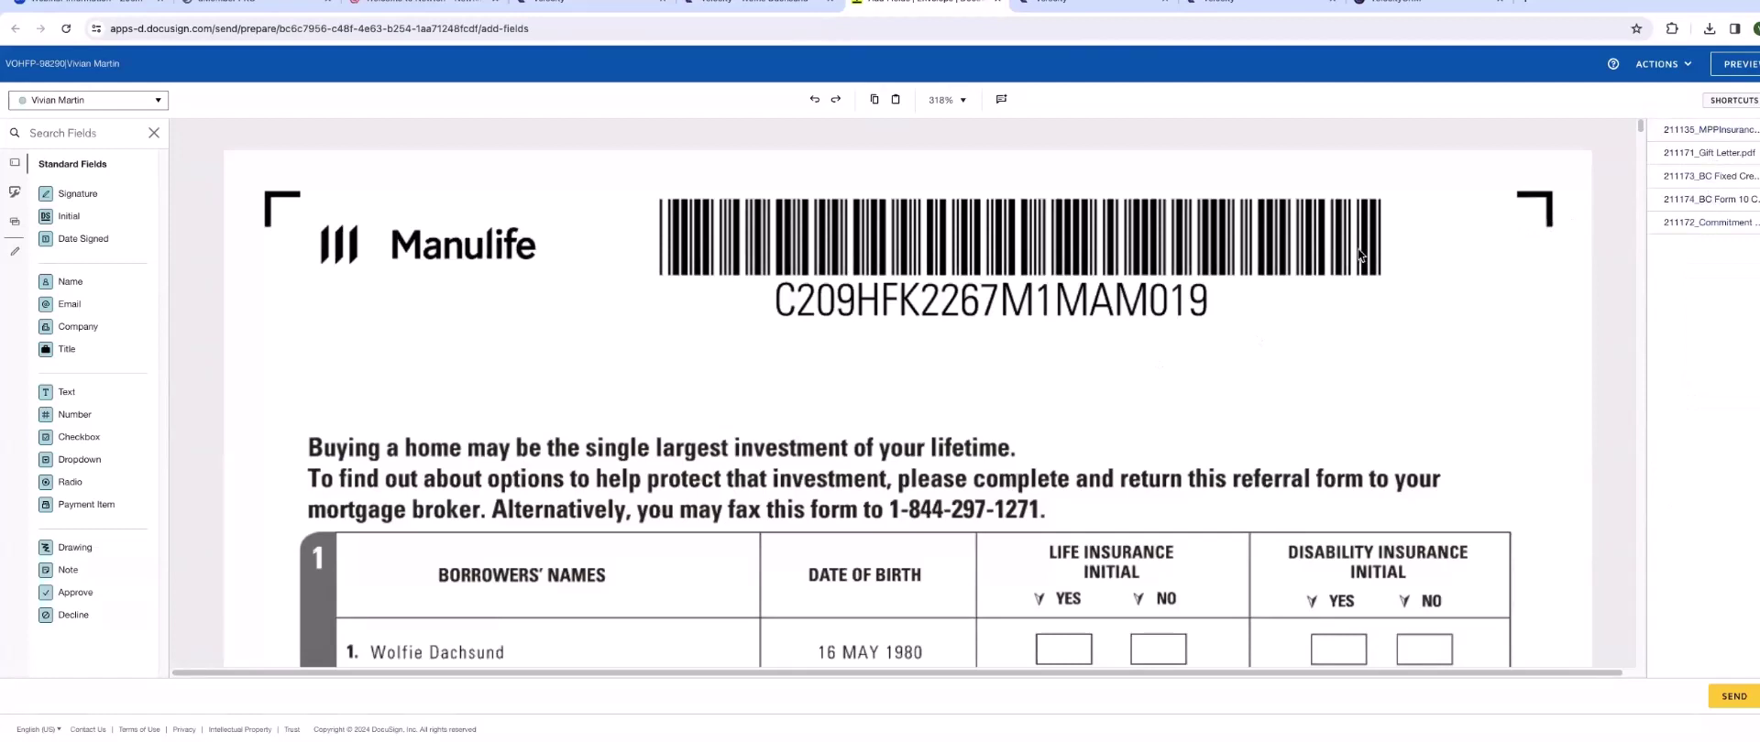
{"action": "left_click", "coordinate": [1698, 158]}
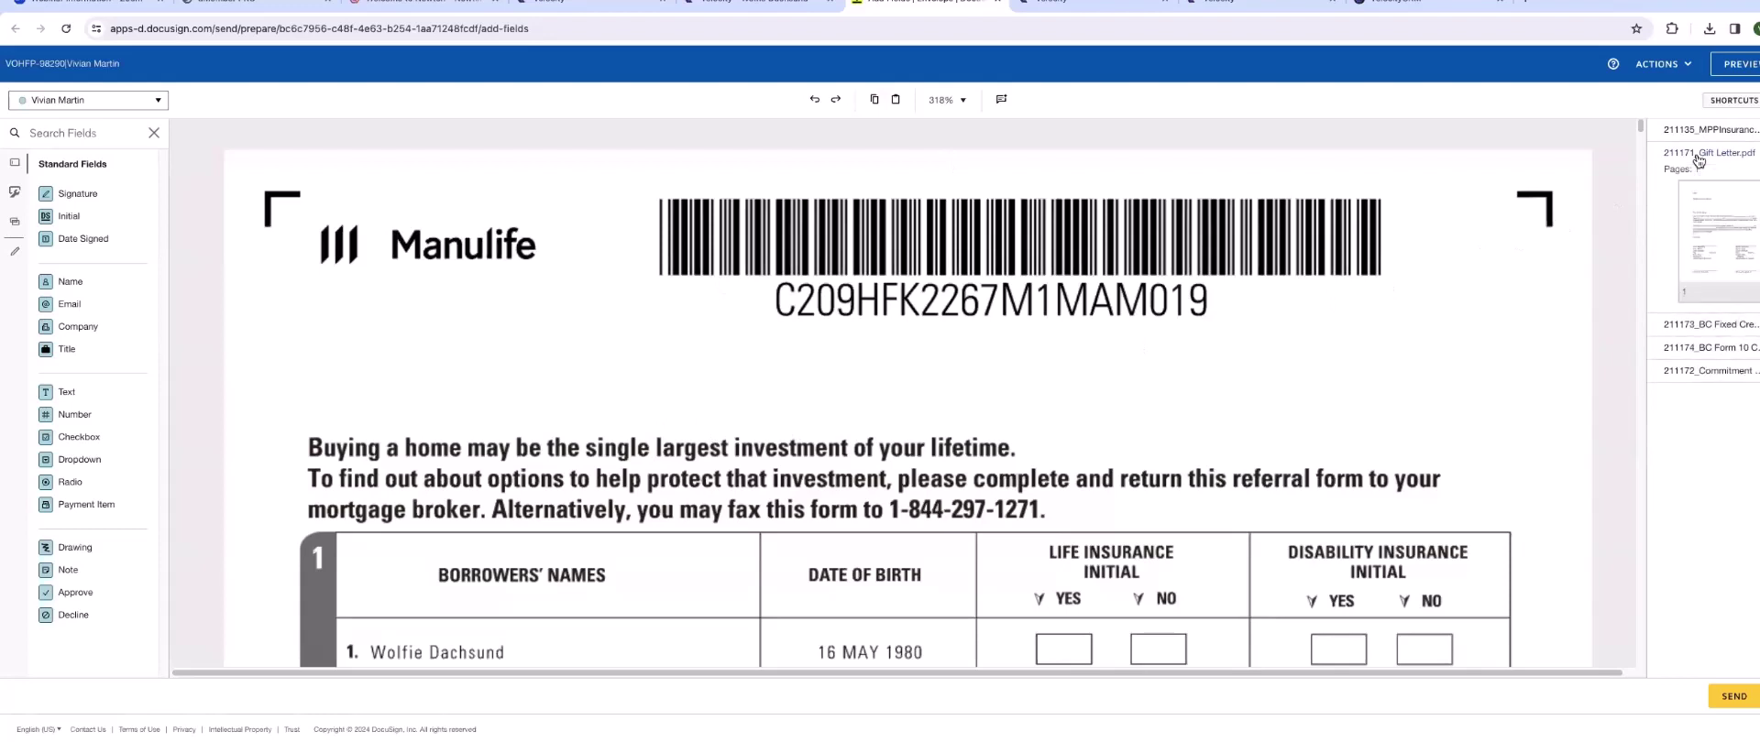
{"action": "left_click", "coordinate": [1703, 204]}
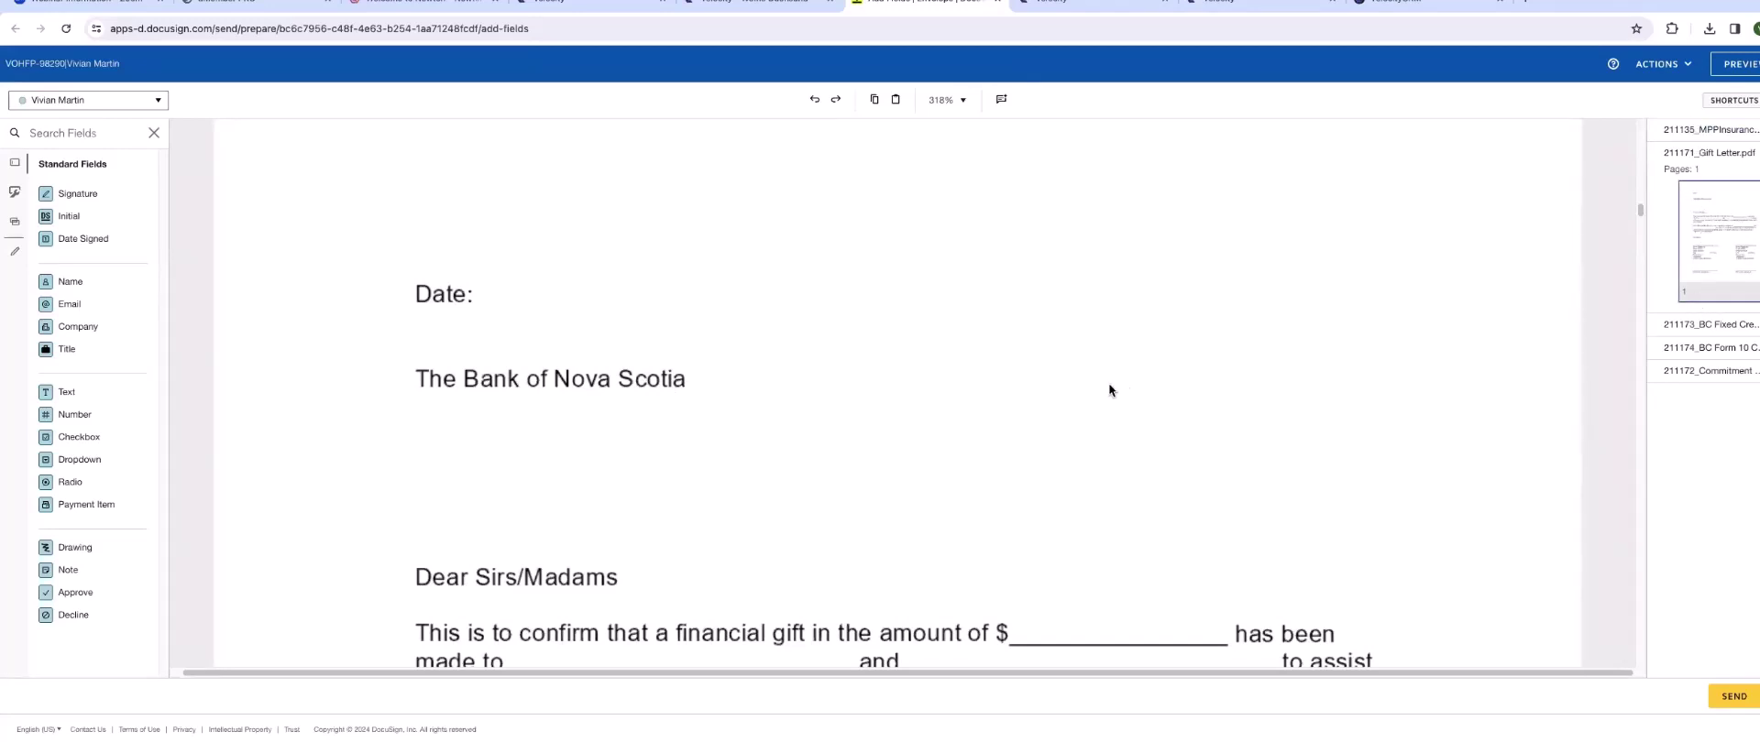
{"action": "left_click", "coordinate": [159, 102]}
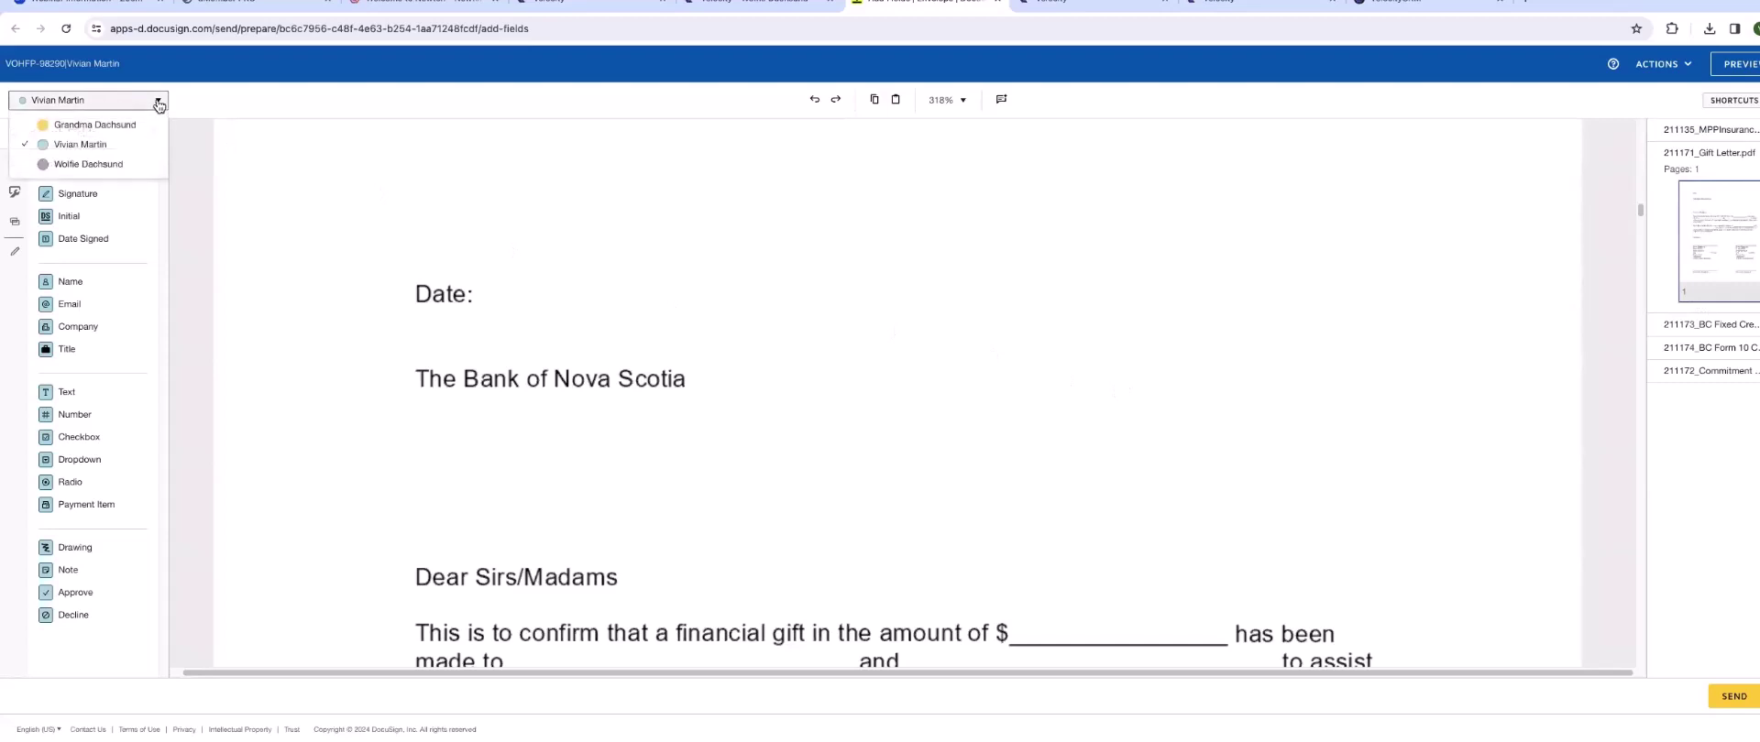
{"action": "left_click", "coordinate": [119, 126]}
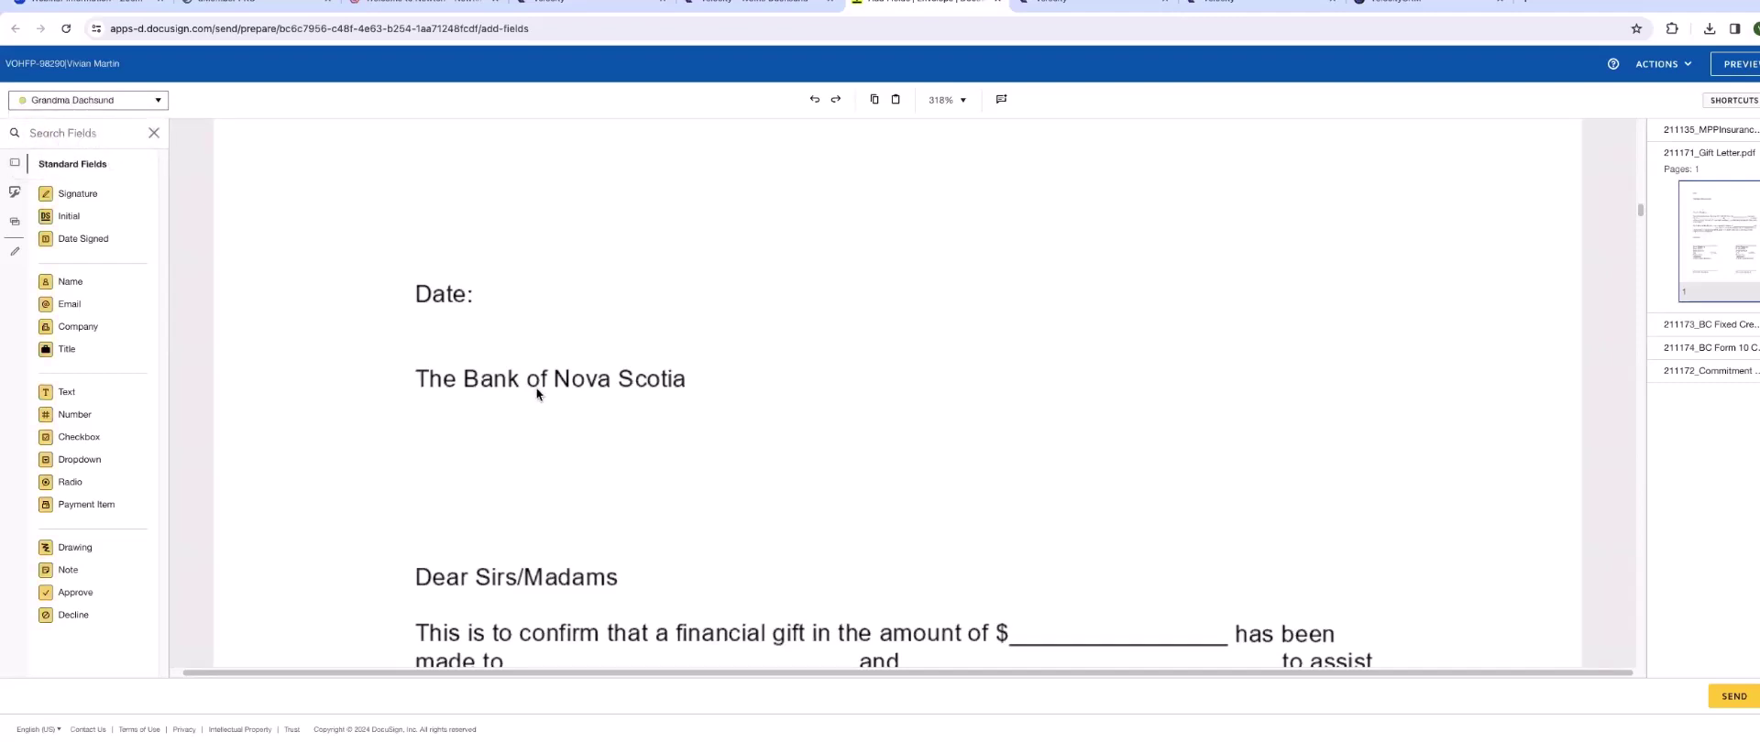
{"action": "scroll", "coordinate": [535, 388], "scroll_direction": "down", "scroll_amount": 1}
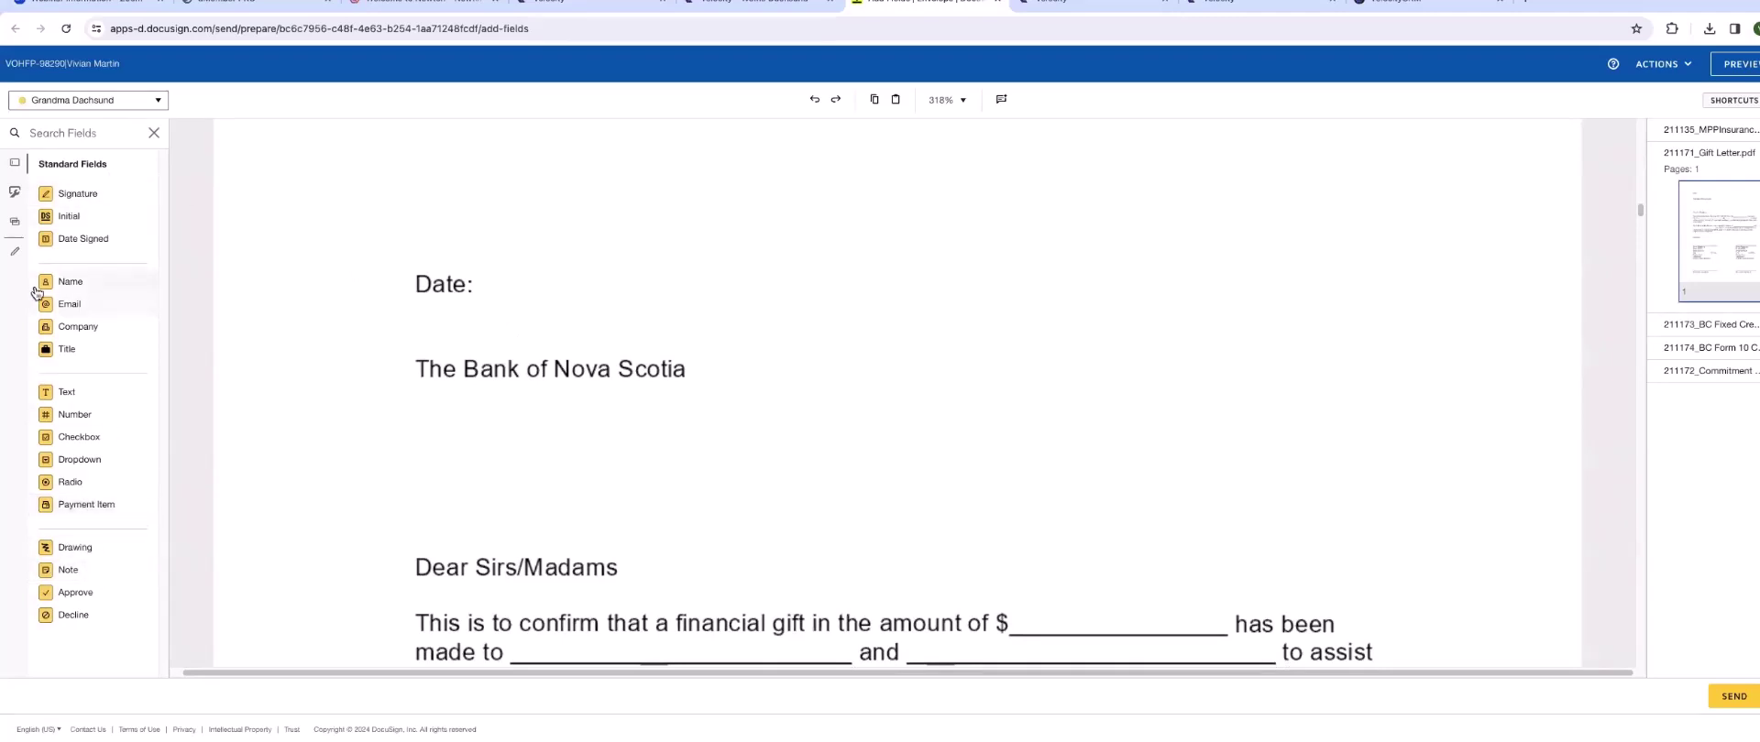
- Place a Date Signed field beside Date: on the Gift Letter
{"action": "left_click", "coordinate": [94, 240]}
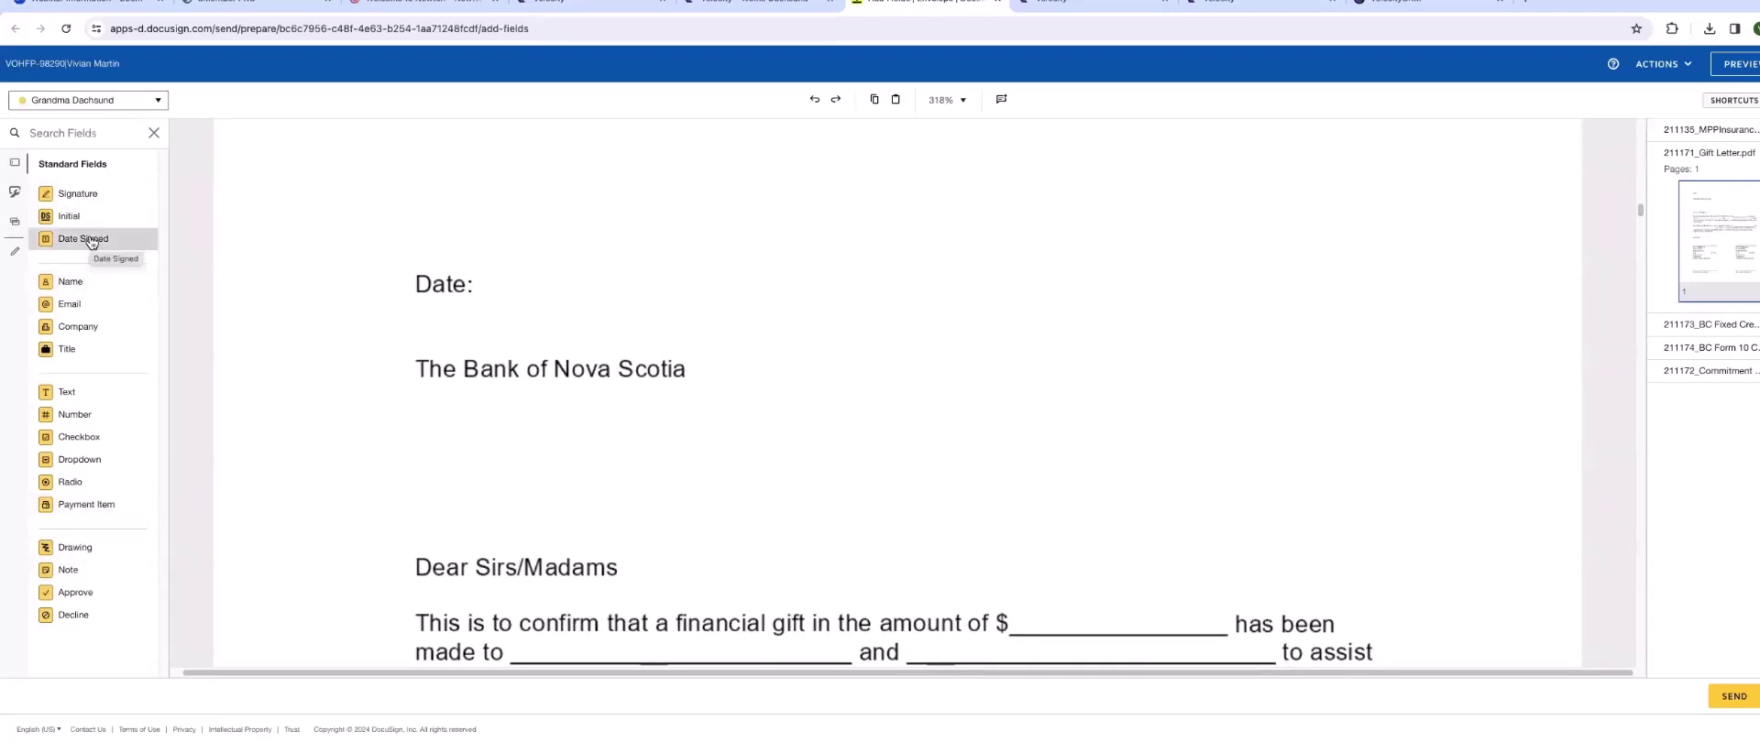
{"action": "left_click", "coordinate": [513, 273]}
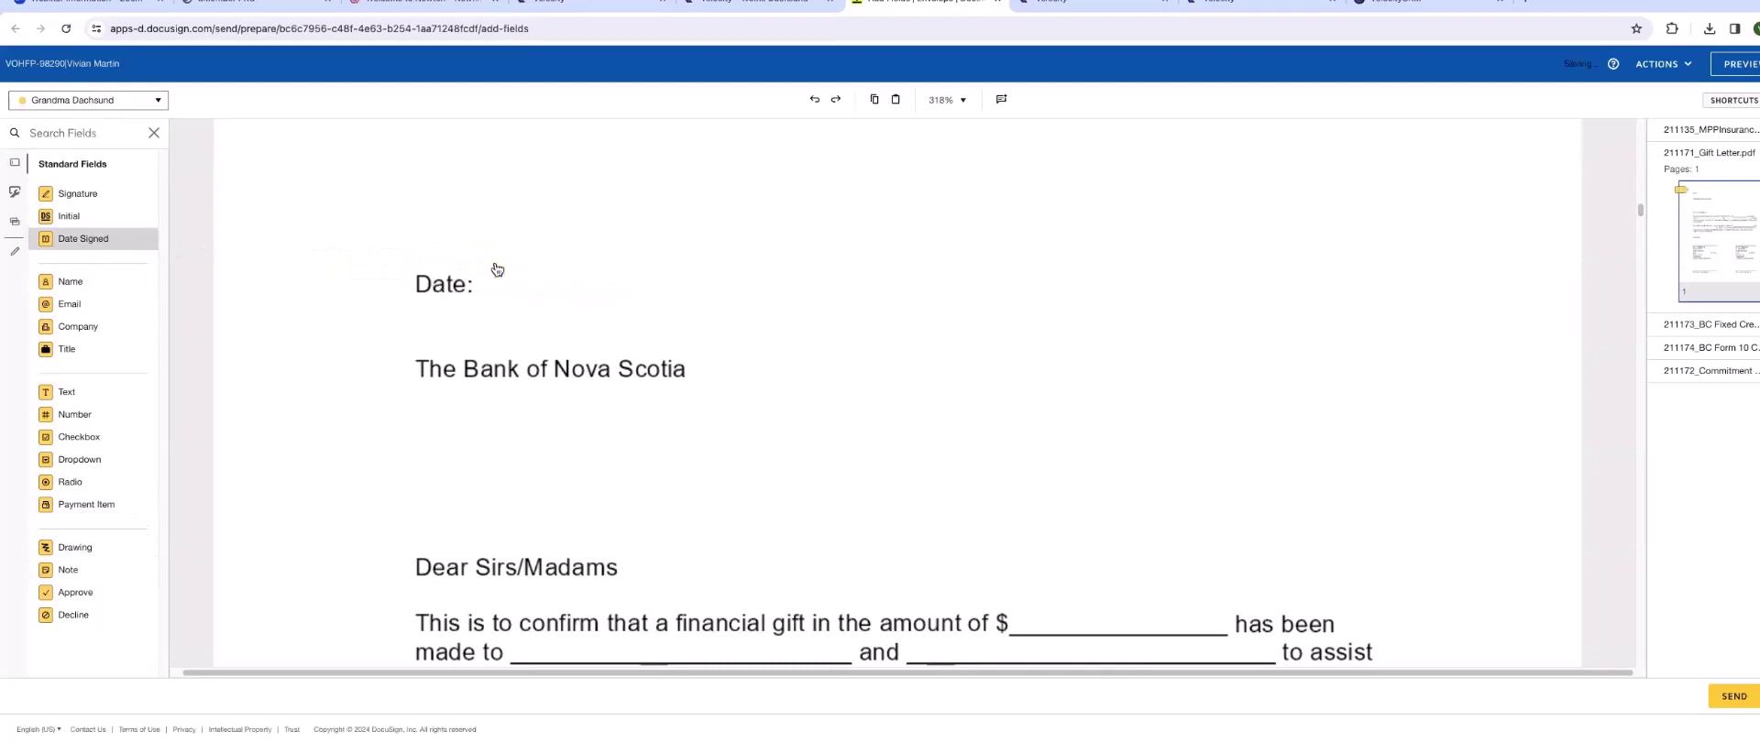
{"action": "scroll", "coordinate": [519, 355], "scroll_direction": "down", "scroll_amount": 2}
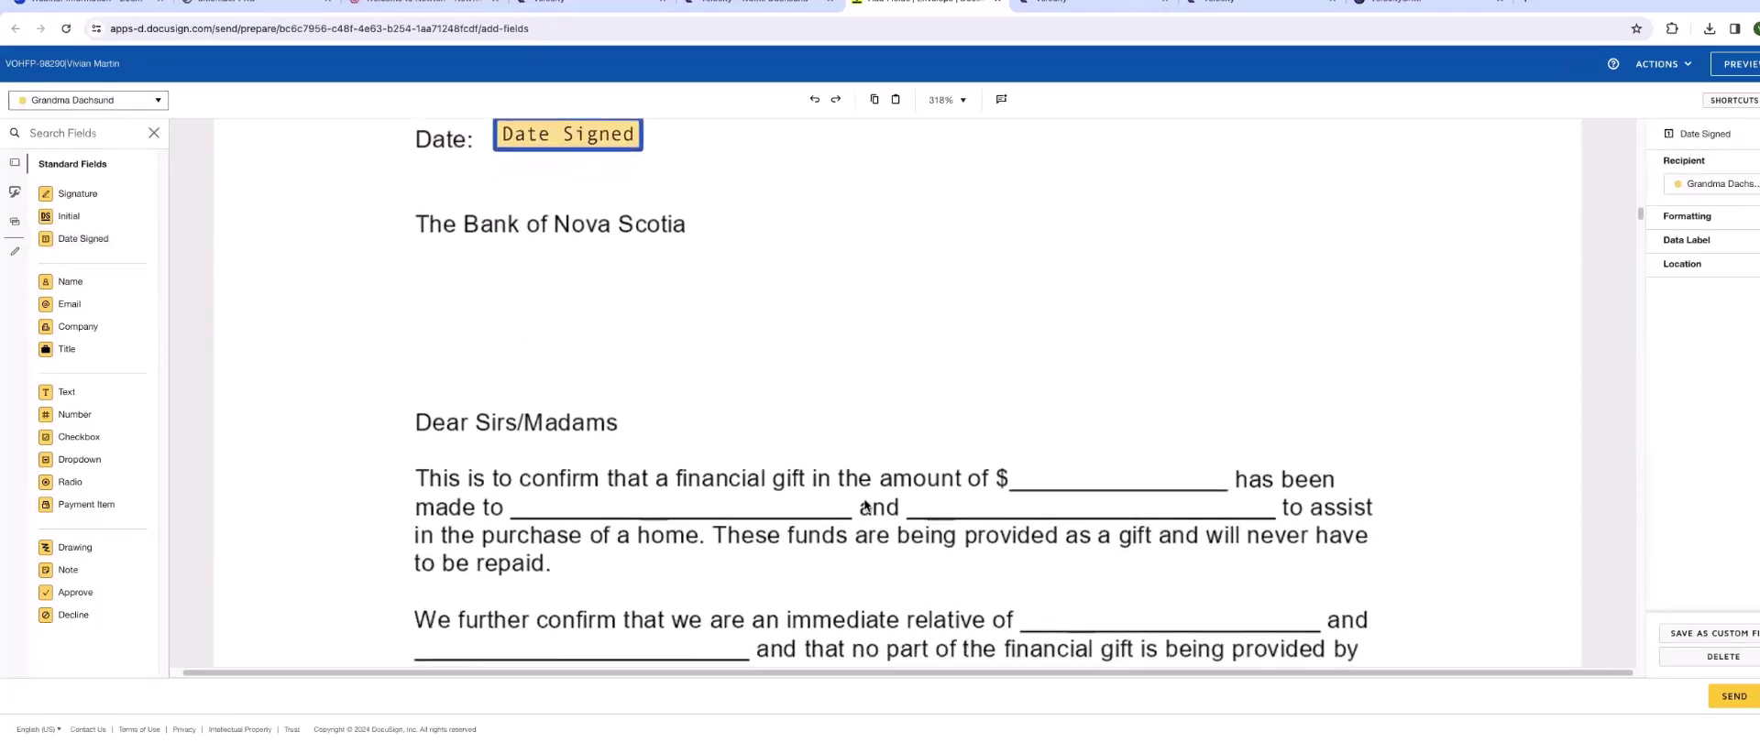
- Add an optional, read-only text field on the amount blank pre-filled with 100,000.00
{"action": "left_click", "coordinate": [64, 394]}
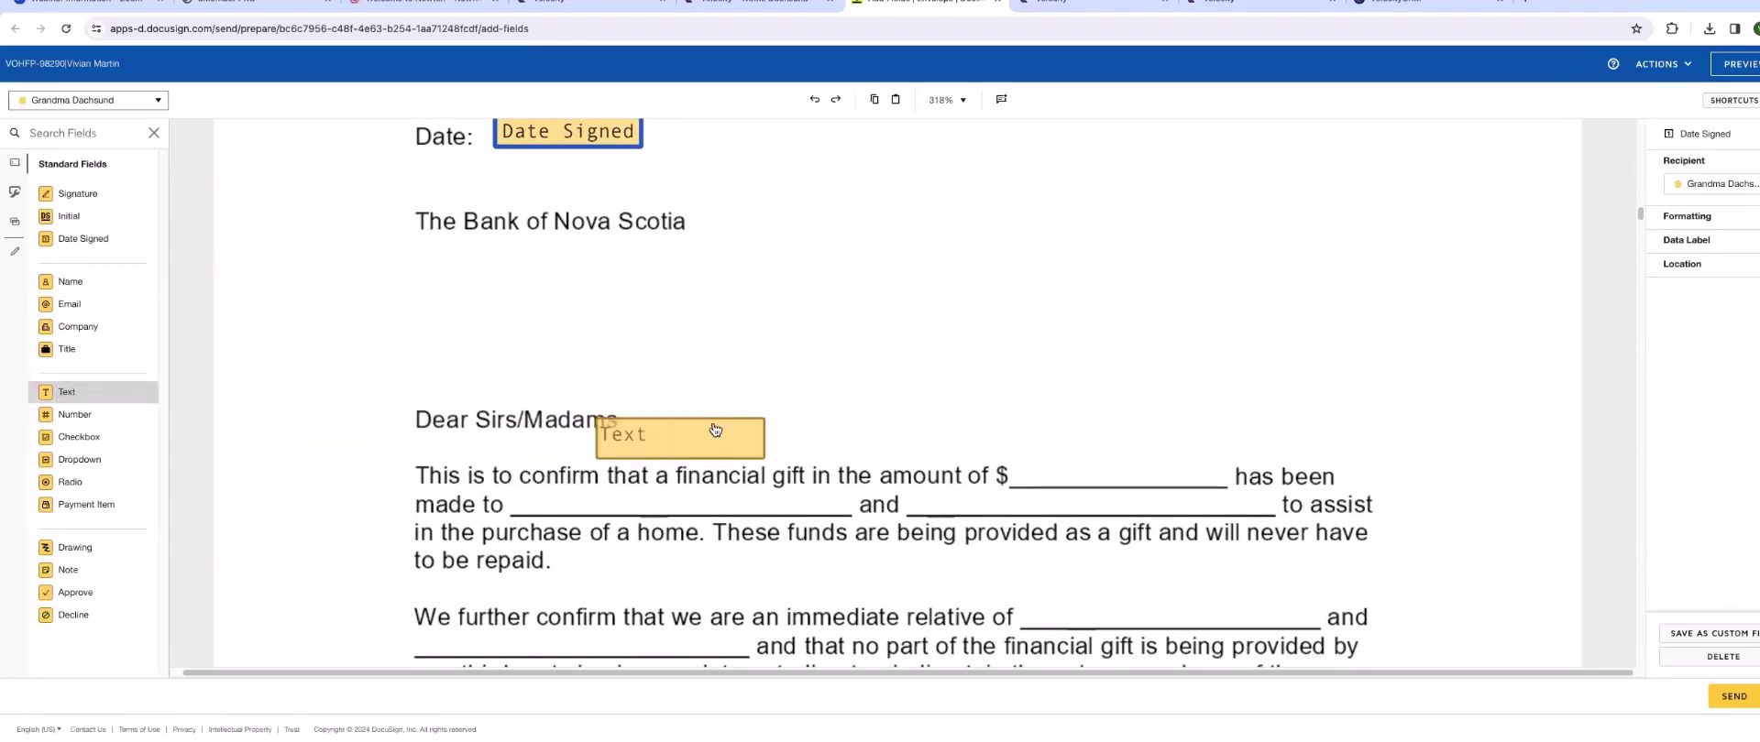
{"action": "left_click", "coordinate": [1038, 451]}
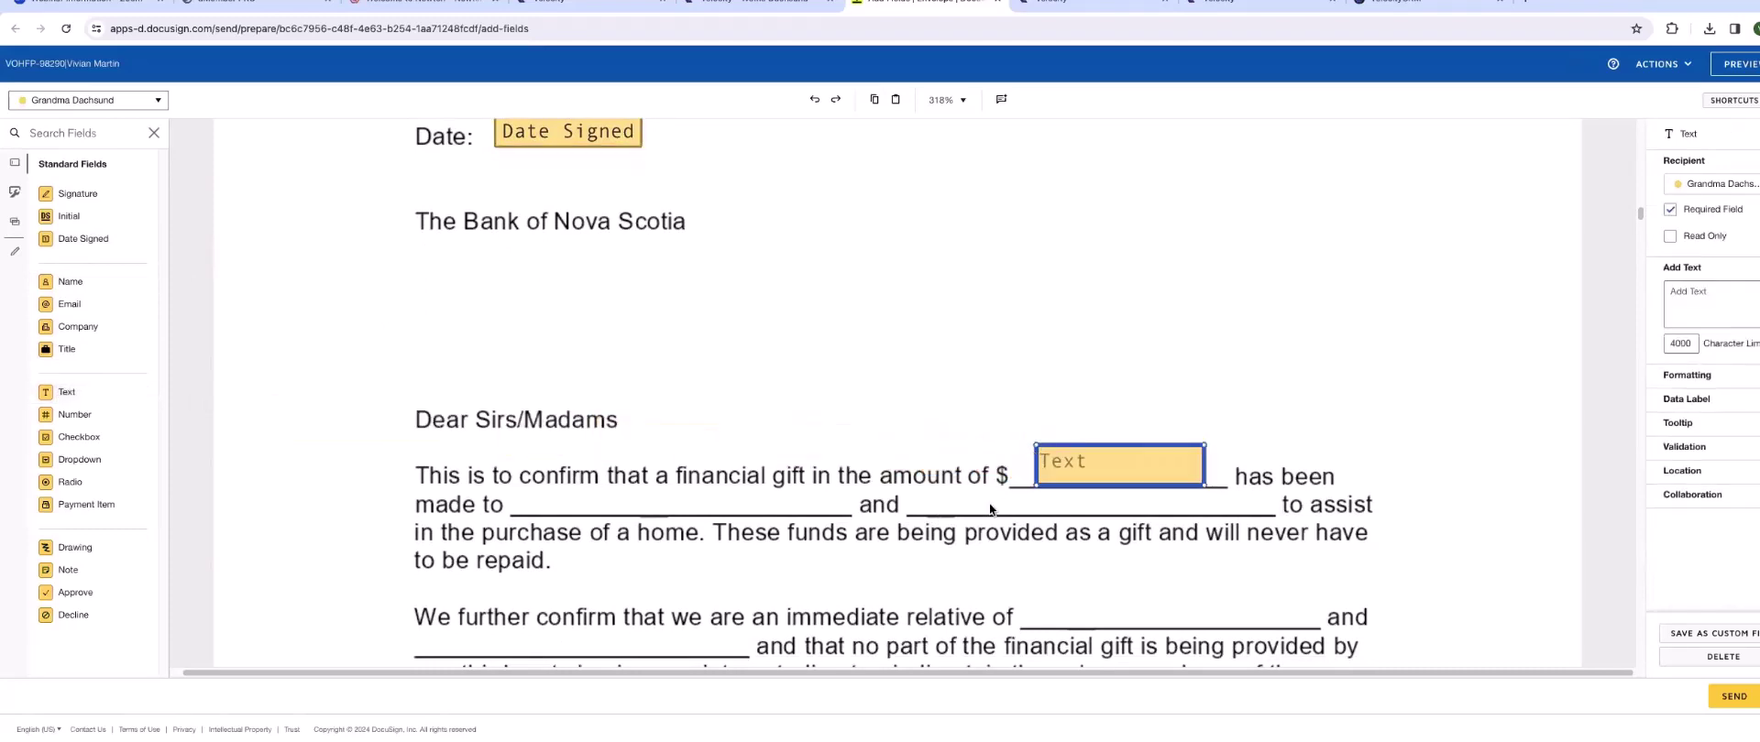
{"action": "left_click", "coordinate": [1670, 210]}
{"action": "left_click", "coordinate": [1670, 237]}
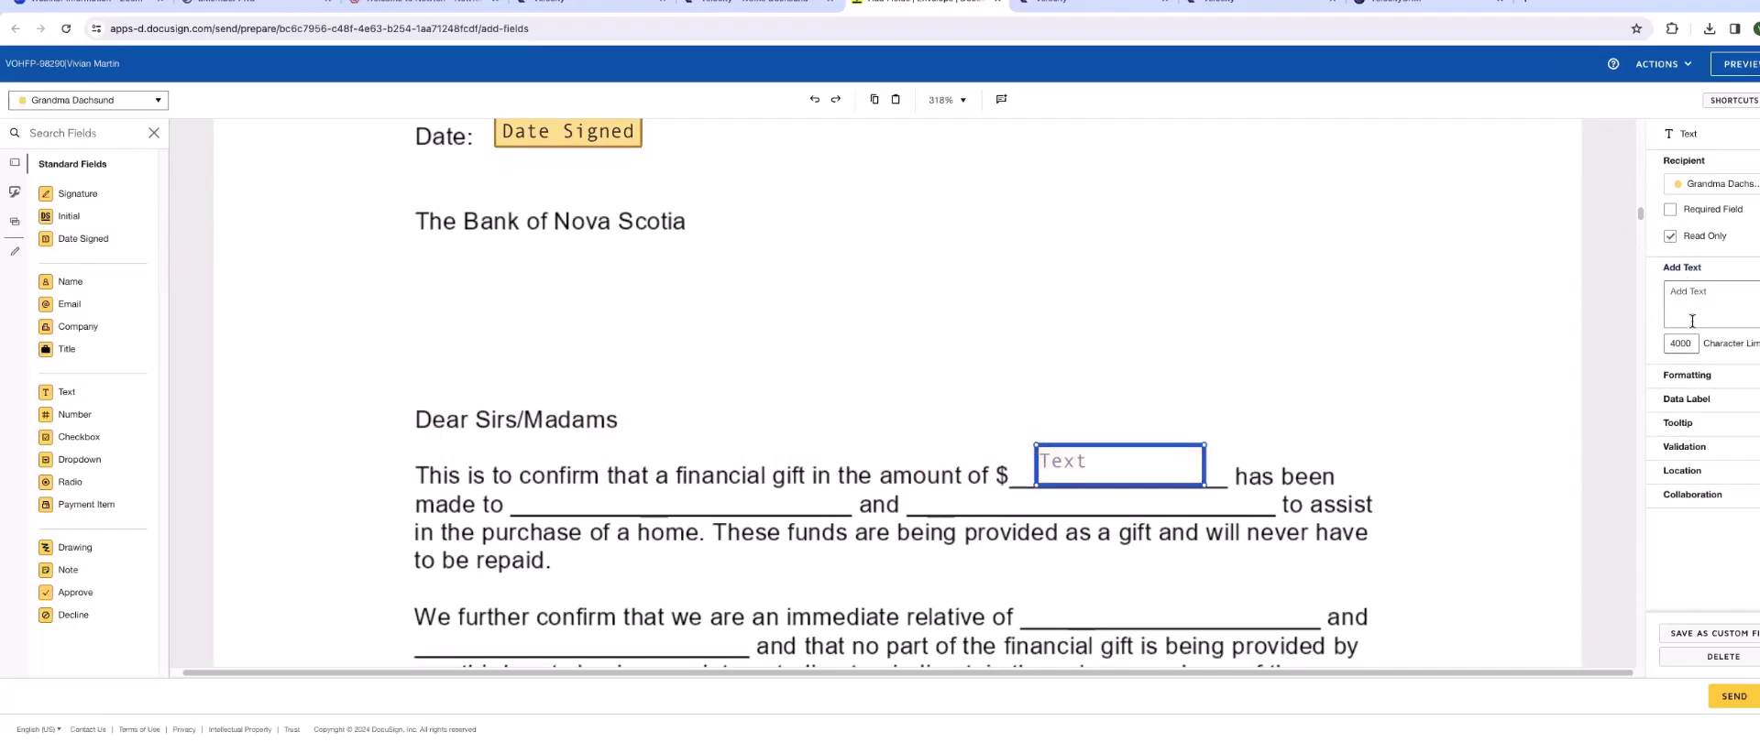
{"action": "left_click", "coordinate": [1675, 292]}
{"action": "type", "text": "1"}
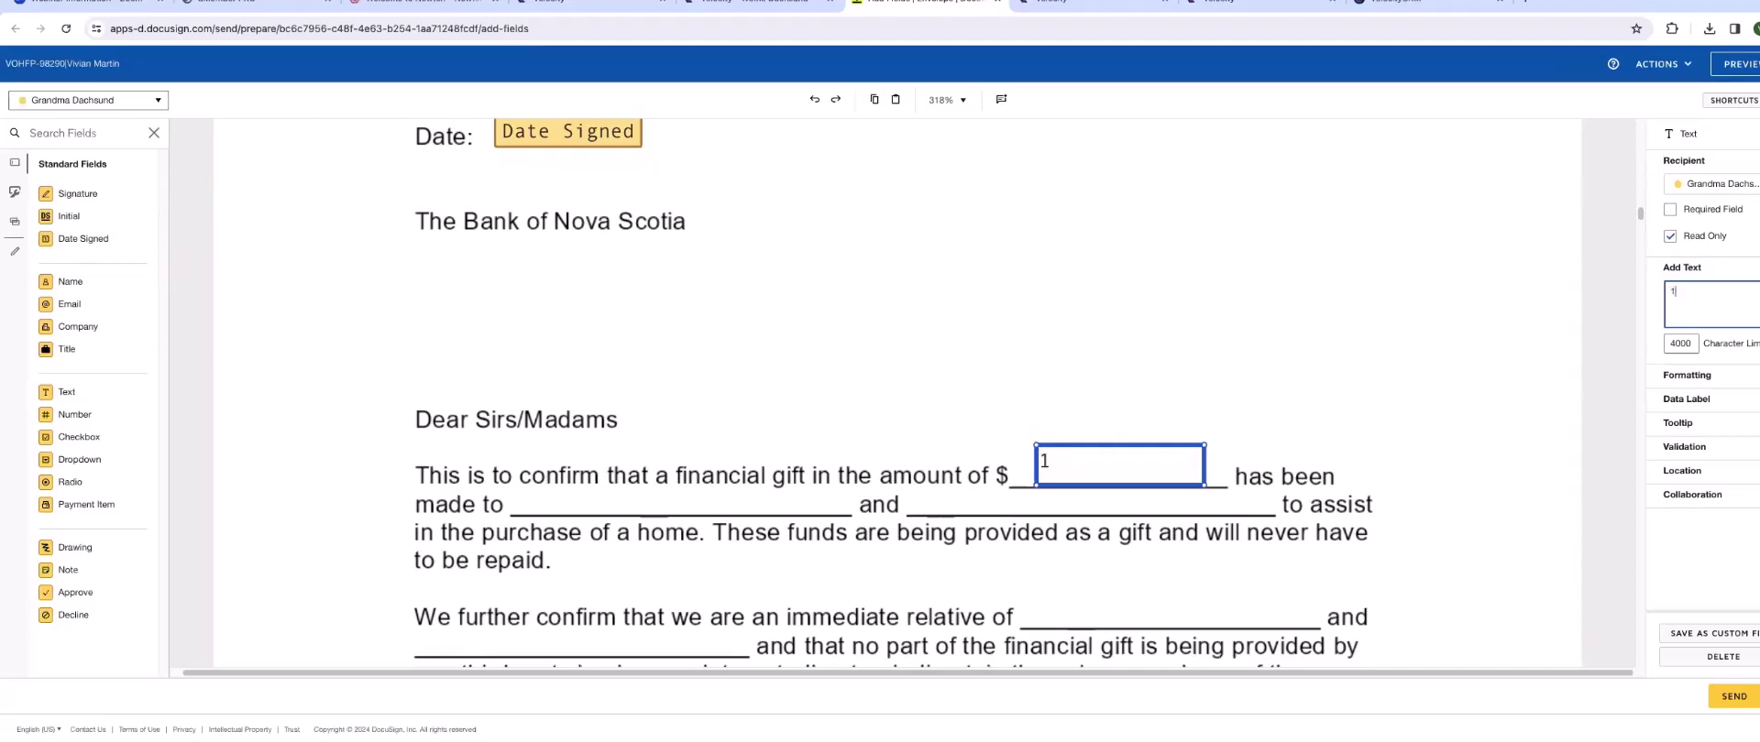
{"action": "type", "text": "00,000.00"}
{"action": "left_click", "coordinate": [1370, 354]}
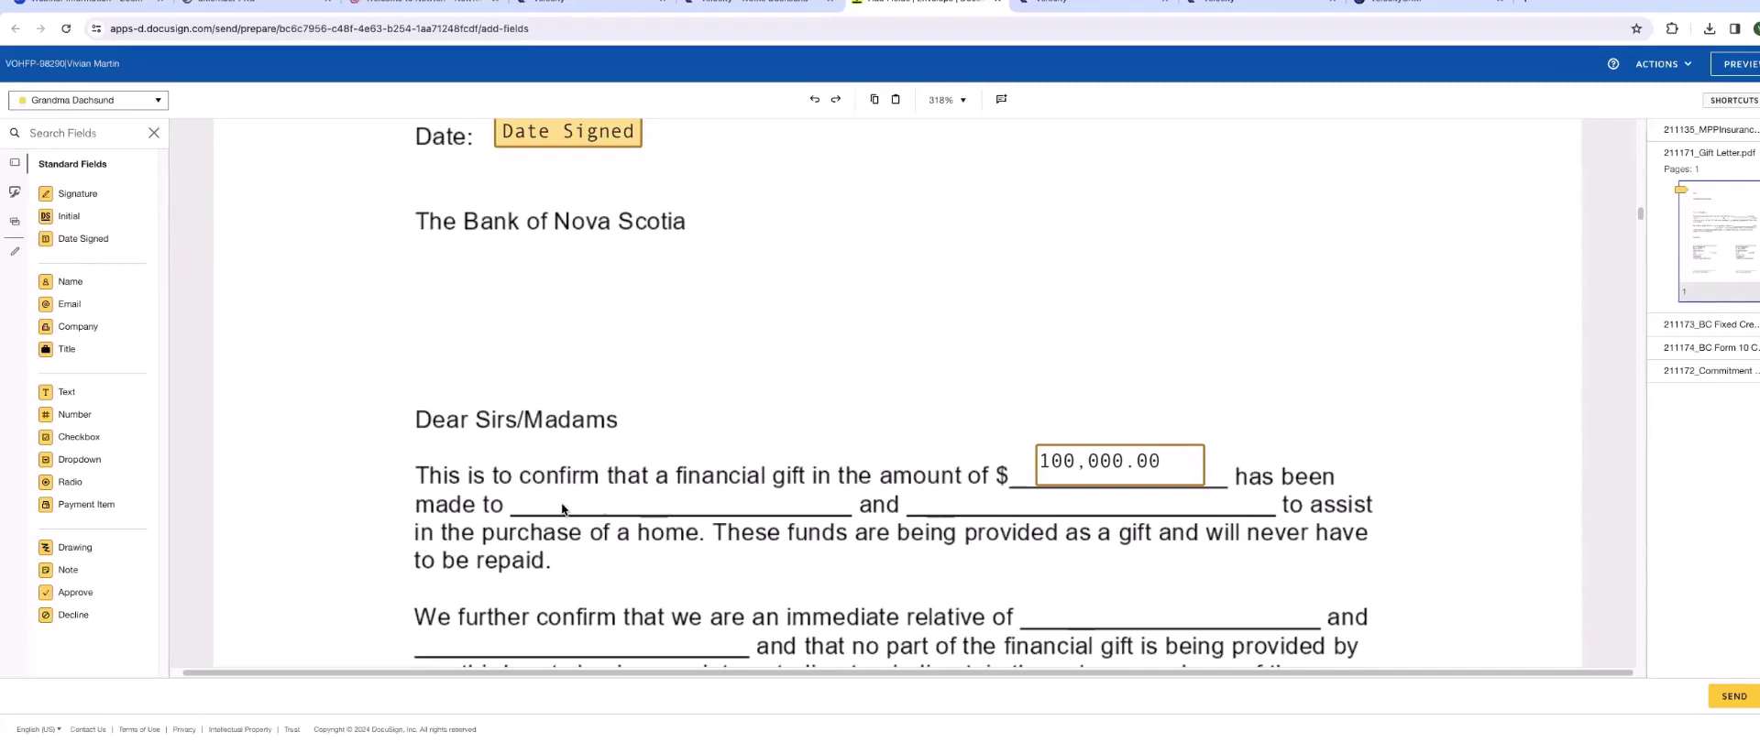
- Place the borrower's Full Name field on the 'made to' blank
{"action": "left_click", "coordinate": [159, 100]}
{"action": "left_click", "coordinate": [82, 165]}
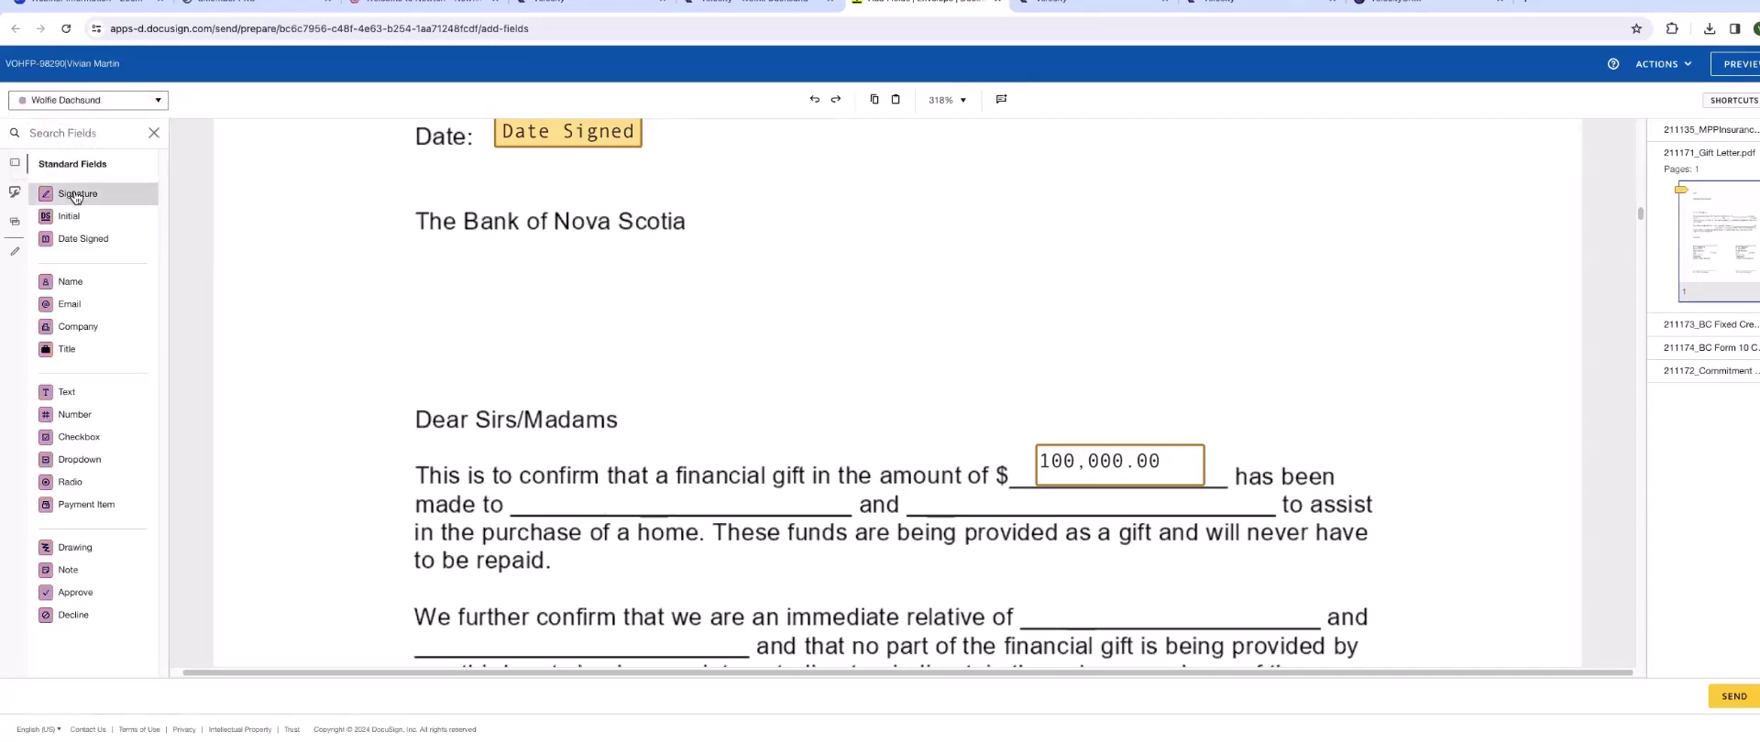
{"action": "left_click_drag", "start_coordinate": [68, 284], "coordinate": [577, 493]}
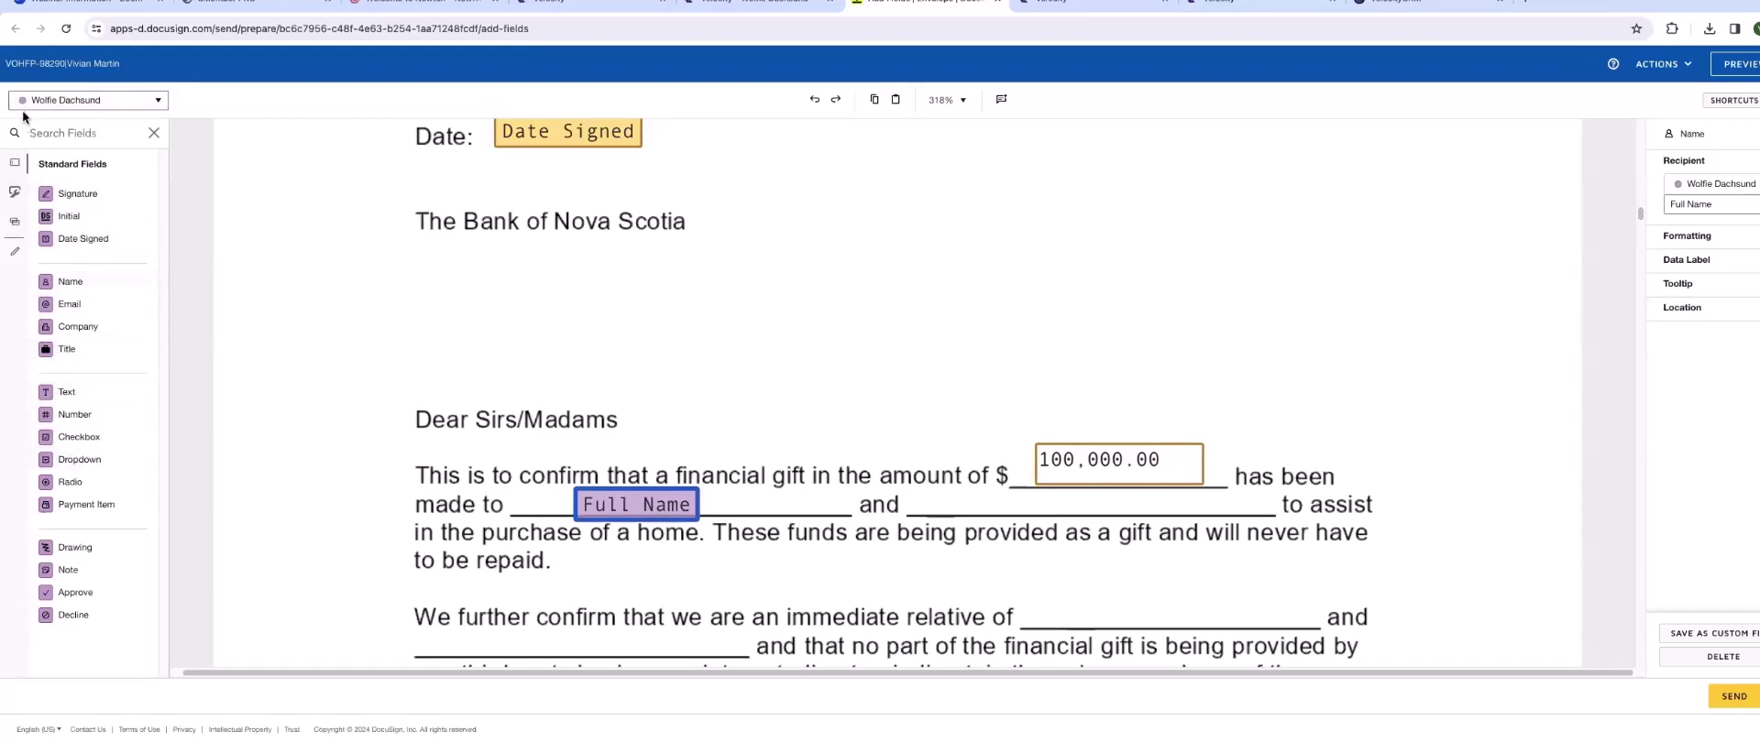
- Place another borrower Full Name field after 'immediate relative of'
{"action": "left_click", "coordinate": [161, 107]}
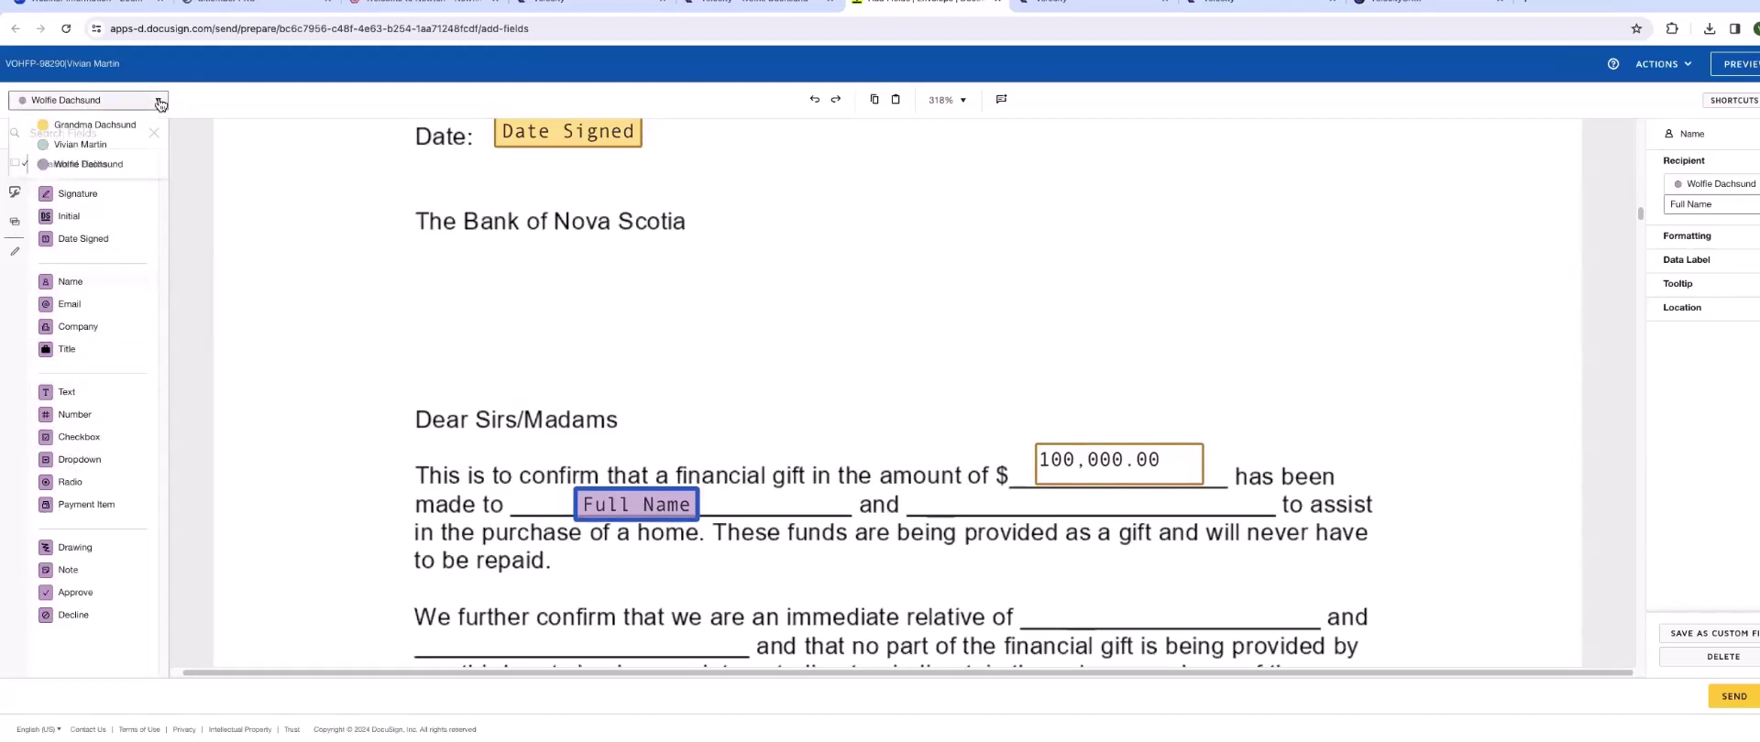
{"action": "left_click", "coordinate": [71, 146]}
{"action": "left_click", "coordinate": [153, 103]}
{"action": "left_click", "coordinate": [58, 125]}
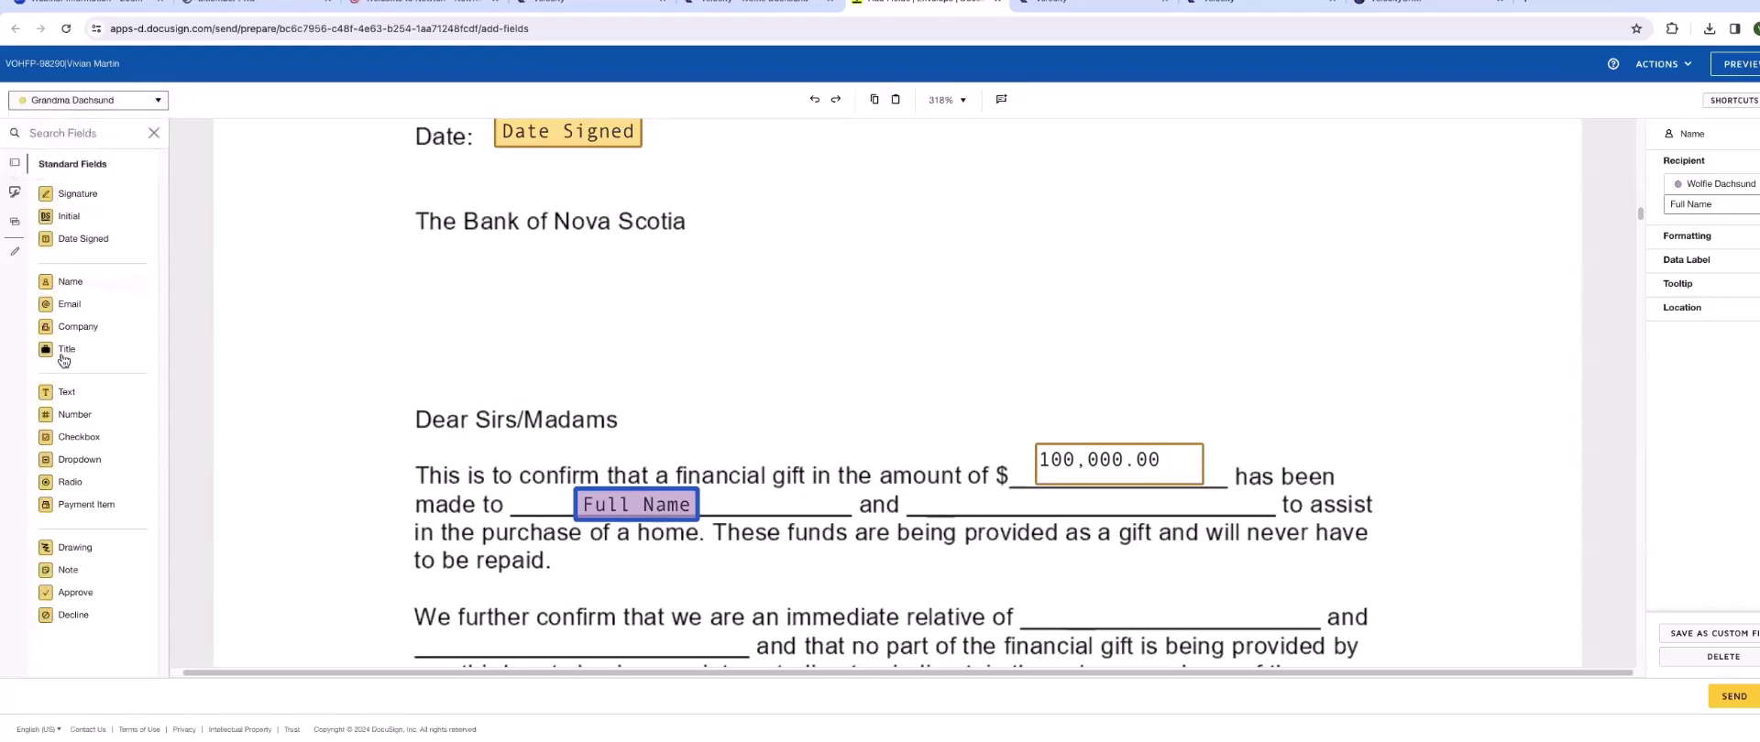
{"action": "left_click", "coordinate": [159, 104]}
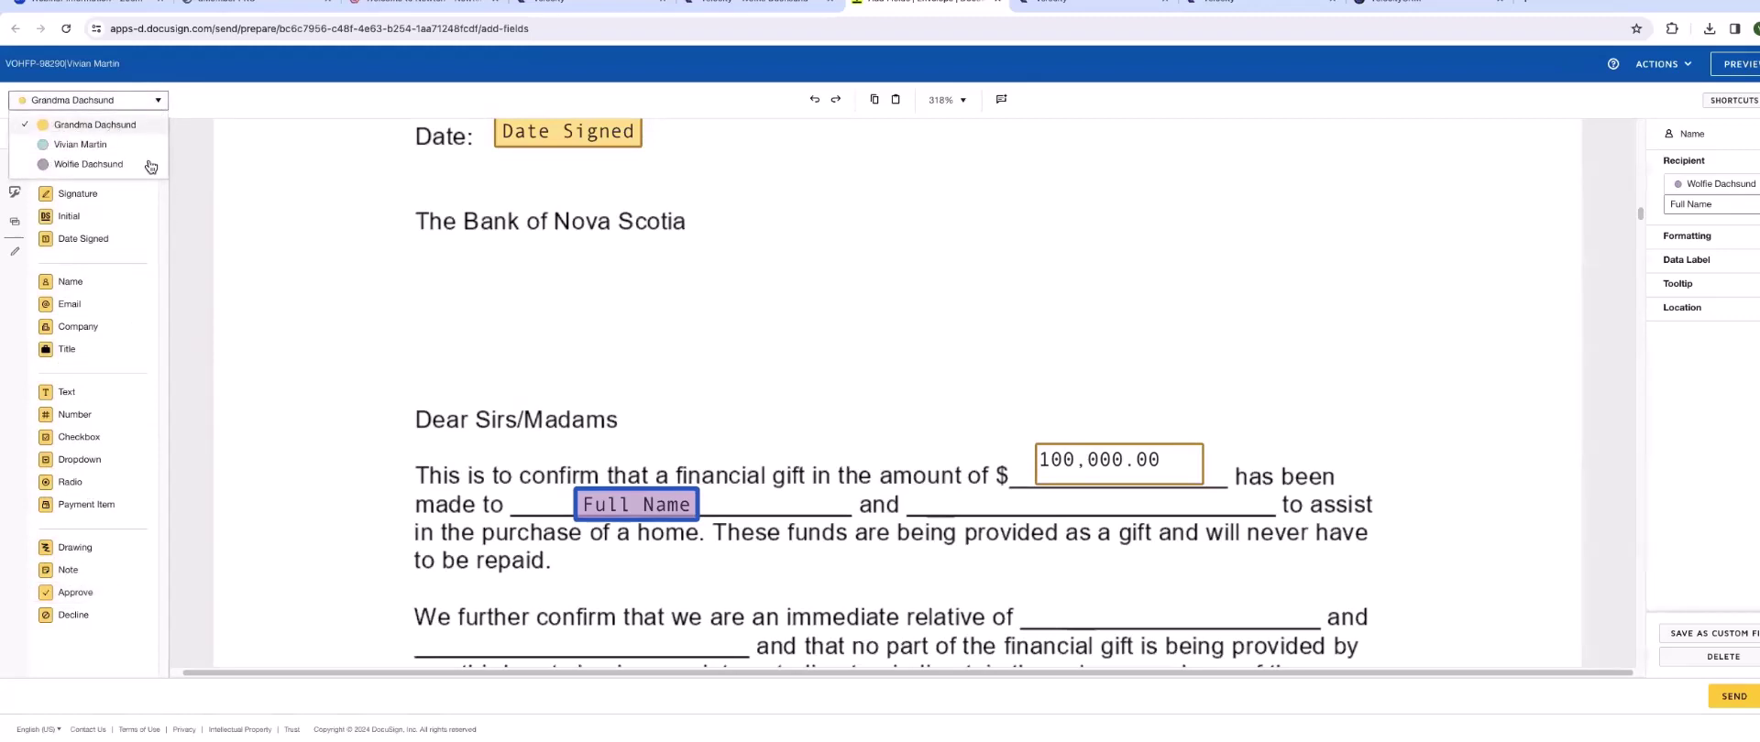
{"action": "scroll", "coordinate": [838, 418], "scroll_direction": "down", "scroll_amount": 1}
{"action": "scroll", "coordinate": [837, 423], "scroll_direction": "down", "scroll_amount": 1}
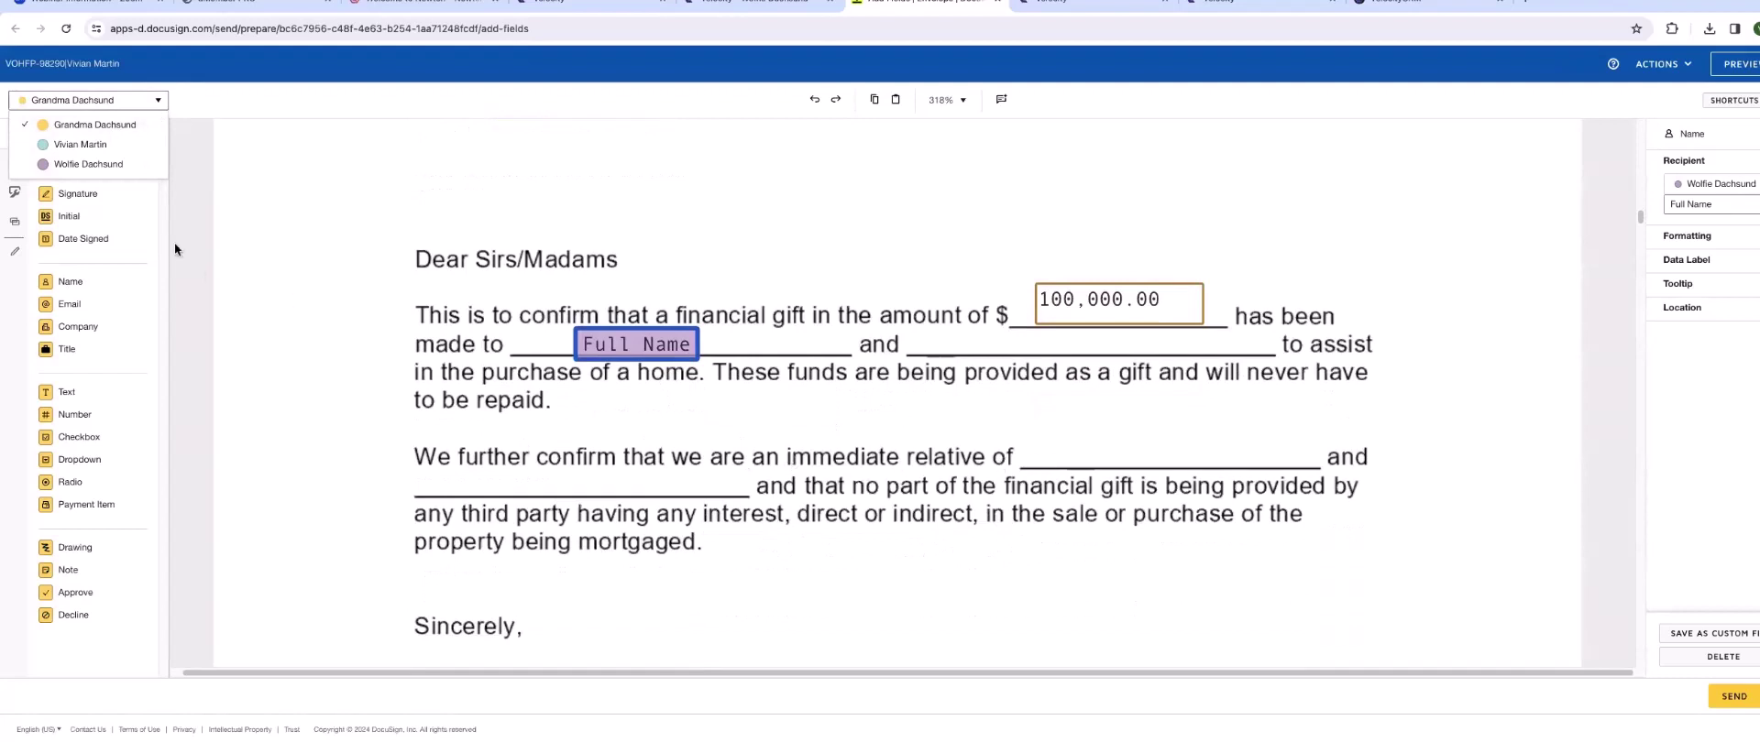
{"action": "left_click", "coordinate": [66, 101]}
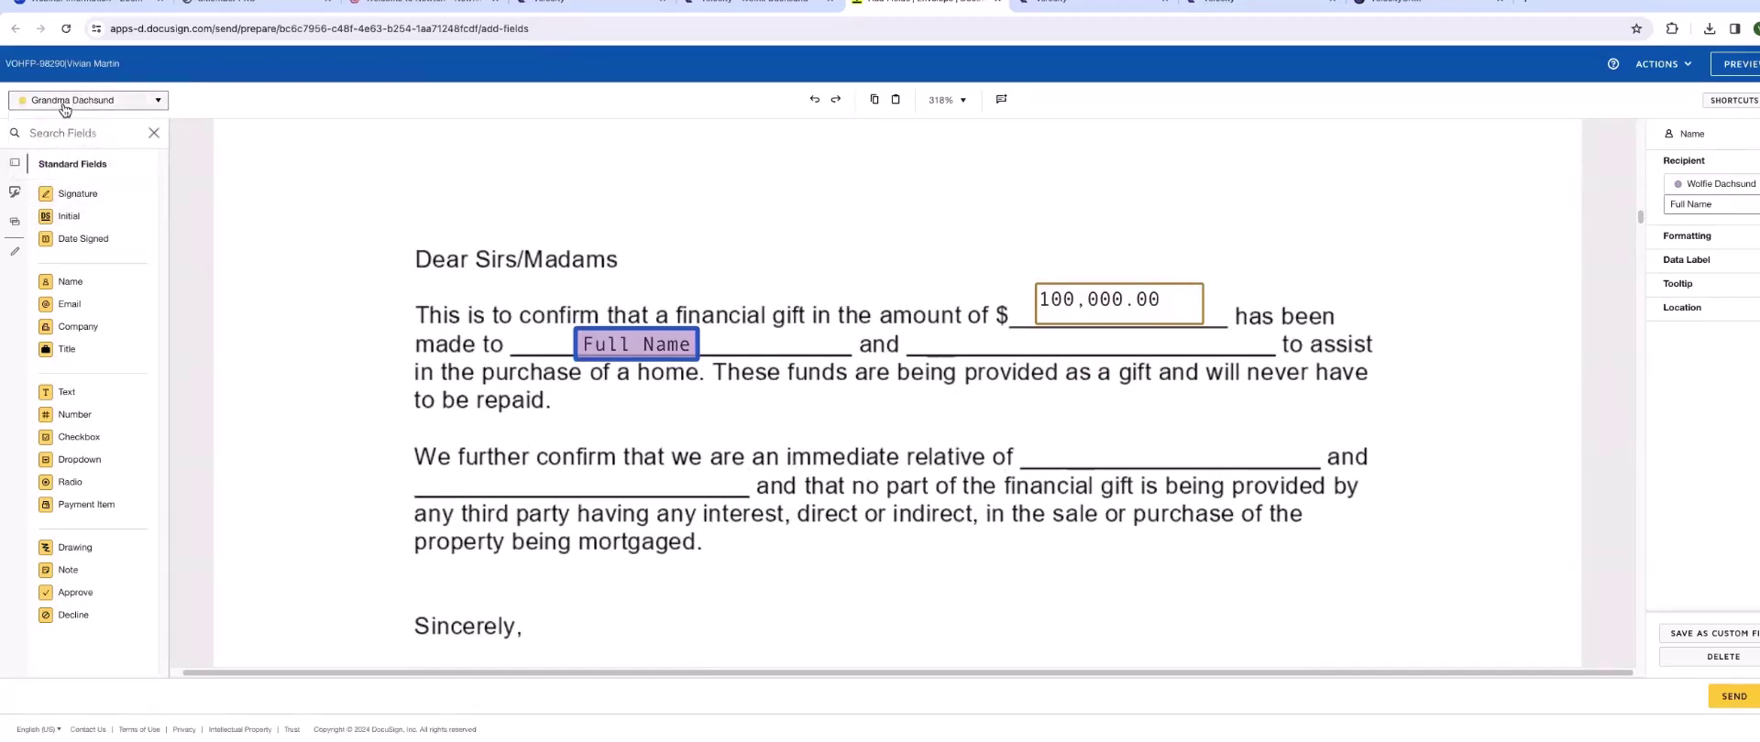
{"action": "left_click", "coordinate": [66, 101]}
{"action": "left_click", "coordinate": [61, 121]}
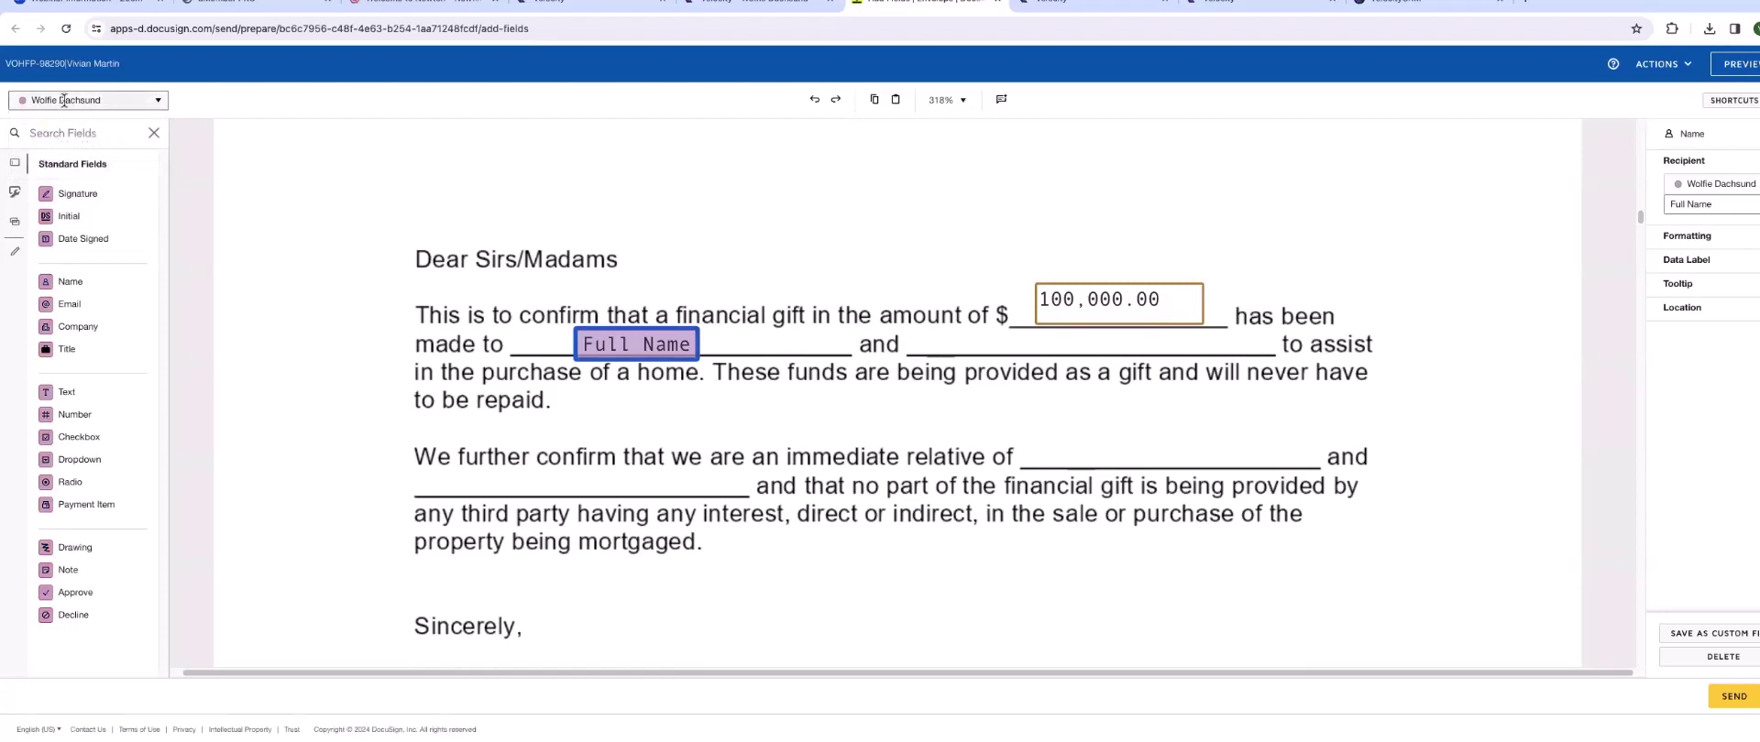
{"action": "left_click_drag", "start_coordinate": [99, 291], "coordinate": [1092, 431]}
{"action": "scroll", "coordinate": [1043, 528], "scroll_direction": "down", "scroll_amount": 5}
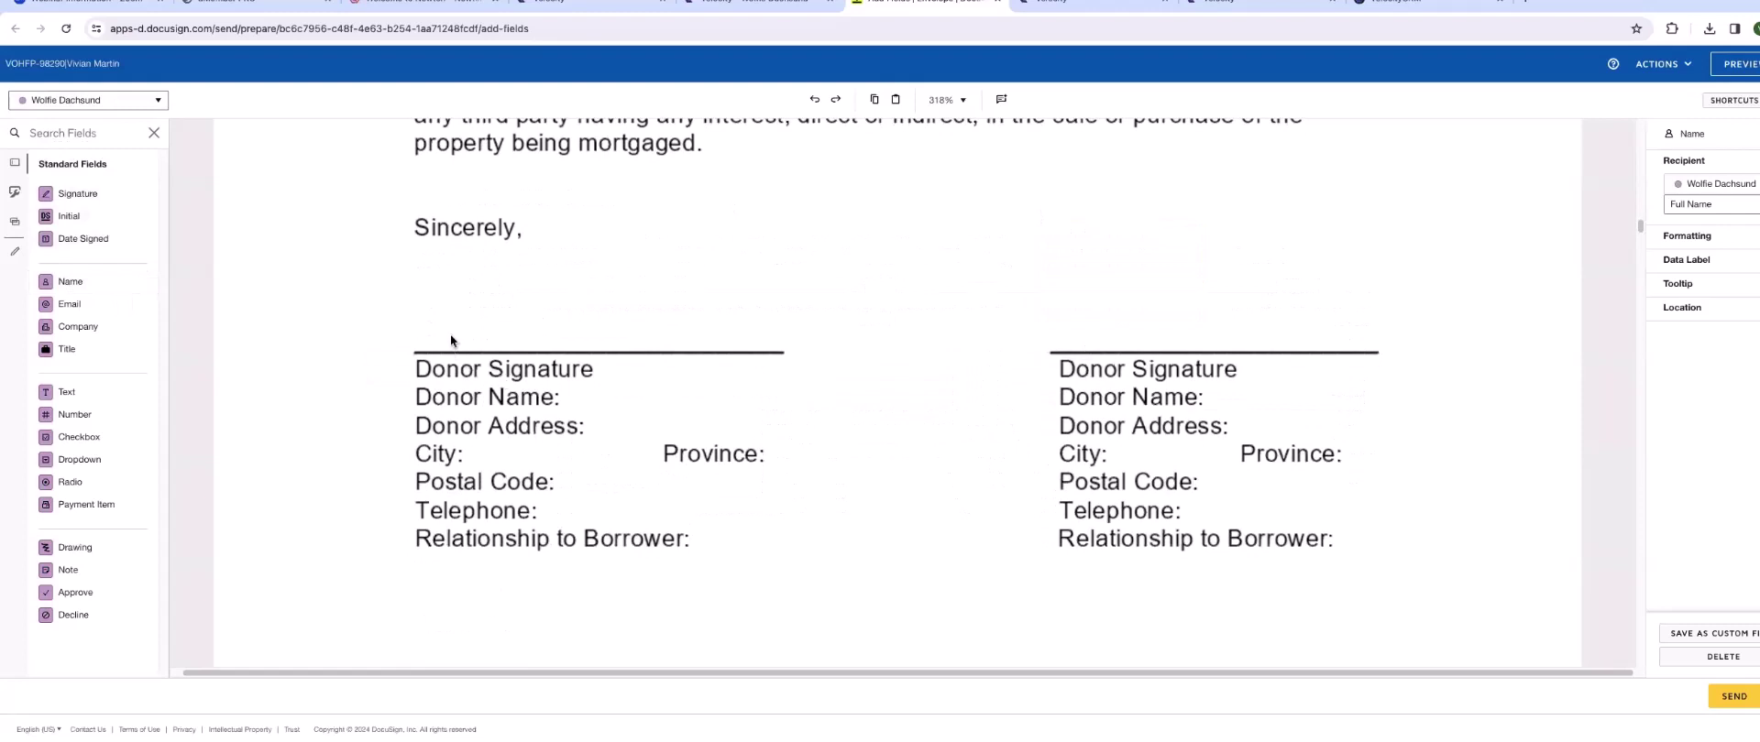
- Give the donor Signature, Full Name and address text fields in the donor block
{"action": "left_click", "coordinate": [60, 104]}
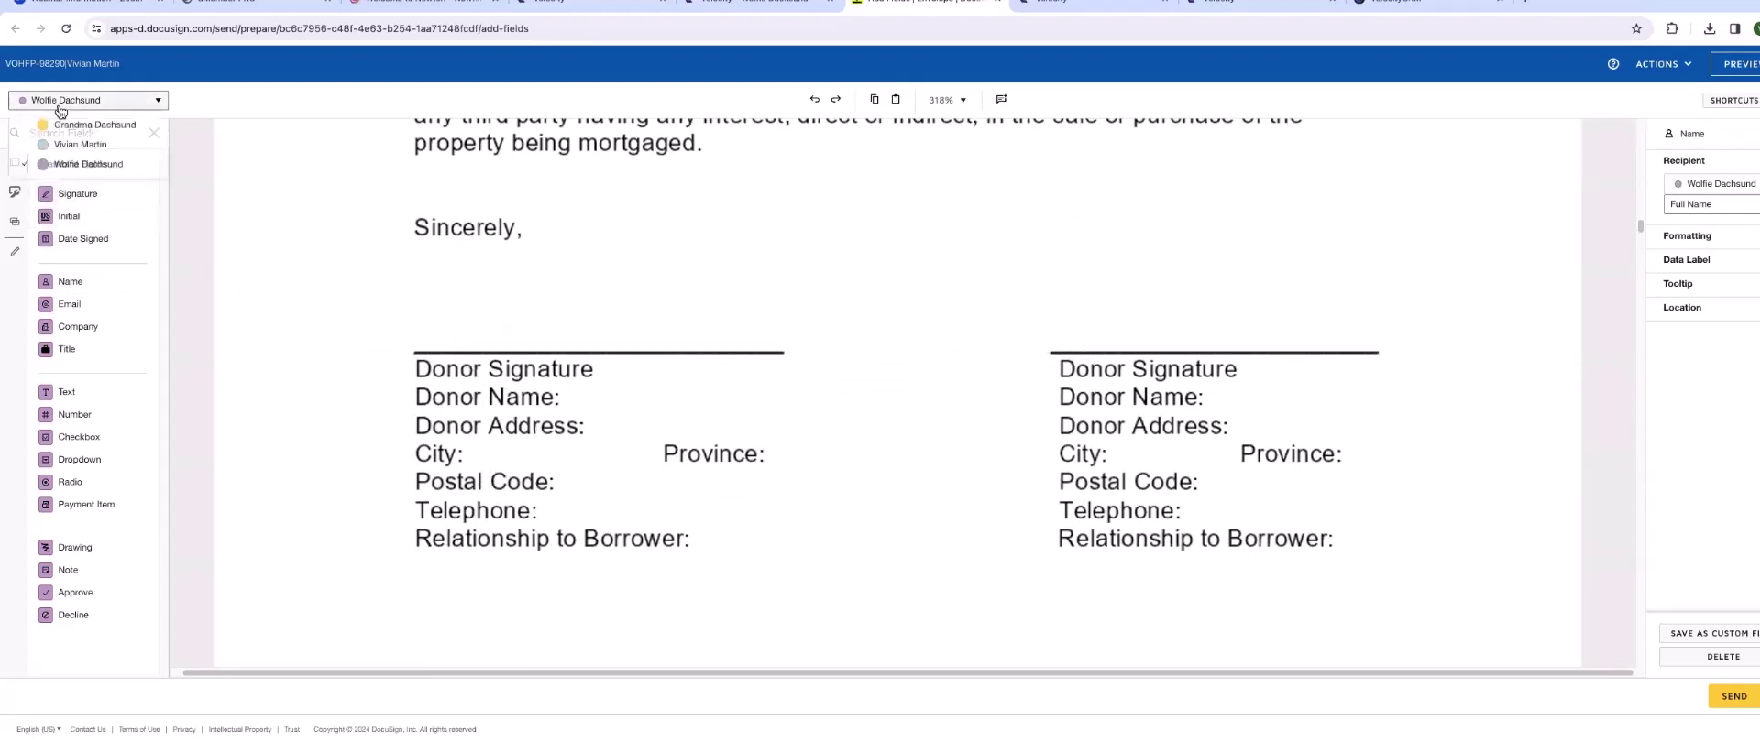
{"action": "left_click", "coordinate": [92, 125]}
{"action": "mouse_move", "coordinate": [66, 196]}
{"action": "left_mouse_down"}
{"action": "mouse_move", "coordinate": [351, 271]}
{"action": "mouse_move", "coordinate": [563, 286]}
{"action": "left_mouse_up"}
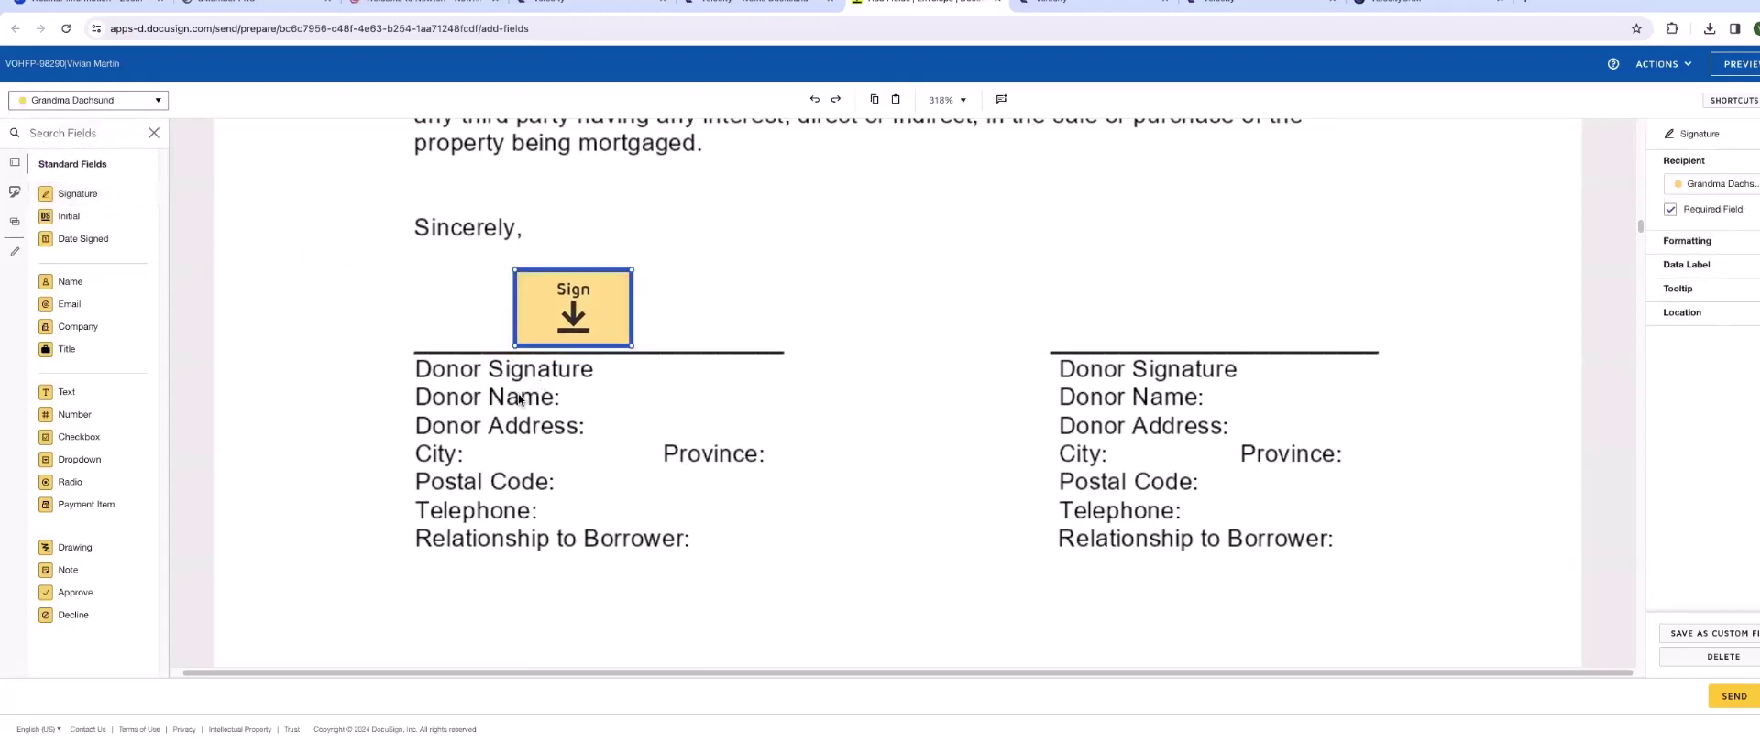
{"action": "left_click_drag", "start_coordinate": [66, 281], "coordinate": [624, 385]}
{"action": "left_click_drag", "start_coordinate": [64, 393], "coordinate": [613, 421]}
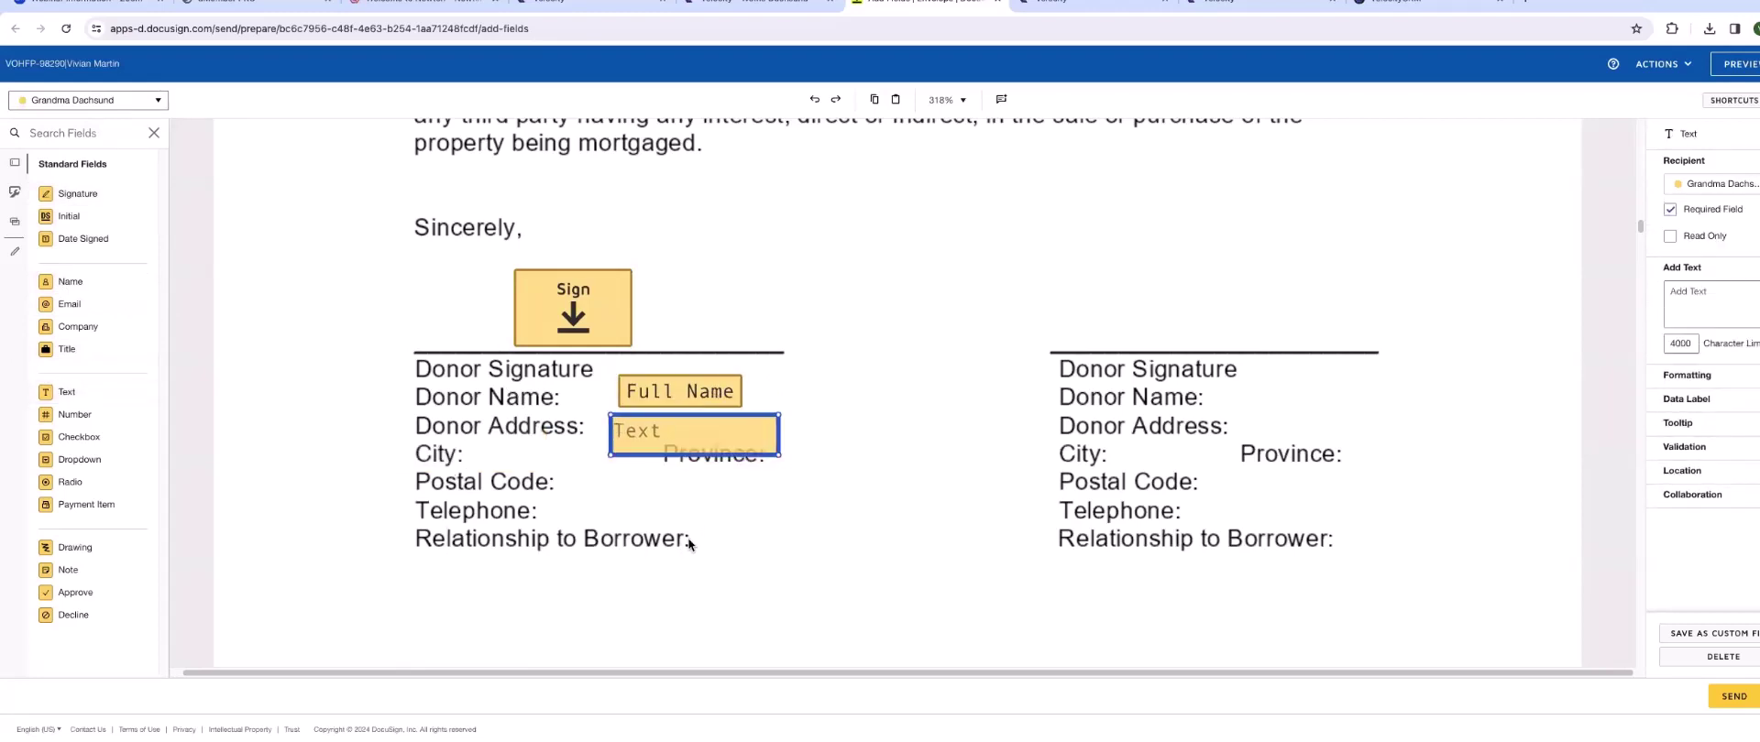
- Add an optional, read-only Relationship to Borrower text field reading 'Grandparent'
{"action": "left_click_drag", "start_coordinate": [66, 392], "coordinate": [753, 541]}
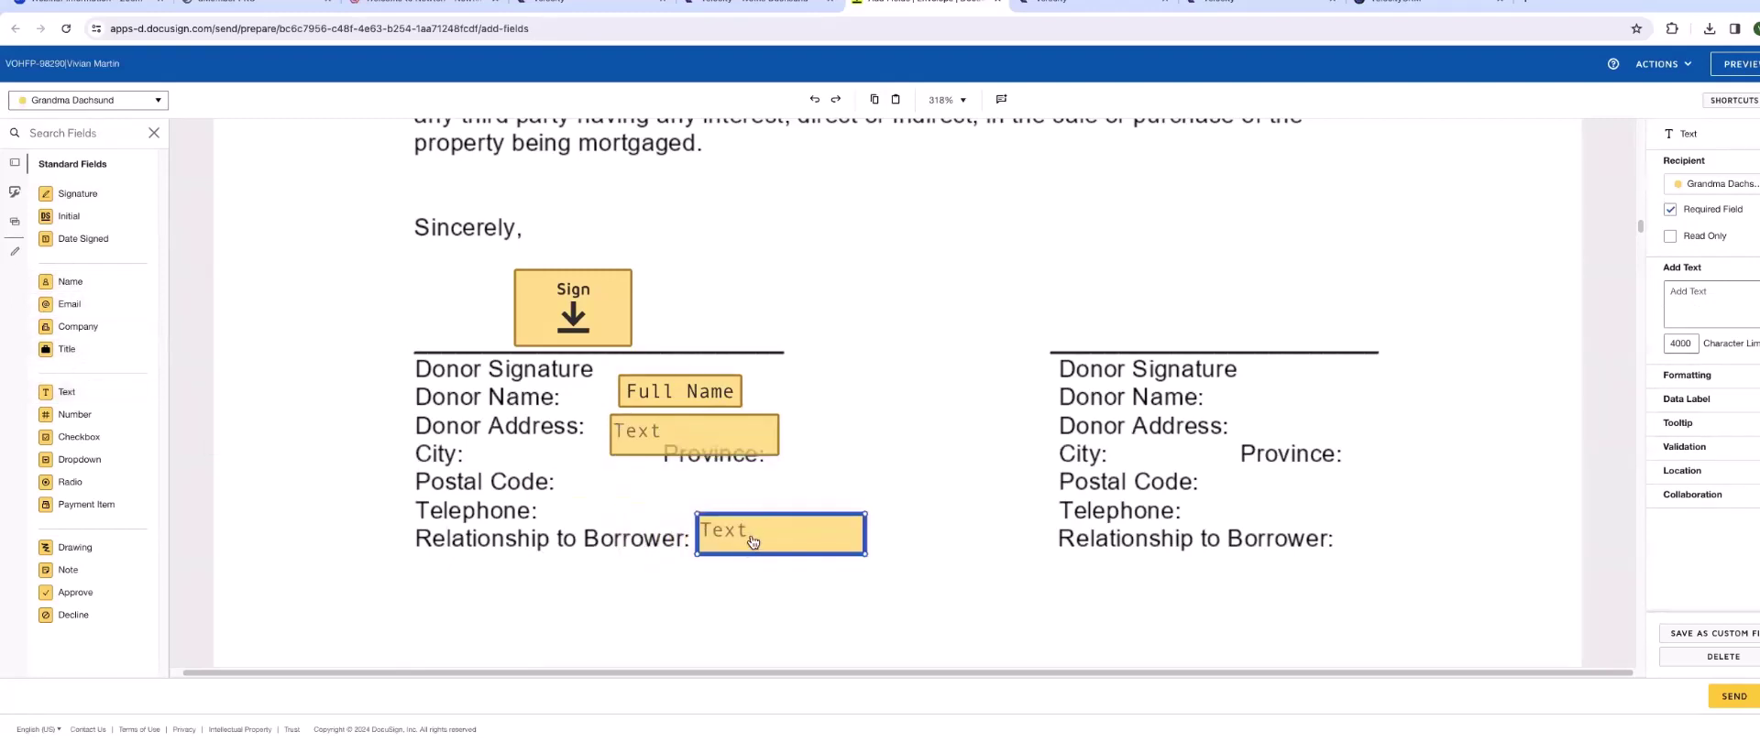
{"action": "left_click", "coordinate": [1670, 210]}
{"action": "left_click", "coordinate": [1671, 236]}
{"action": "left_click", "coordinate": [1691, 290]}
{"action": "type", "text": "Grandparent"}
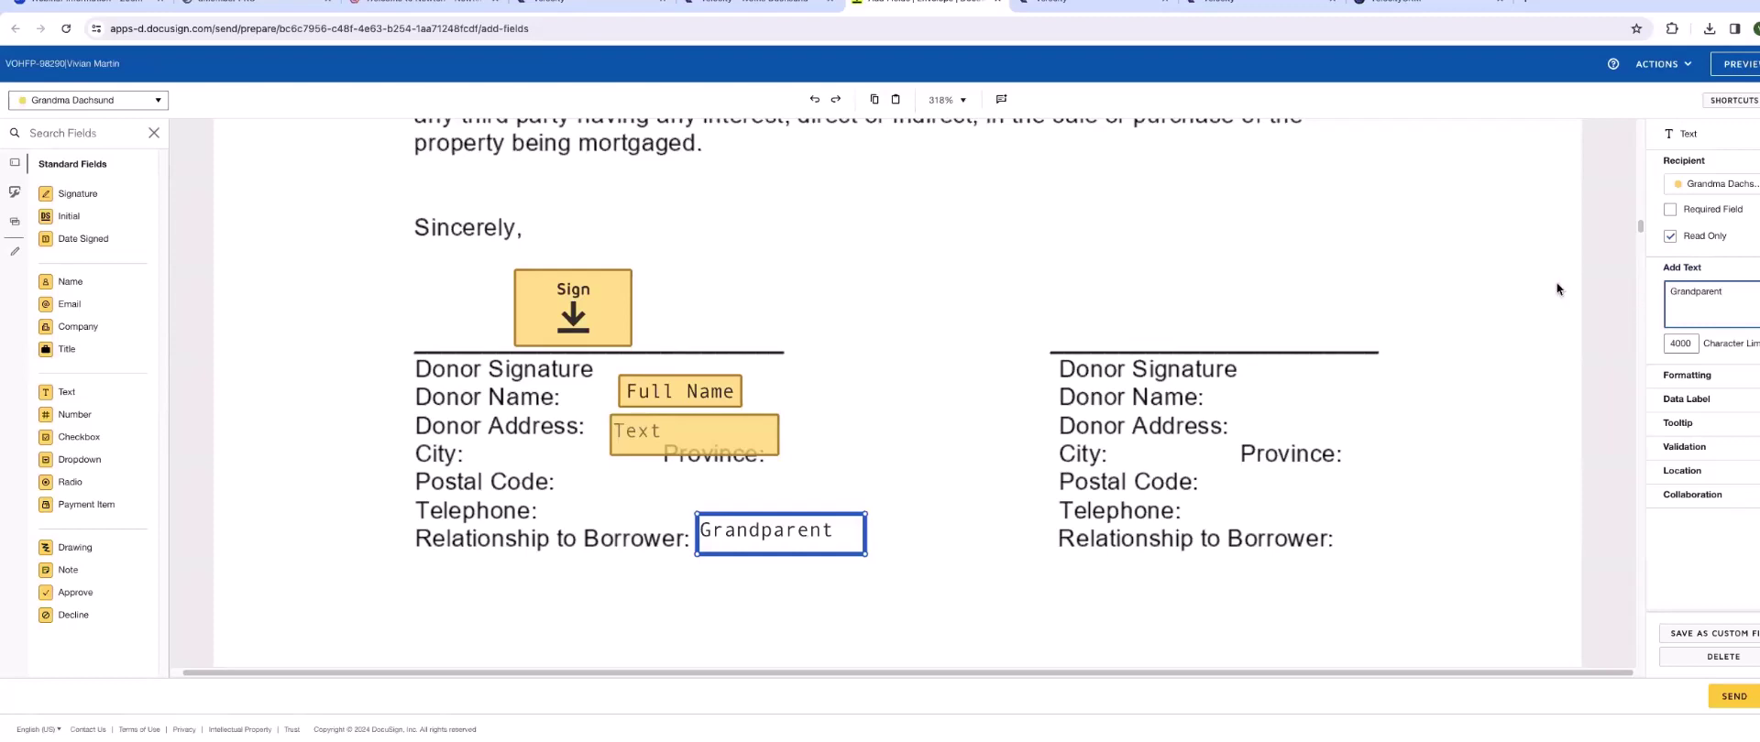
{"action": "left_click", "coordinate": [976, 438]}
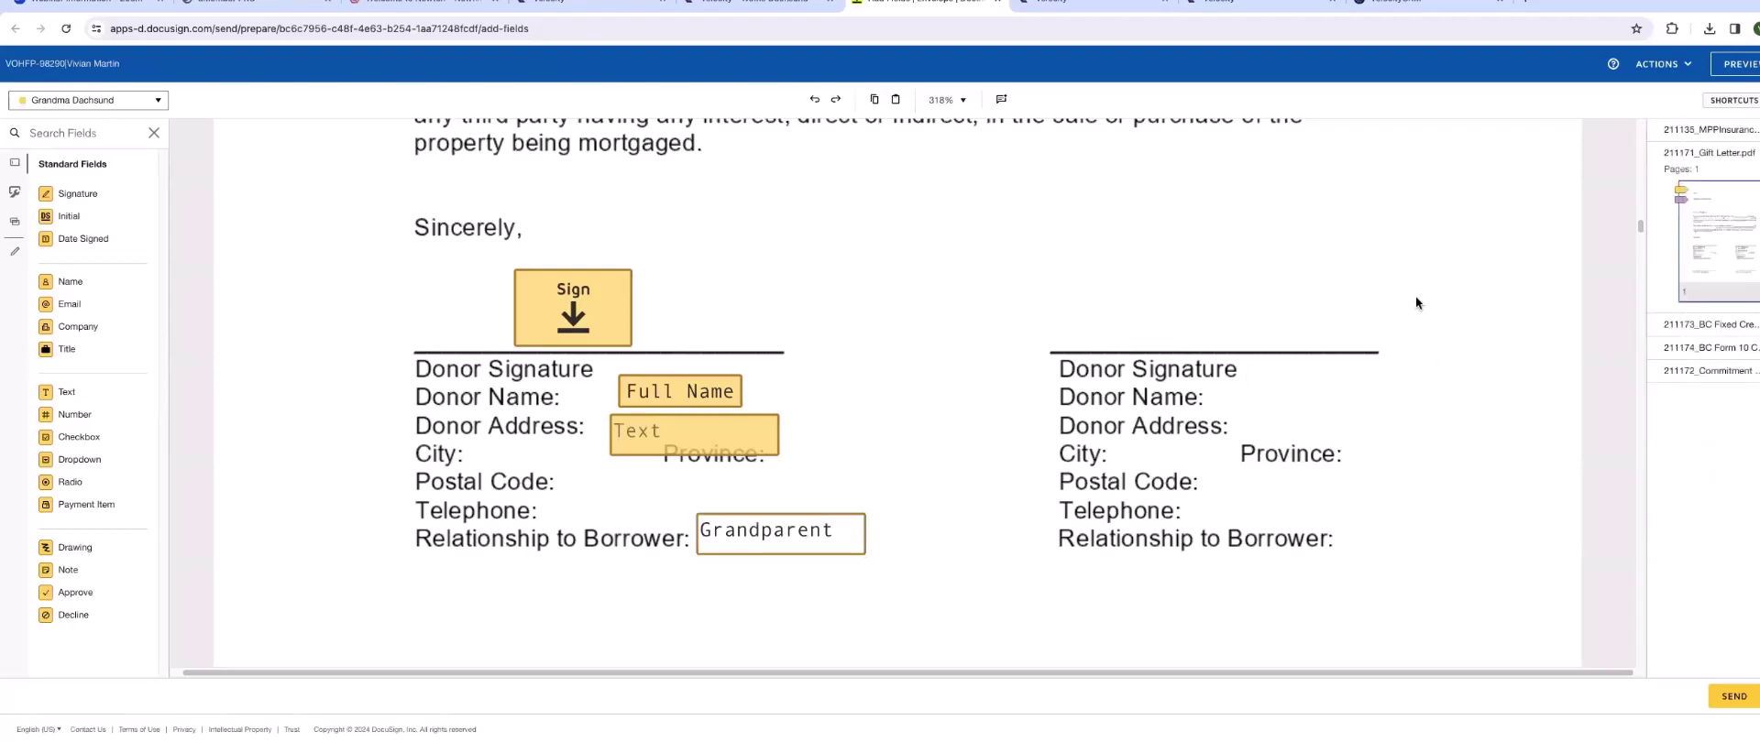
{"action": "scroll", "coordinate": [1492, 321], "scroll_direction": "up", "scroll_amount": 6}
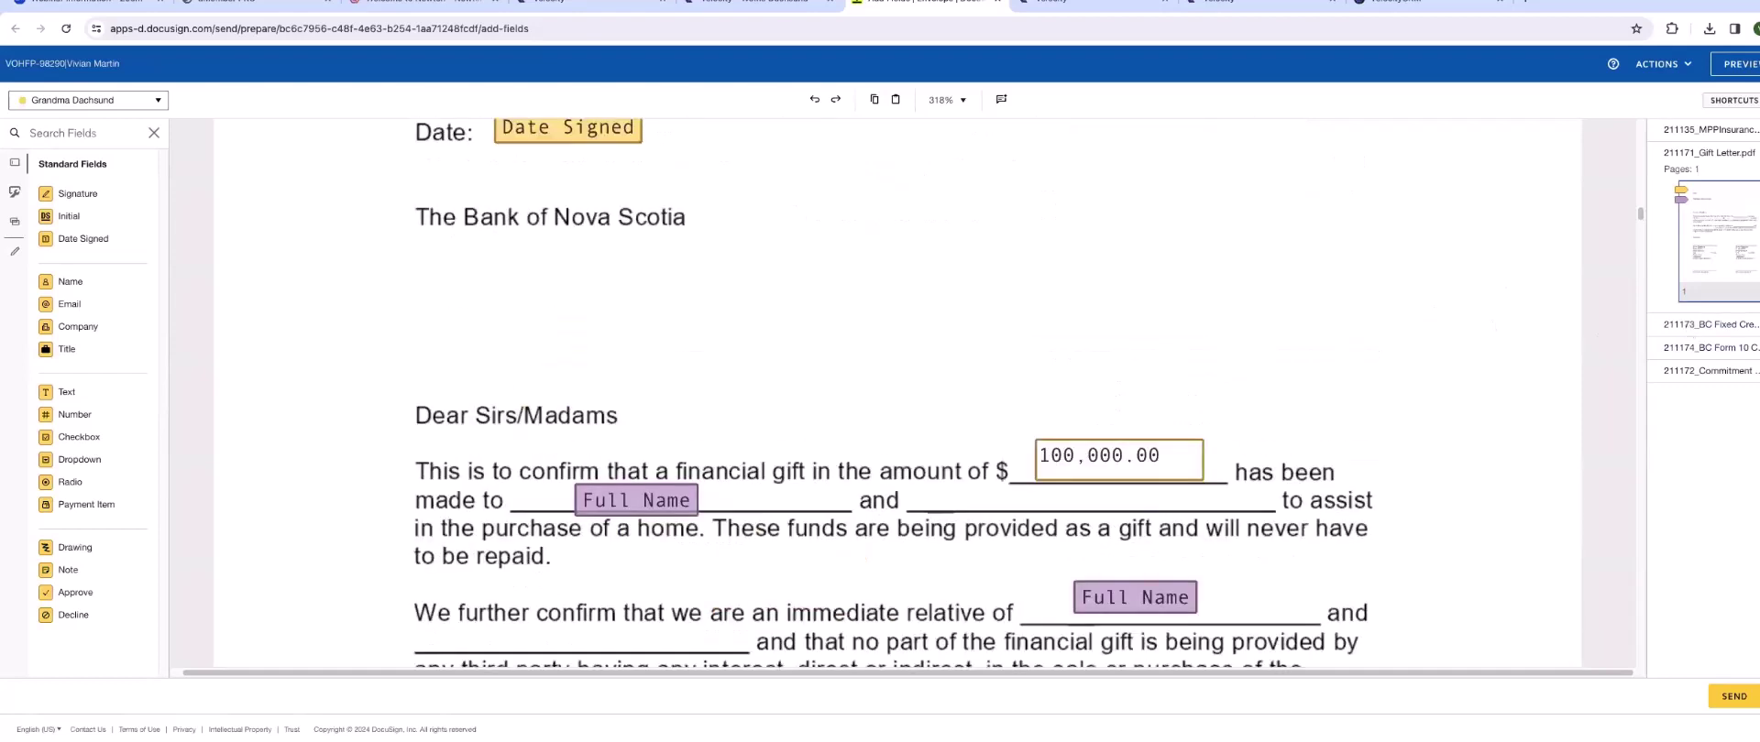
- On the MPP Insurance form, add the borrower's Life Insurance YES/NO radio group
{"action": "left_click", "coordinate": [1721, 136]}
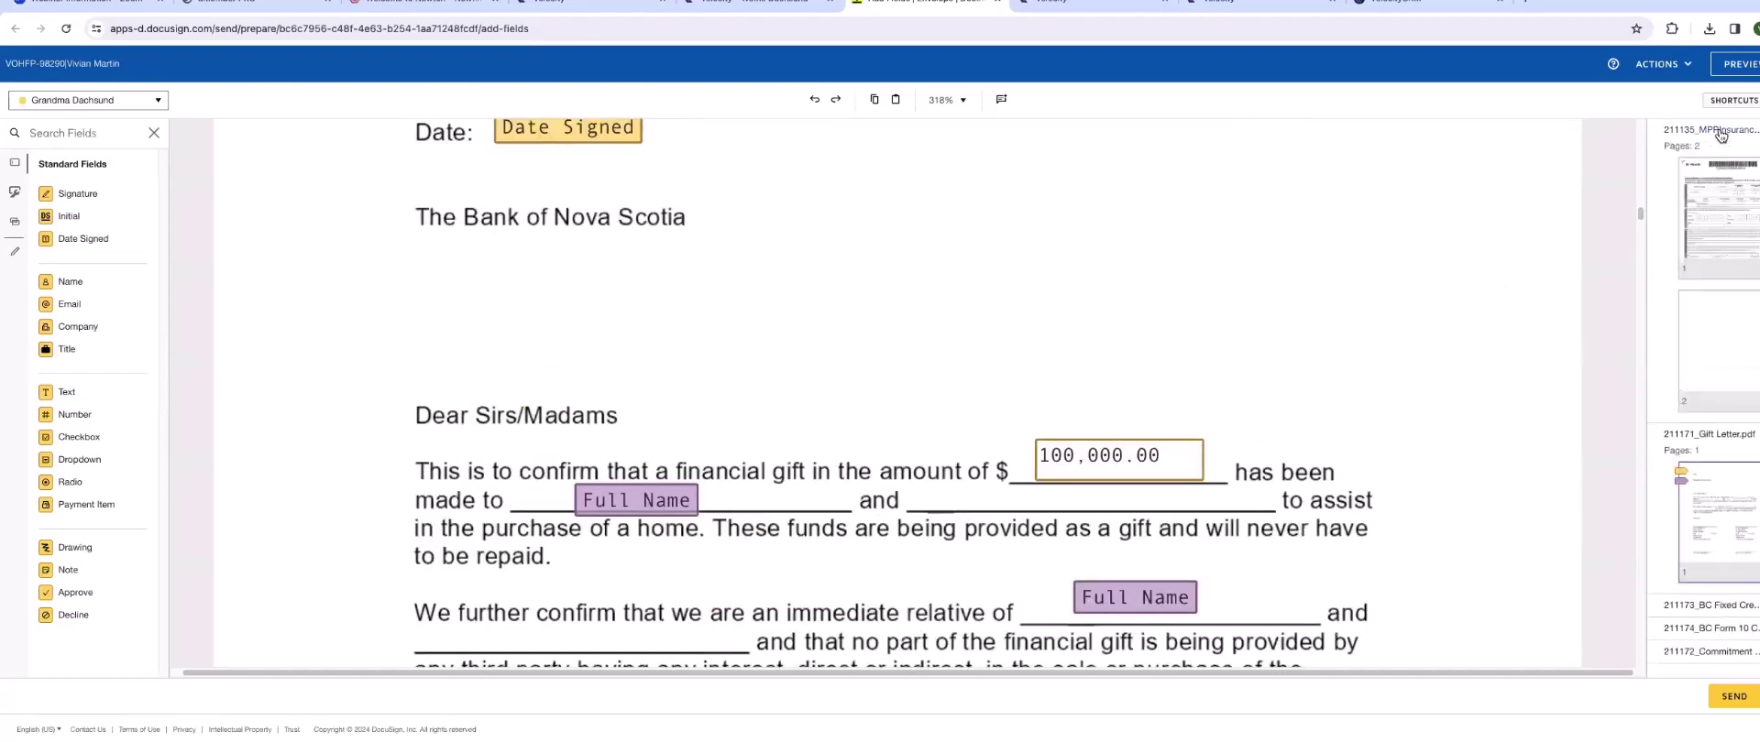
{"action": "left_click", "coordinate": [1728, 190]}
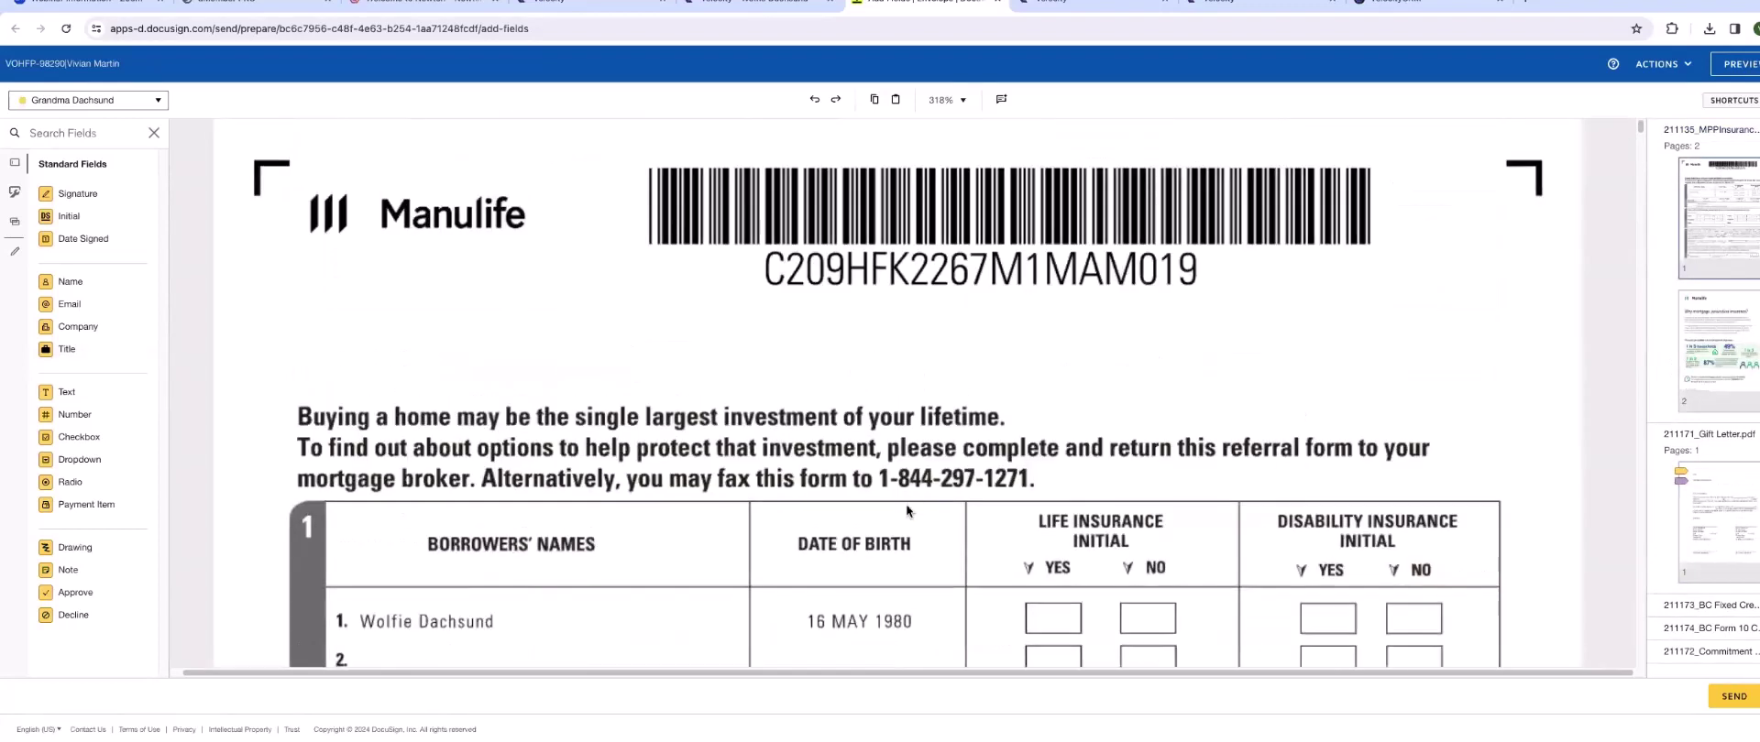
{"action": "scroll", "coordinate": [850, 513], "scroll_direction": "down", "scroll_amount": 2}
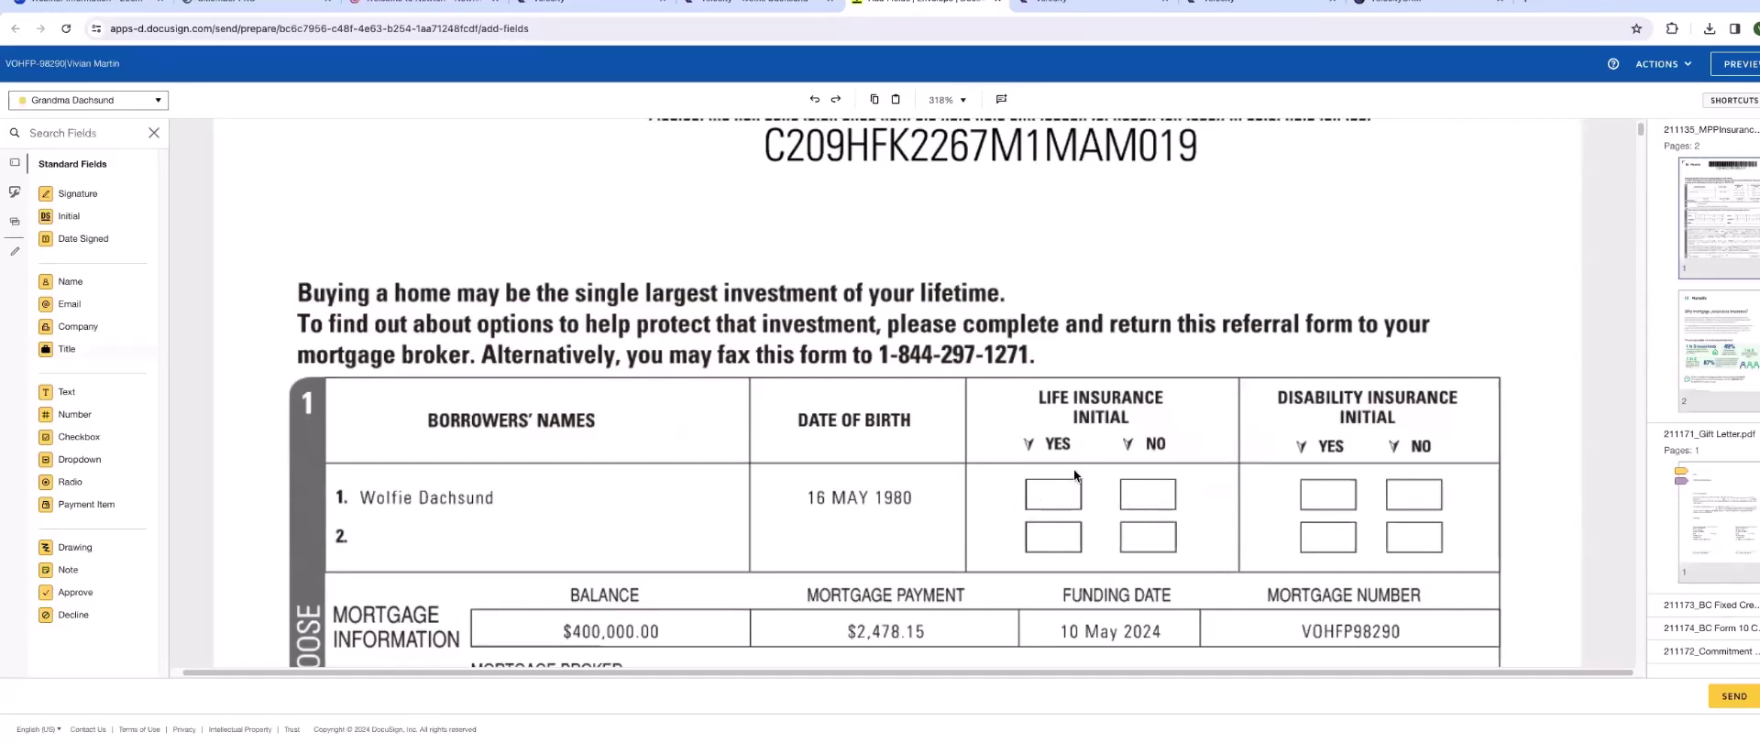
{"action": "left_click", "coordinate": [105, 100]}
{"action": "left_click", "coordinate": [92, 165]}
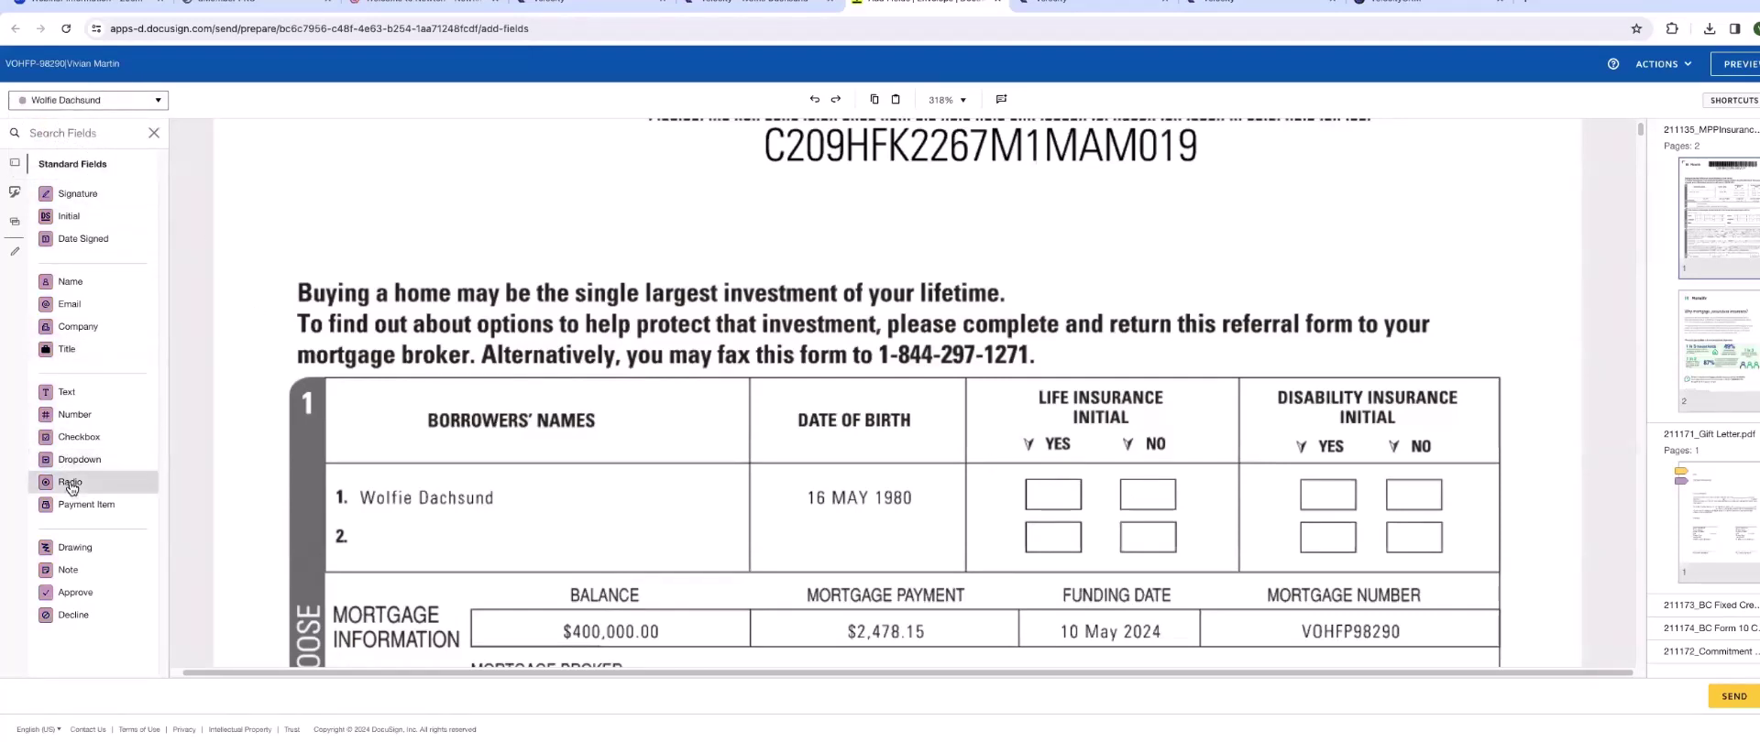
{"action": "left_click_drag", "start_coordinate": [70, 486], "coordinate": [1043, 493]}
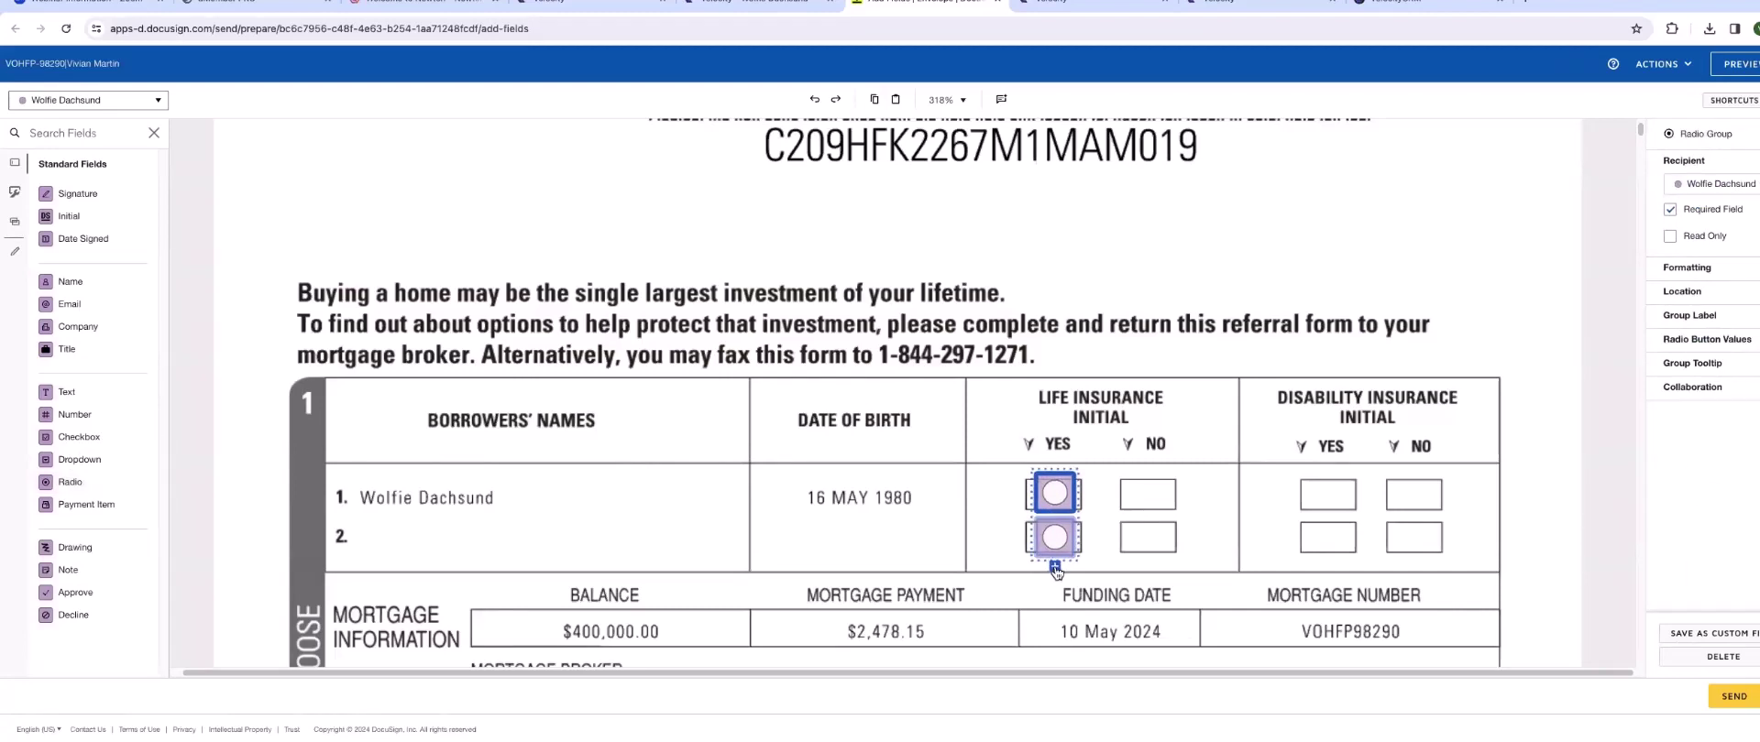
{"action": "left_click_drag", "start_coordinate": [1055, 538], "coordinate": [1147, 493]}
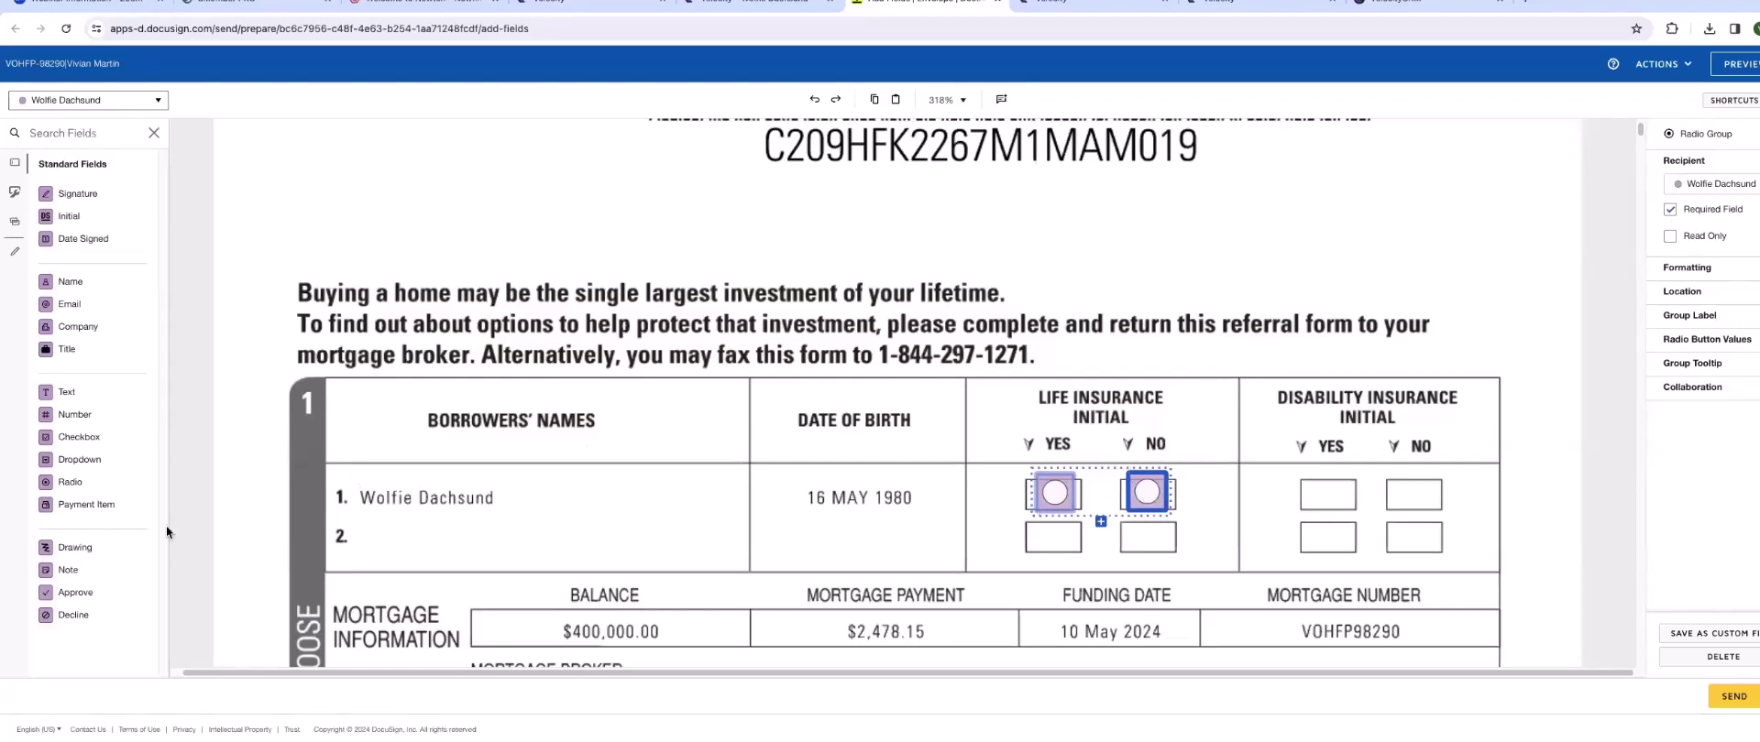
- Add a Disability Insurance YES/NO radio group for the borrower
{"action": "left_click", "coordinate": [49, 489]}
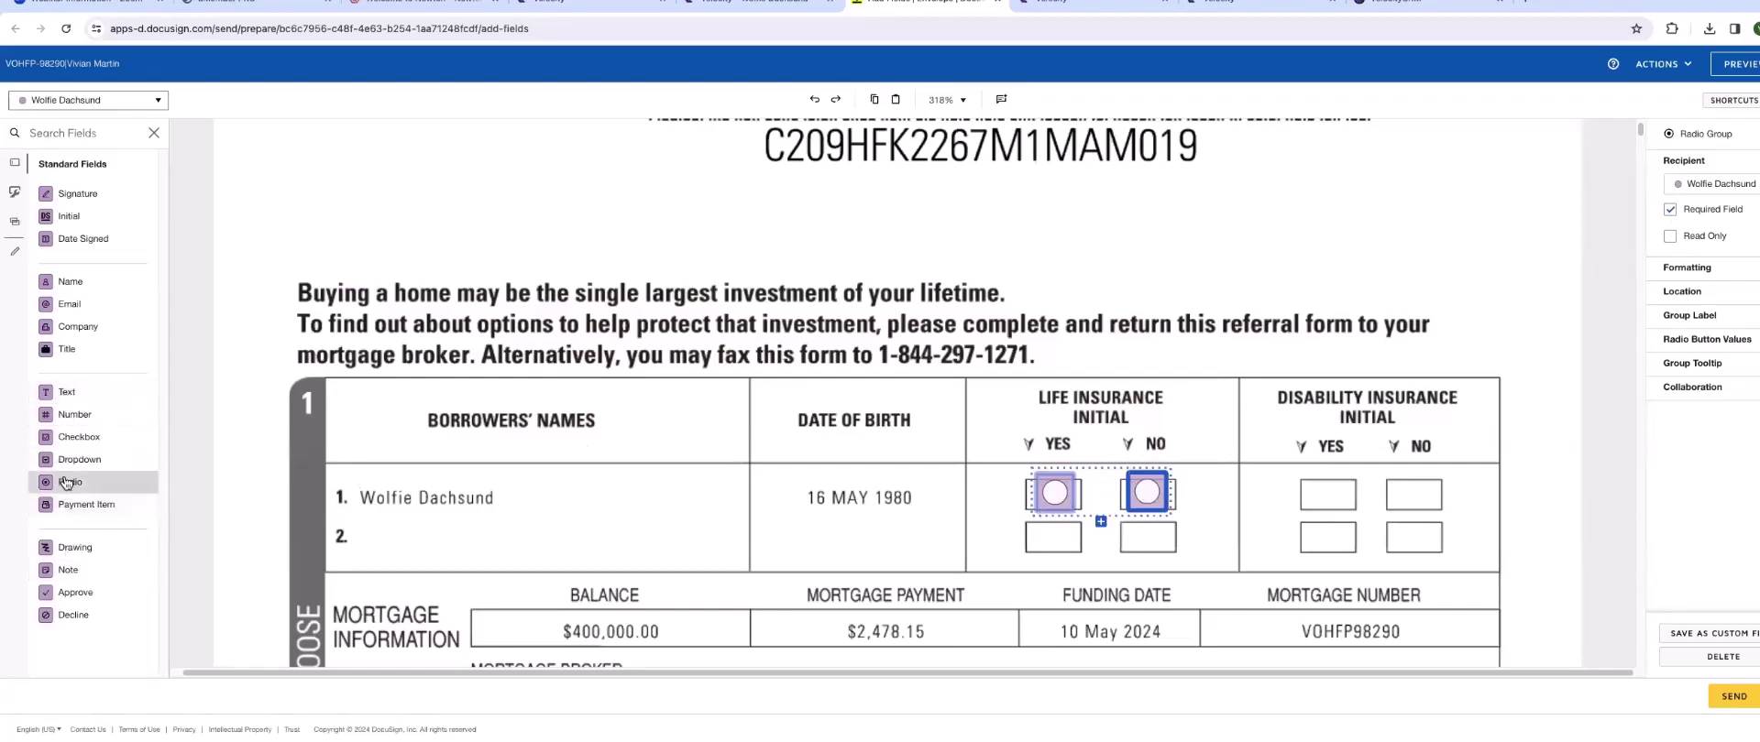
{"action": "left_click", "coordinate": [1306, 472]}
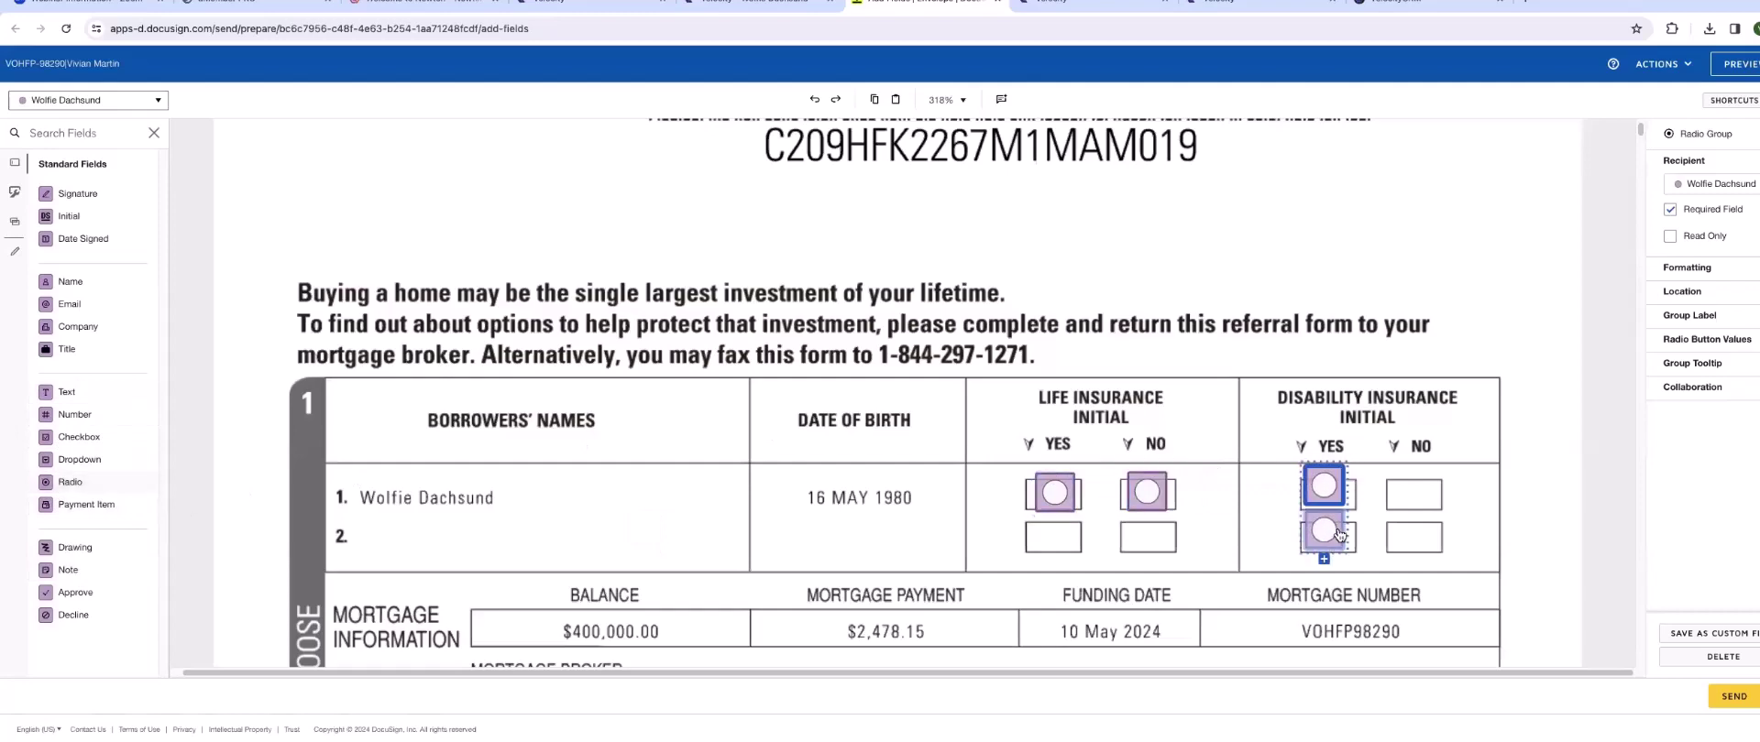
{"action": "left_click", "coordinate": [1345, 515]}
{"action": "left_click_drag", "start_coordinate": [1420, 531], "coordinate": [1412, 495]}
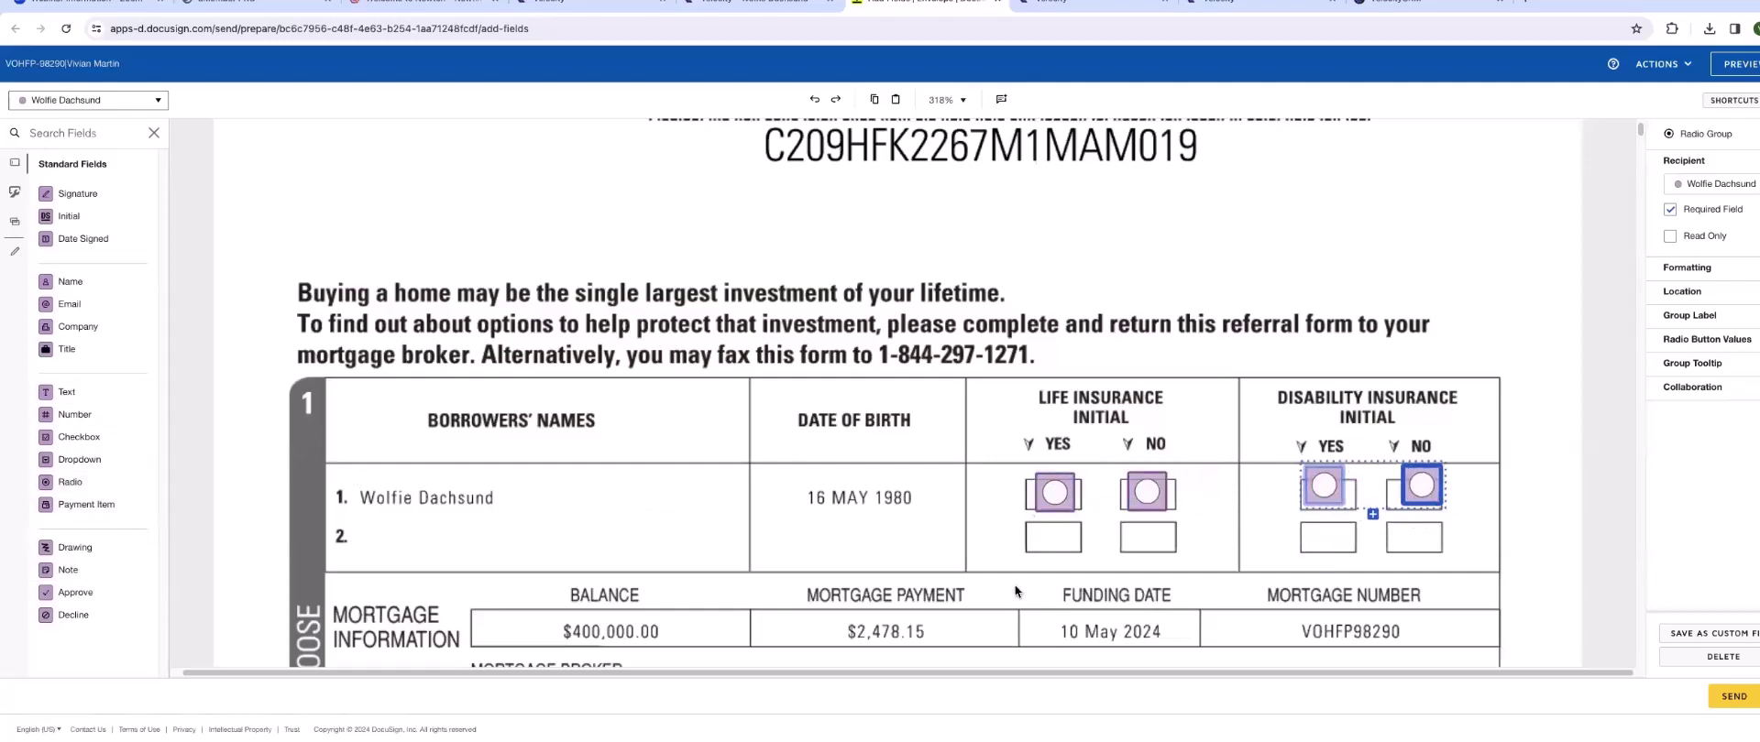
{"action": "scroll", "coordinate": [1014, 585], "scroll_direction": "down", "scroll_amount": 4}
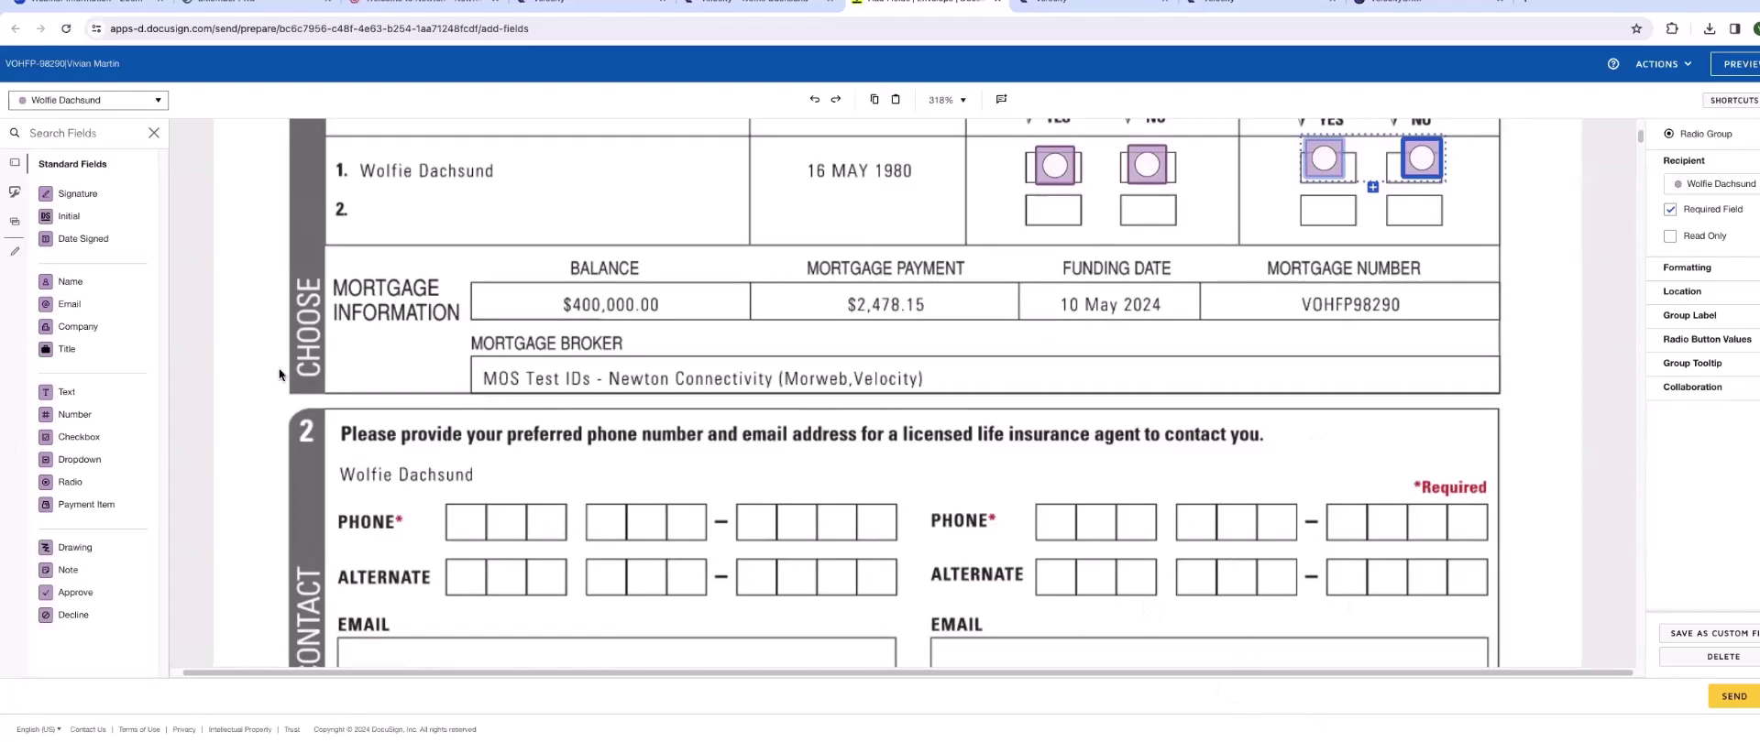
- Place the borrower's phone text, Email, Signature and Date Signed fields on their boxes
{"action": "left_click_drag", "start_coordinate": [66, 392], "coordinate": [897, 505]}
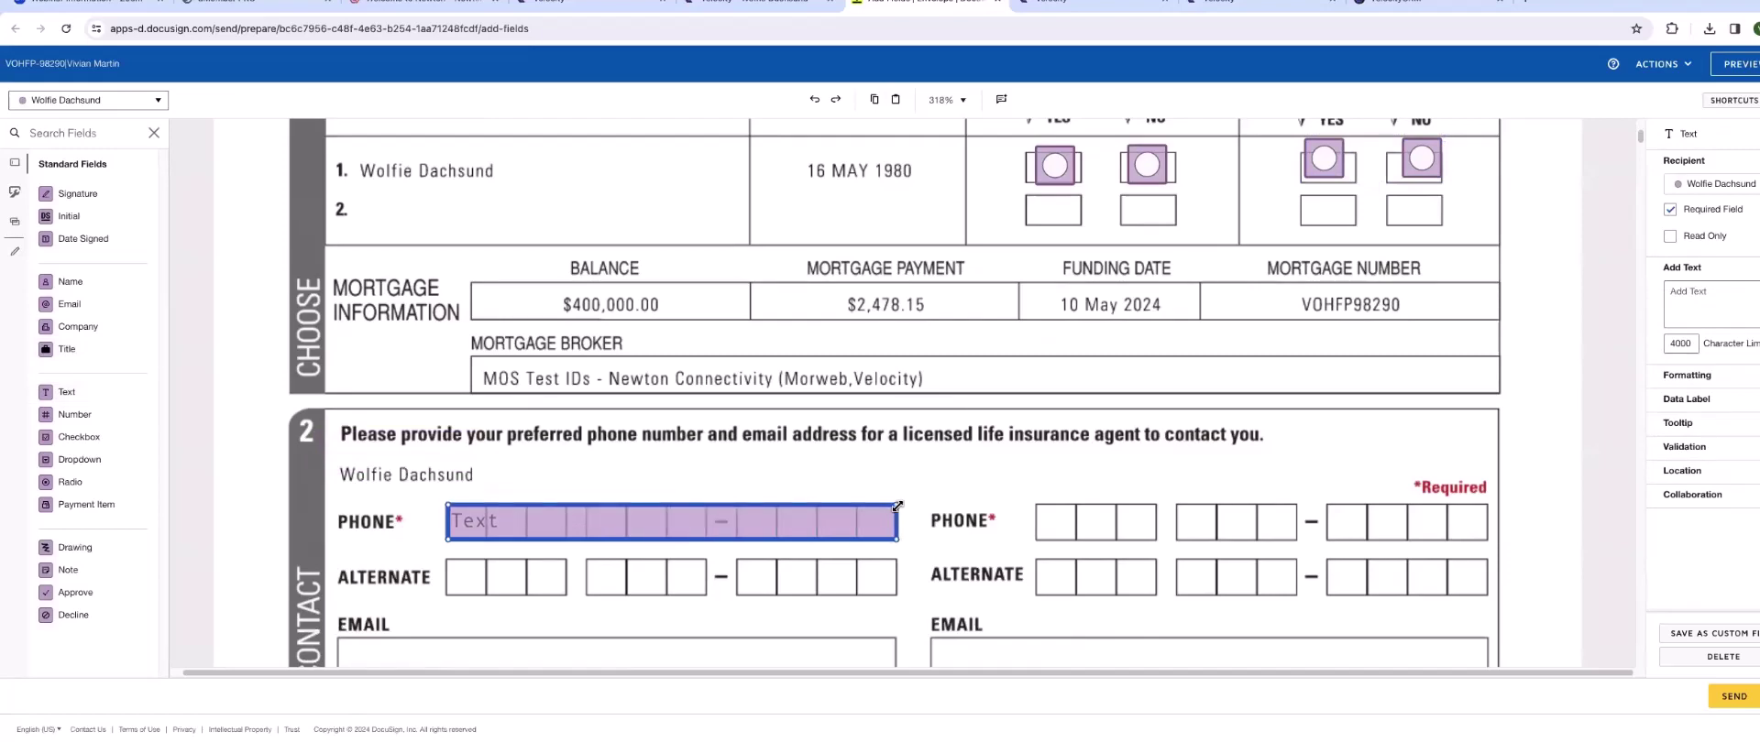
{"action": "scroll", "coordinate": [550, 550], "scroll_direction": "down", "scroll_amount": 3}
{"action": "left_click", "coordinate": [488, 447]}
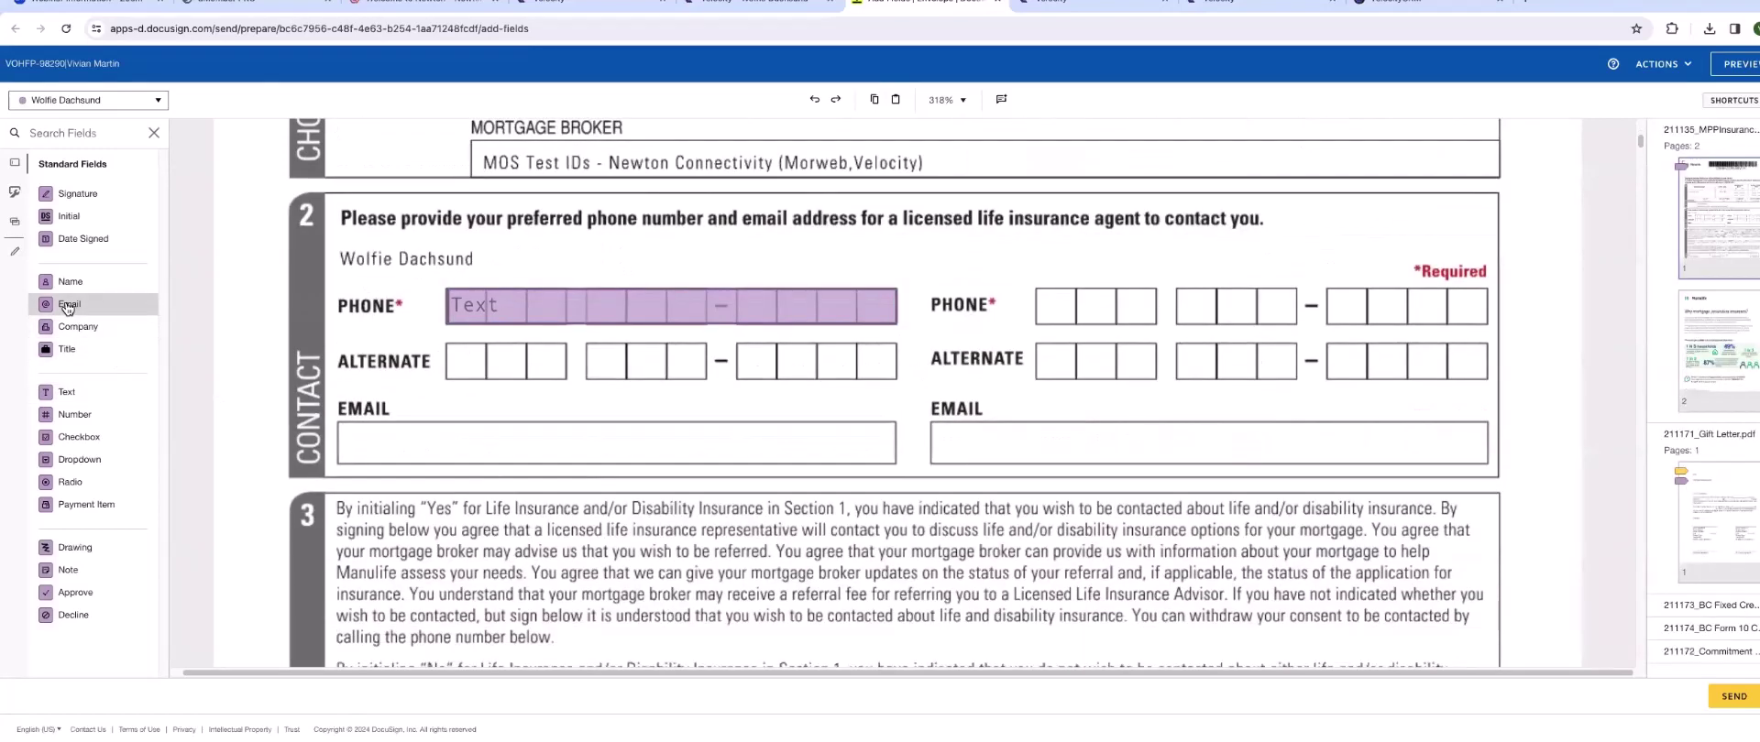
{"action": "left_click_drag", "start_coordinate": [66, 307], "coordinate": [509, 429]}
{"action": "scroll", "coordinate": [669, 455], "scroll_direction": "down", "scroll_amount": 5}
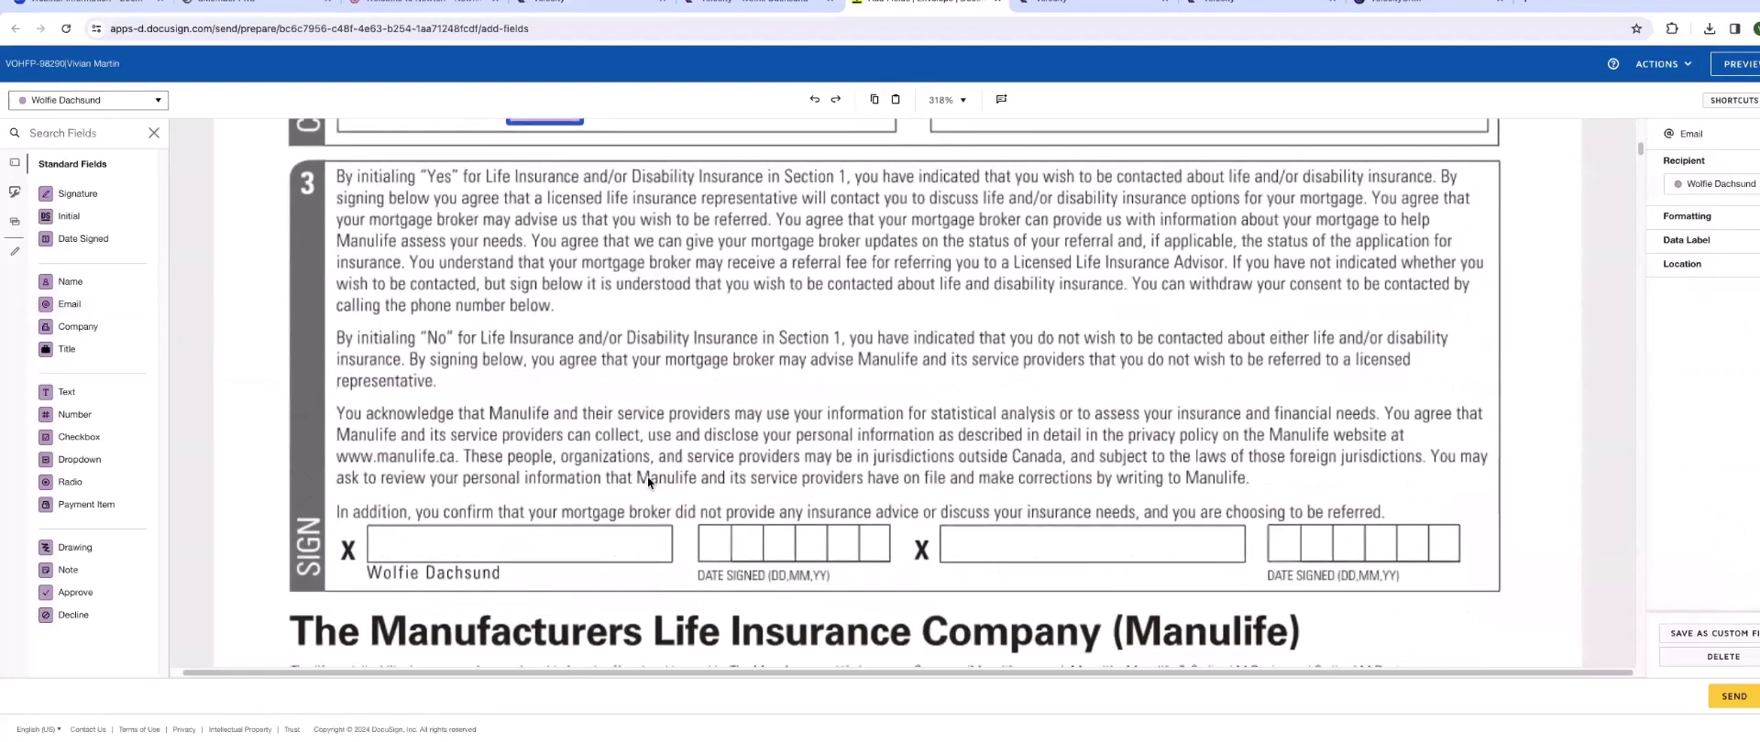
{"action": "left_click_drag", "start_coordinate": [77, 196], "coordinate": [481, 523]}
{"action": "left_click_drag", "start_coordinate": [71, 240], "coordinate": [806, 534]}
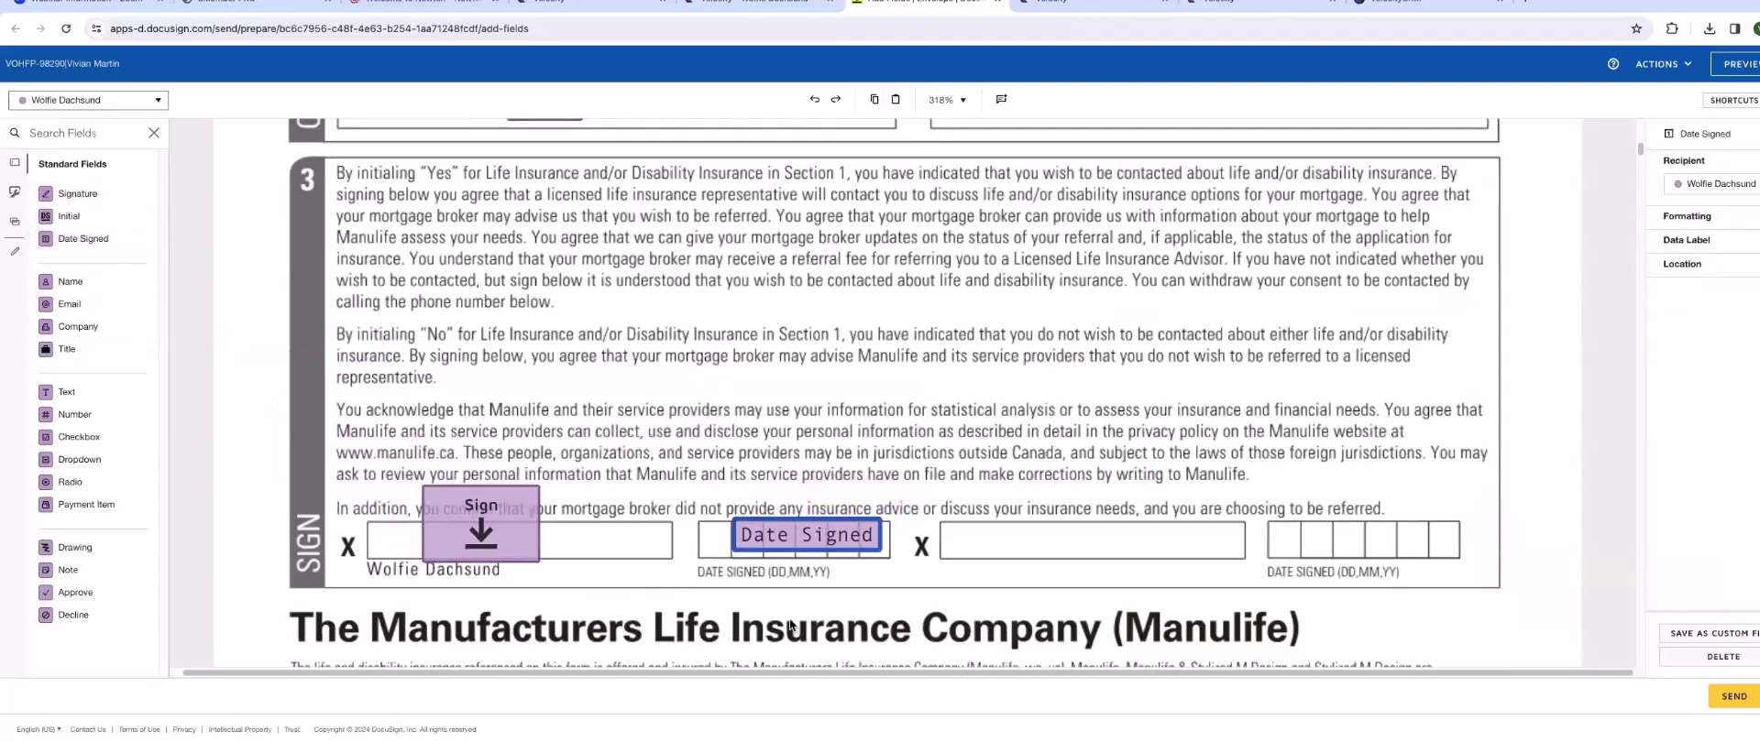
{"action": "scroll", "coordinate": [860, 591], "scroll_direction": "down", "scroll_amount": 1}
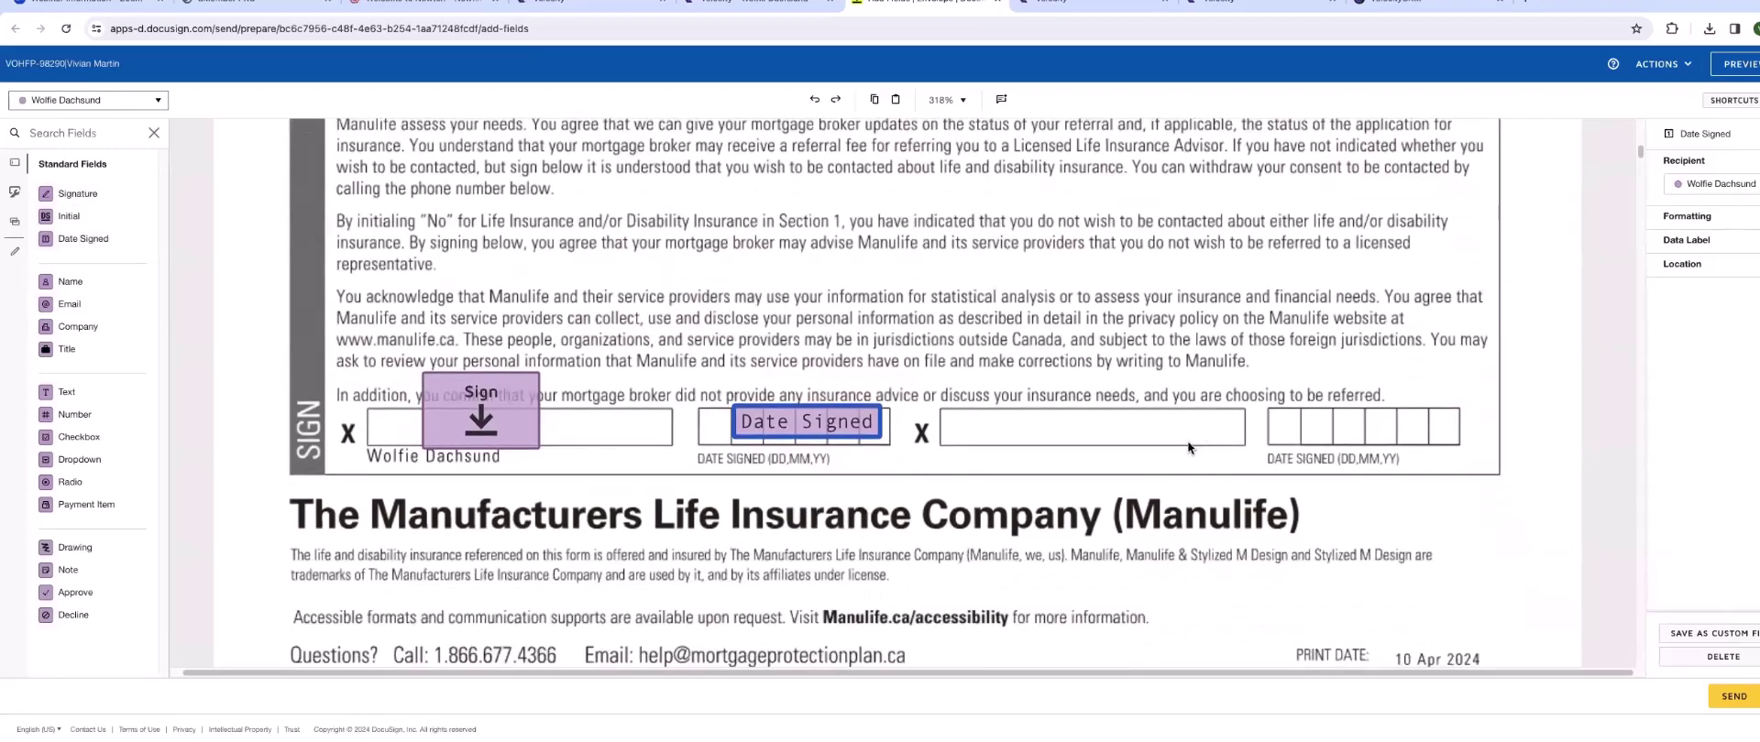
{"action": "left_click", "coordinate": [1535, 351]}
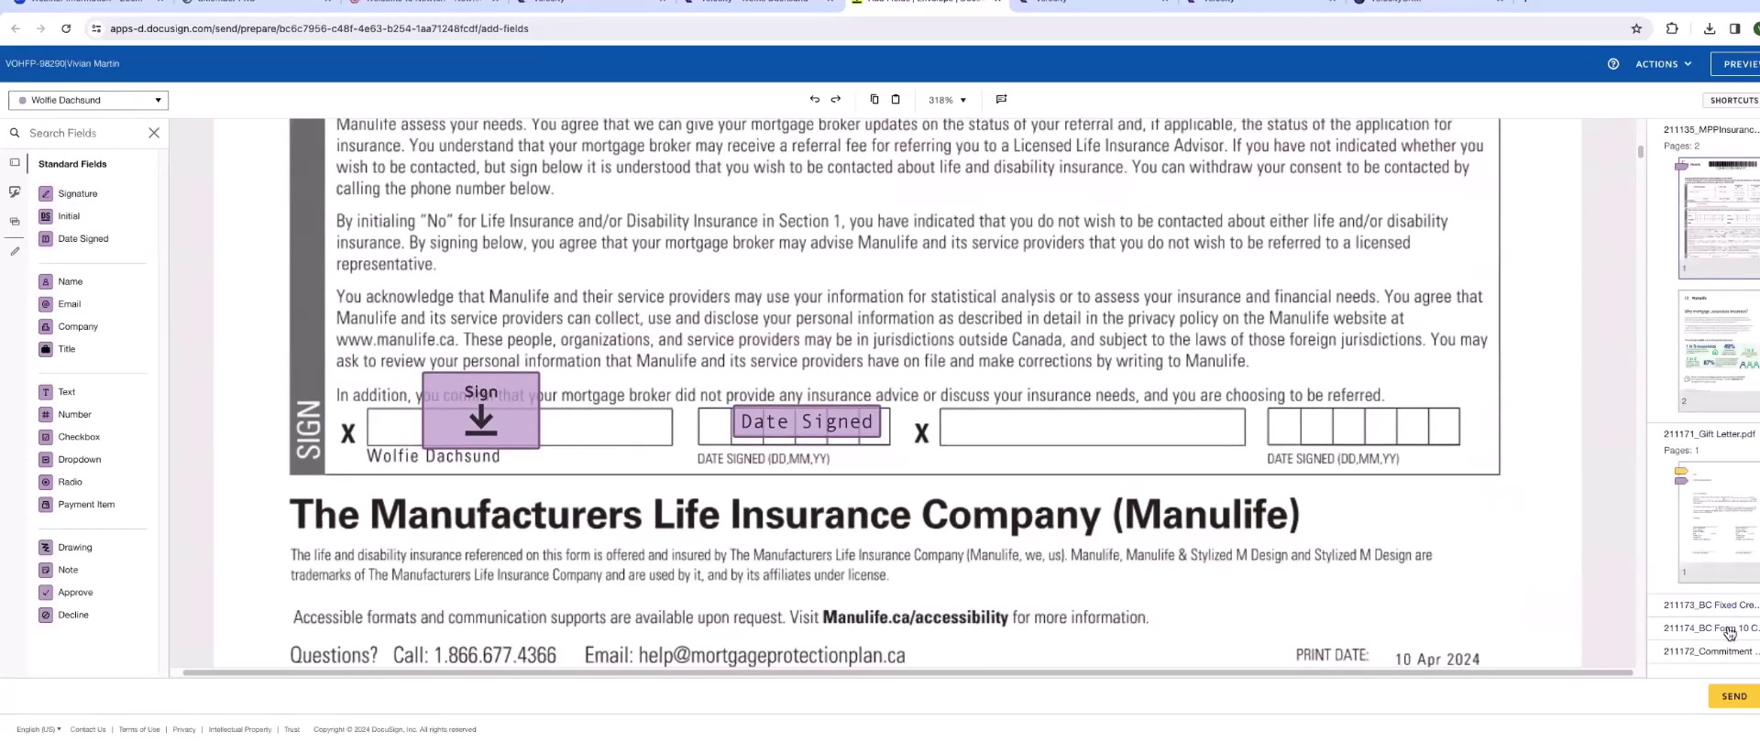
- Scroll the BC Fixed Credit Disclosure down to its Certification and Acknowledgement section and open the recipient list
{"action": "scroll", "coordinate": [1004, 564], "scroll_direction": "down", "scroll_amount": 15}
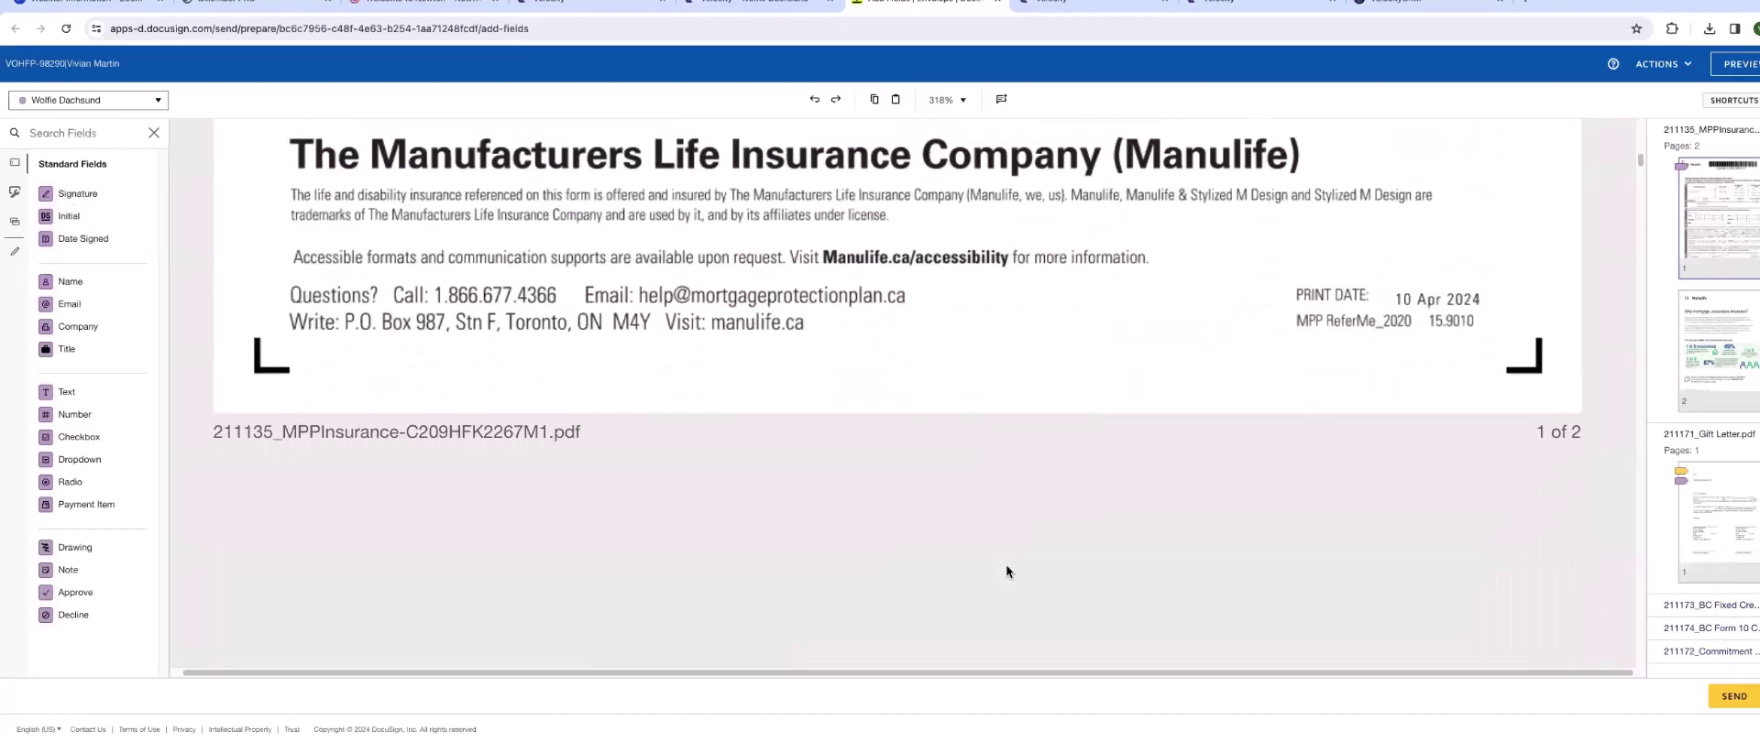
{"action": "scroll", "coordinate": [1006, 569], "scroll_direction": "down", "scroll_amount": 15}
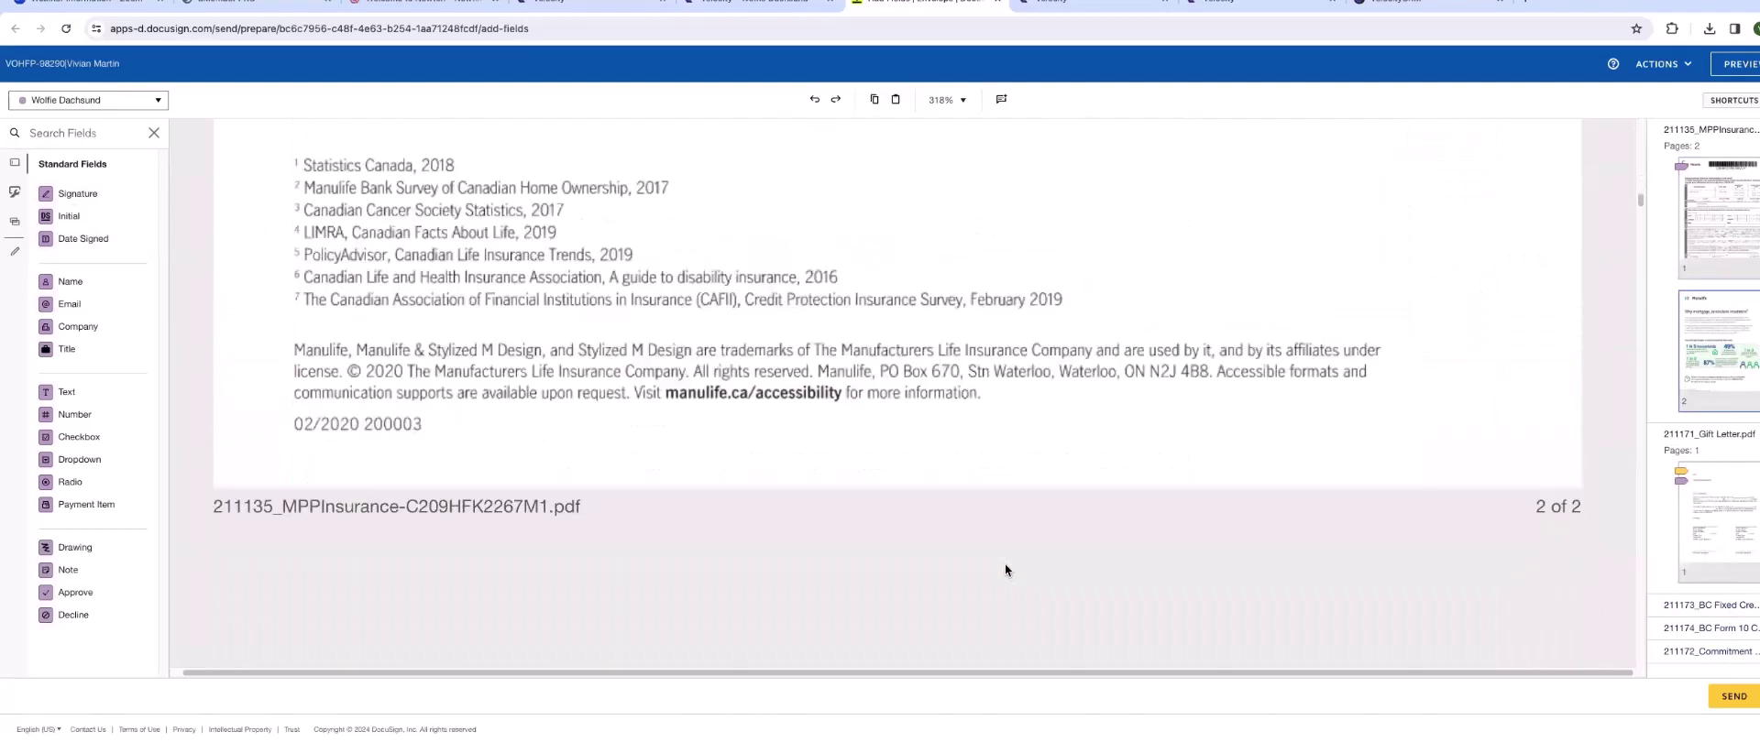
{"action": "scroll", "coordinate": [928, 404], "scroll_direction": "down", "scroll_amount": 10}
{"action": "scroll", "coordinate": [928, 404], "scroll_direction": "down", "scroll_amount": 15}
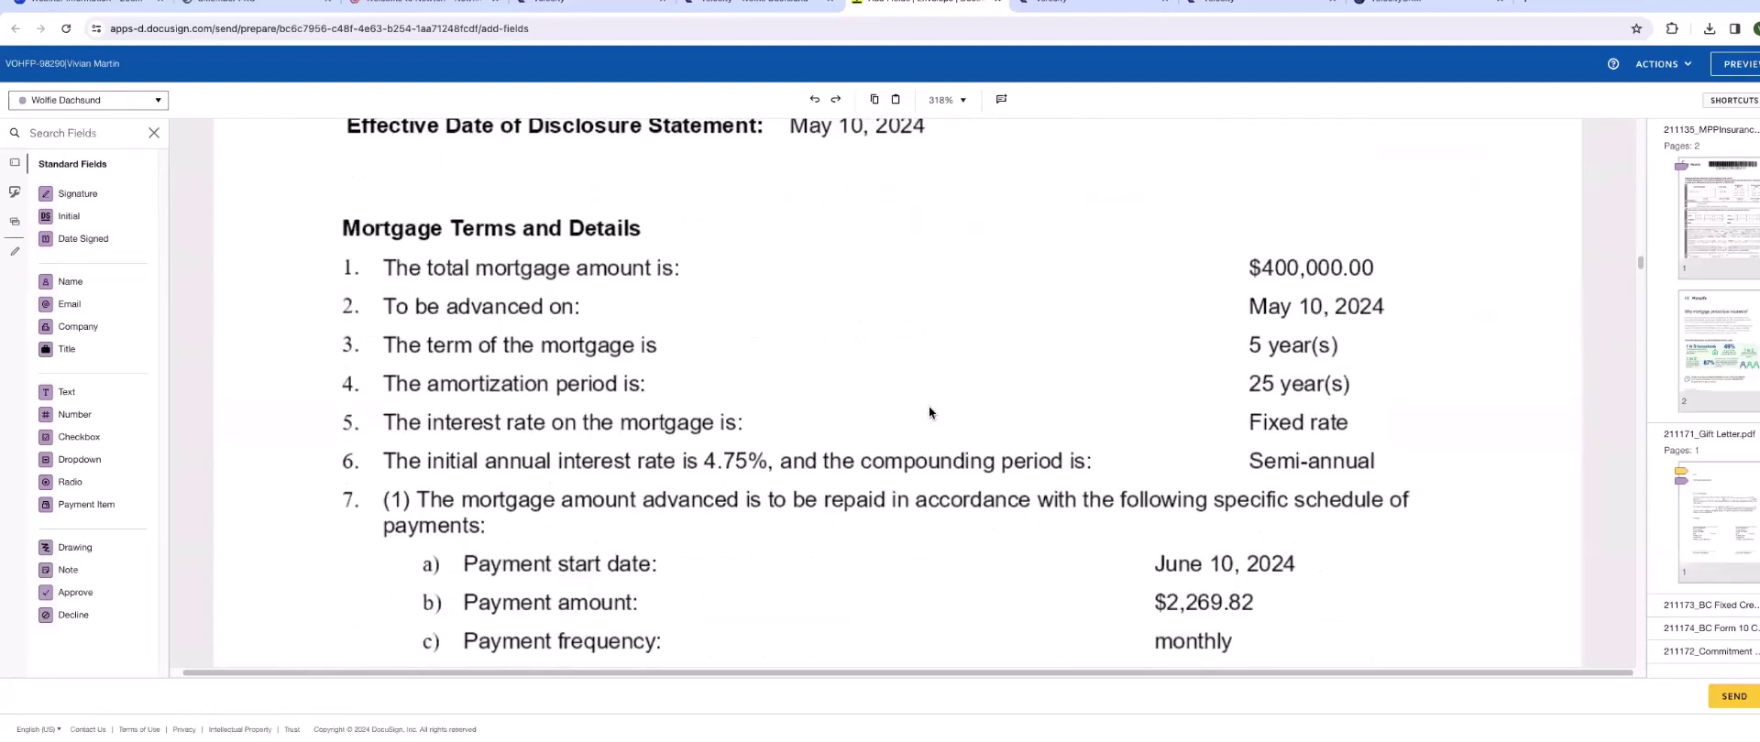
{"action": "scroll", "coordinate": [928, 406], "scroll_direction": "up", "scroll_amount": 5}
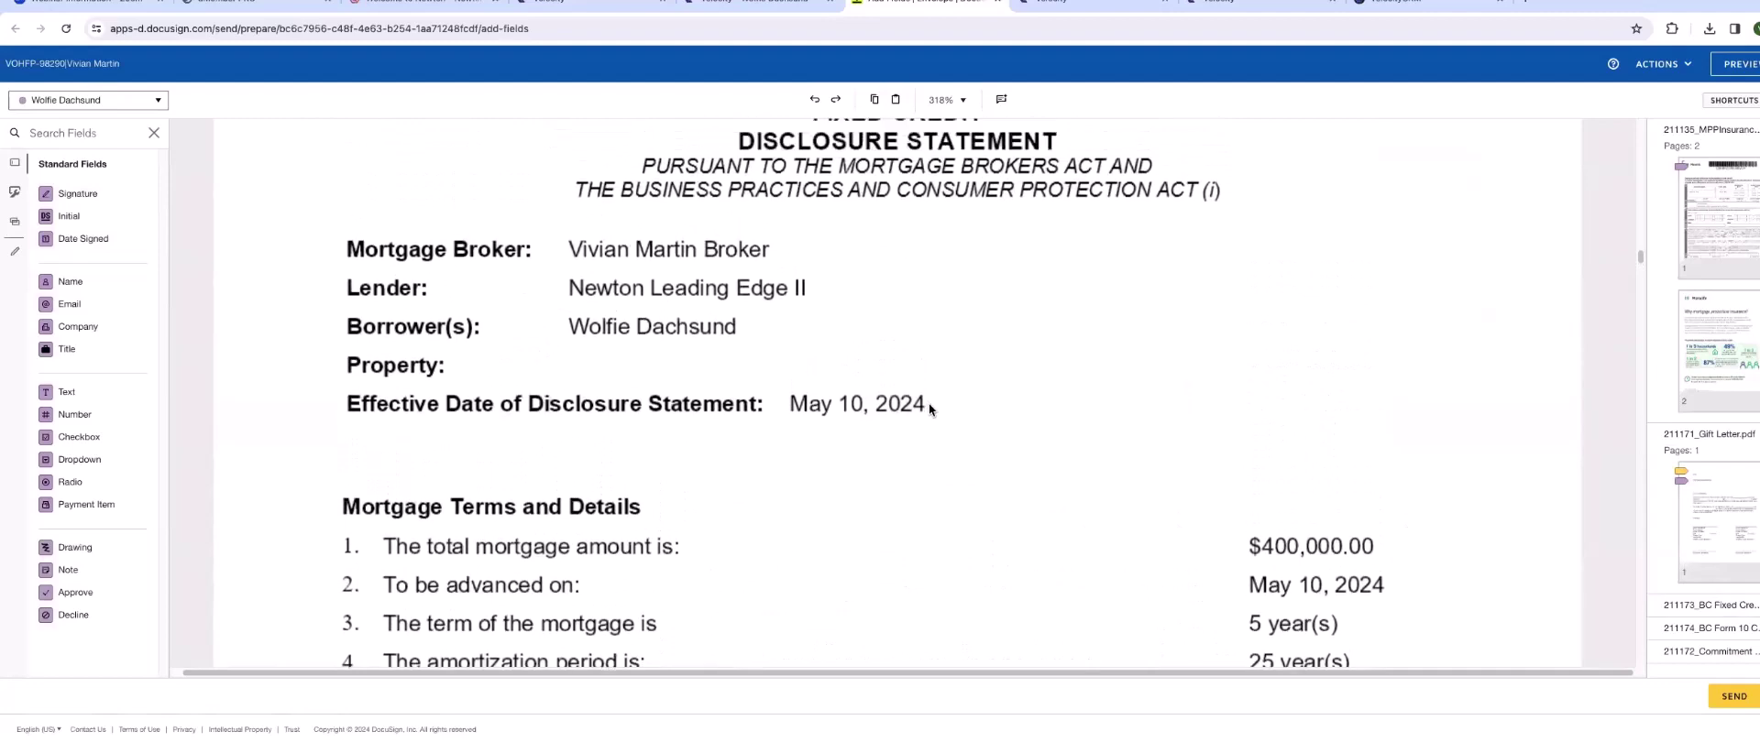
{"action": "scroll", "coordinate": [932, 405], "scroll_direction": "down", "scroll_amount": 8}
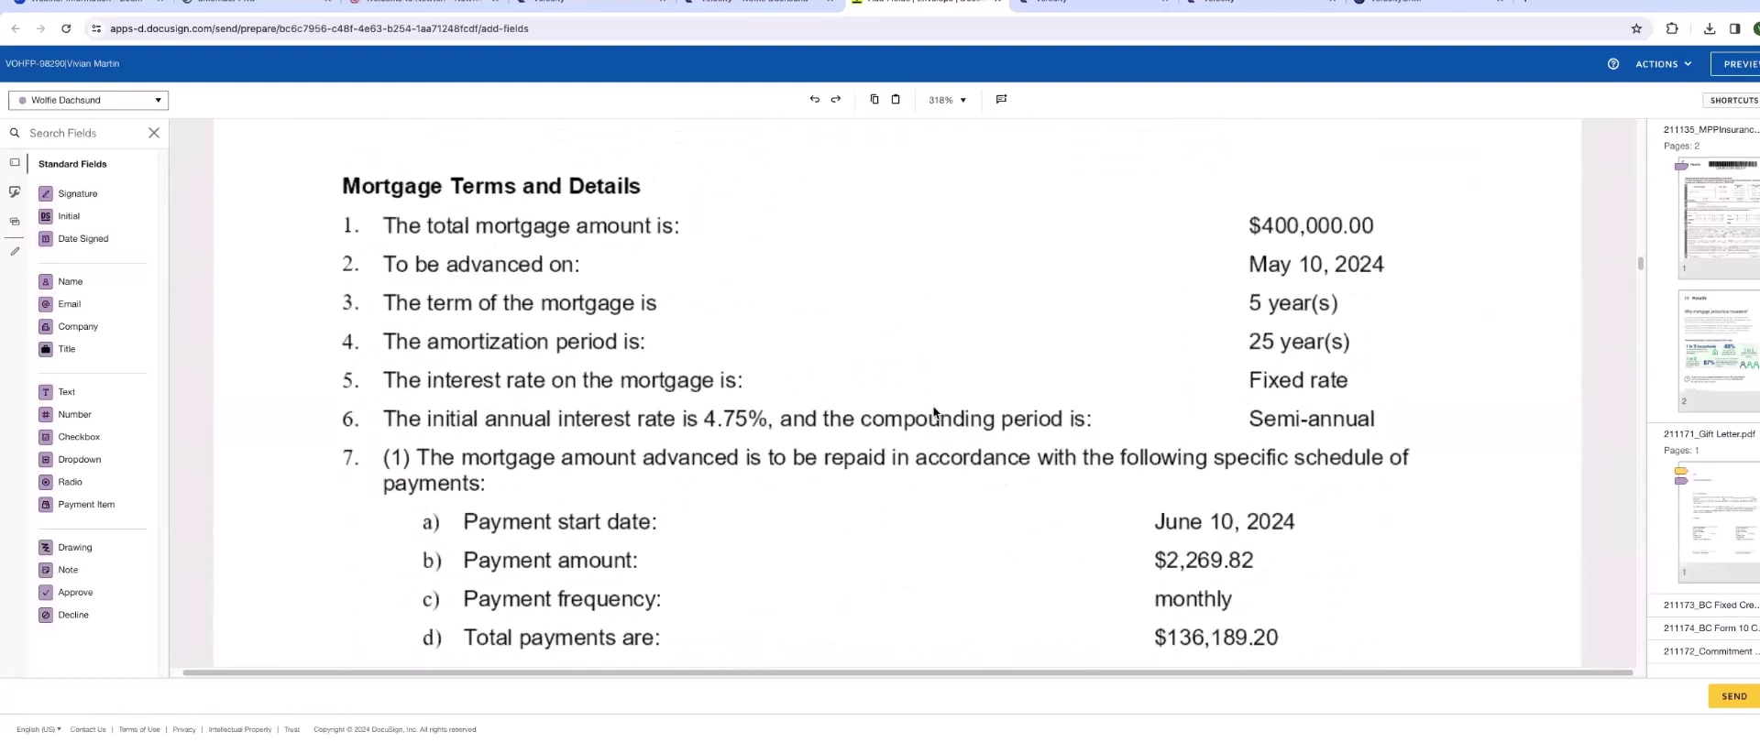
{"action": "scroll", "coordinate": [932, 405], "scroll_direction": "down", "scroll_amount": 9}
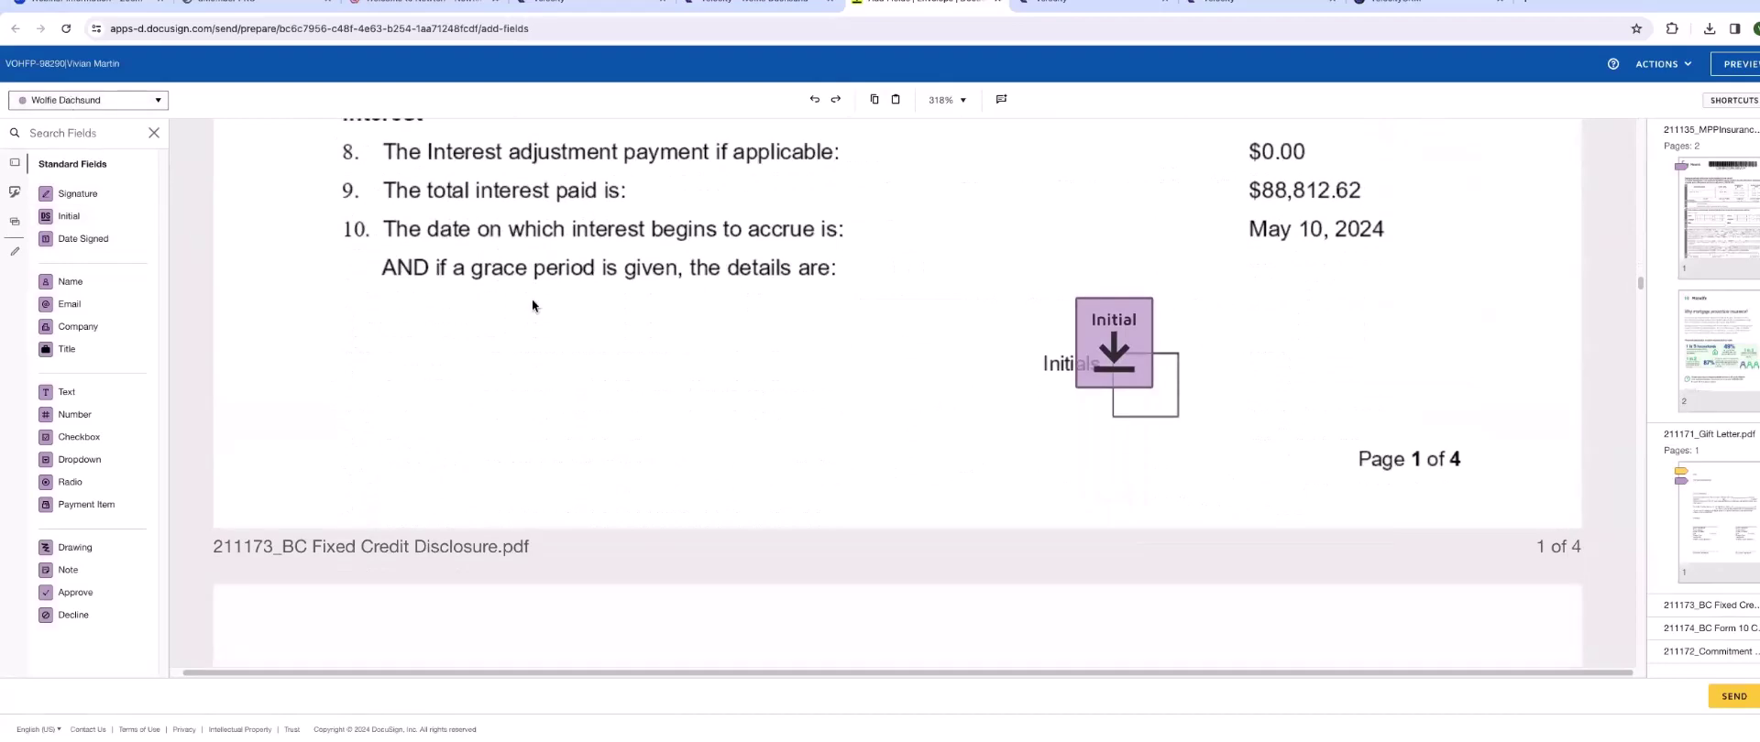
{"action": "scroll", "coordinate": [1081, 436], "scroll_direction": "down", "scroll_amount": 10}
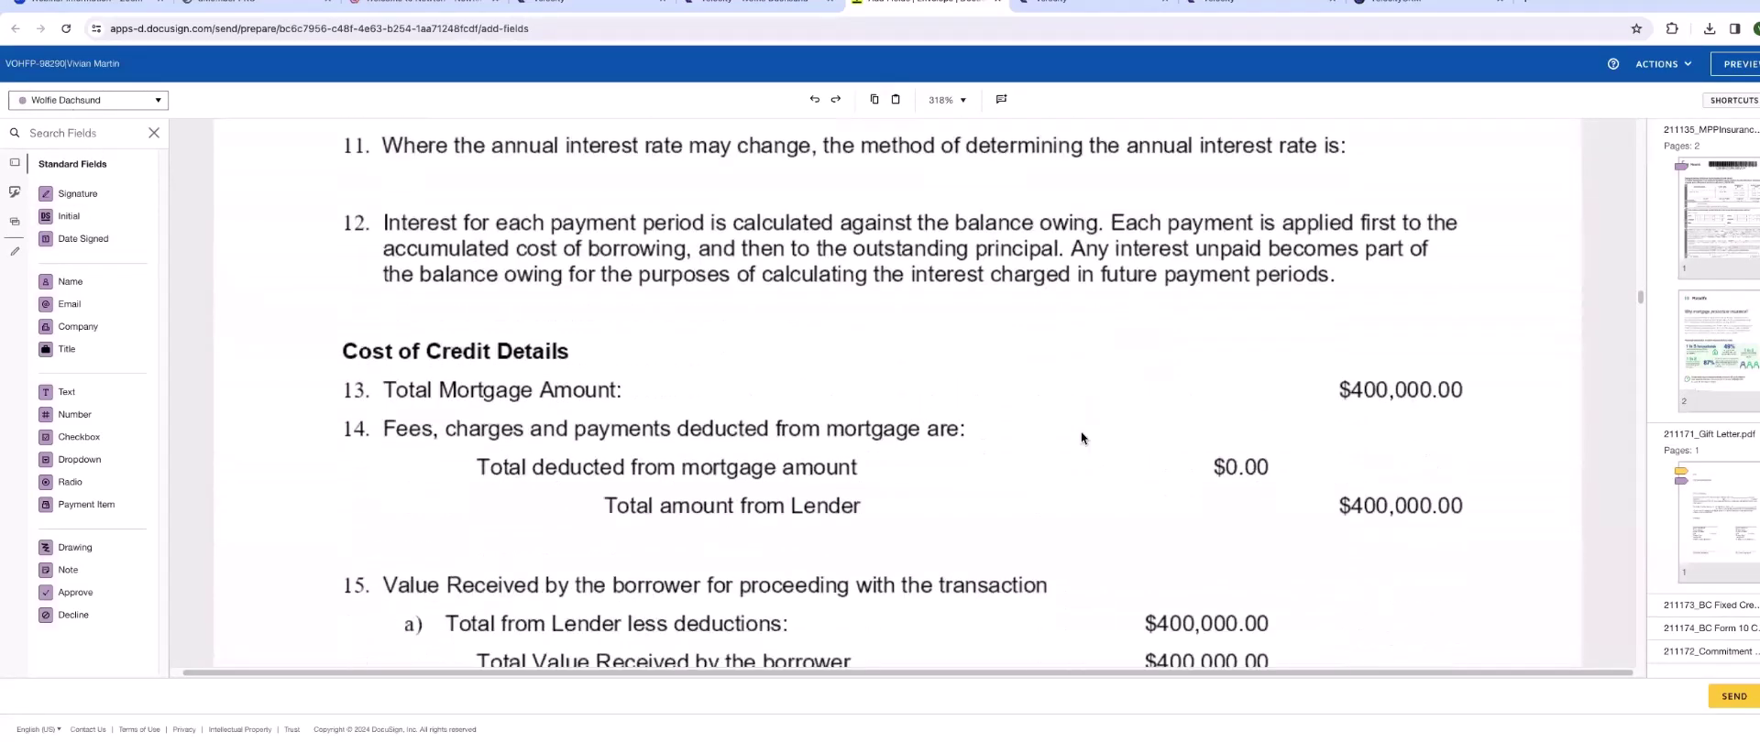
{"action": "scroll", "coordinate": [1081, 432], "scroll_direction": "down", "scroll_amount": 10}
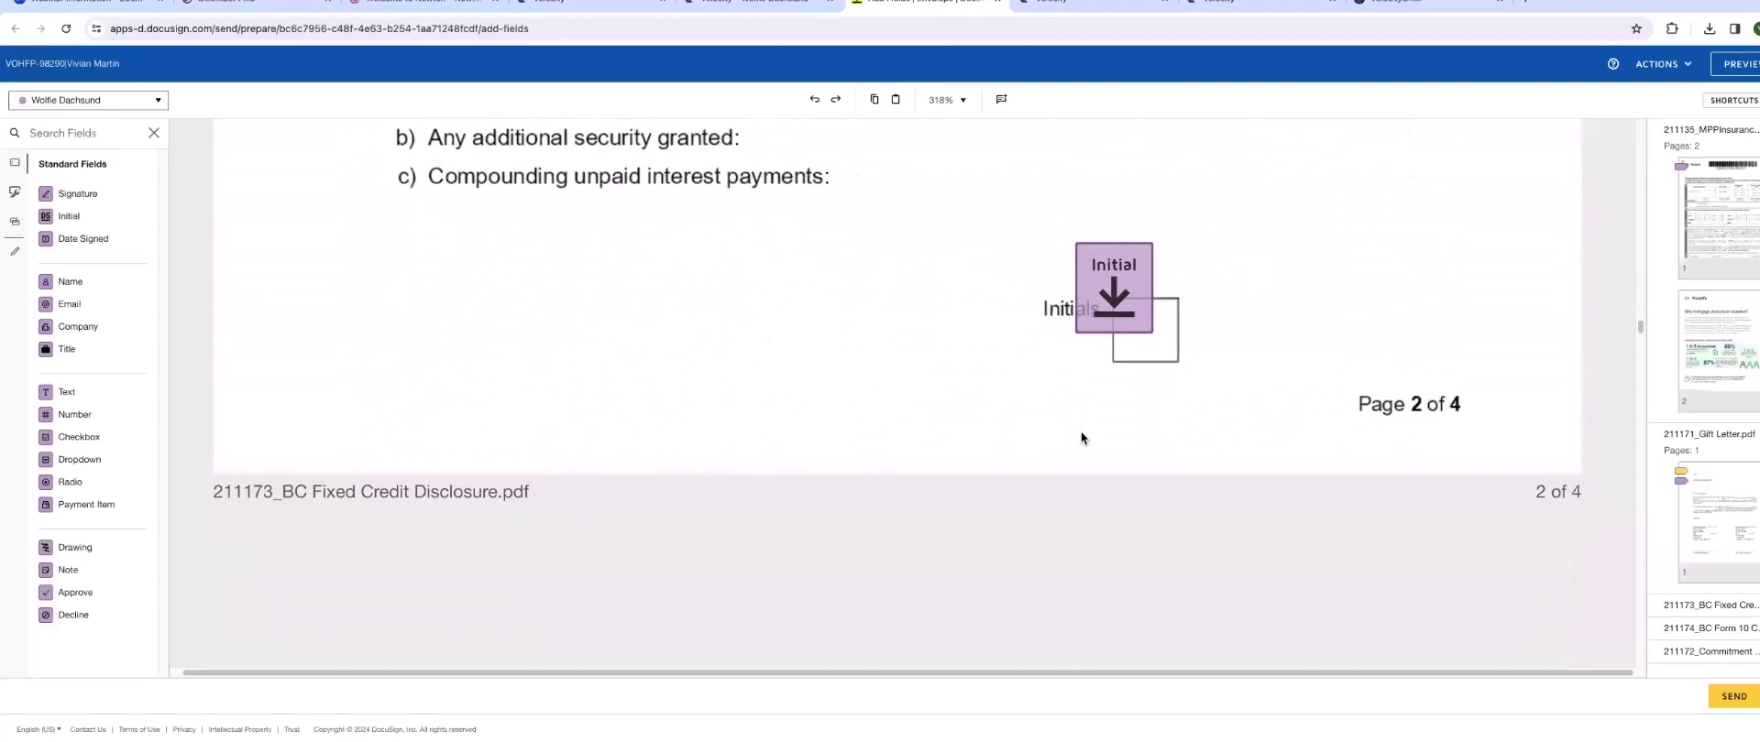
{"action": "scroll", "coordinate": [1080, 432], "scroll_direction": "down", "scroll_amount": 2}
{"action": "scroll", "coordinate": [1080, 430], "scroll_direction": "down", "scroll_amount": 4}
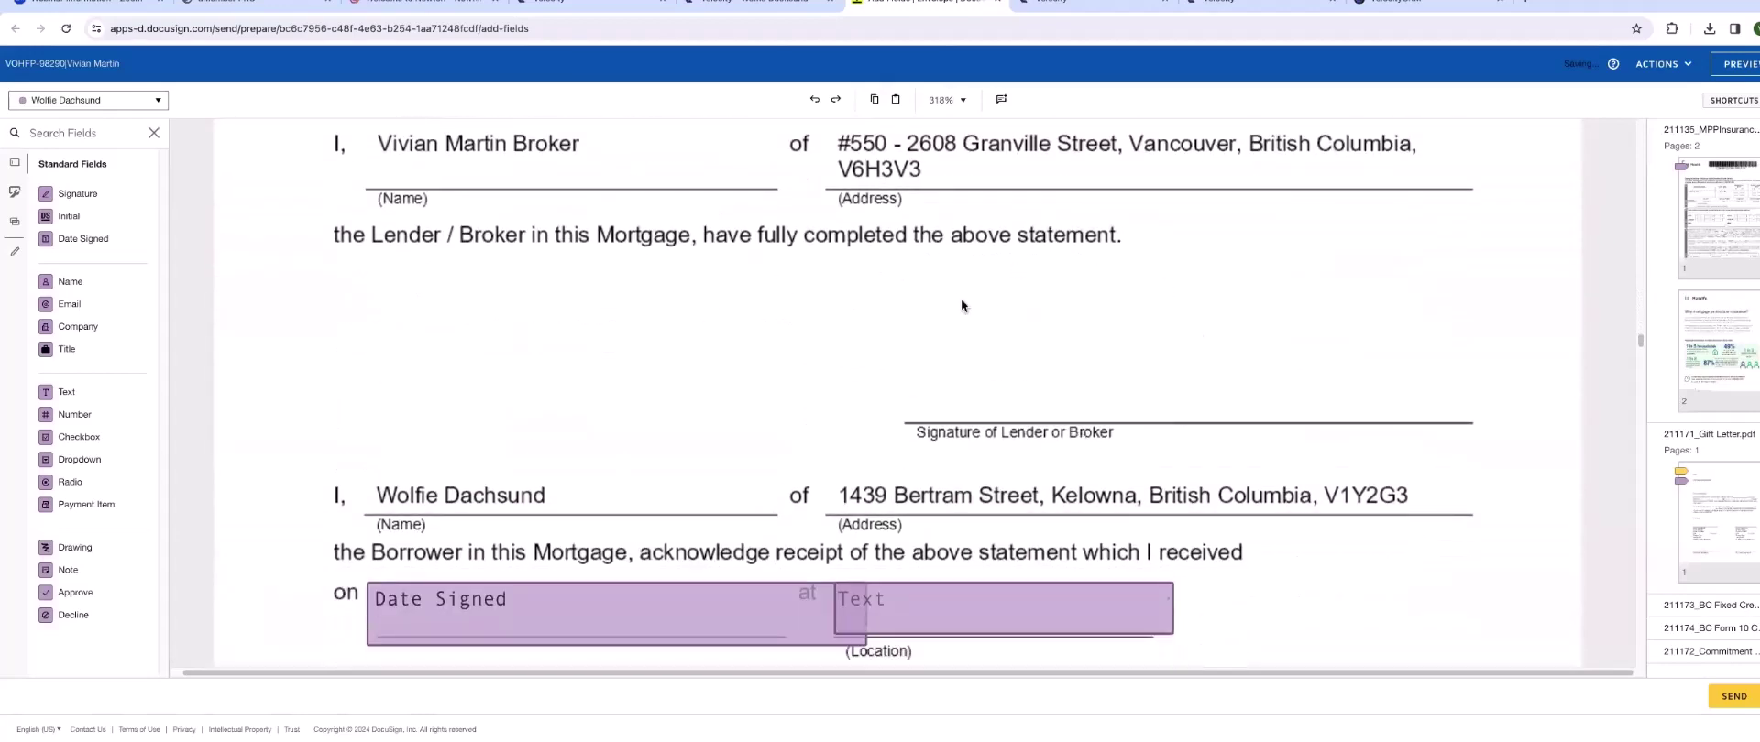
{"action": "left_click", "coordinate": [157, 101]}
- Assign a broker Signature field just above the Signature of Lender or Broker line
{"action": "left_click", "coordinate": [80, 144]}
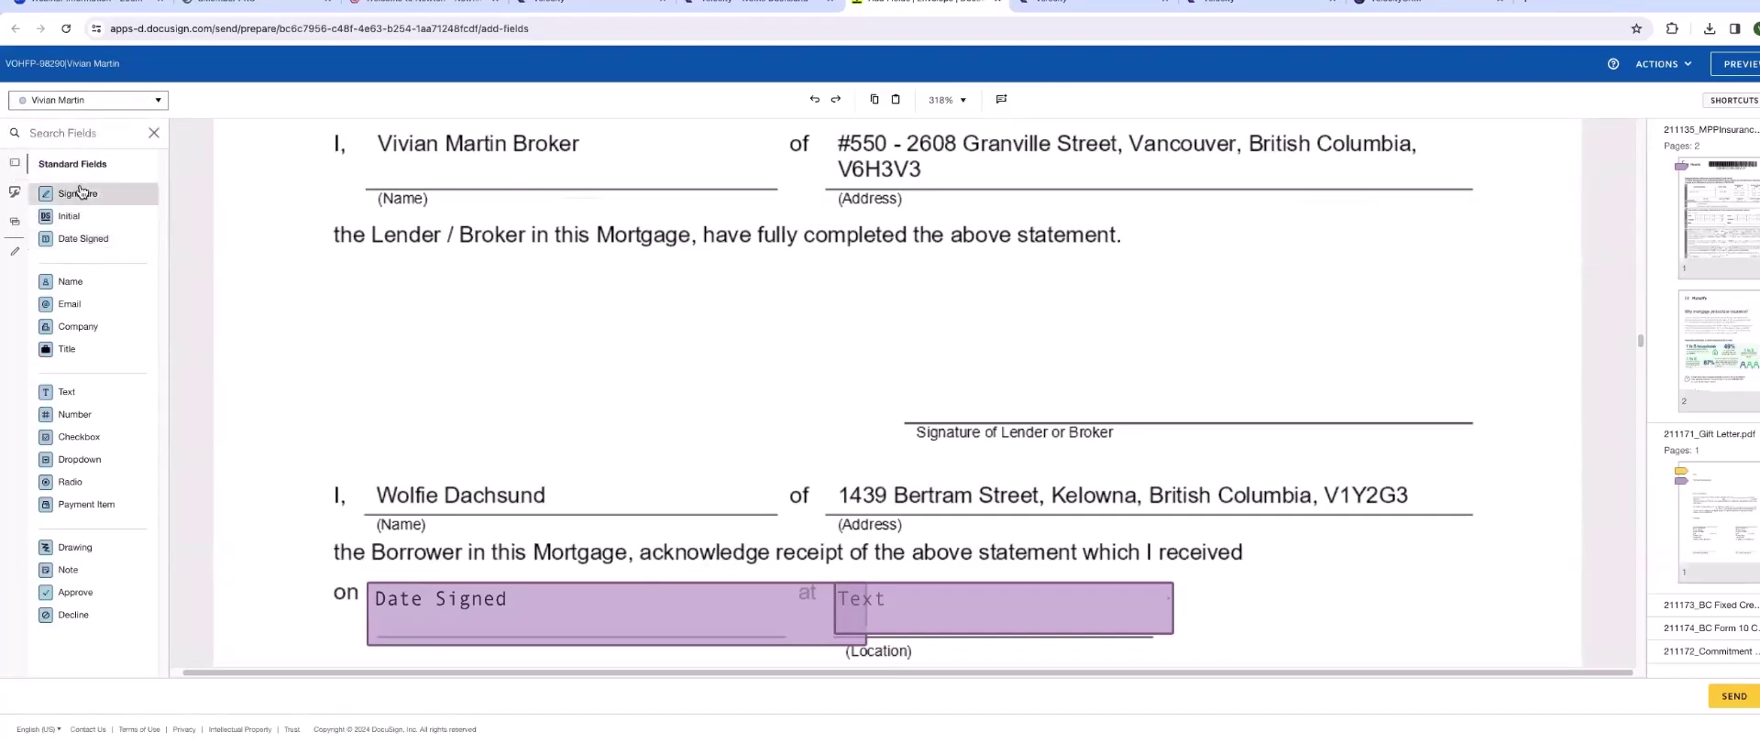
{"action": "mouse_move", "coordinate": [81, 193]}
{"action": "left_mouse_down"}
{"action": "mouse_move", "coordinate": [1174, 382]}
{"action": "mouse_move", "coordinate": [1132, 372]}
{"action": "left_mouse_up"}
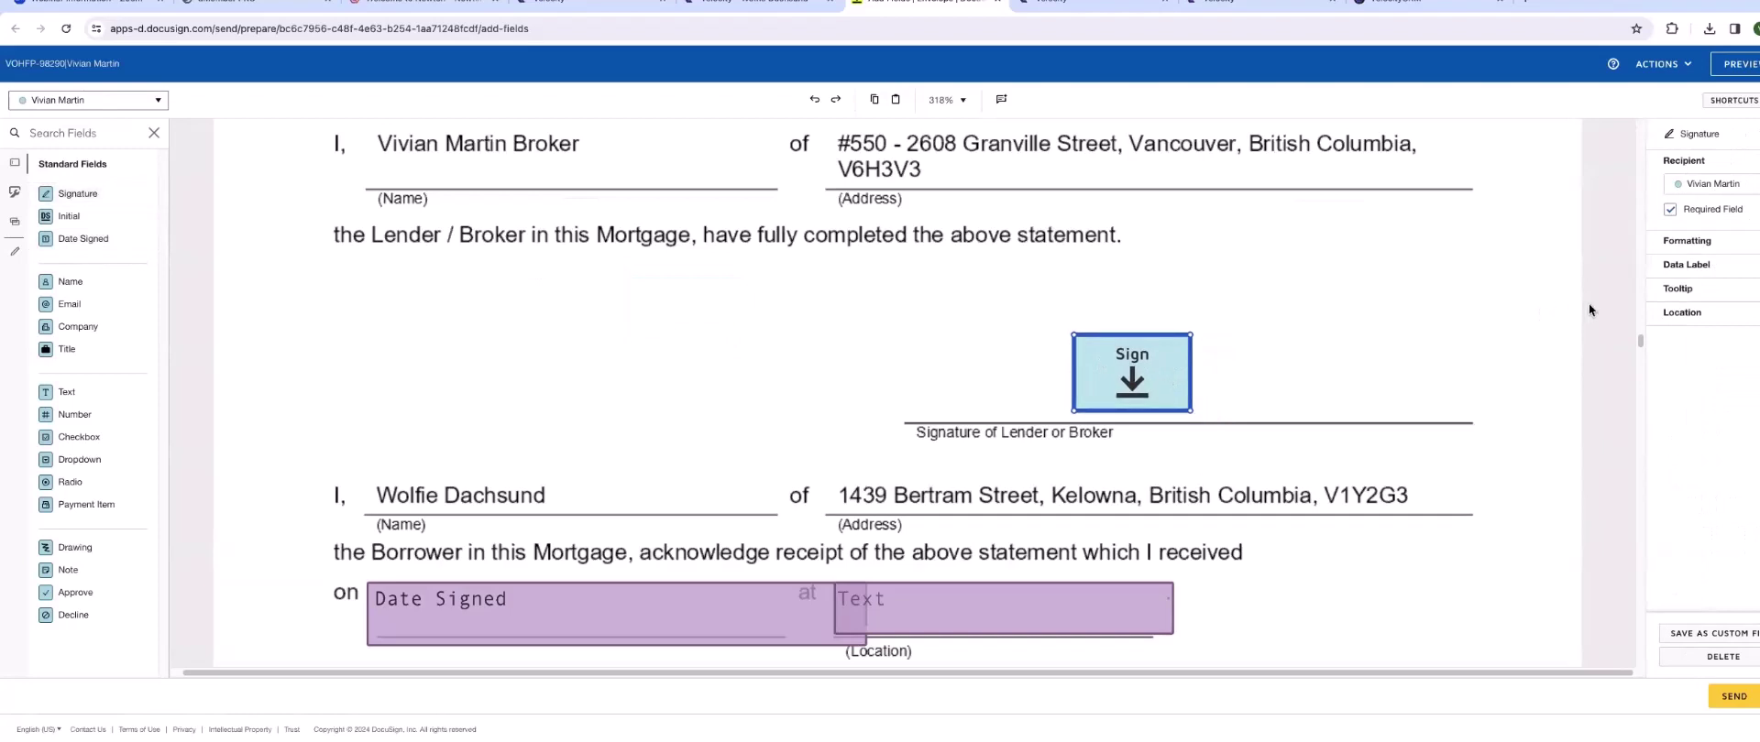
{"action": "left_click", "coordinate": [1484, 355]}
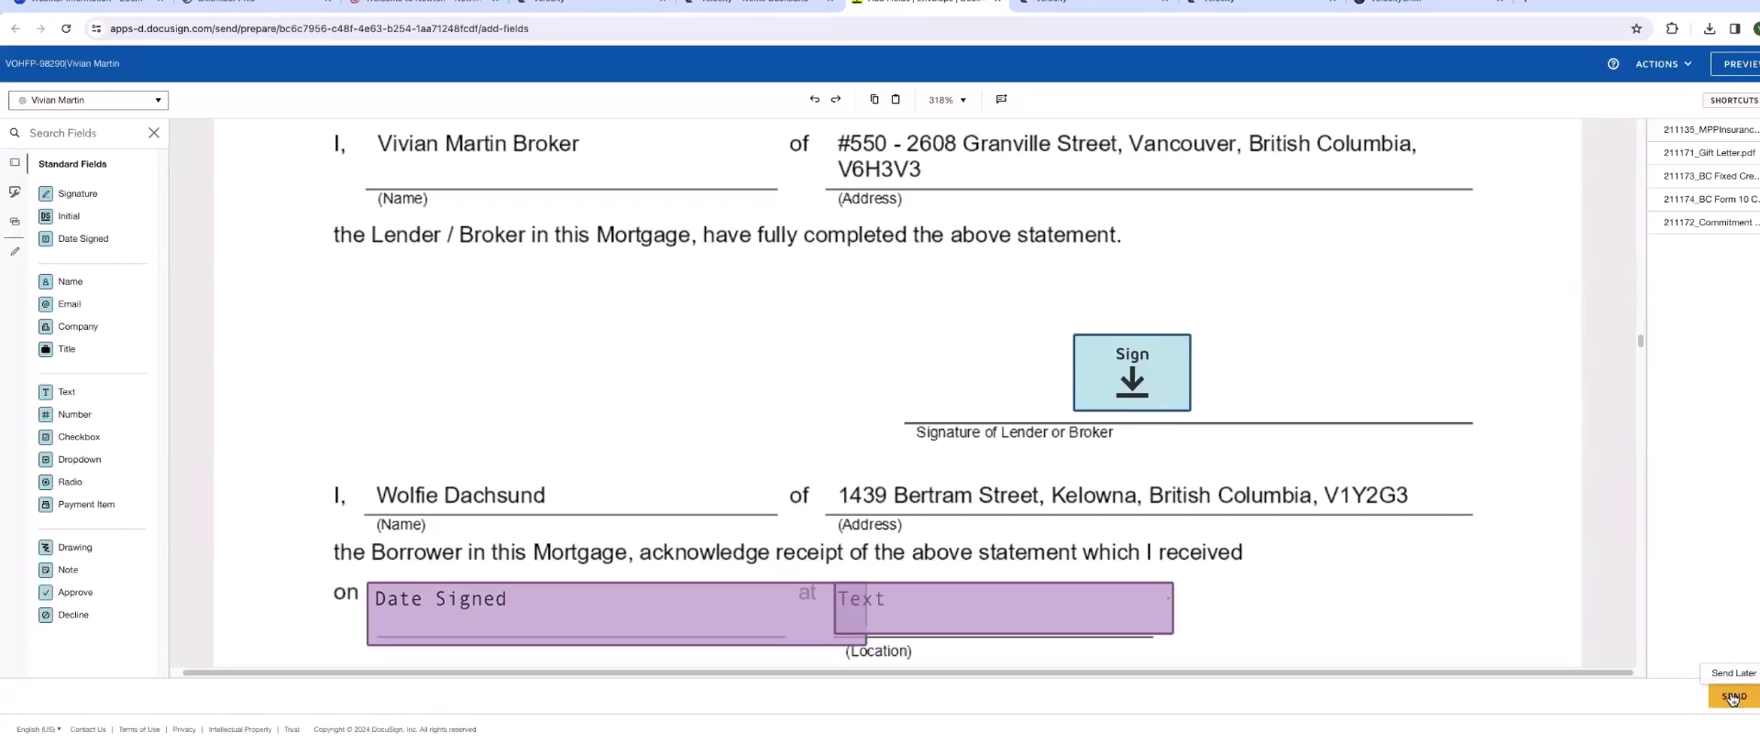
- Send the DocuSign envelope out for signing
{"action": "left_click", "coordinate": [1731, 697]}
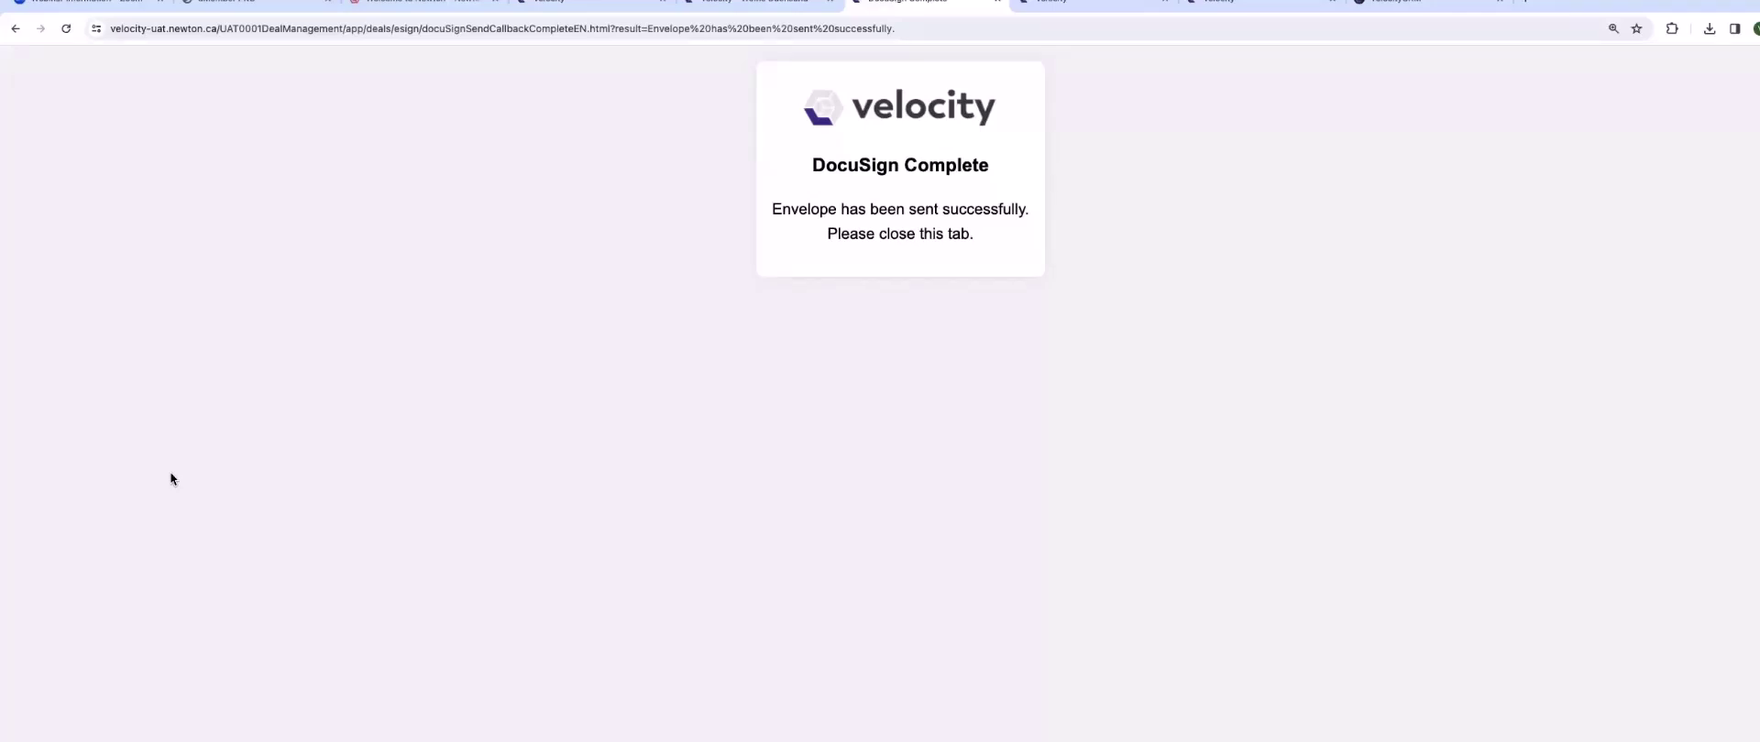
- Back in the Velocity deal, open the MPP Insurance condition with eSign status Complete (1)
{"action": "left_click", "coordinate": [999, 4]}
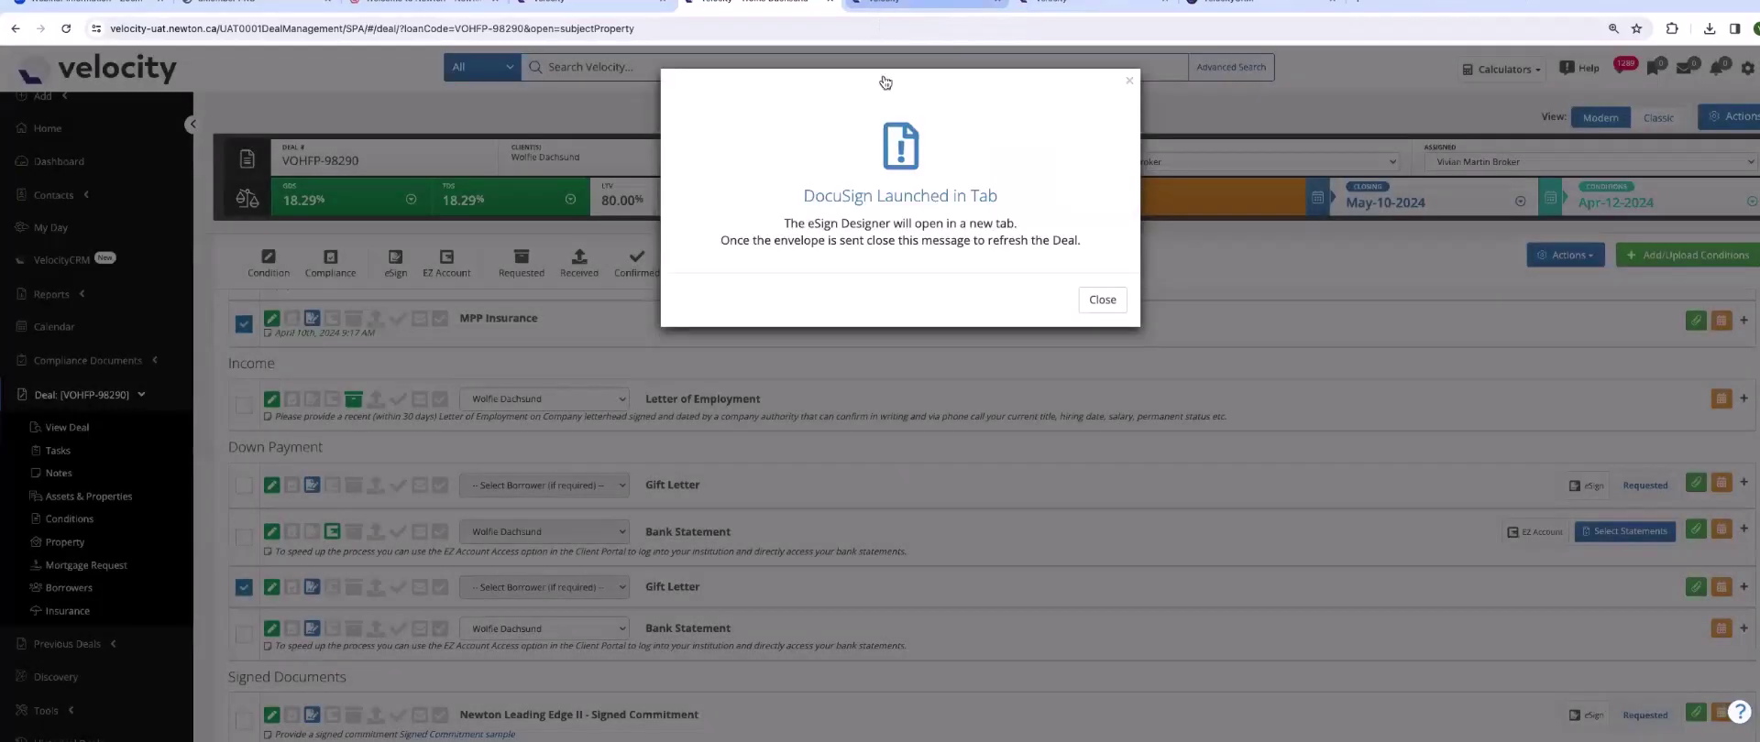
{"action": "left_click", "coordinate": [1103, 300]}
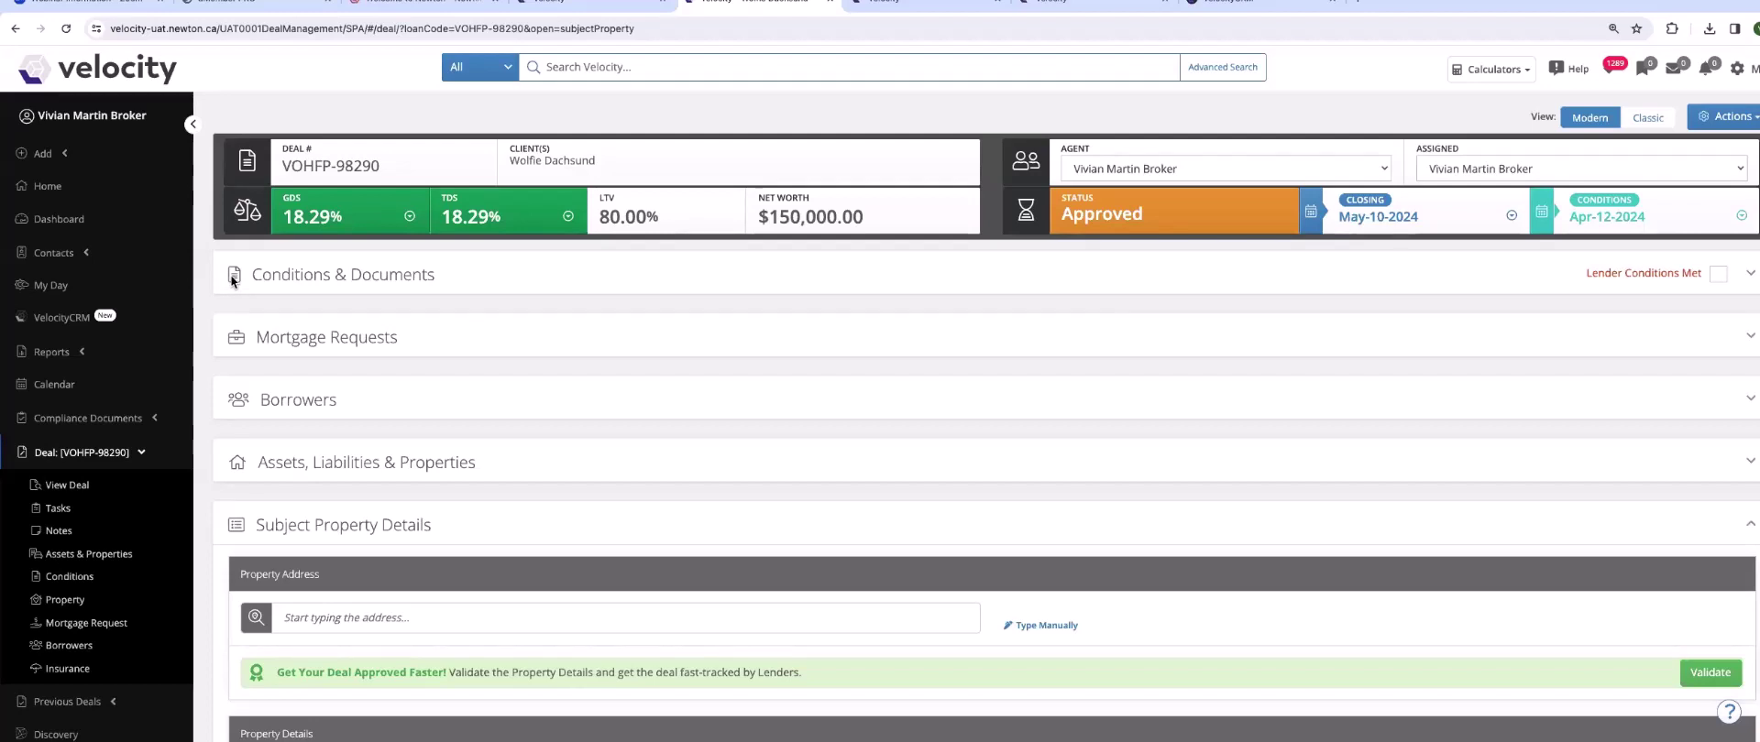
{"action": "left_click", "coordinate": [231, 277]}
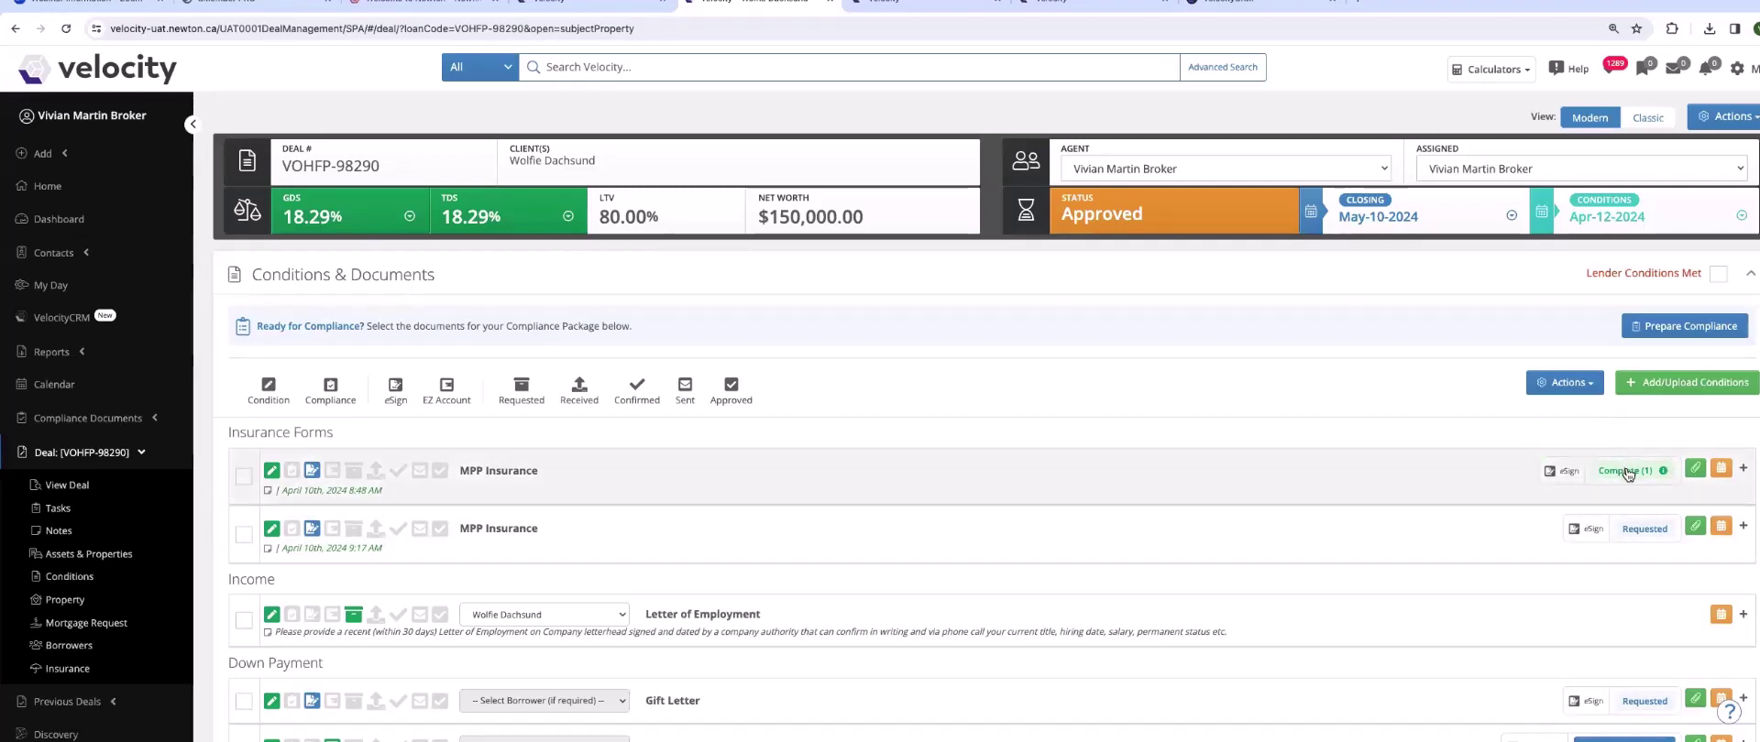
{"action": "mouse_move", "coordinate": [1624, 473]}
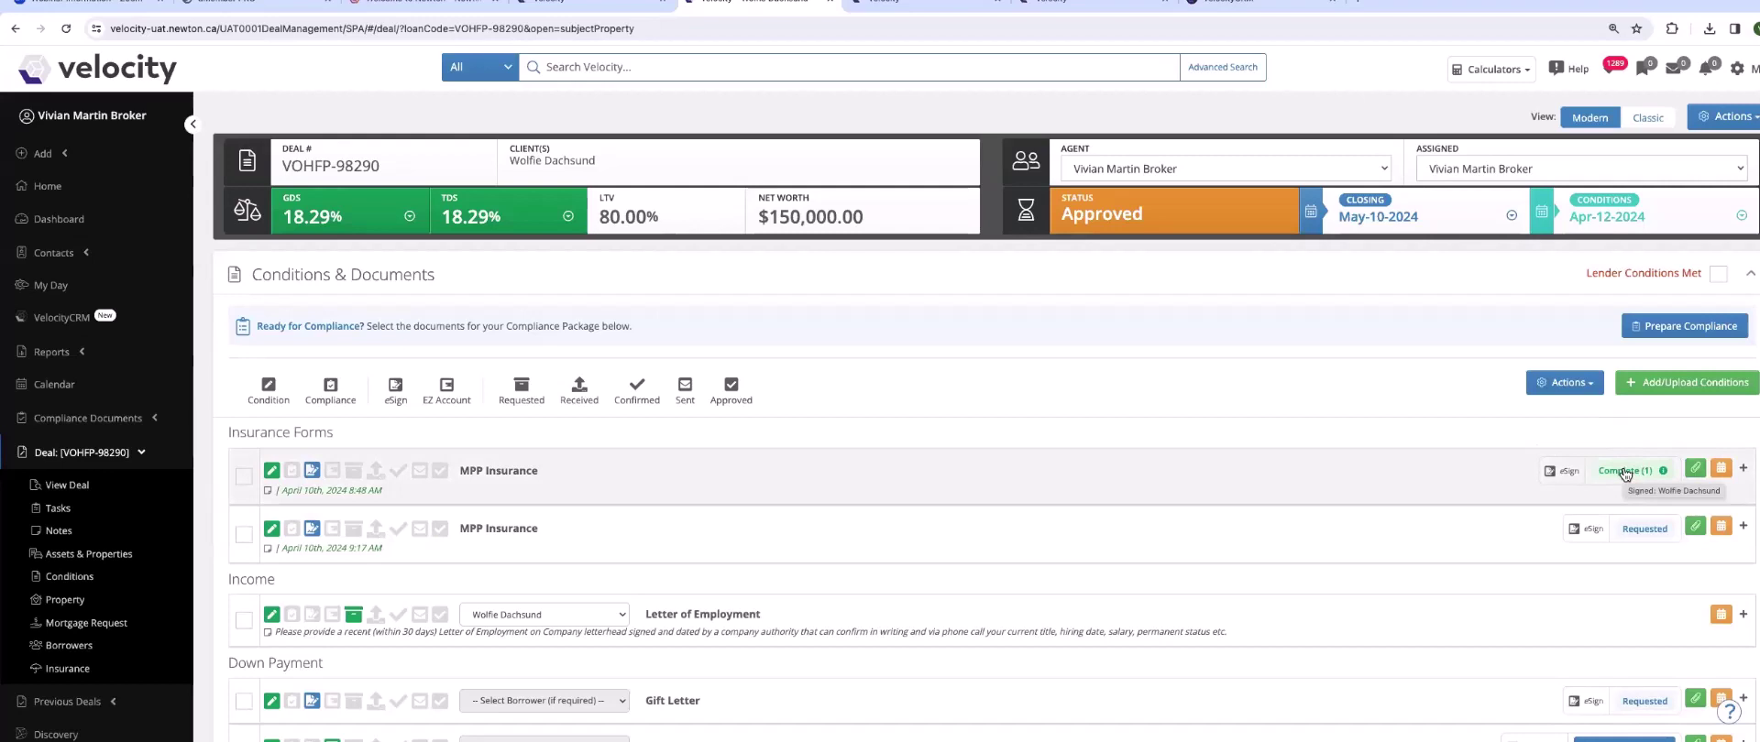
{"action": "left_click", "coordinate": [1627, 484]}
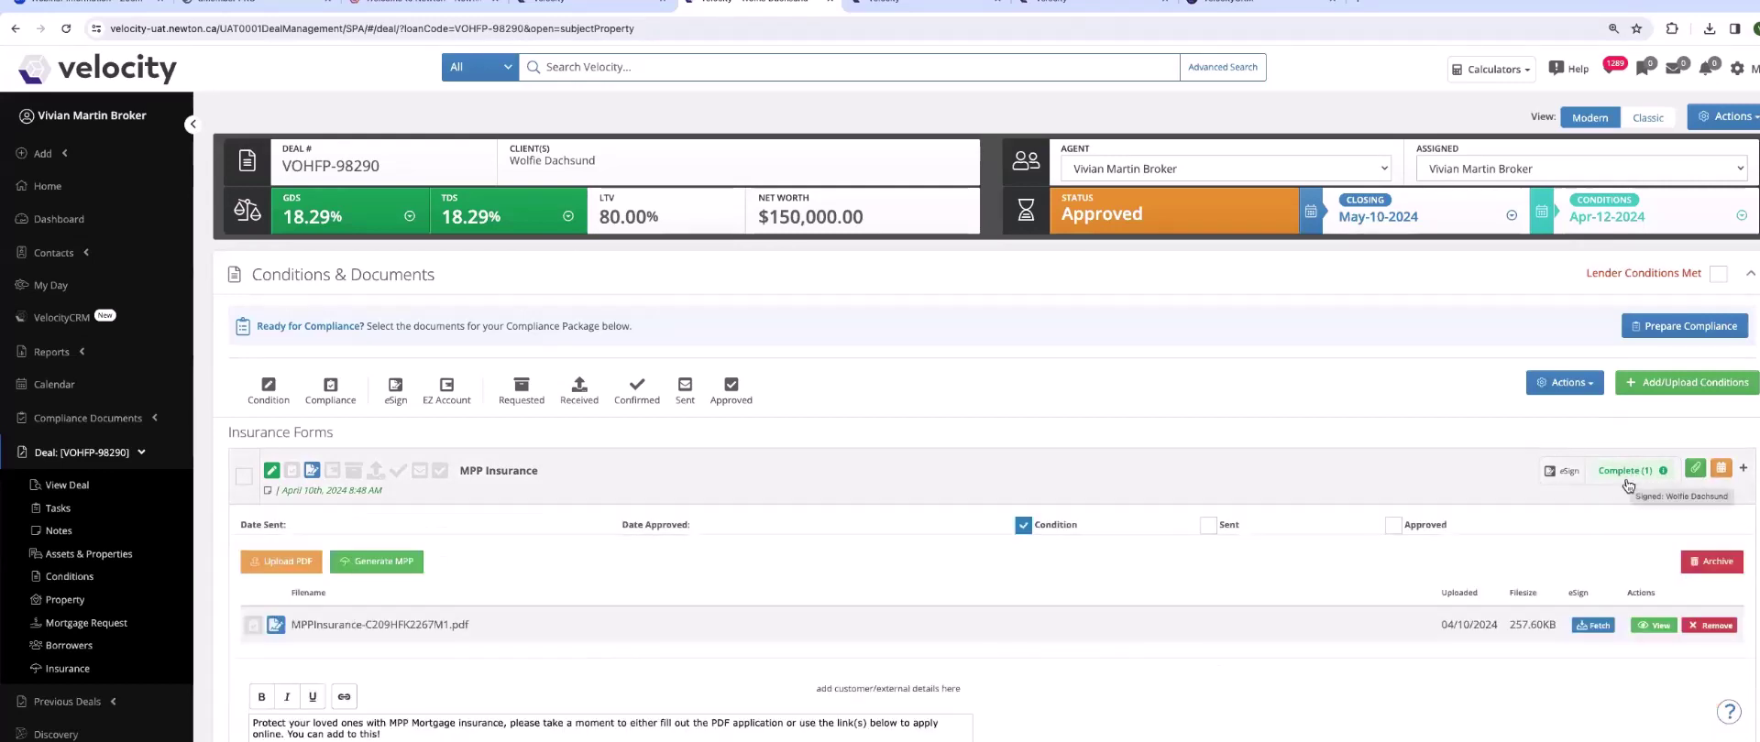
- Check the borrower's DocuSign signature dated 10-Apr-2024 on the MPP Insurance PDF, then close it and collapse the row
{"action": "left_click", "coordinate": [1655, 626]}
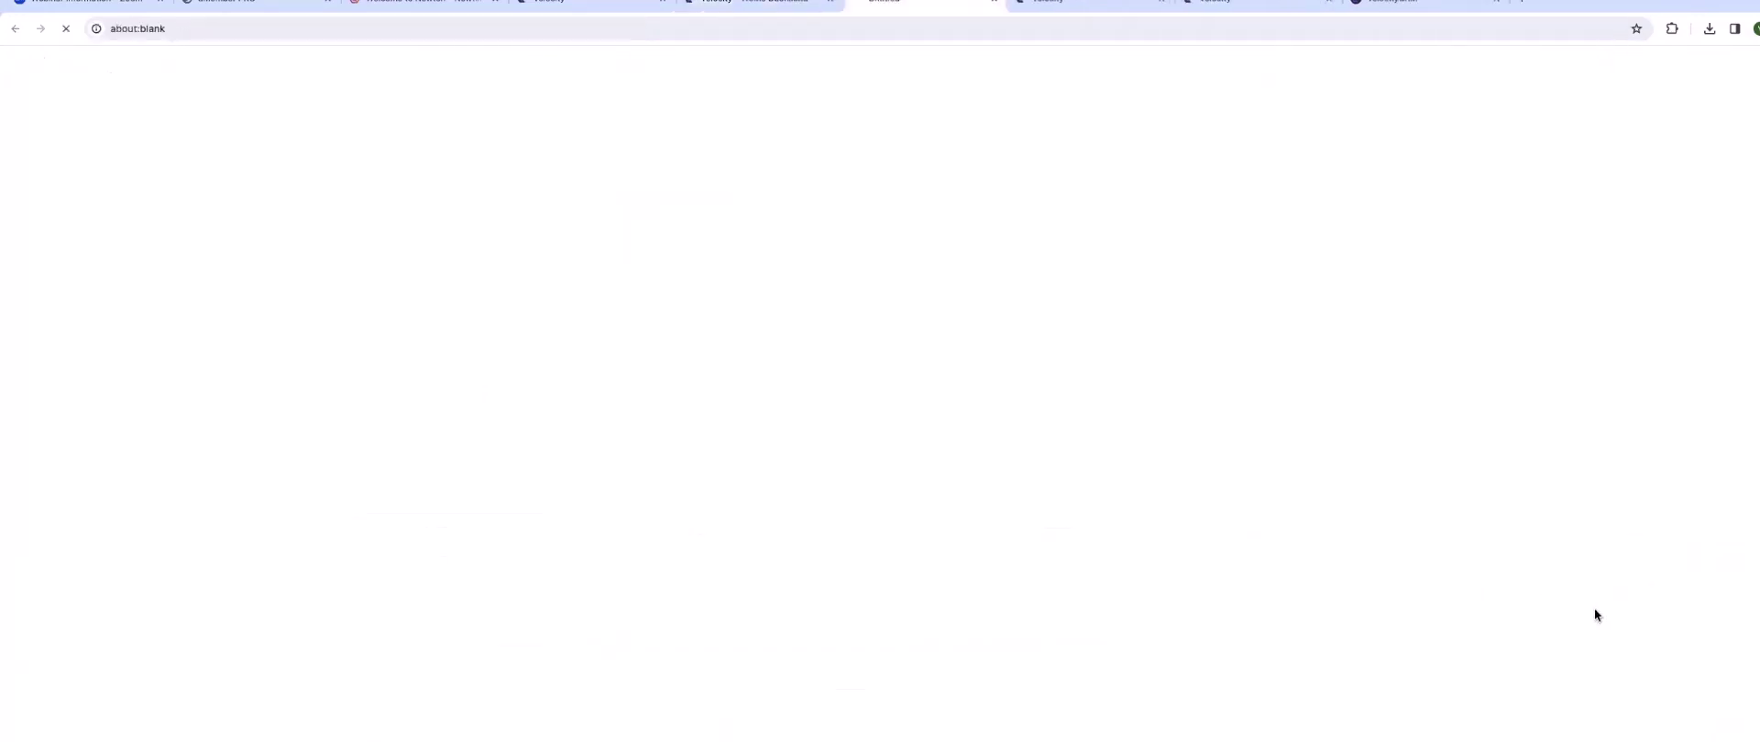
{"action": "scroll", "coordinate": [1057, 515], "scroll_direction": "down", "scroll_amount": 6}
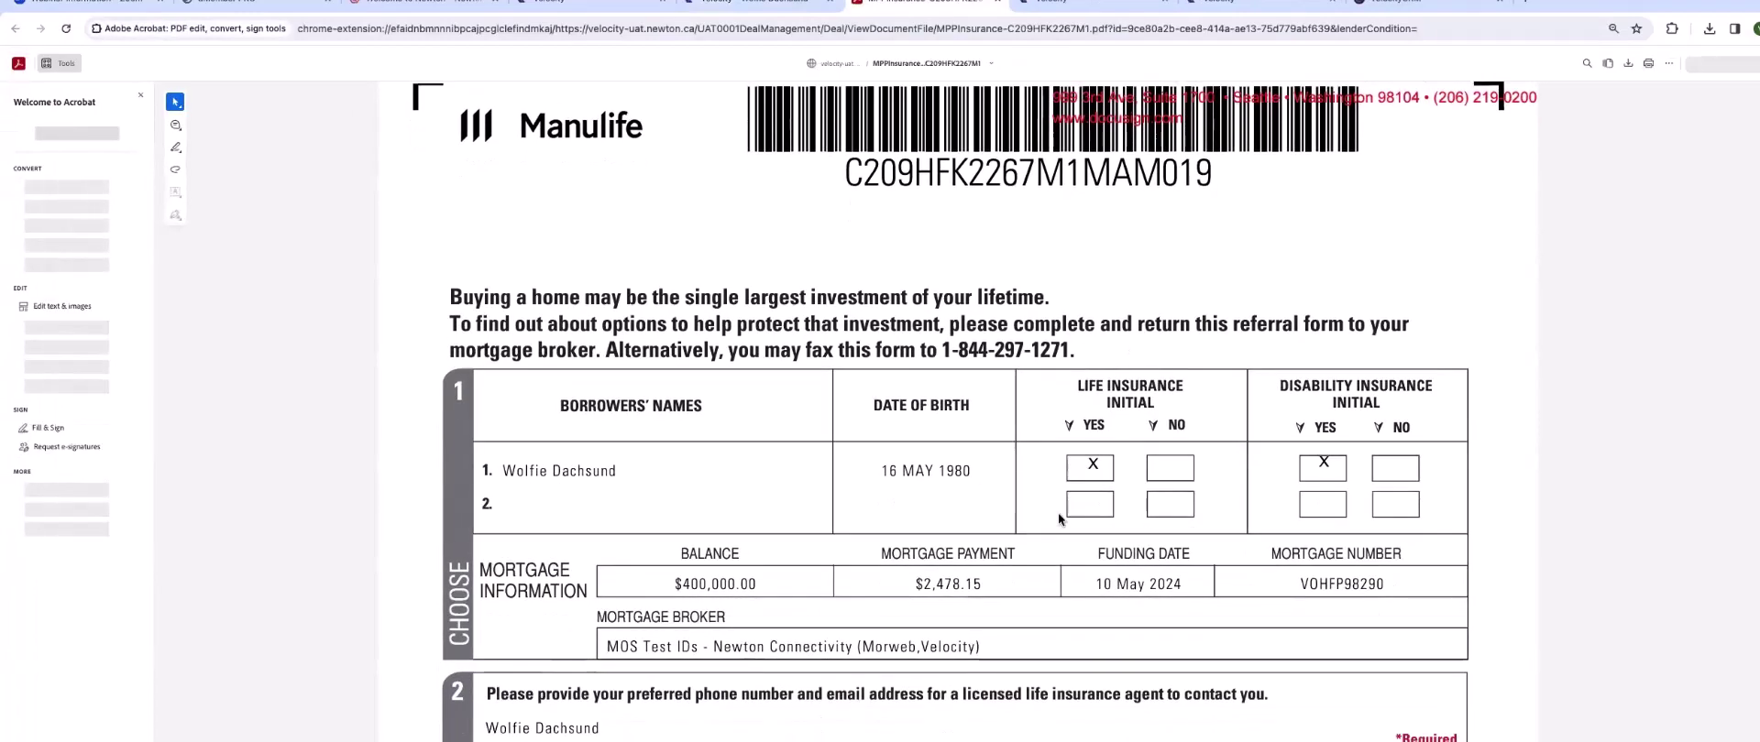
{"action": "scroll", "coordinate": [1058, 516], "scroll_direction": "down", "scroll_amount": 4}
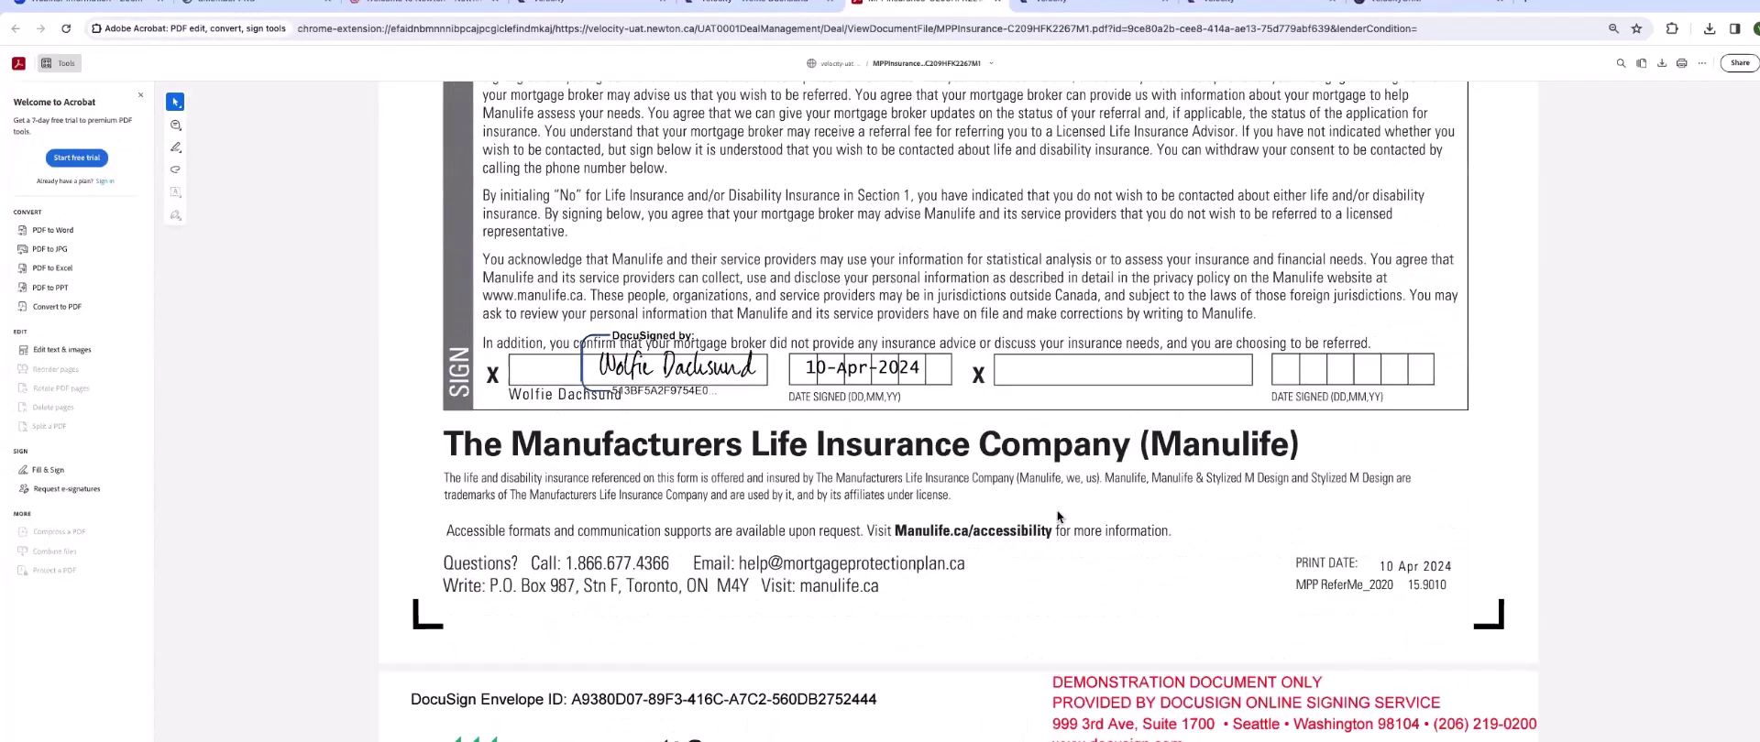
{"action": "scroll", "coordinate": [982, 185], "scroll_direction": "up", "scroll_amount": 10}
{"action": "left_click", "coordinate": [997, 2]}
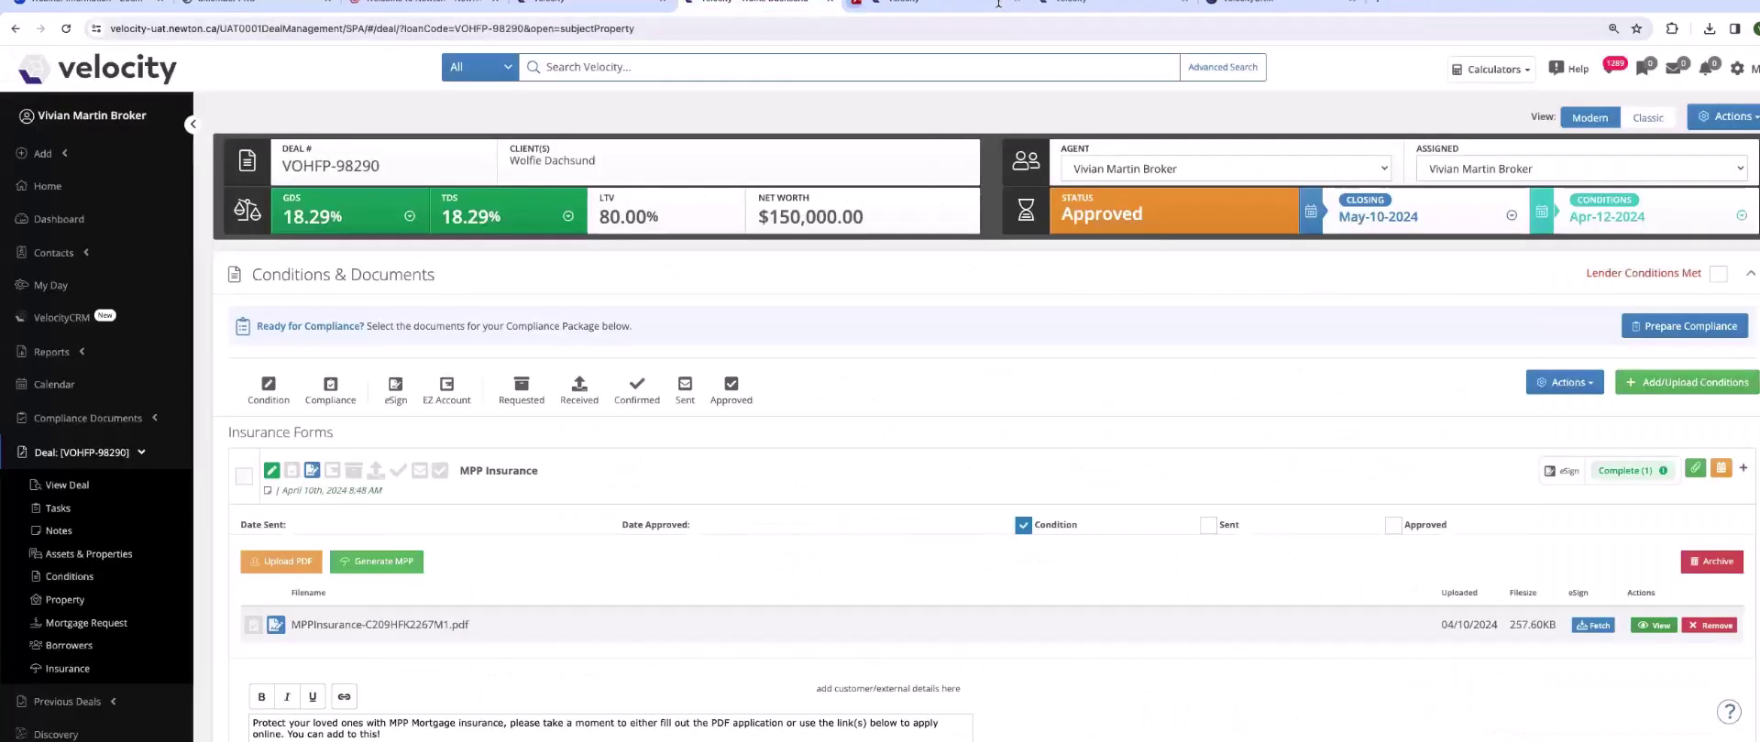
{"action": "left_click", "coordinate": [491, 470]}
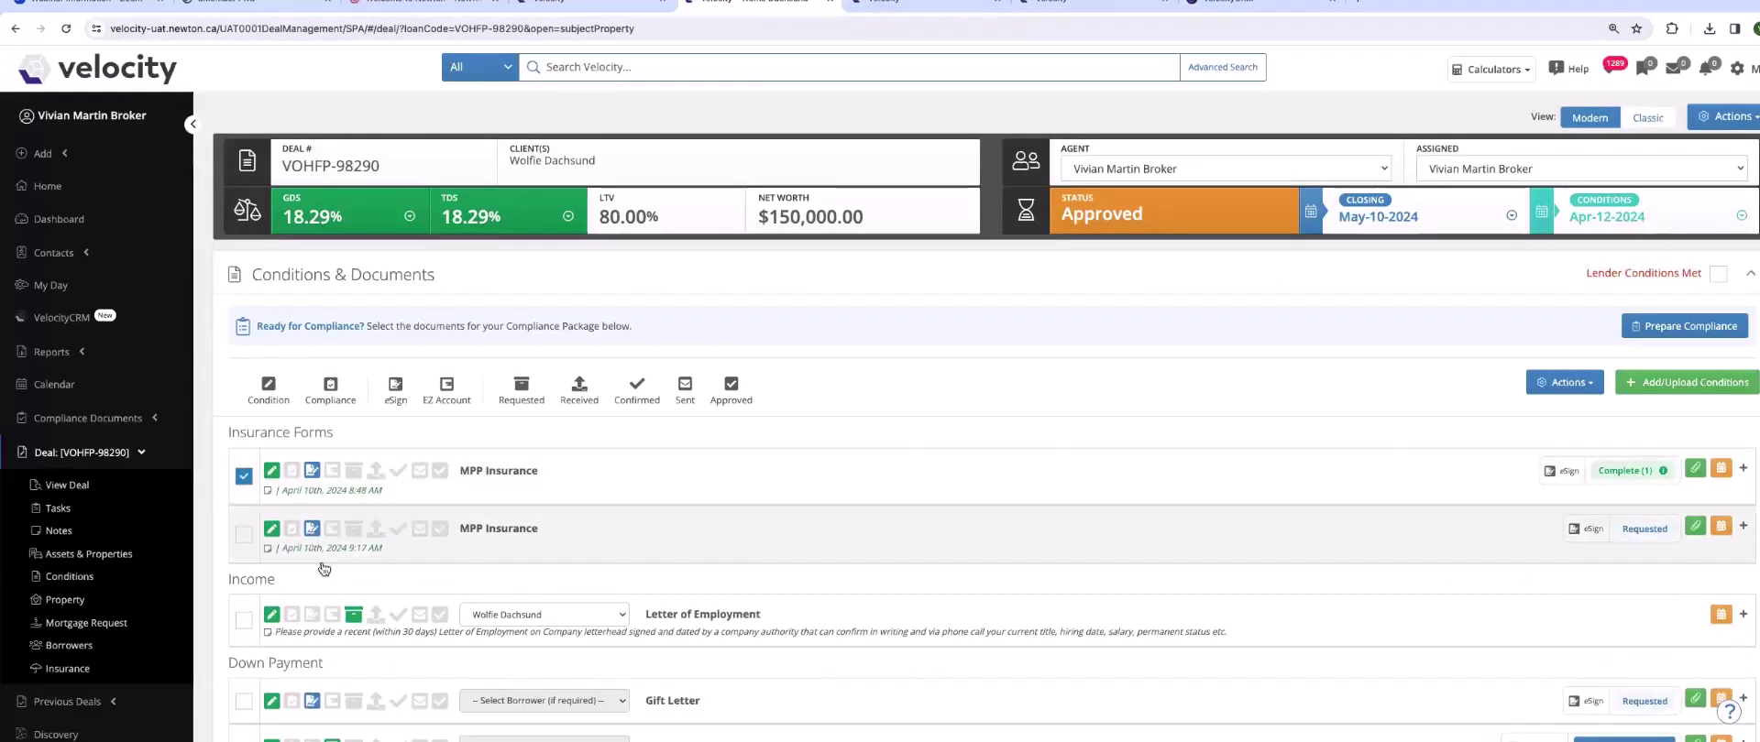
- Tick the Gift Letter, Signed Commitment, BC Fixed Credit Disclosure and BC Form 10 conditions
{"action": "scroll", "coordinate": [330, 569], "scroll_direction": "down", "scroll_amount": 3}
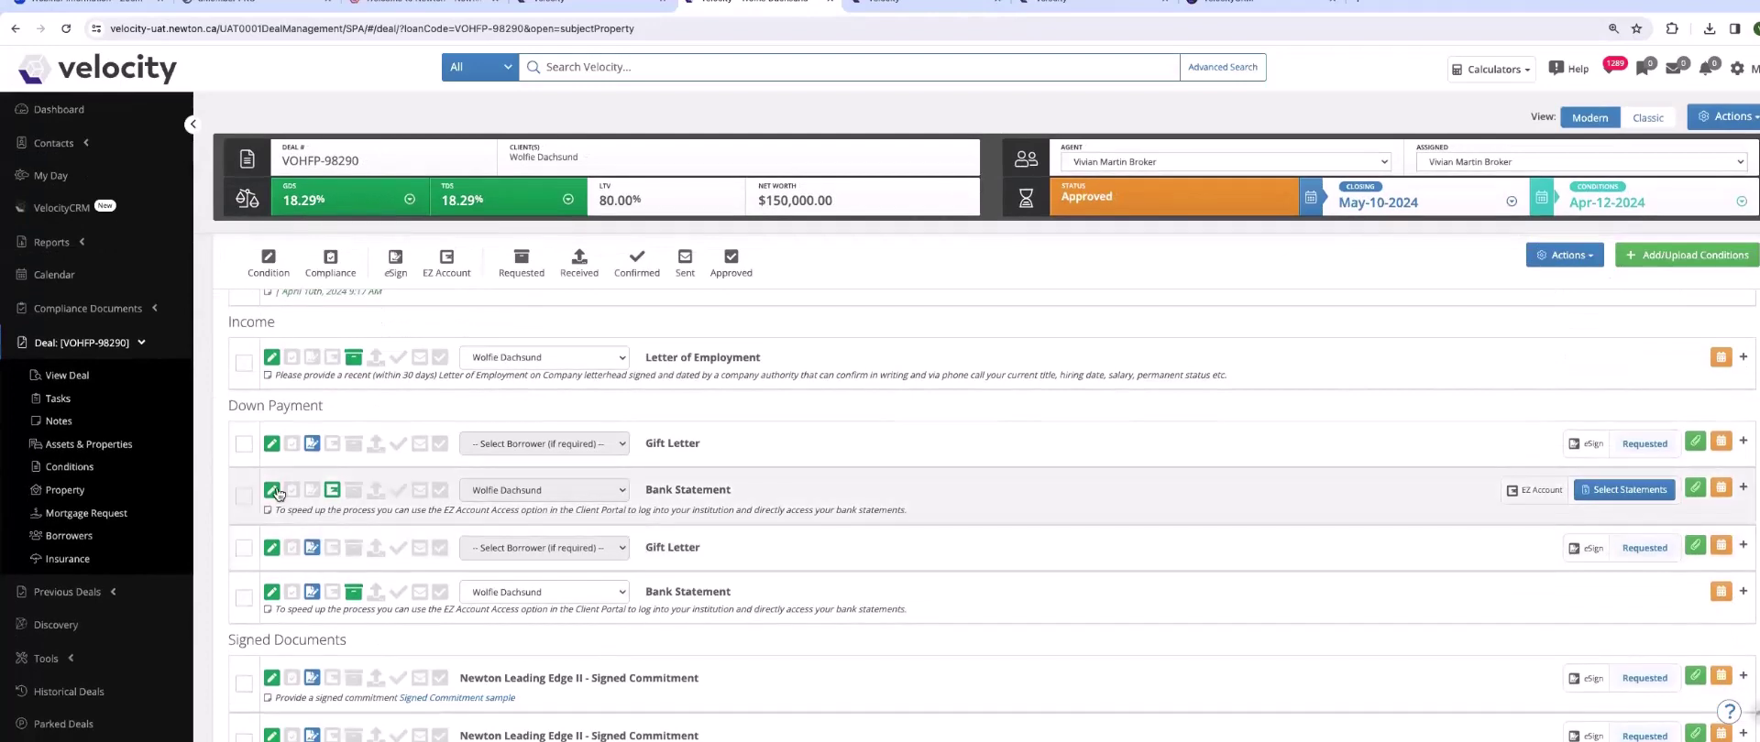
{"action": "left_click", "coordinate": [243, 550]}
{"action": "scroll", "coordinate": [246, 513], "scroll_direction": "down", "scroll_amount": 2}
{"action": "left_click", "coordinate": [244, 493]}
{"action": "scroll", "coordinate": [245, 500], "scroll_direction": "down", "scroll_amount": 1}
{"action": "left_click", "coordinate": [244, 524]}
{"action": "left_click", "coordinate": [244, 571]}
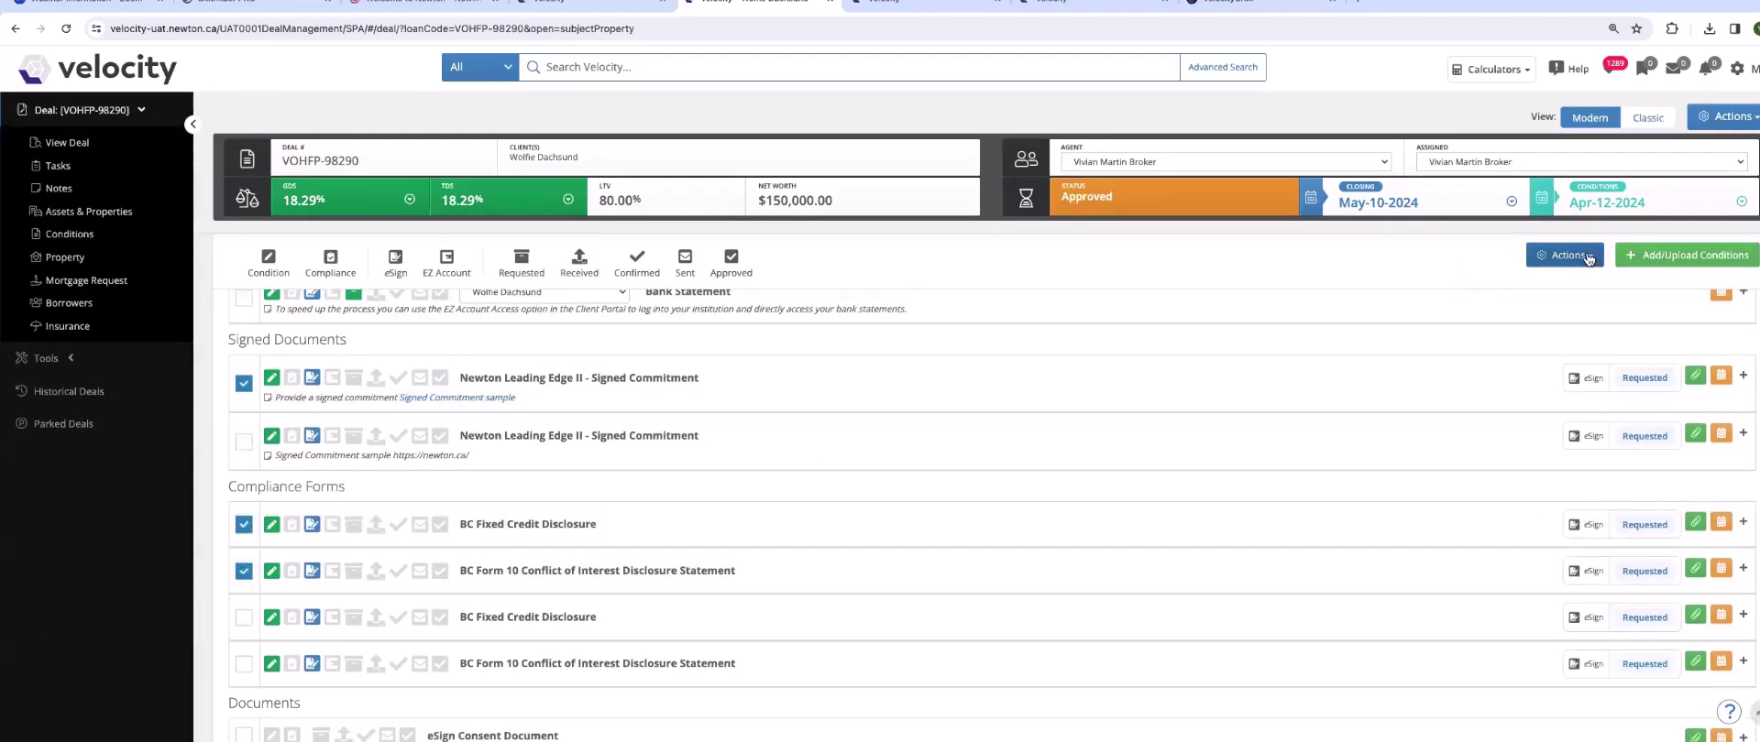
- Start a Conditions and Documents email with the selected documents attached
{"action": "left_click", "coordinate": [1589, 260]}
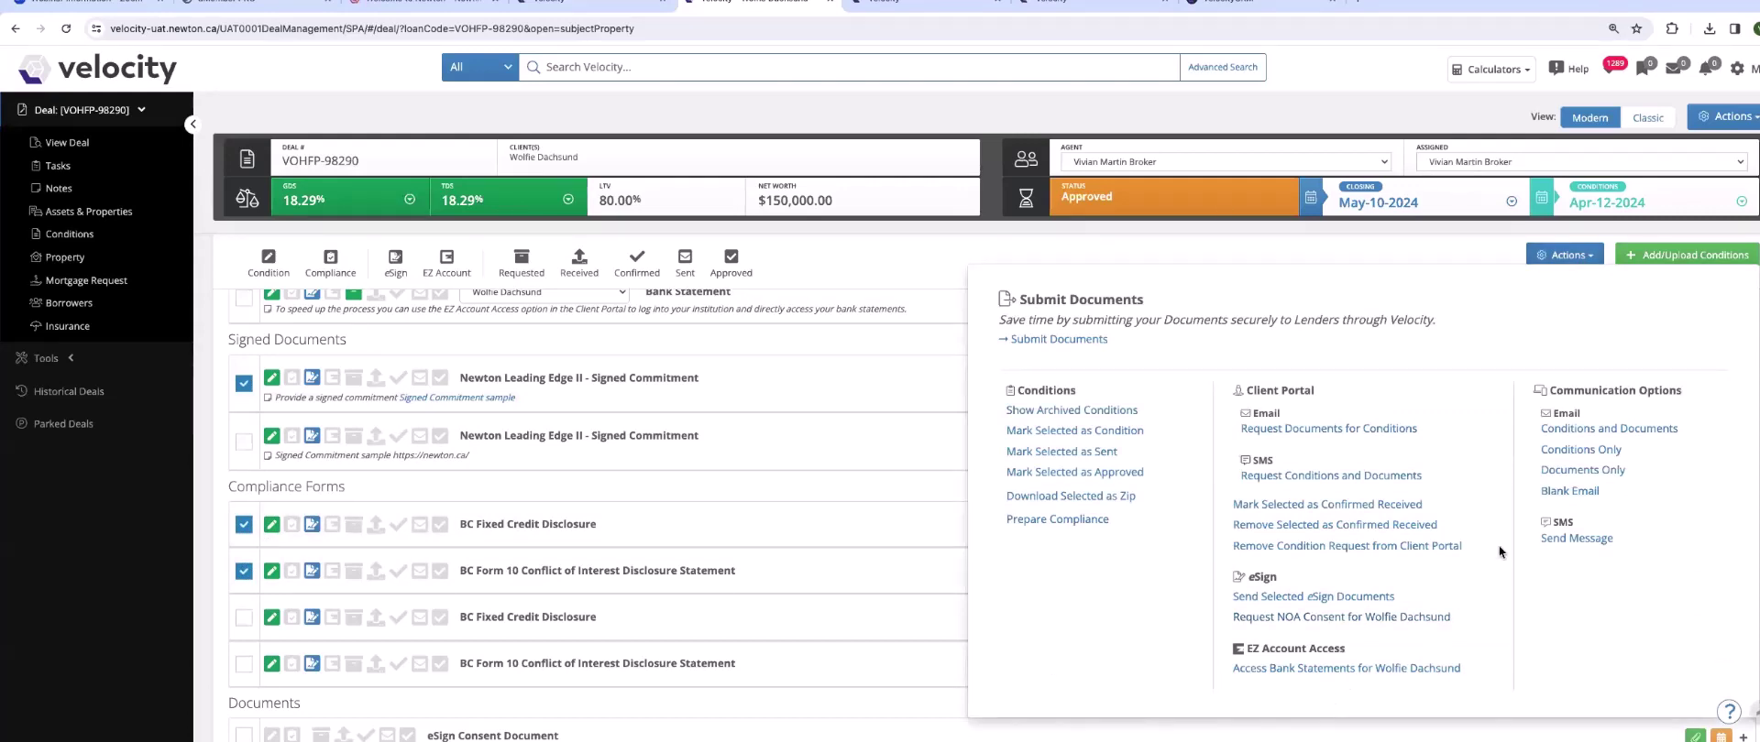
{"action": "left_click", "coordinate": [1107, 217]}
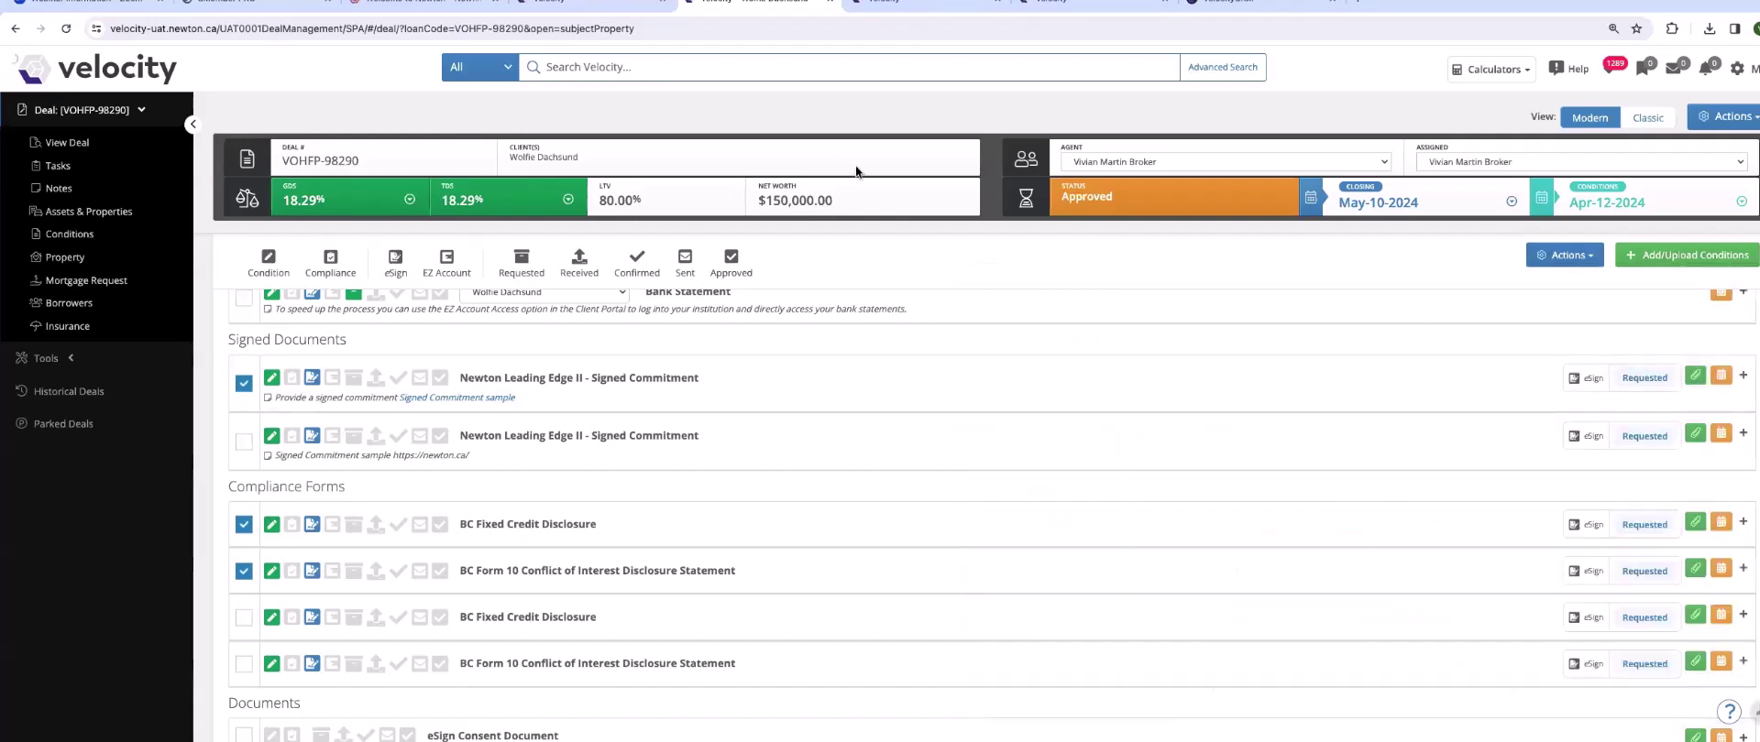
{"action": "left_click", "coordinate": [856, 165]}
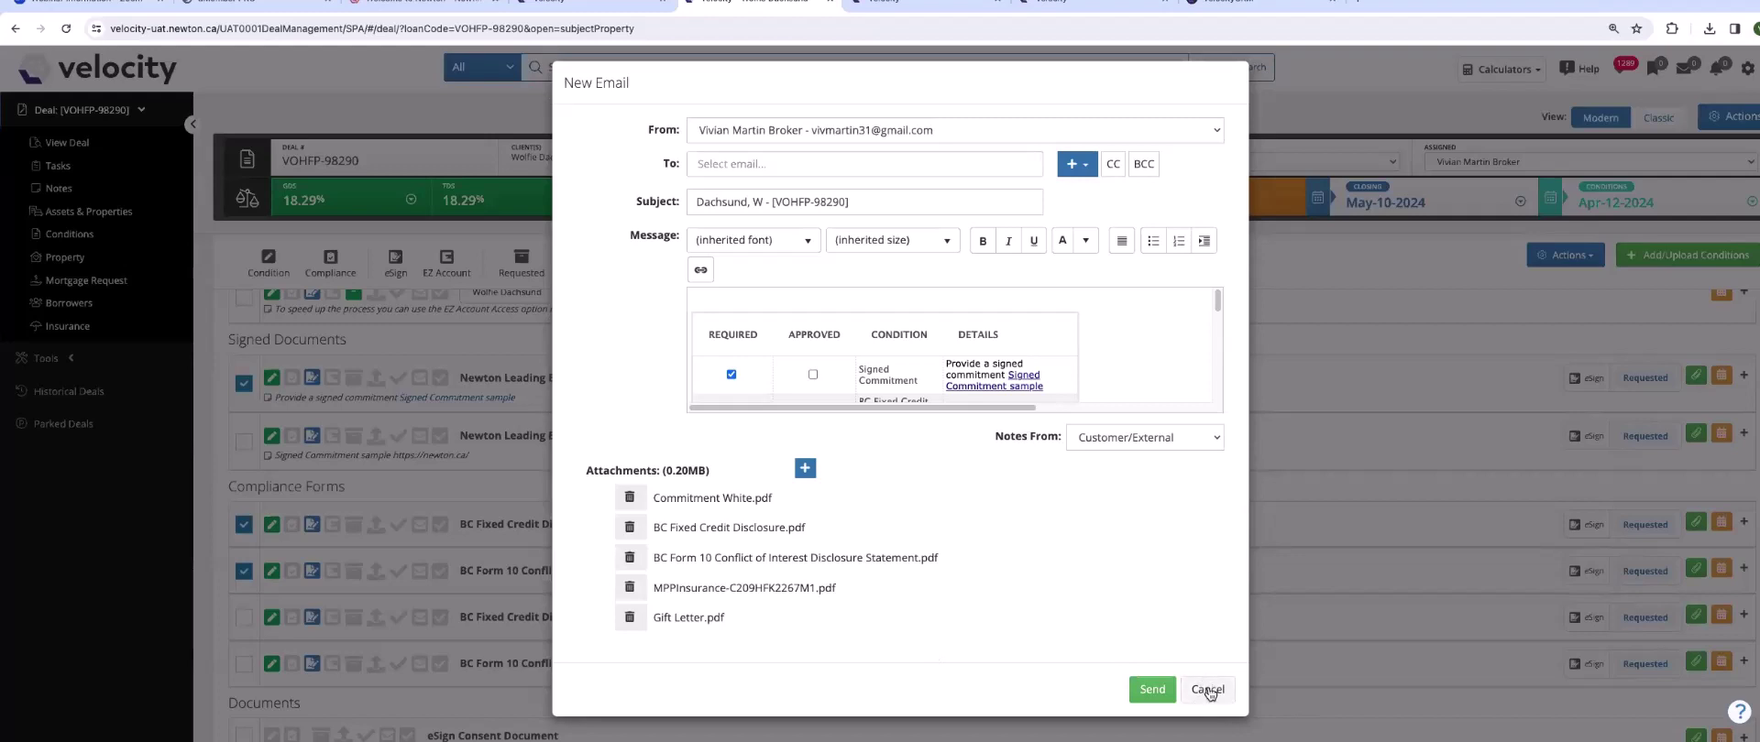
- Cancel the email draft with its five PDF attachments without sending it
{"action": "left_click", "coordinate": [1207, 691]}
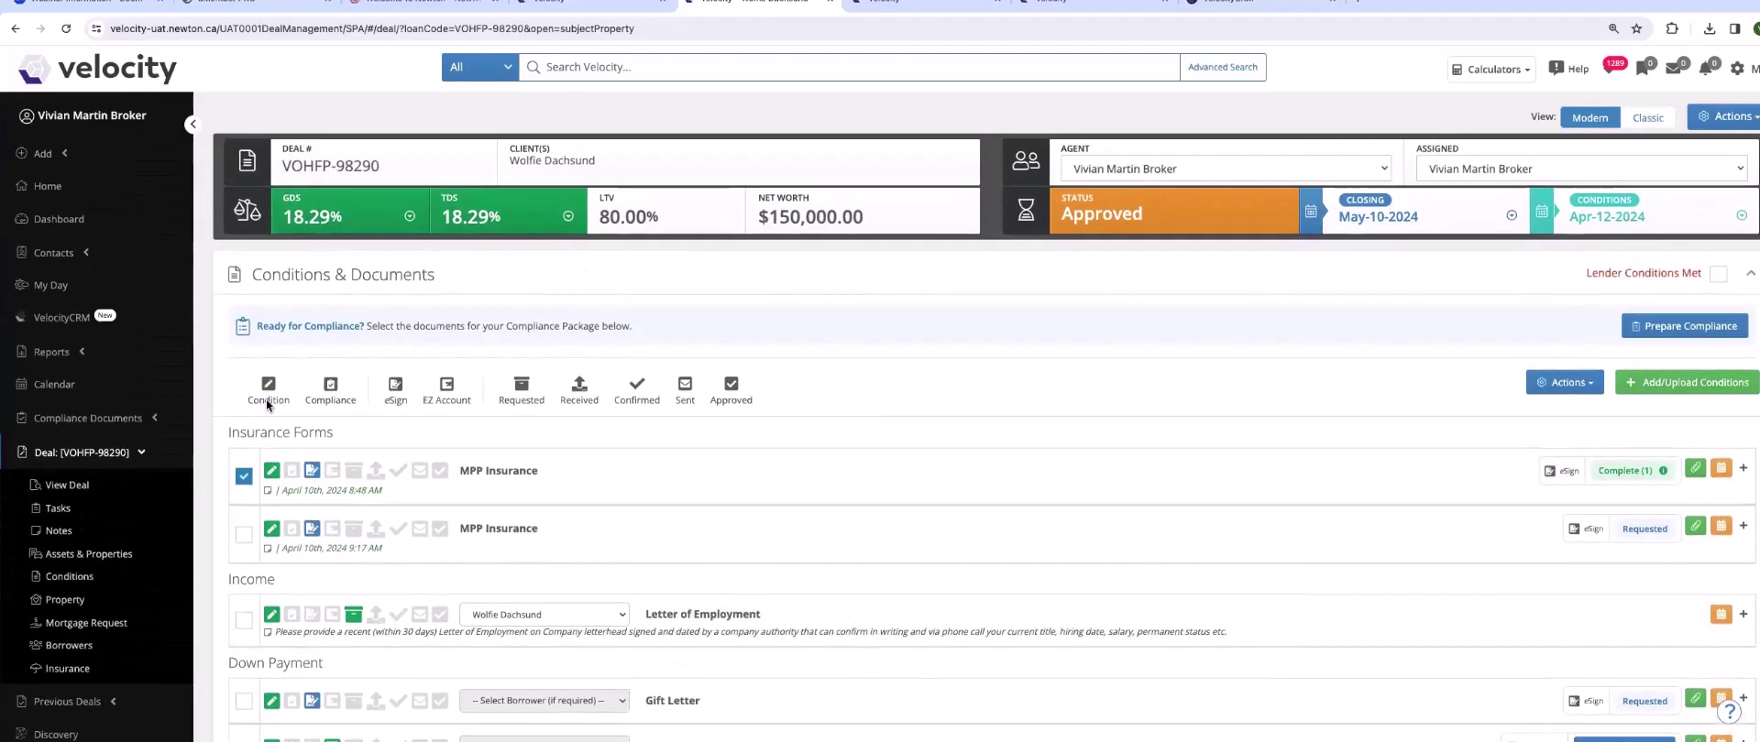
- Collapse Conditions & Documents and Subject Property Details, review the Communication History emails, then collapse that section
{"action": "left_click", "coordinate": [237, 275]}
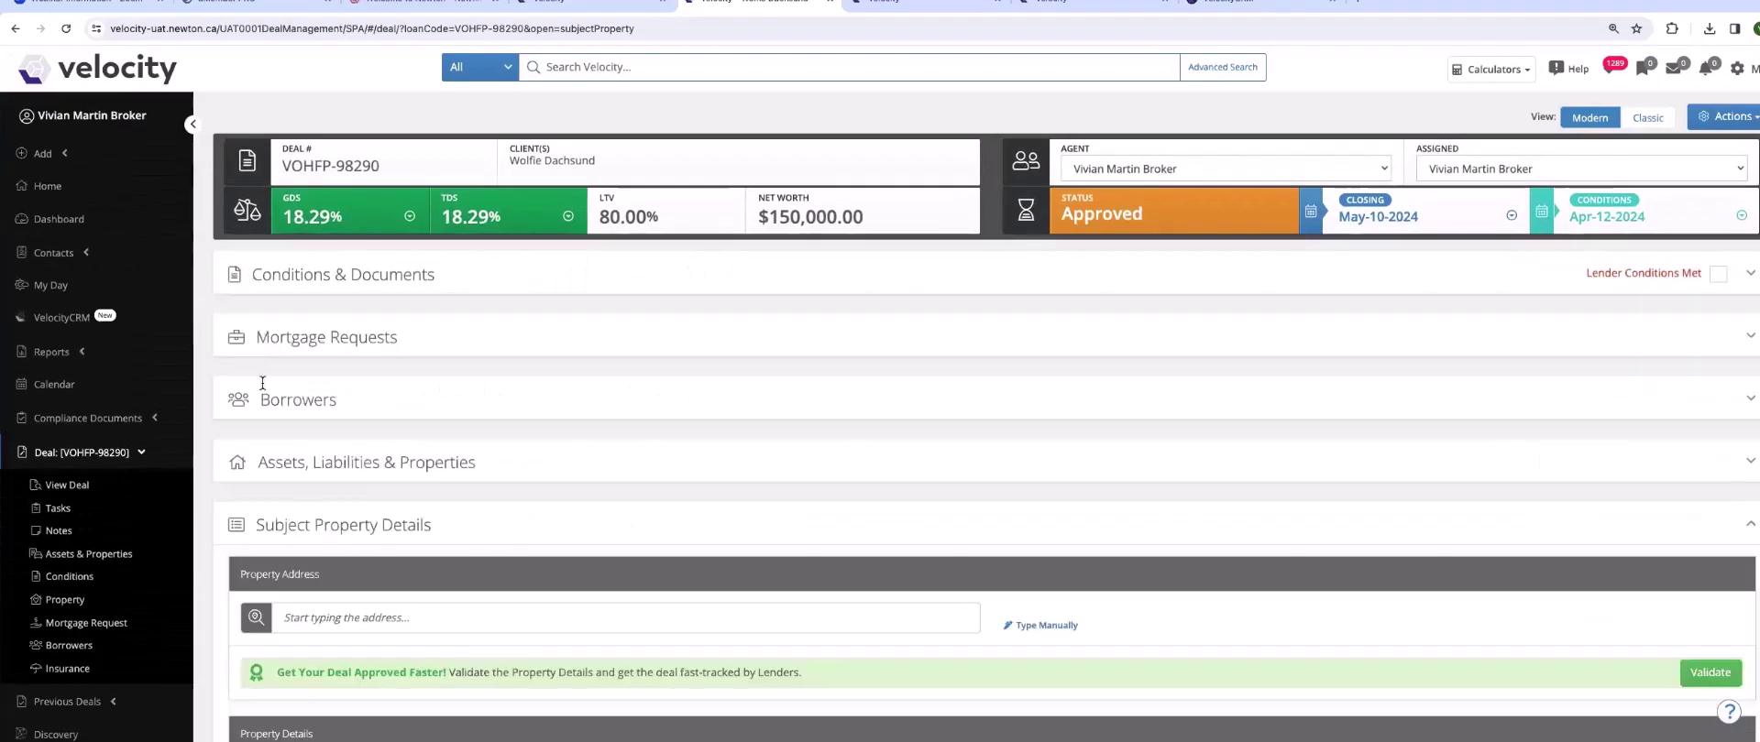
{"action": "left_click", "coordinate": [238, 520]}
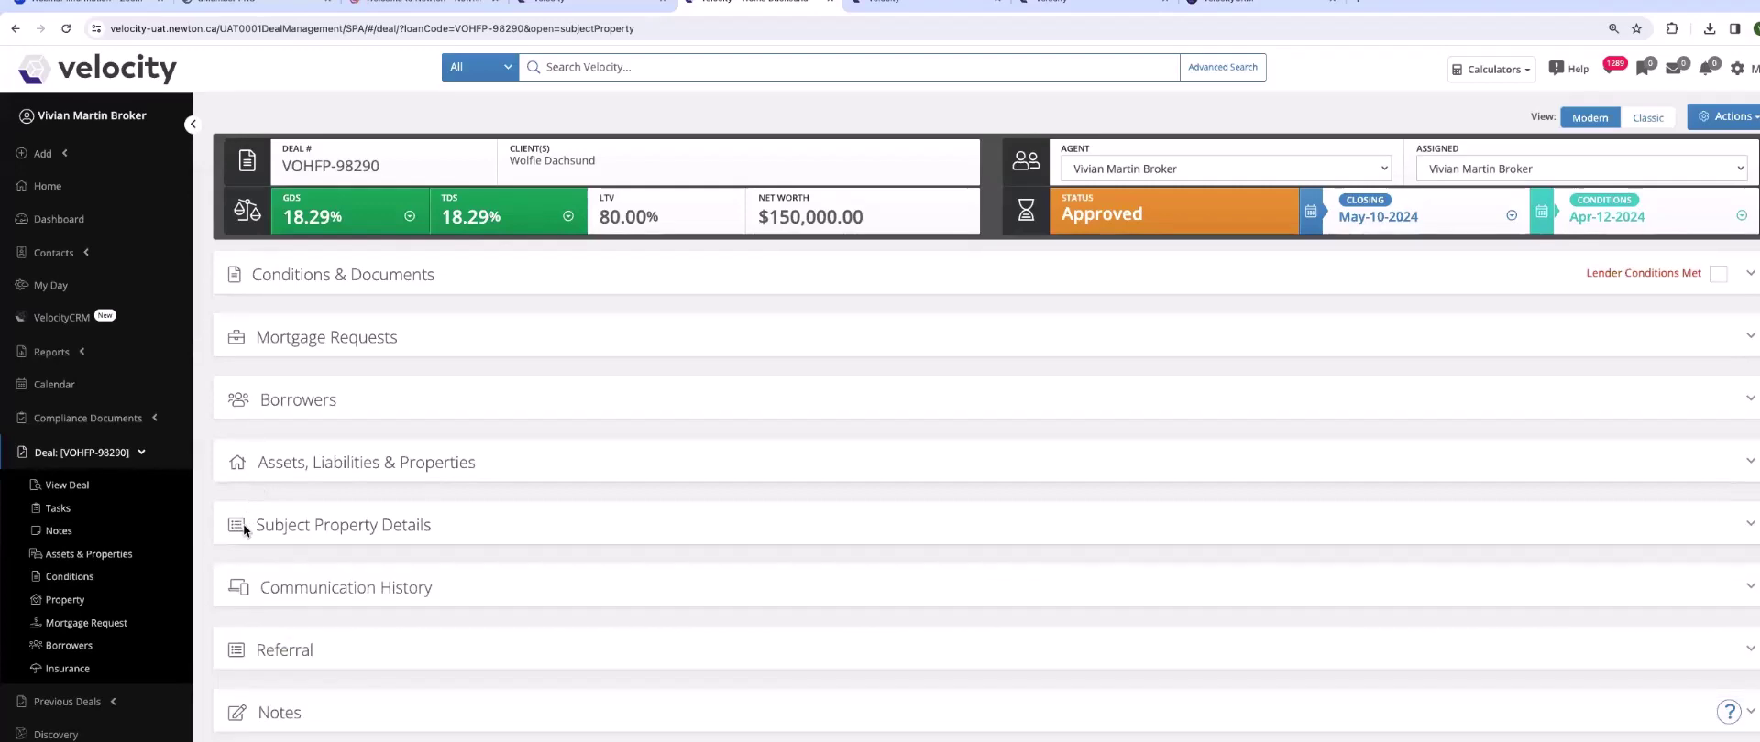
{"action": "scroll", "coordinate": [243, 524], "scroll_direction": "down", "scroll_amount": 3}
{"action": "left_click", "coordinate": [245, 371]}
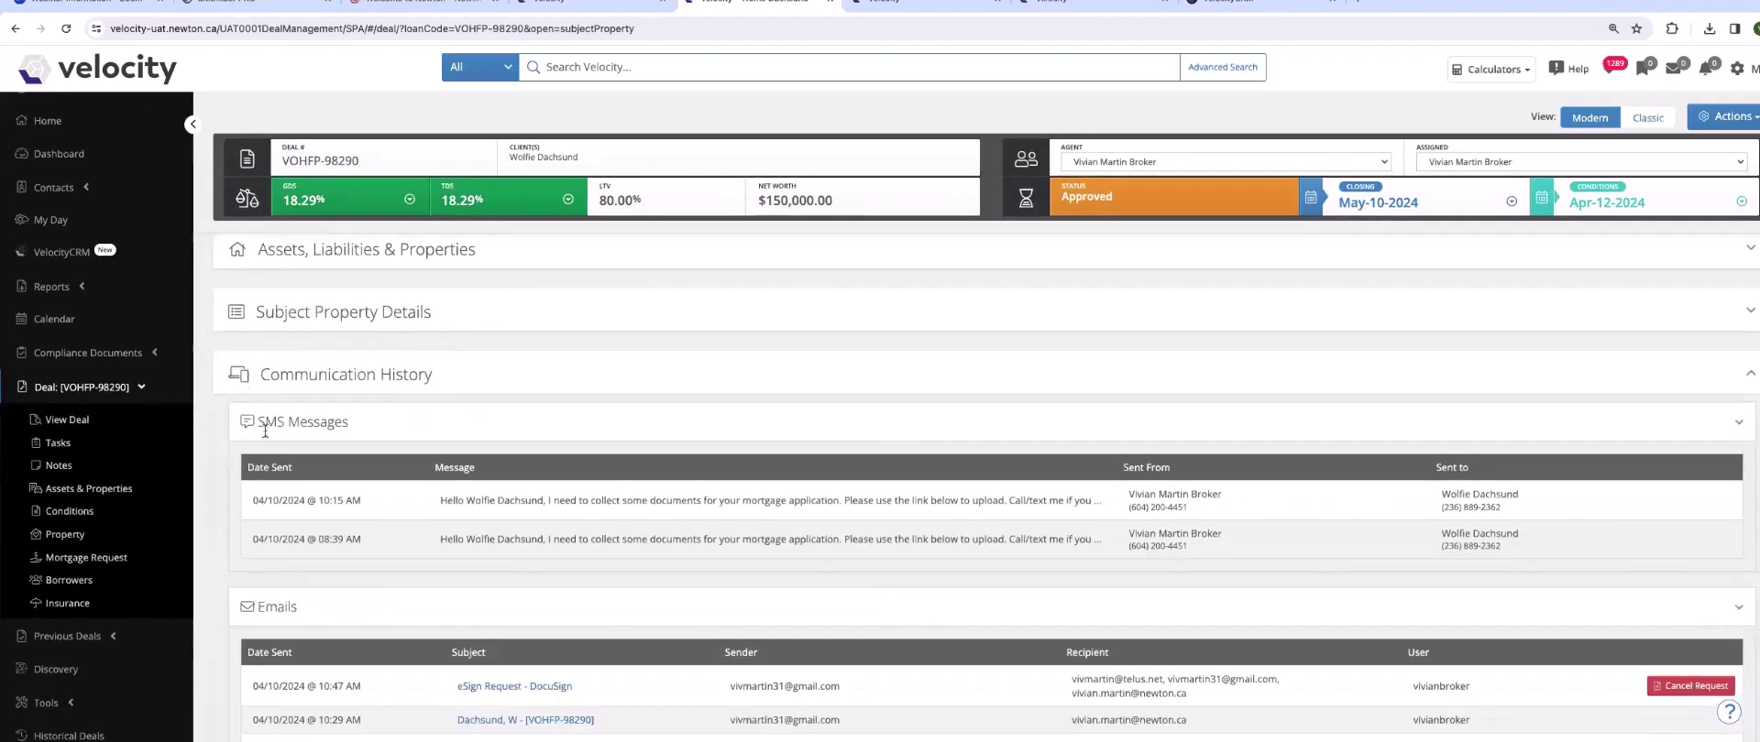
{"action": "scroll", "coordinate": [338, 523], "scroll_direction": "down", "scroll_amount": 1}
{"action": "scroll", "coordinate": [338, 523], "scroll_direction": "down", "scroll_amount": 1}
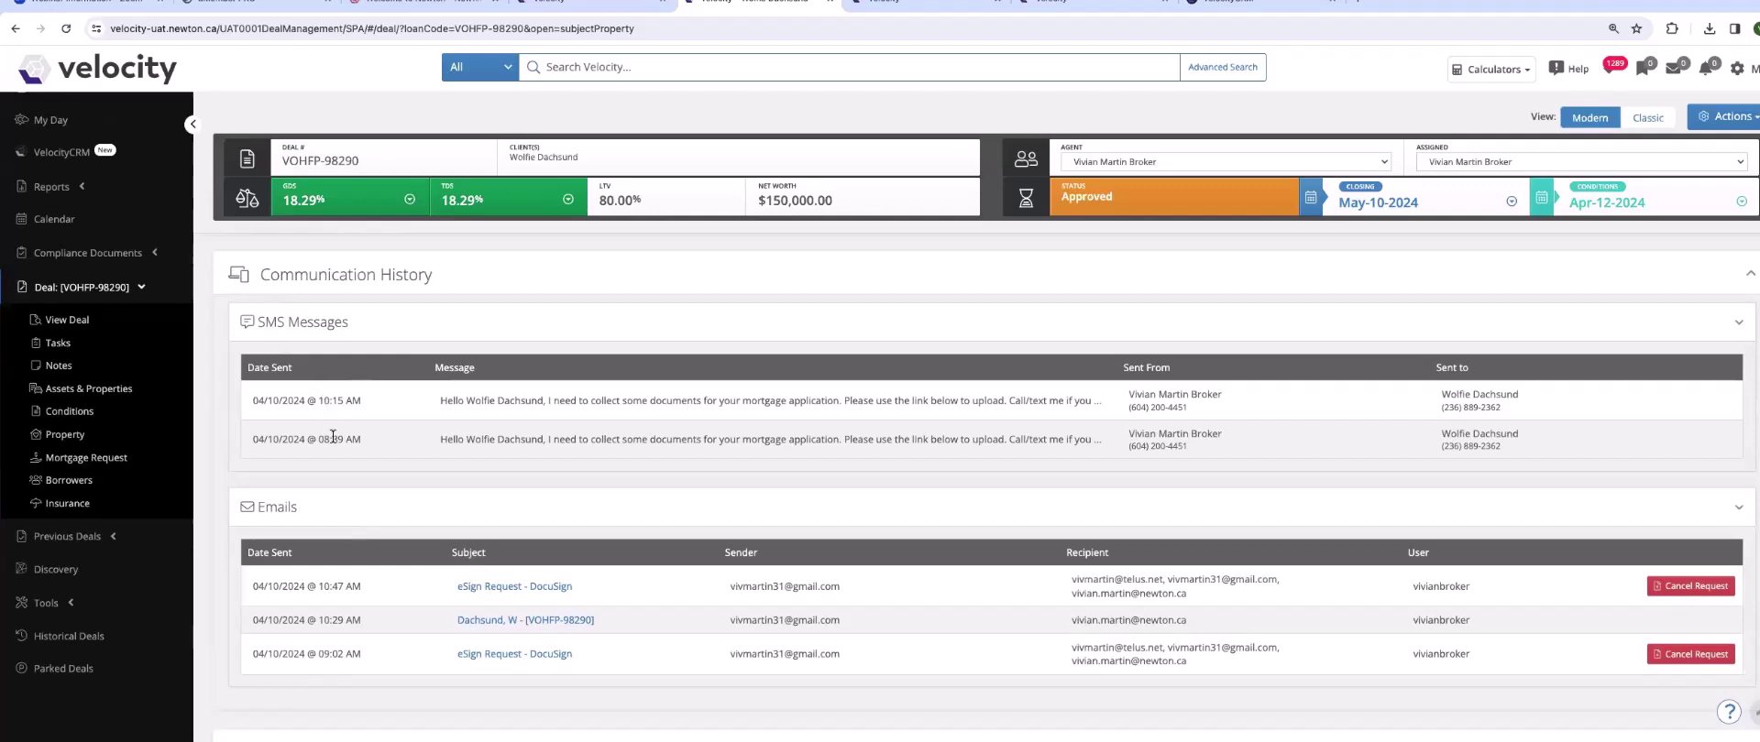
{"action": "left_click", "coordinate": [241, 284]}
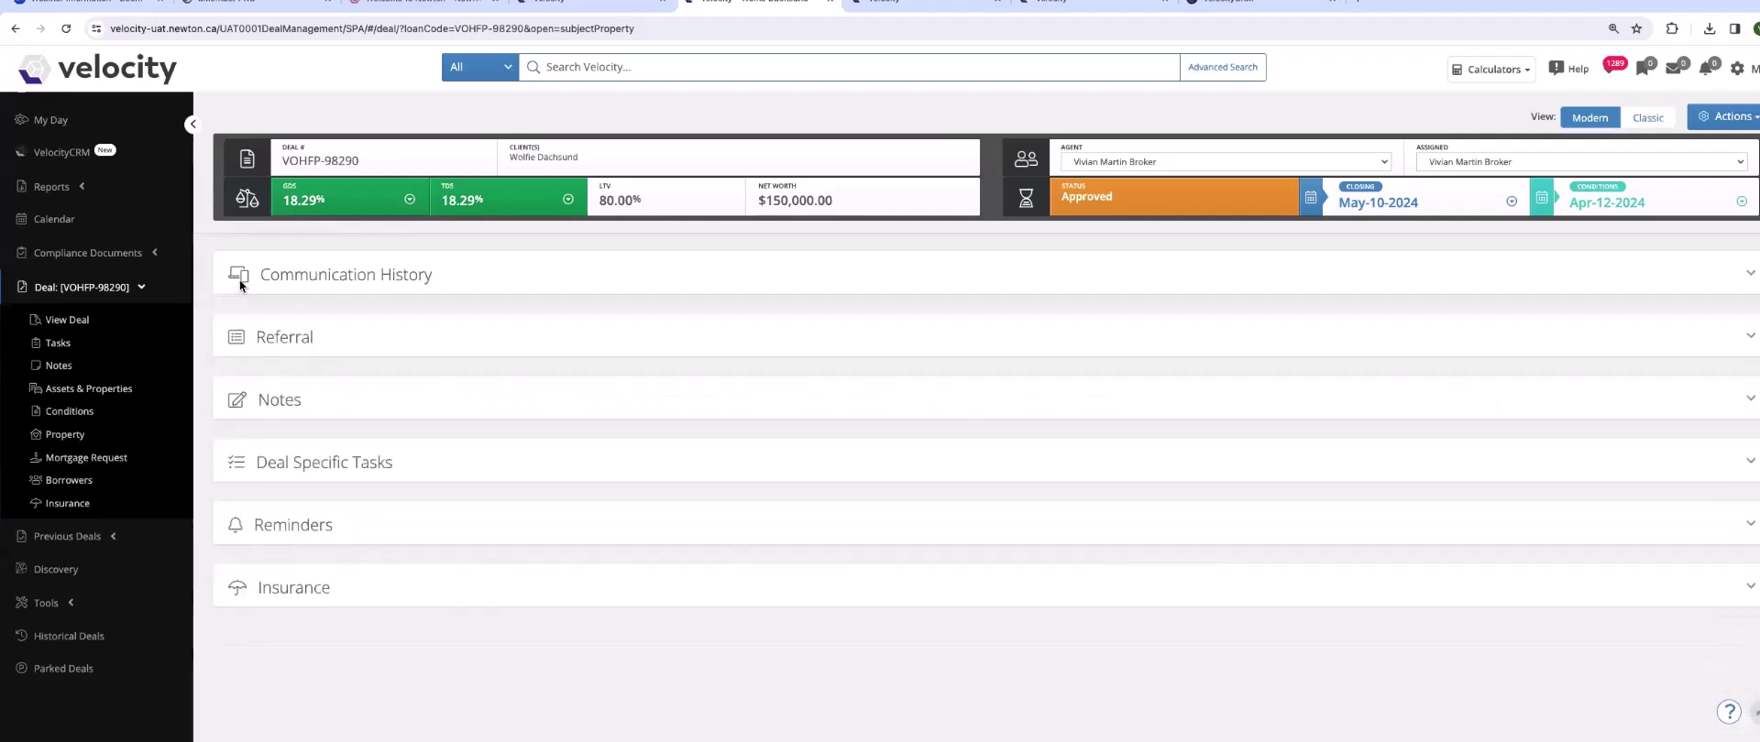